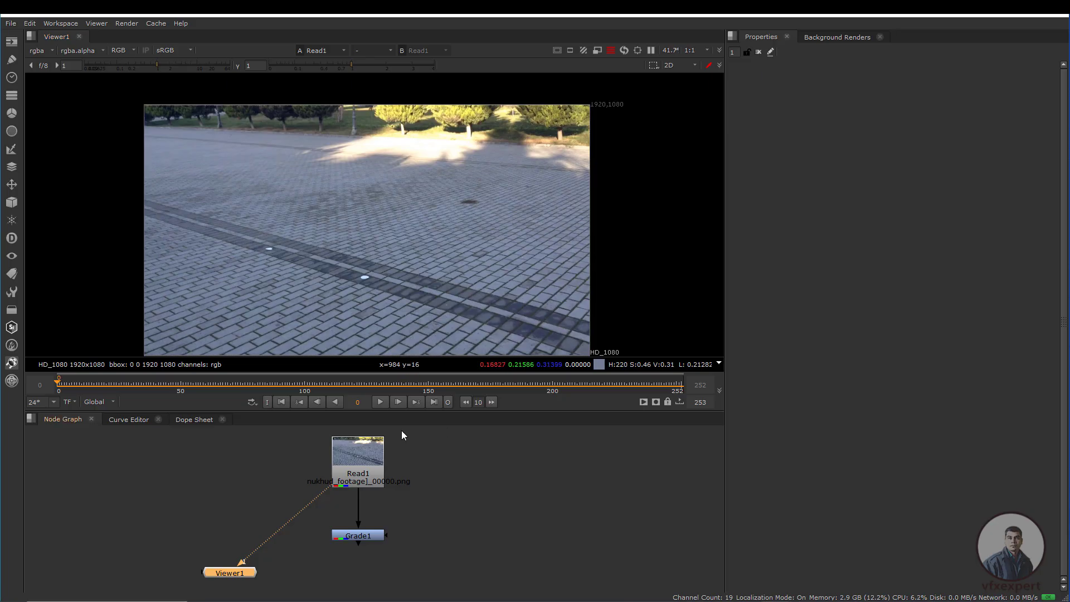
- Play the source footage, stop playback and return to the first frame
click(380, 402)
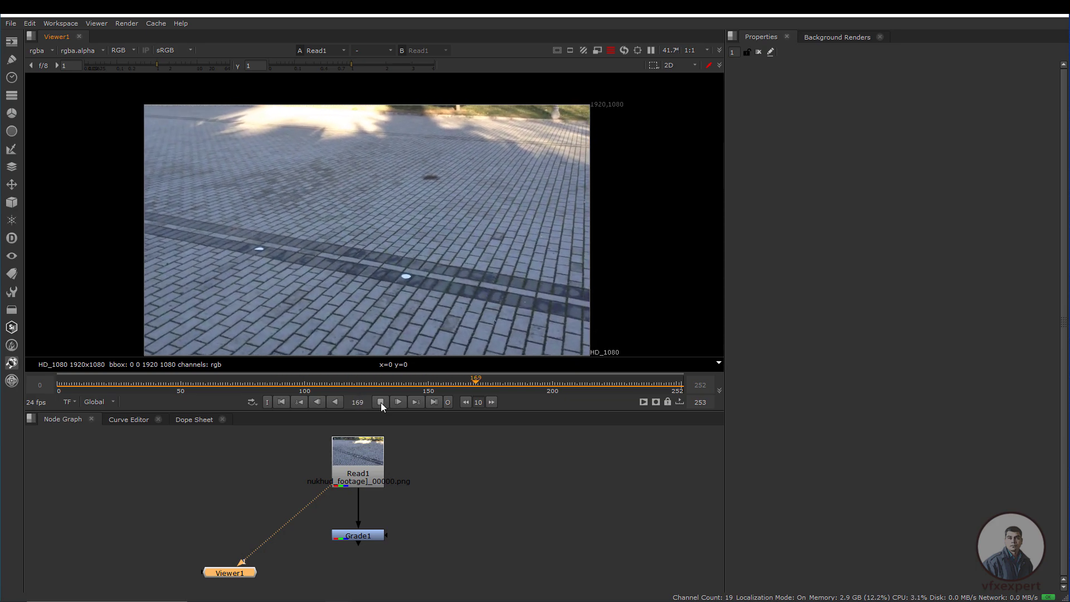
click(380, 403)
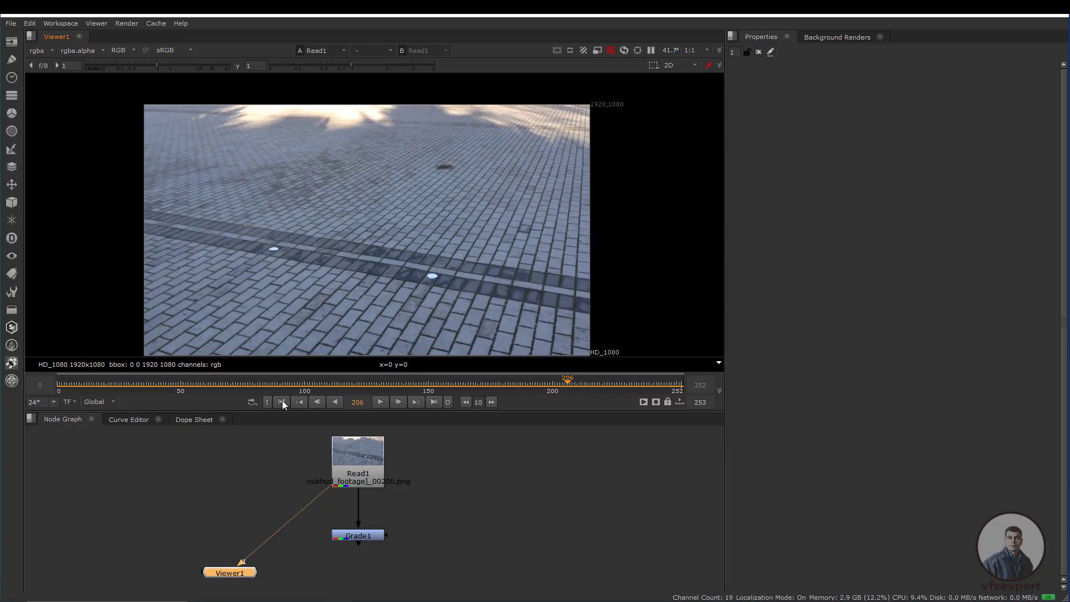
click(281, 402)
- Show the Grade1 output in the viewer and move that node close beneath Read1
click(350, 536)
key(1)
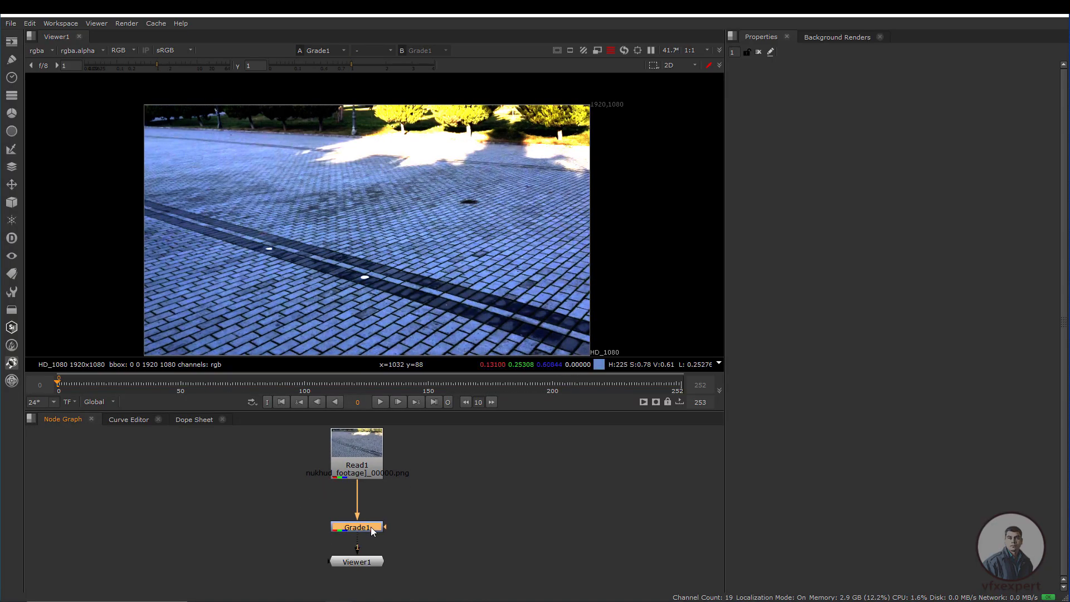
drag(371, 530, 372, 504)
click(421, 530)
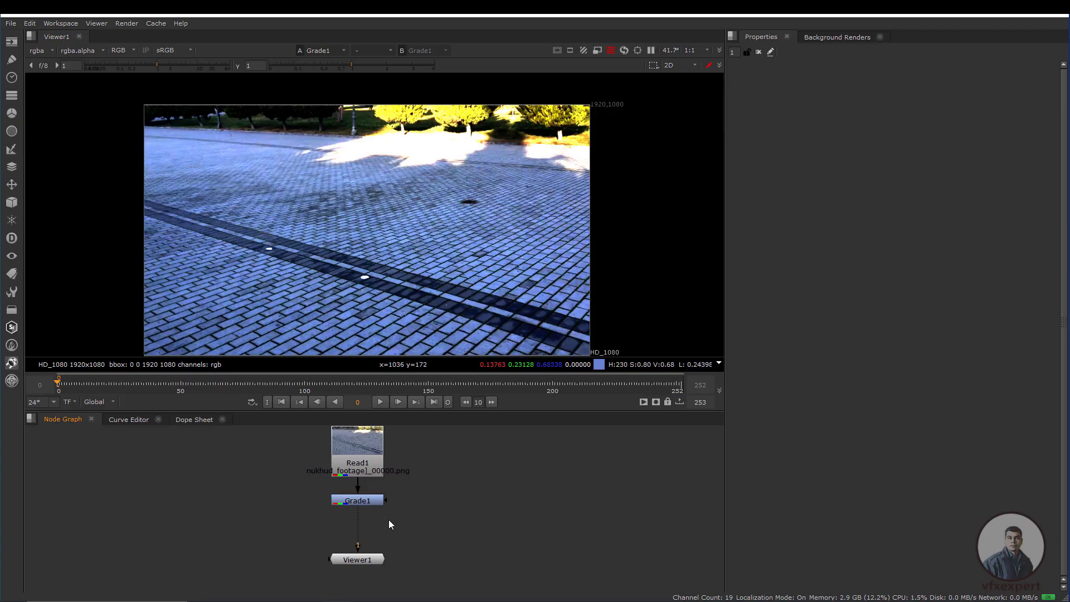
- Add a CameraTracker node and insert it between Grade1 and Viewer1
key(Tab)
text(camera)
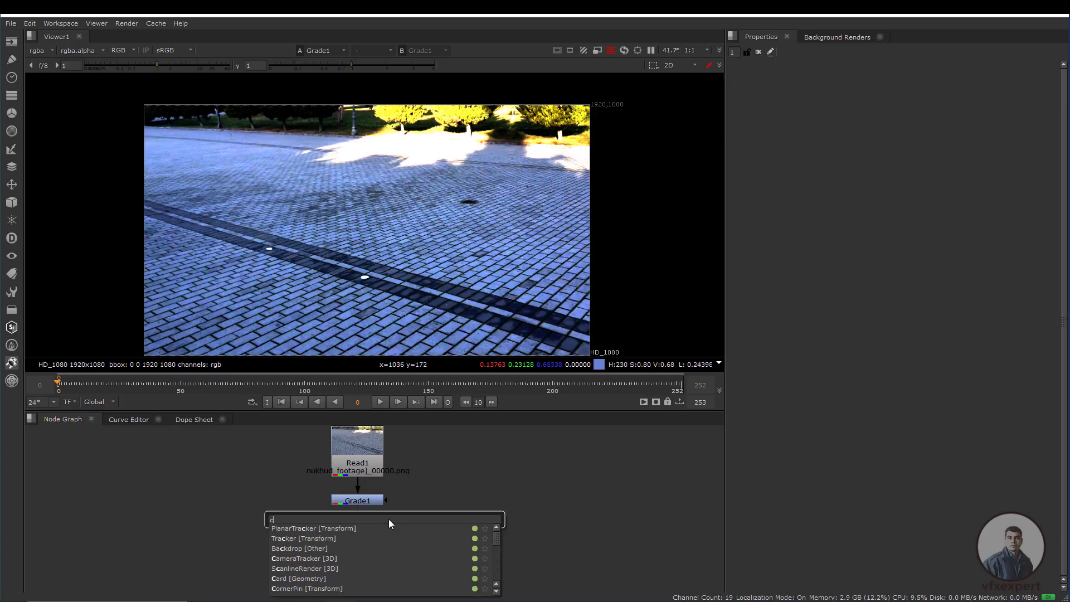
key(Return)
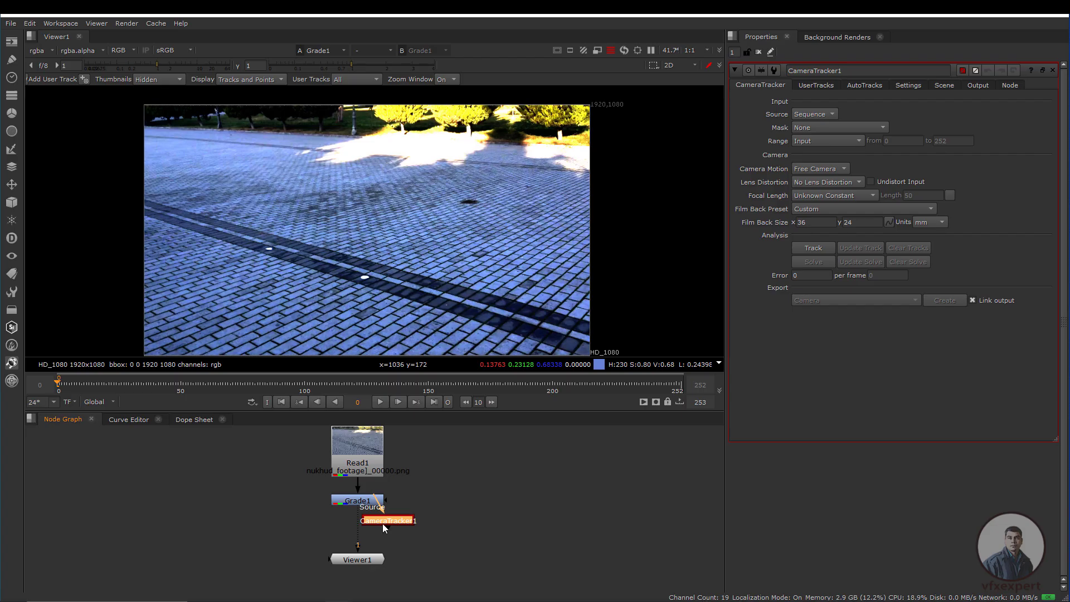
drag(382, 524, 362, 561)
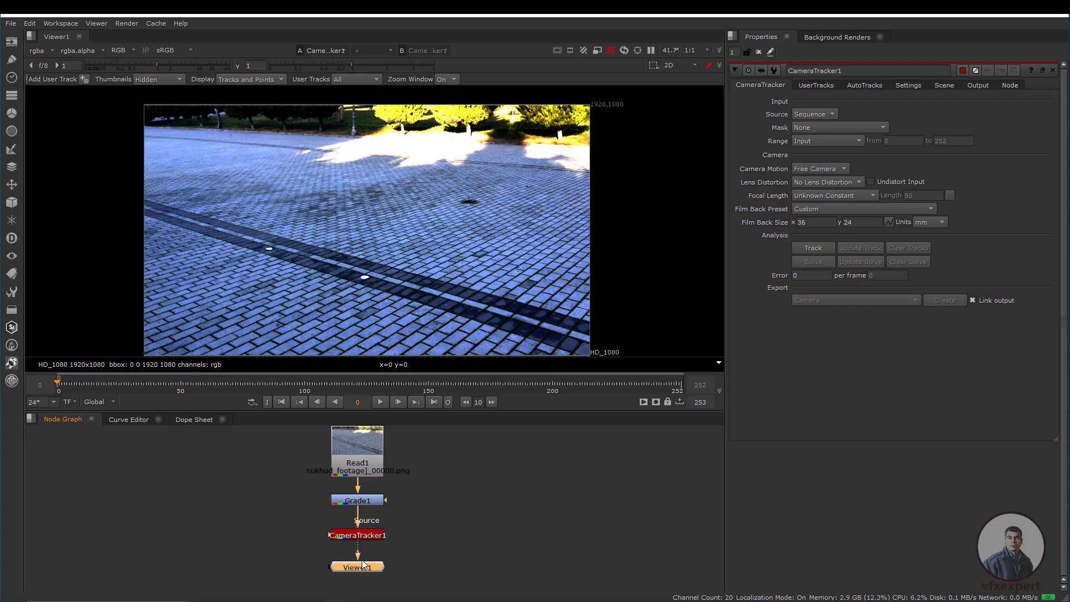
- Enable Preview Features and Refine Feature Locations on the CameraTracker and set the number of features to 300
click(904, 85)
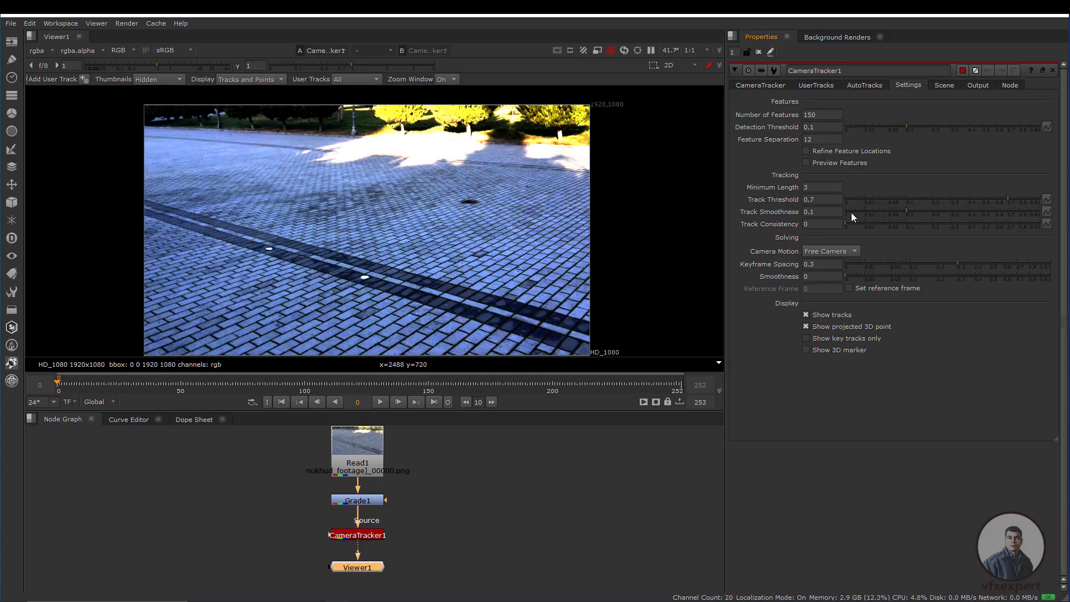
click(806, 163)
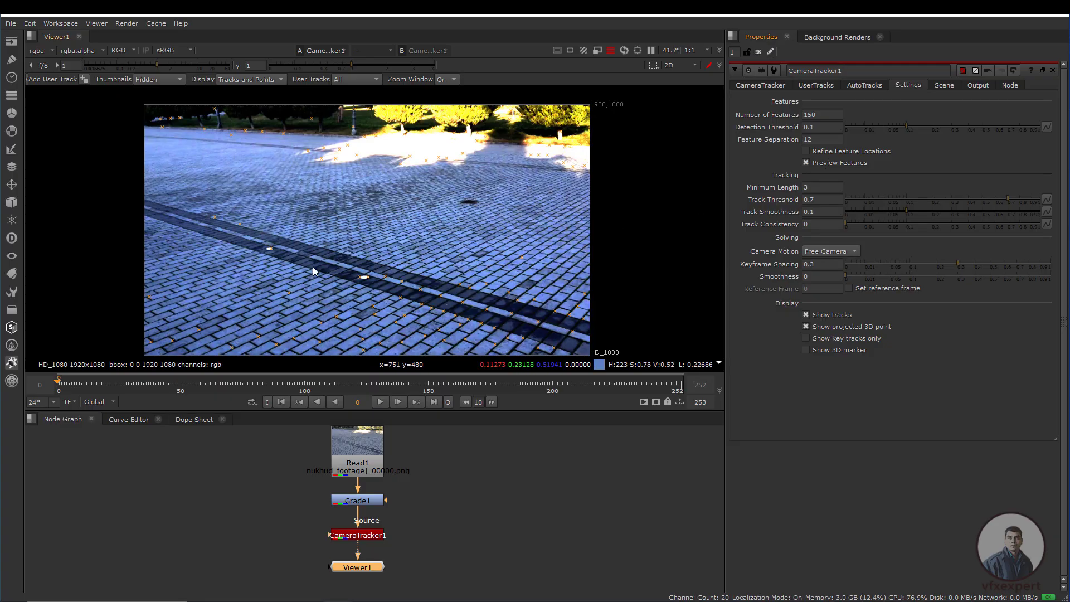
double_click(822, 114)
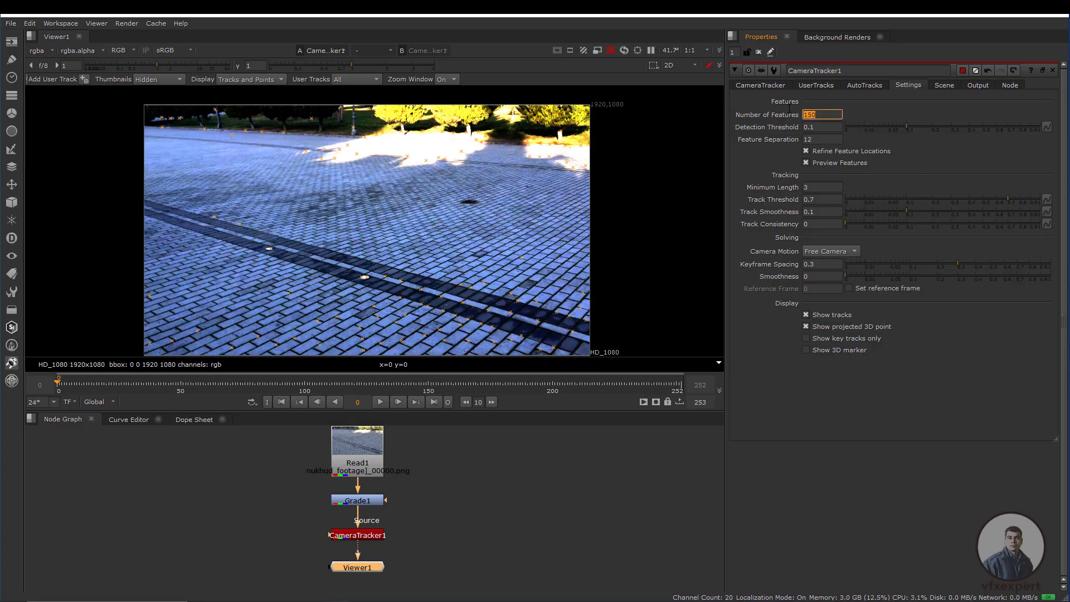
text(300)
click(513, 226)
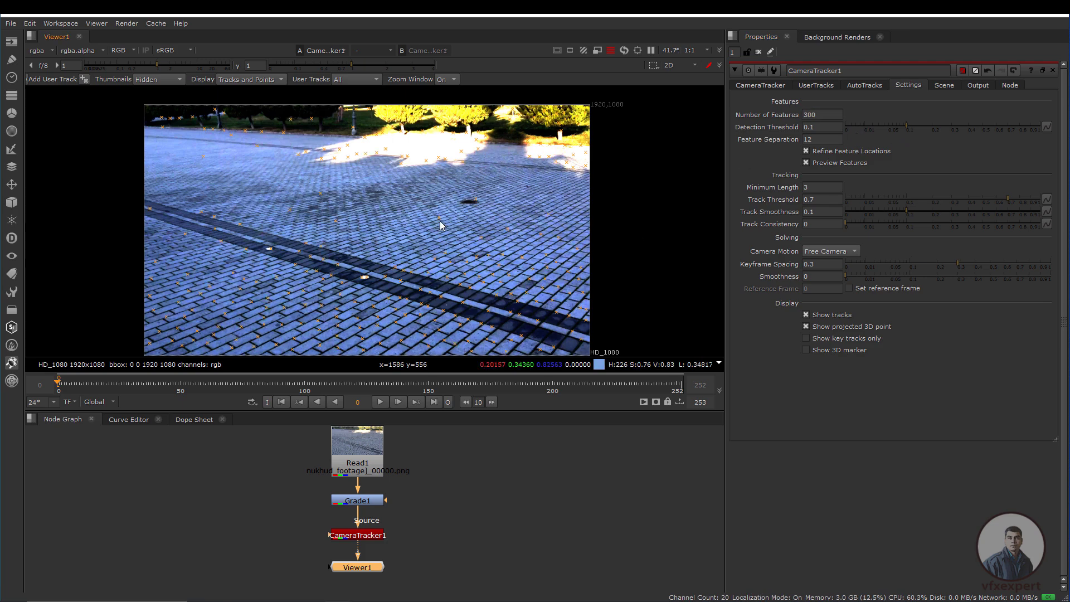
- Track the sequence with the CameraTracker, solve the camera and check the solve error
click(765, 86)
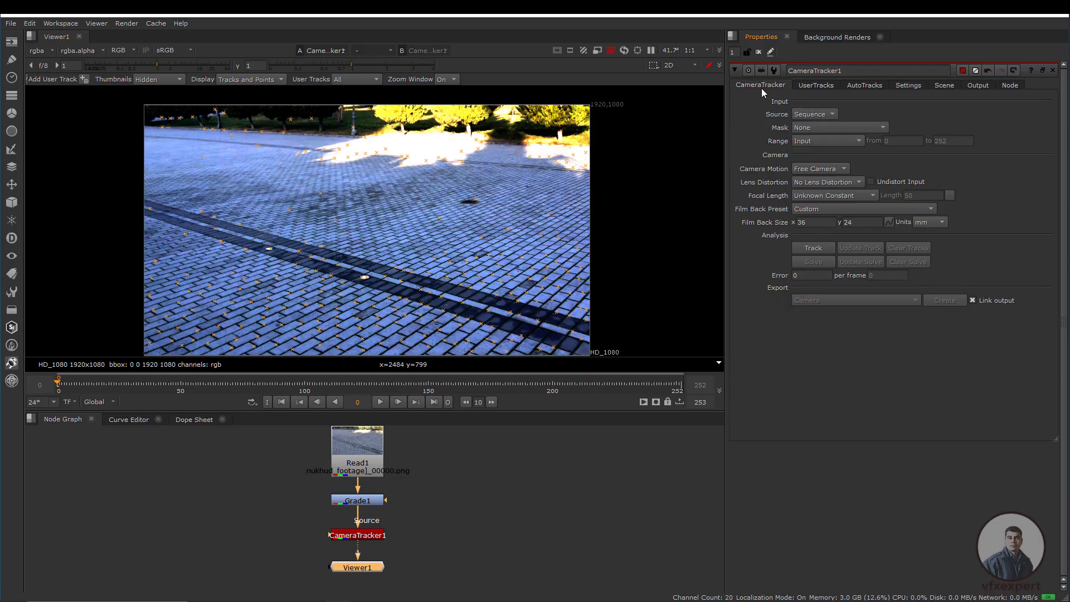
click(812, 248)
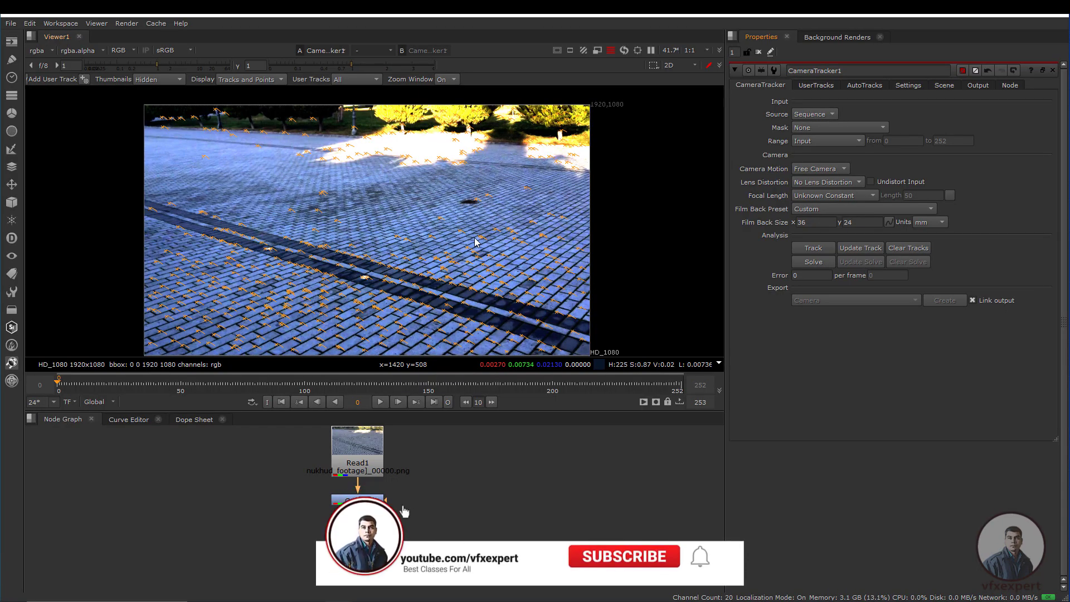
click(812, 263)
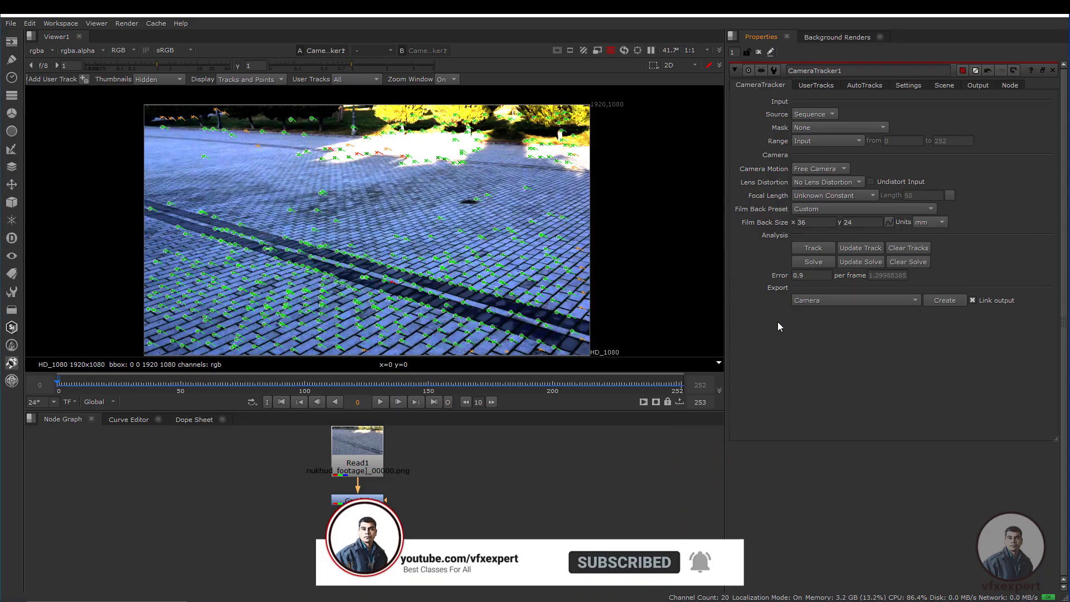
click(812, 276)
click(813, 277)
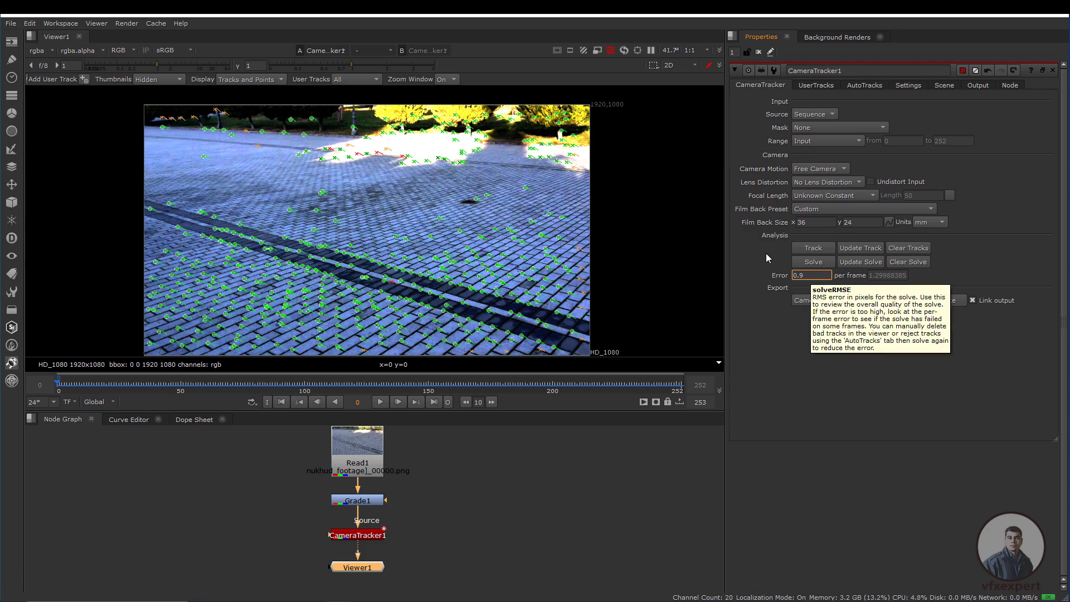
- Delete the unsolved and the rejected tracks from the CameraTracker's auto-tracks
click(862, 86)
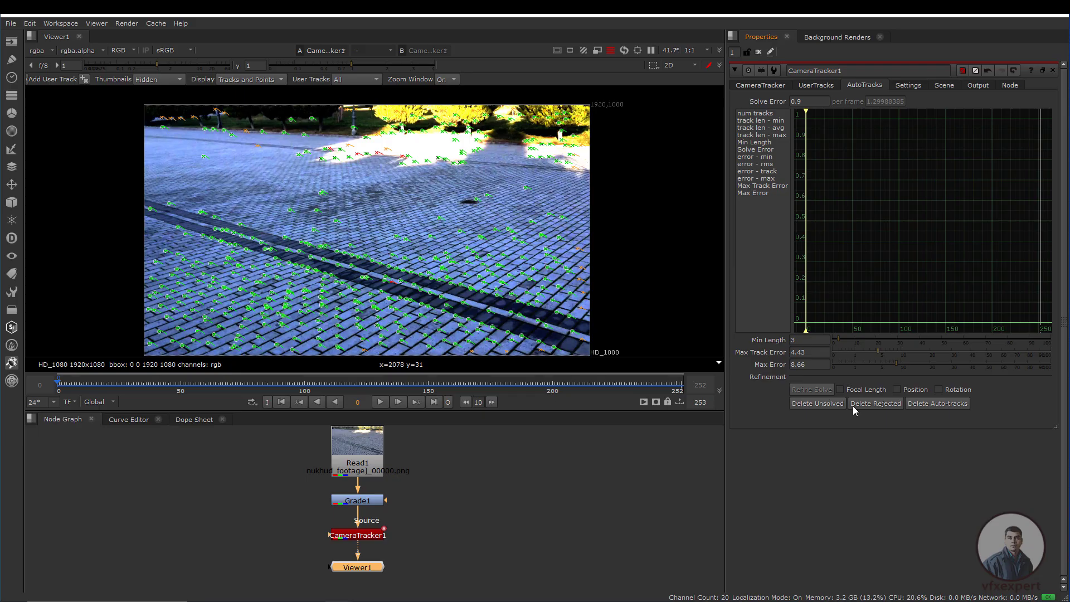
click(819, 406)
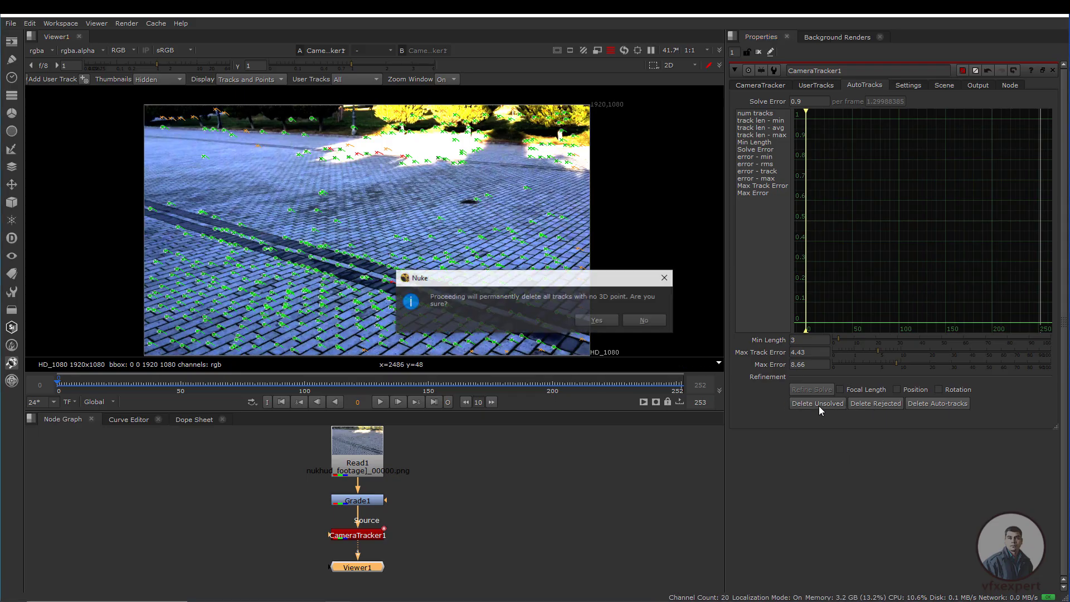
click(612, 320)
click(873, 407)
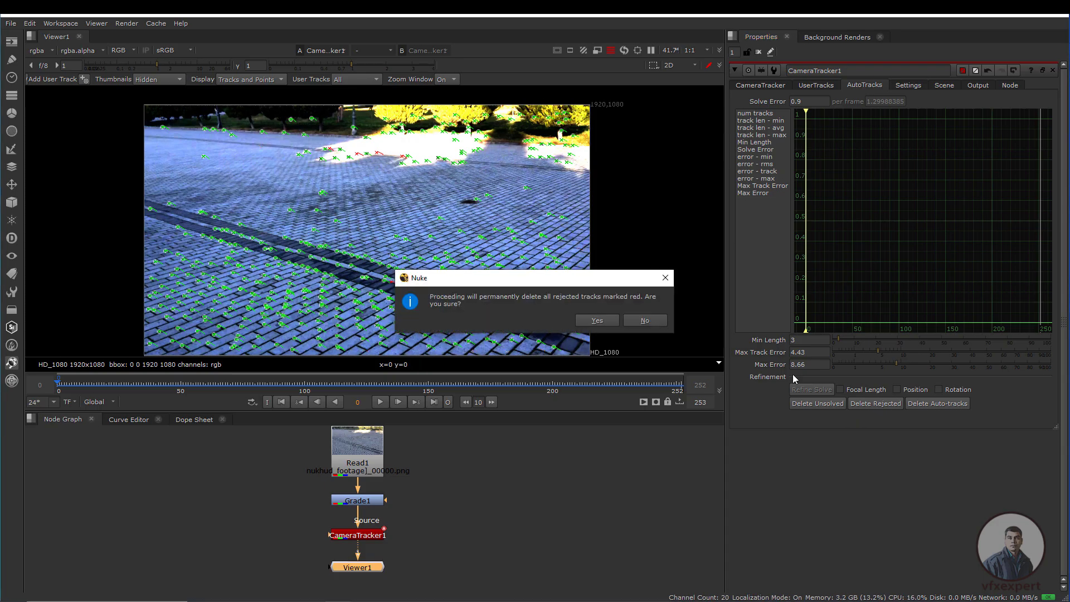
click(601, 321)
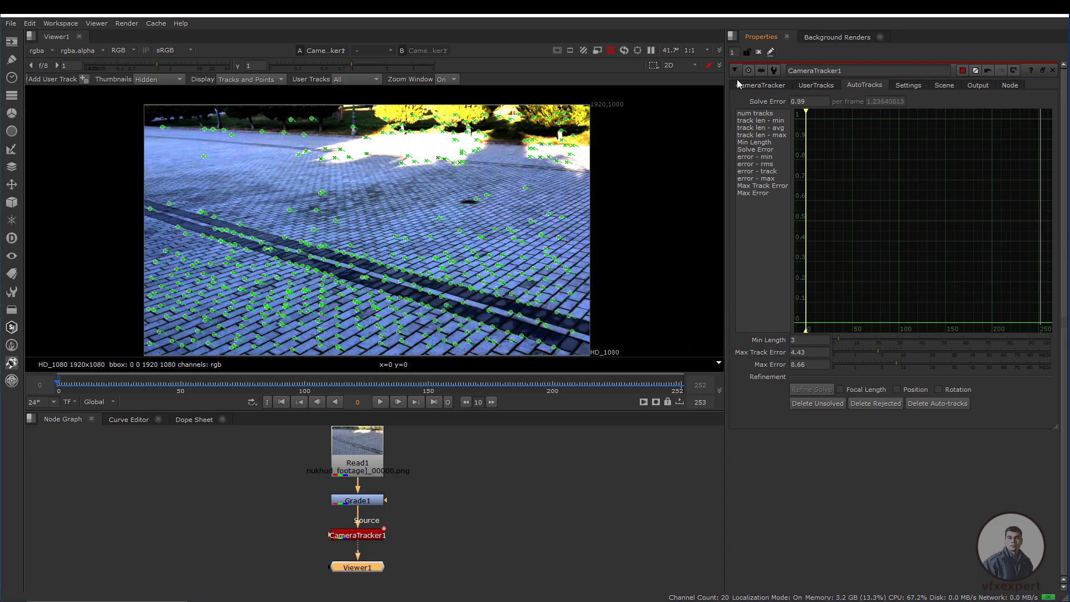
- Update the camera solve for the input frame range 0-252 and check the solve error
click(761, 85)
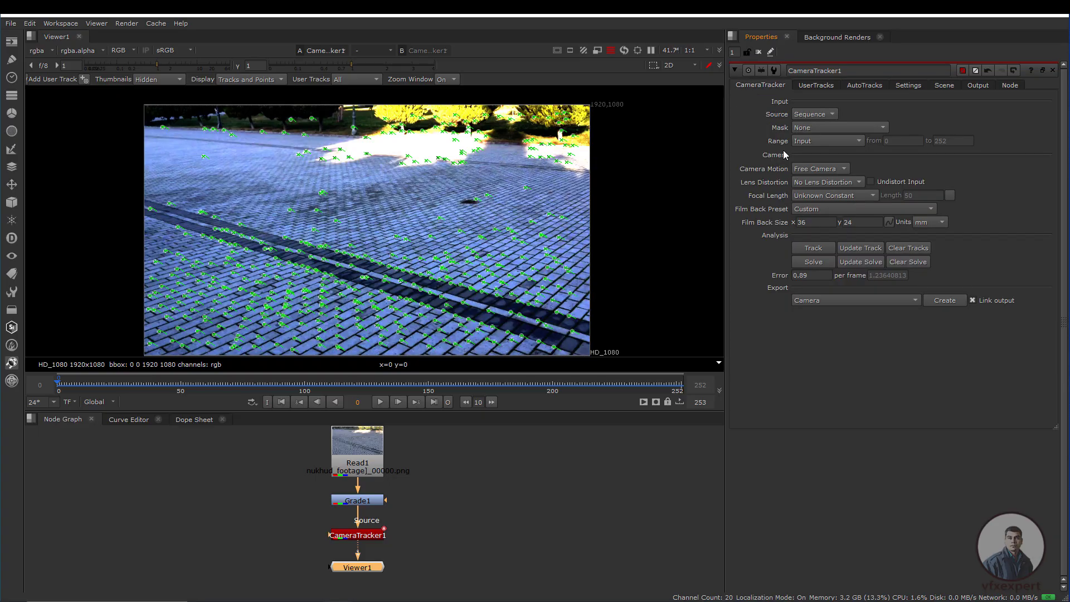
click(856, 266)
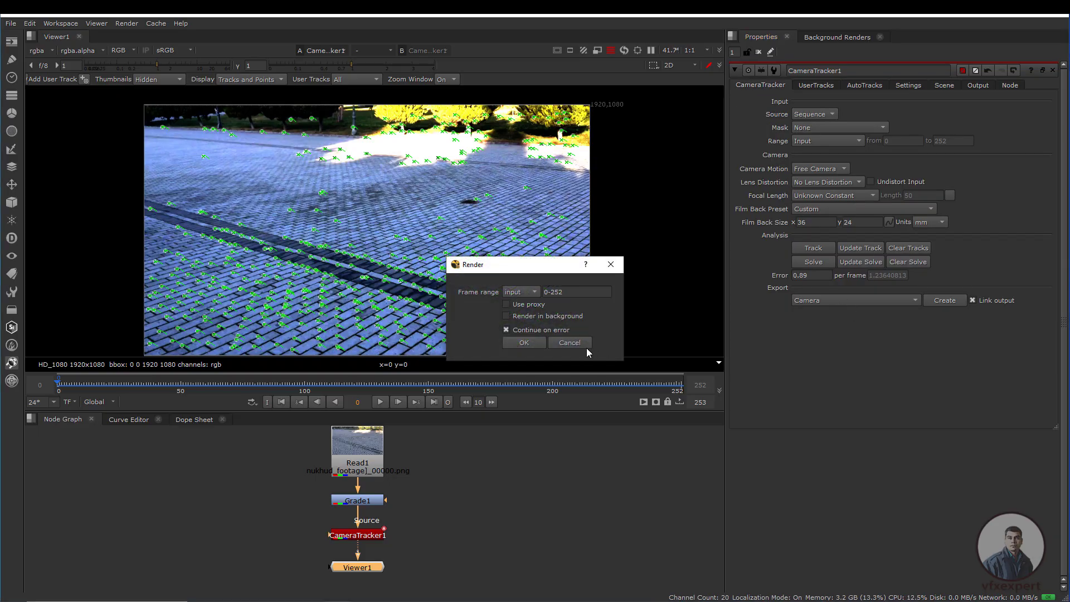
click(530, 344)
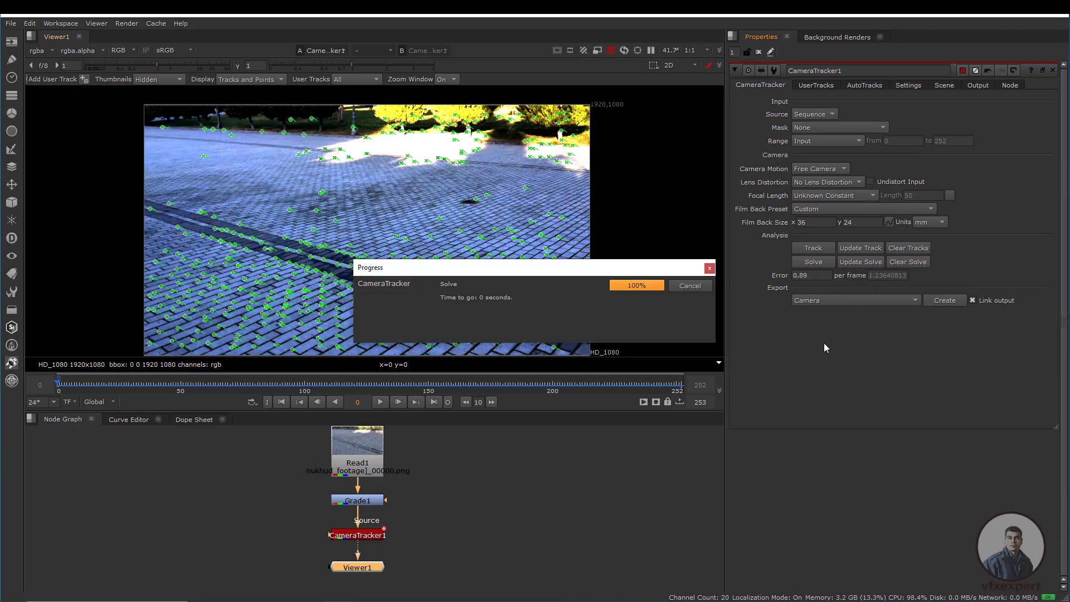
double_click(812, 276)
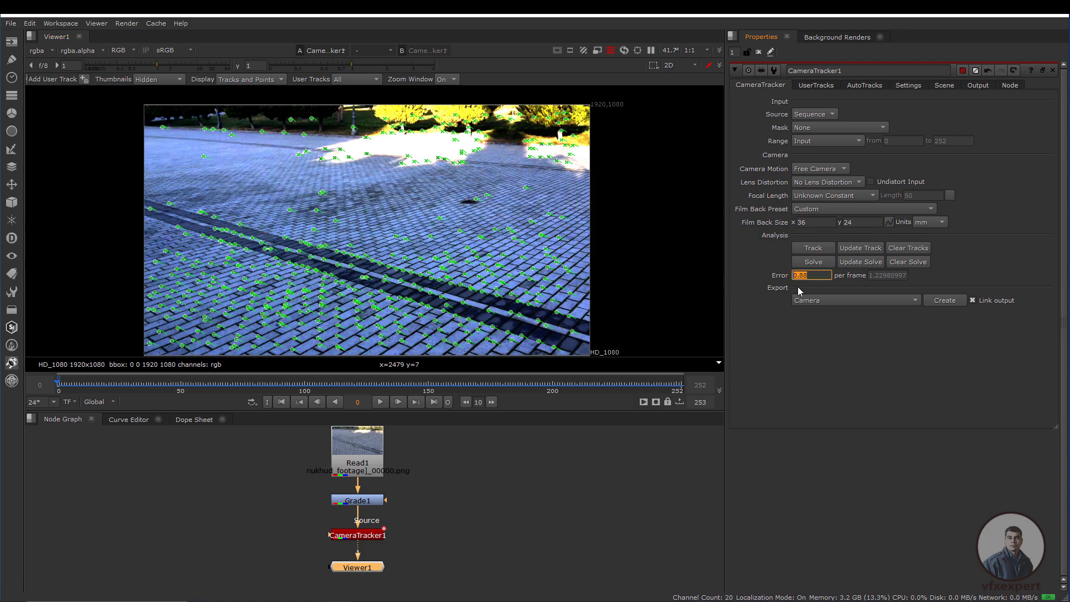
click(816, 277)
click(753, 261)
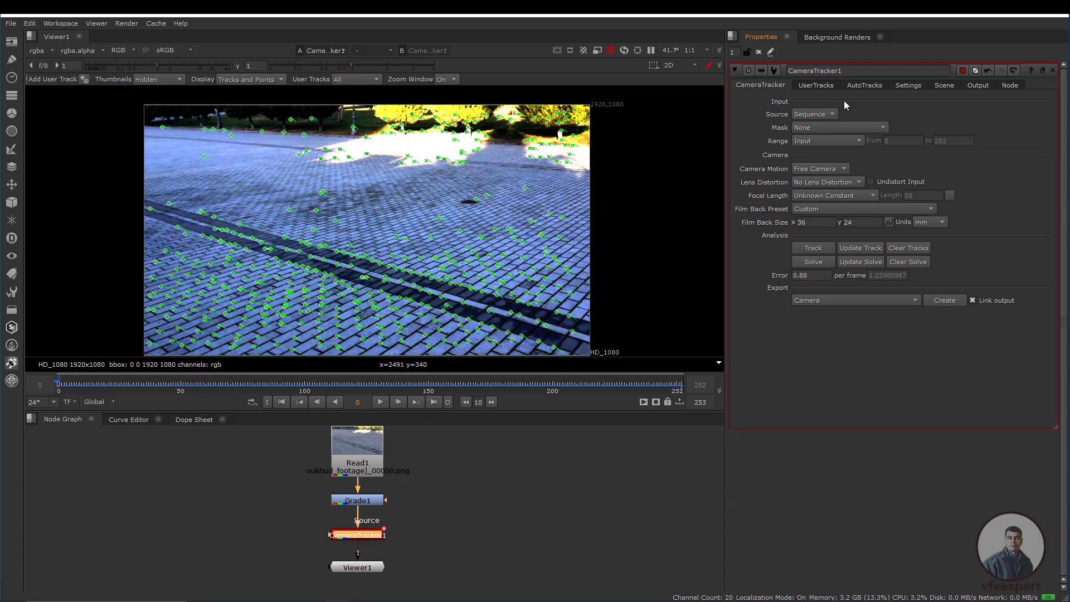
- Set the auto-tracks' Min Length to 10, Max Track Error to 3 and Max Error to 8, and delete the rejected tracks
click(862, 87)
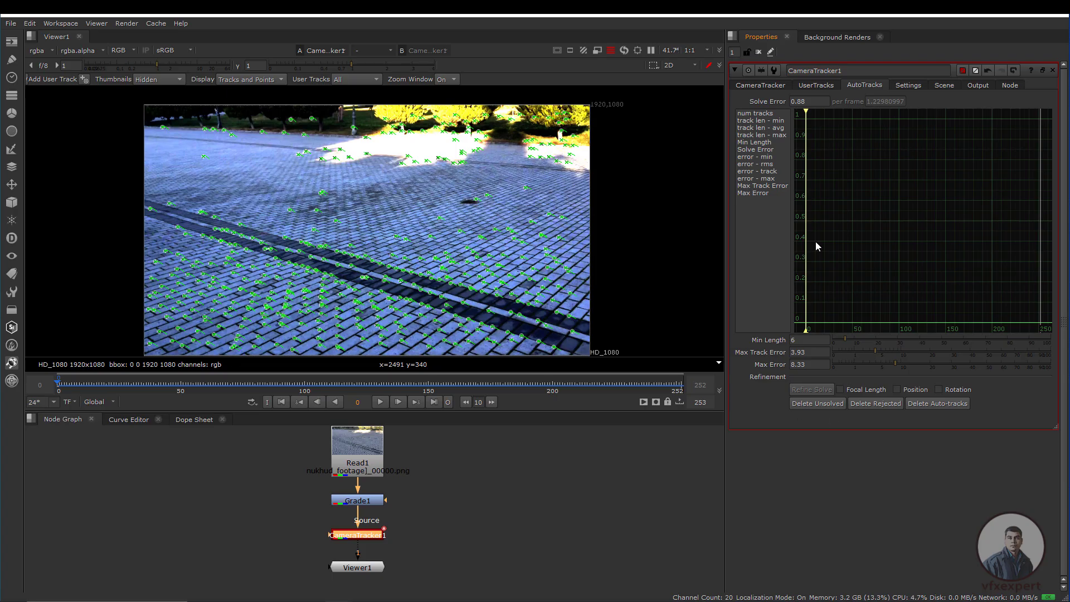
drag(813, 352, 747, 364)
text(10)
key(Return)
text(3)
text(8)
key(Return)
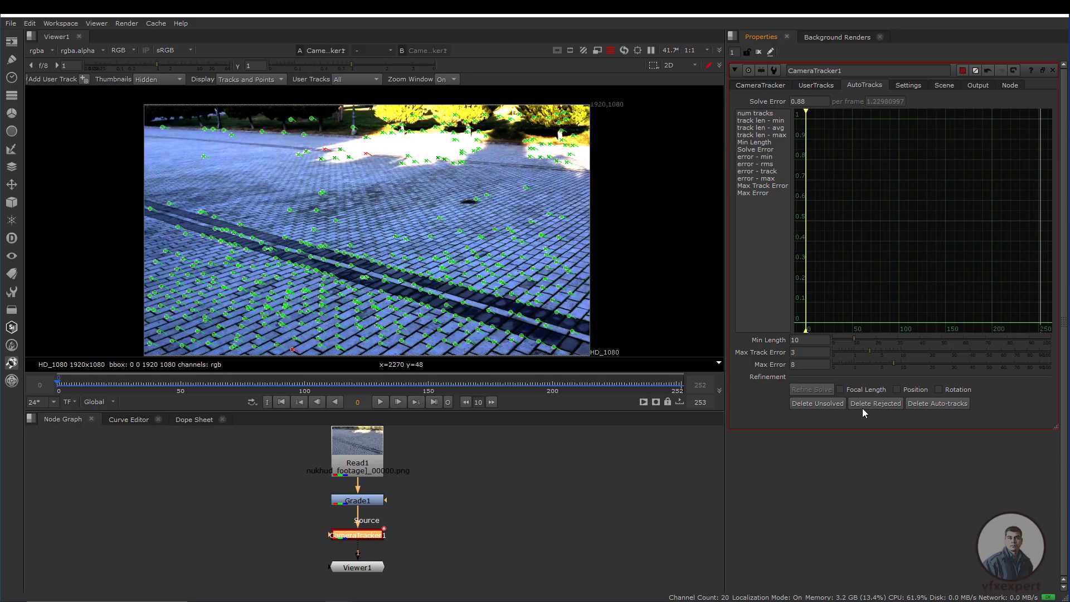
click(871, 404)
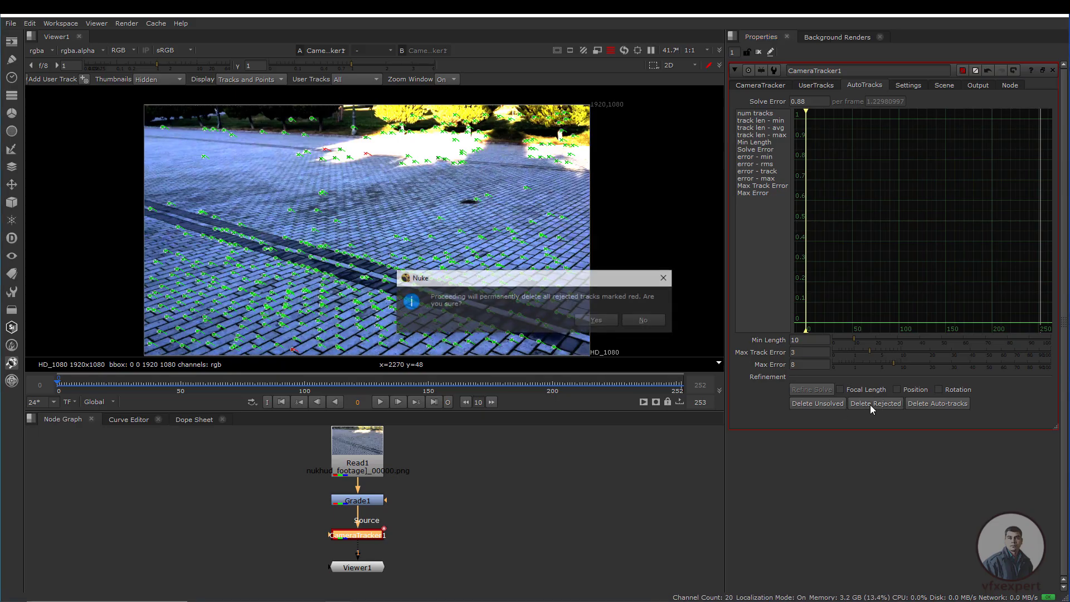
click(597, 321)
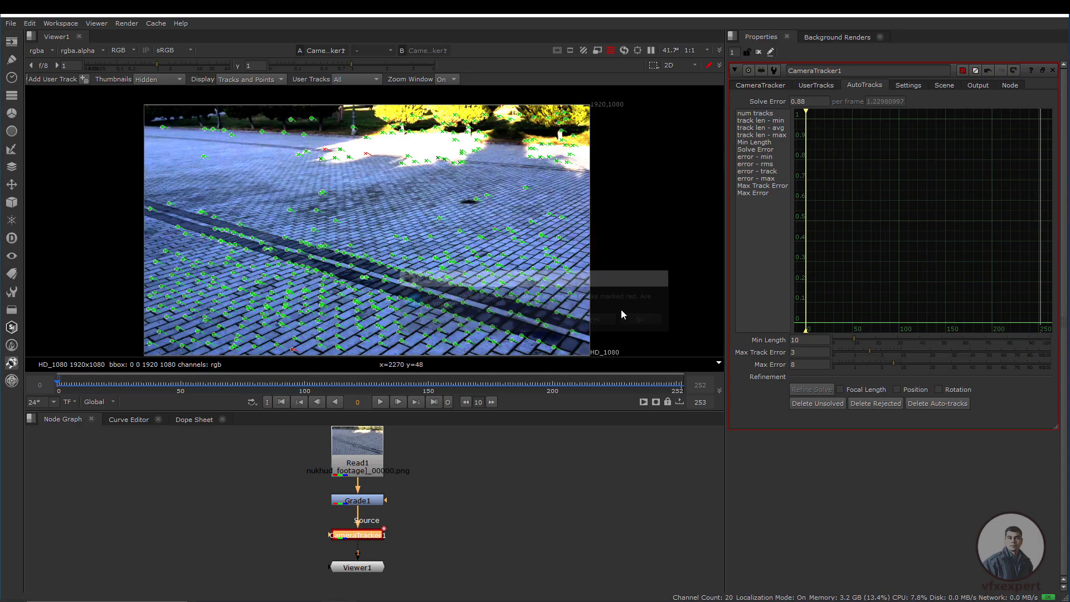
- Update the solve again for frames 0-252 and scrub to frame 173 to check the tracks
click(752, 85)
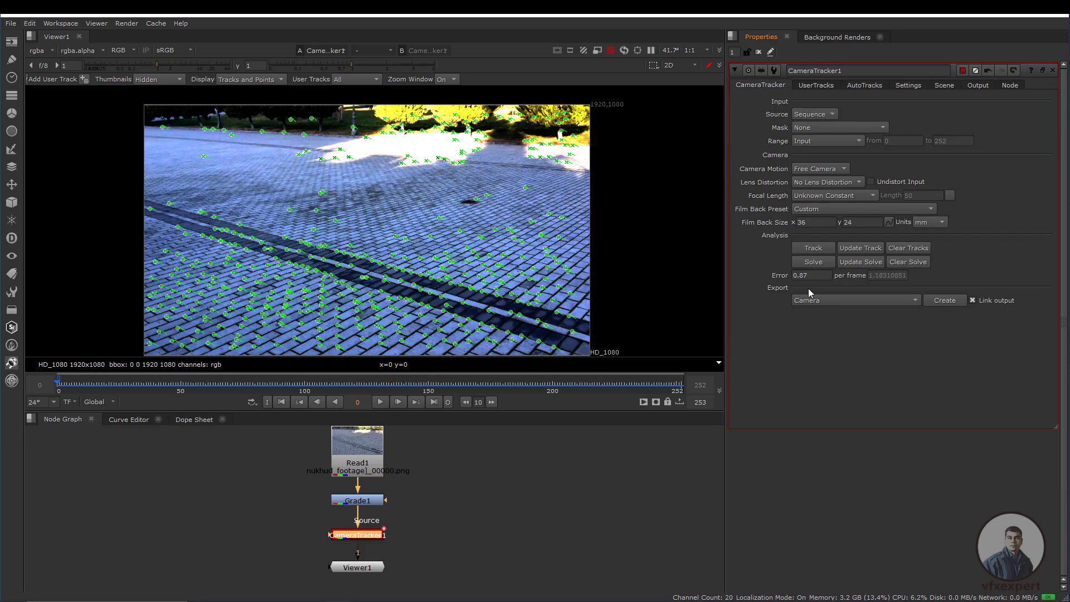
click(848, 264)
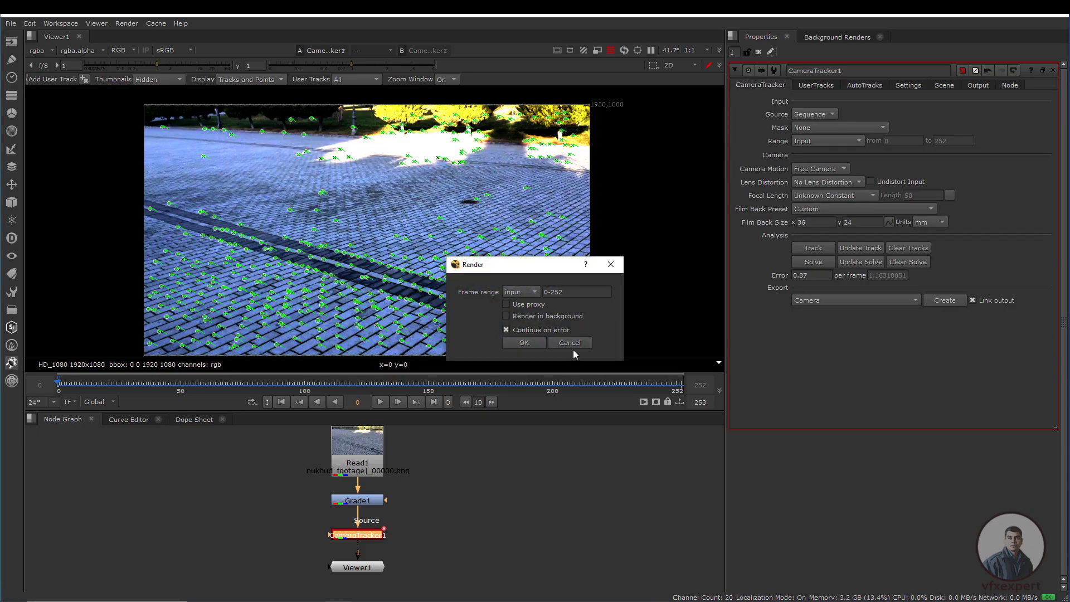
click(523, 342)
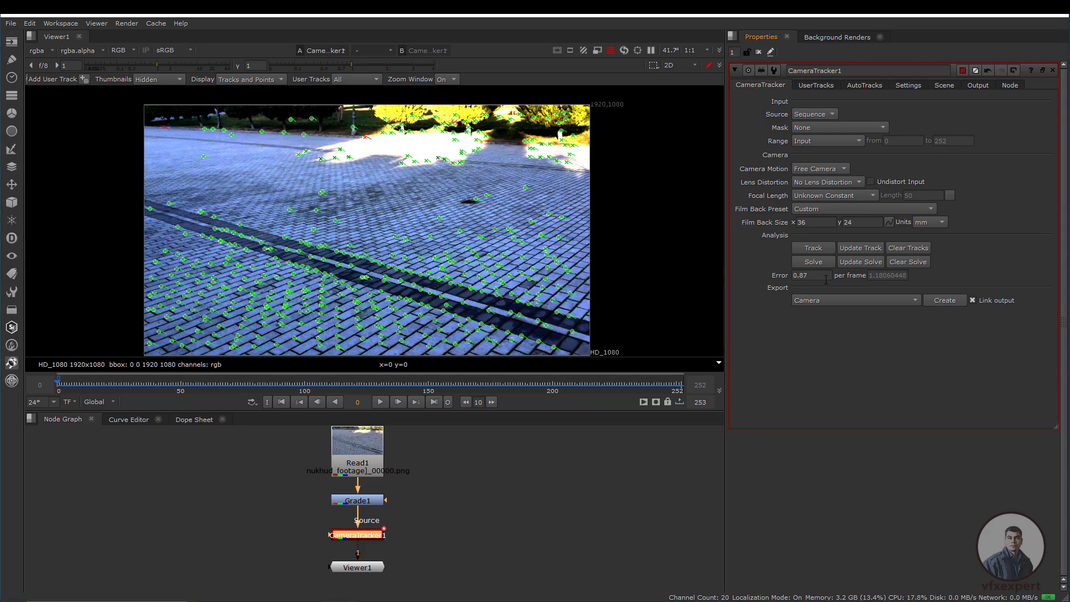
click(342, 384)
drag(342, 381, 485, 383)
- Set the CameraTracker export to Scene, enlarge the node graph area and create the linked scene nodes
middle_drag(458, 483, 462, 477)
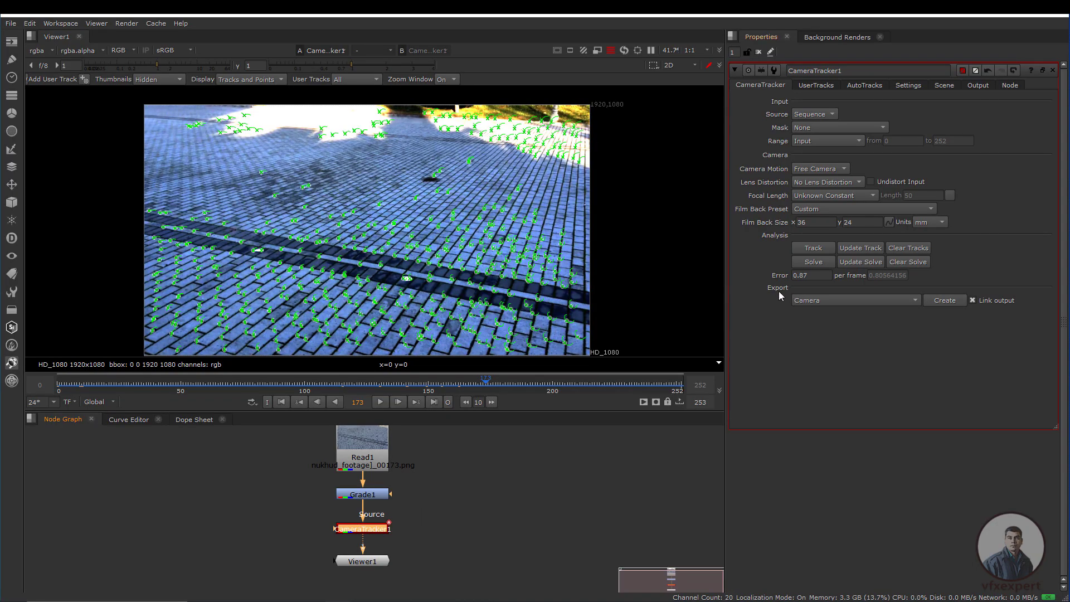
click(799, 301)
click(826, 336)
middle_drag(500, 493, 510, 462)
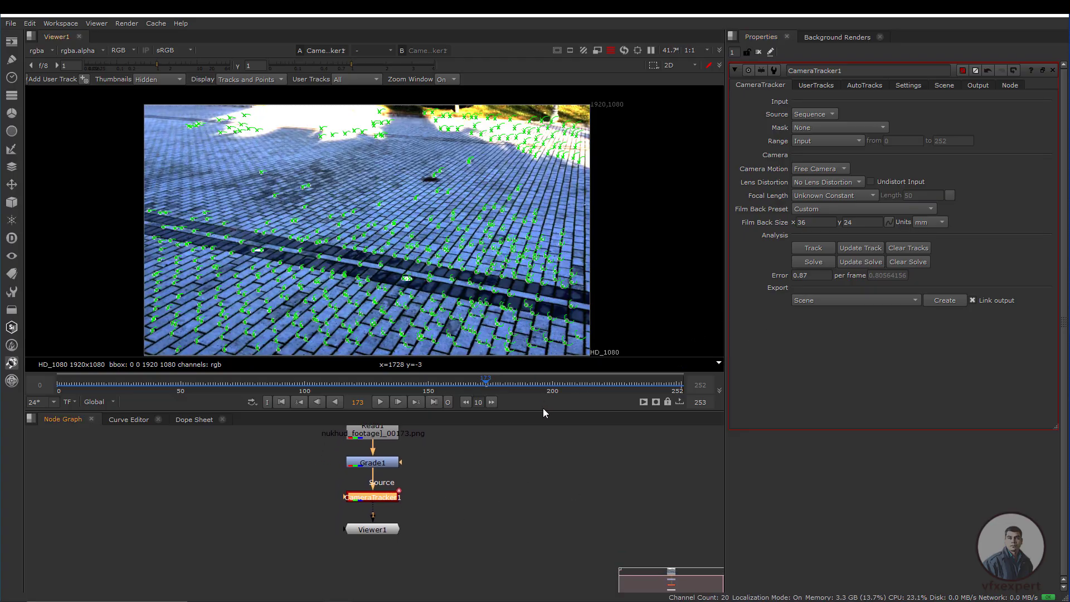
drag(543, 410, 551, 366)
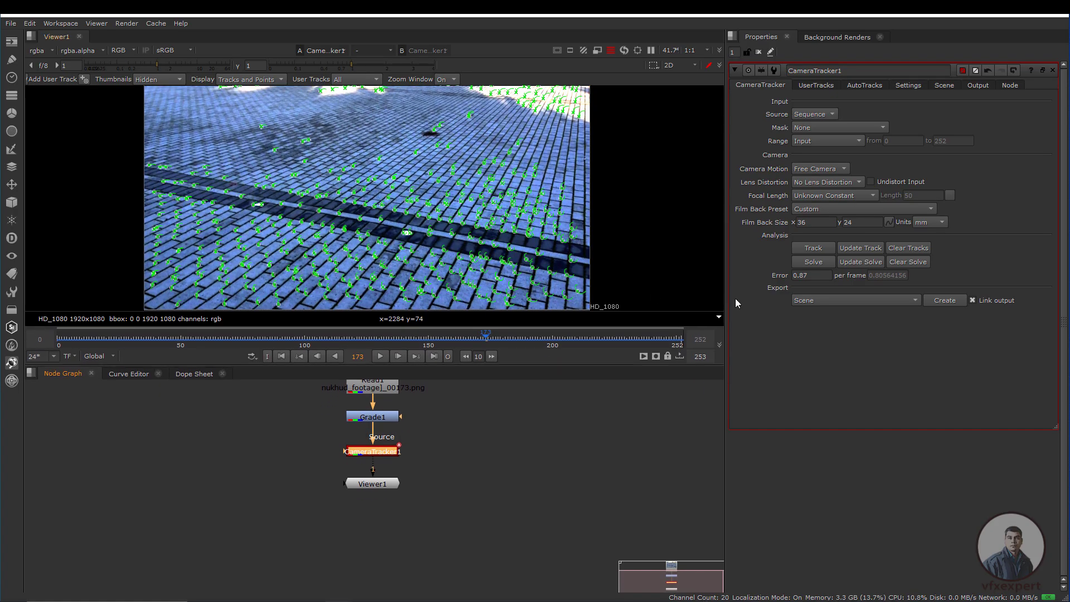
click(944, 300)
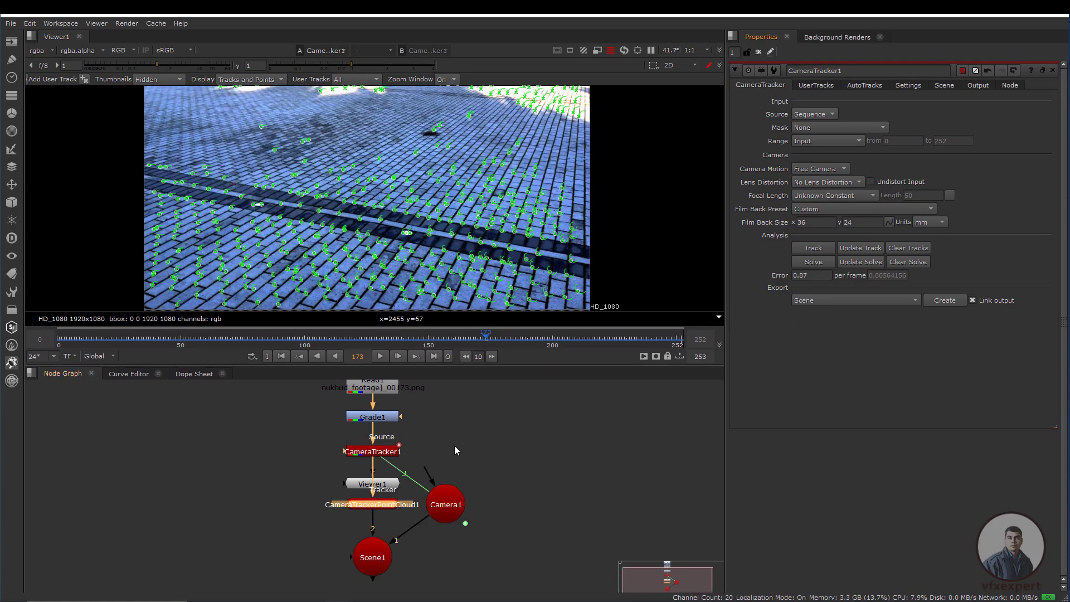
- Spread out the CameraTrackerPointCloud1 and Viewer1 nodes below CameraTracker1 so they no longer overlap
middle_drag(454, 447, 471, 428)
drag(376, 488, 306, 496)
drag(395, 468, 390, 485)
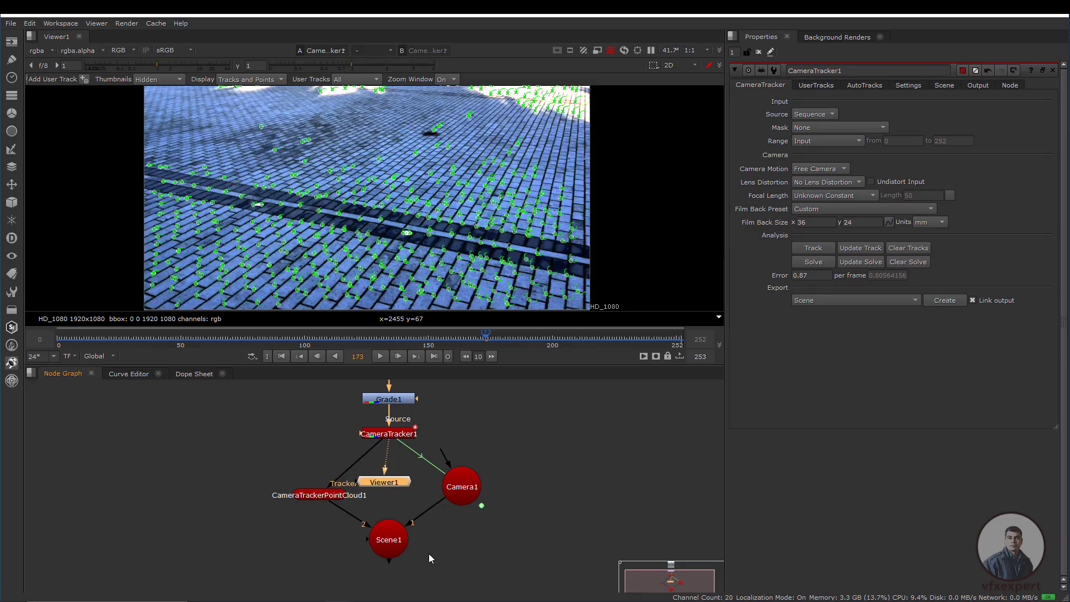
- View Scene1 in the 3D viewer and examine how the point cloud and camera sit against the ground grid
click(393, 546)
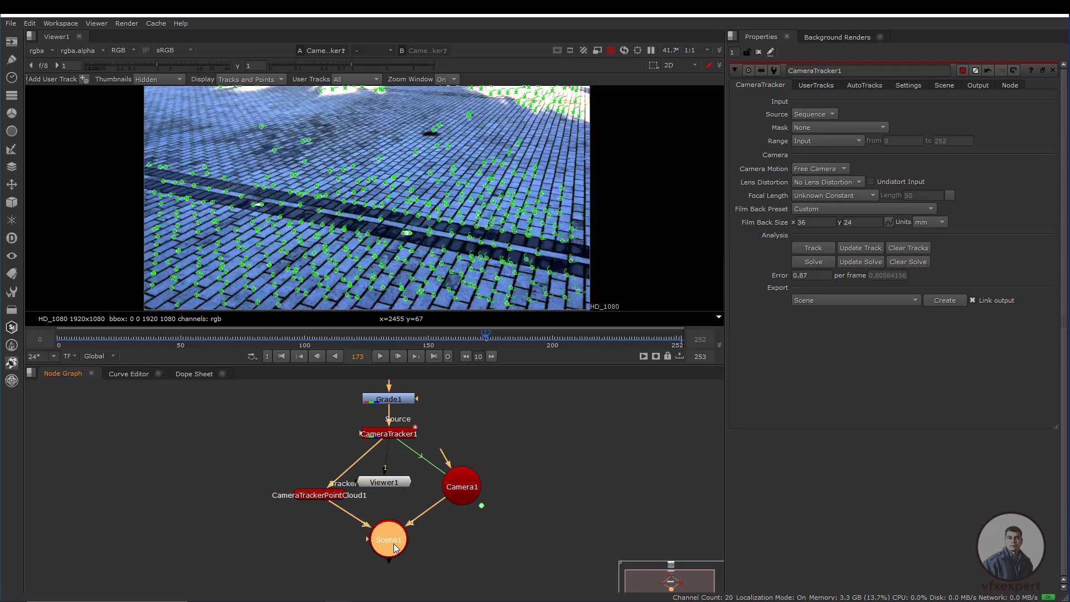
key(1)
mouse_move(458, 205)
ctrl+mouse_down()
mouse_move(540, 254)
mouse_move(258, 222)
mouse_move(352, 224)
mouse_move(449, 201)
ctrl+mouse_up()
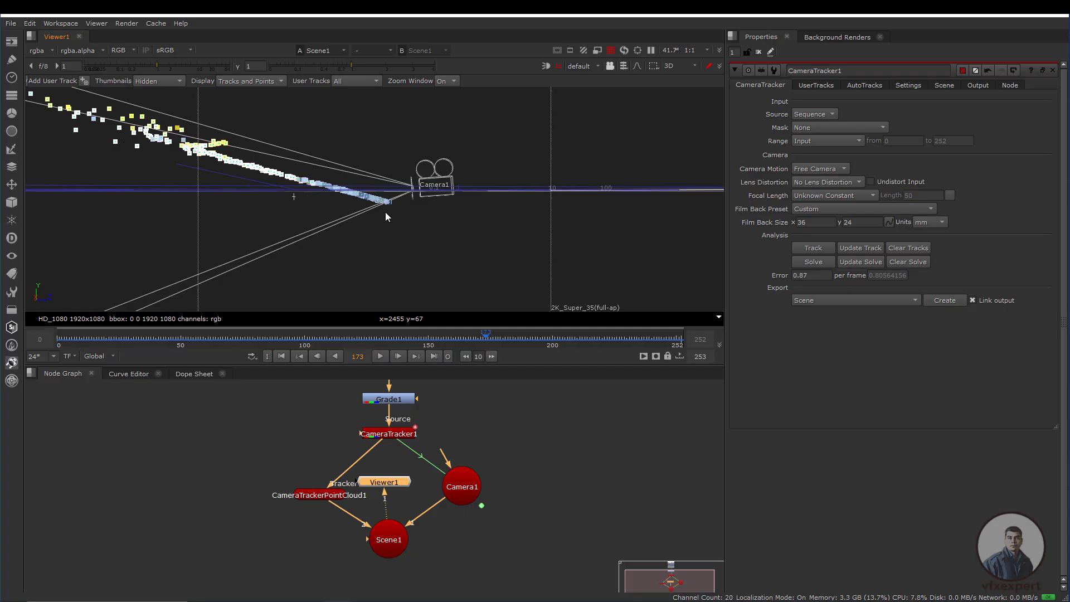
ctrl+drag(452, 244, 454, 272)
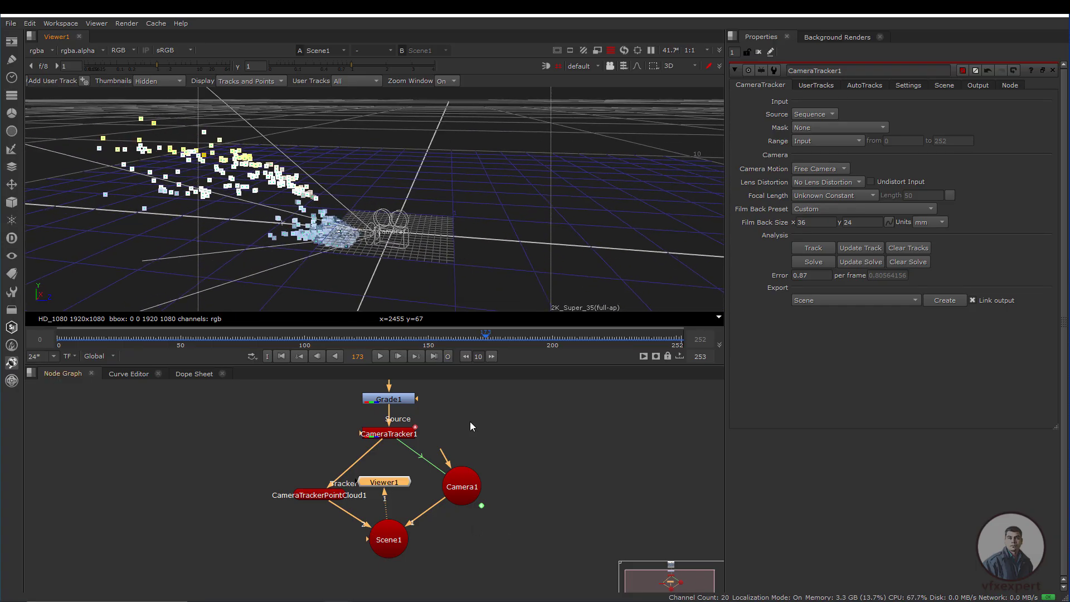
- View CameraTracker1, select the tracks on the central pavement area and set the ground plane to the selected tracks
middle_drag(435, 429, 407, 462)
click(369, 468)
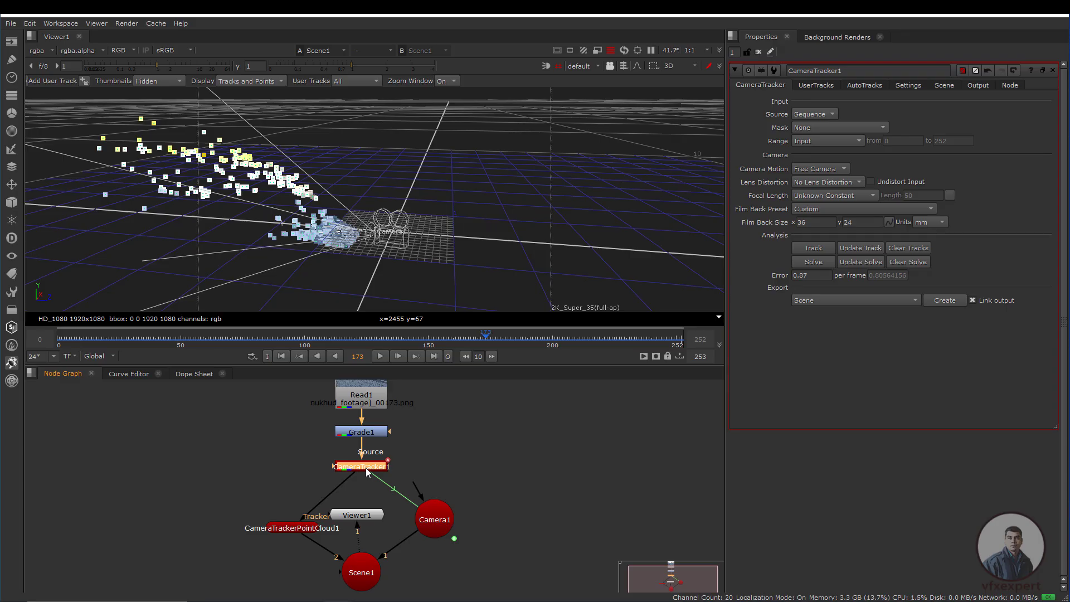
key(1)
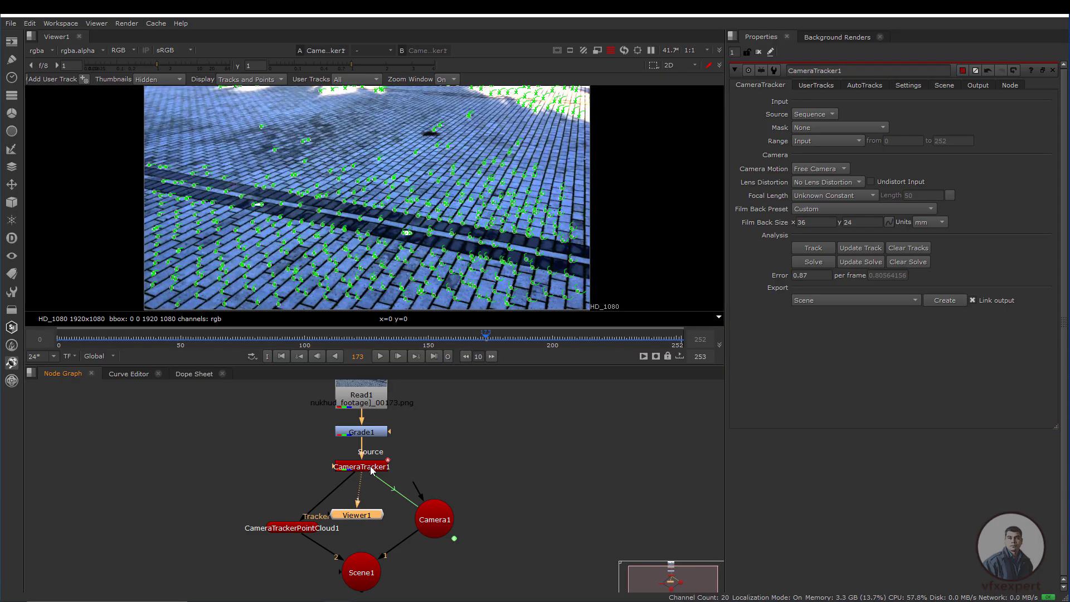
click(371, 468)
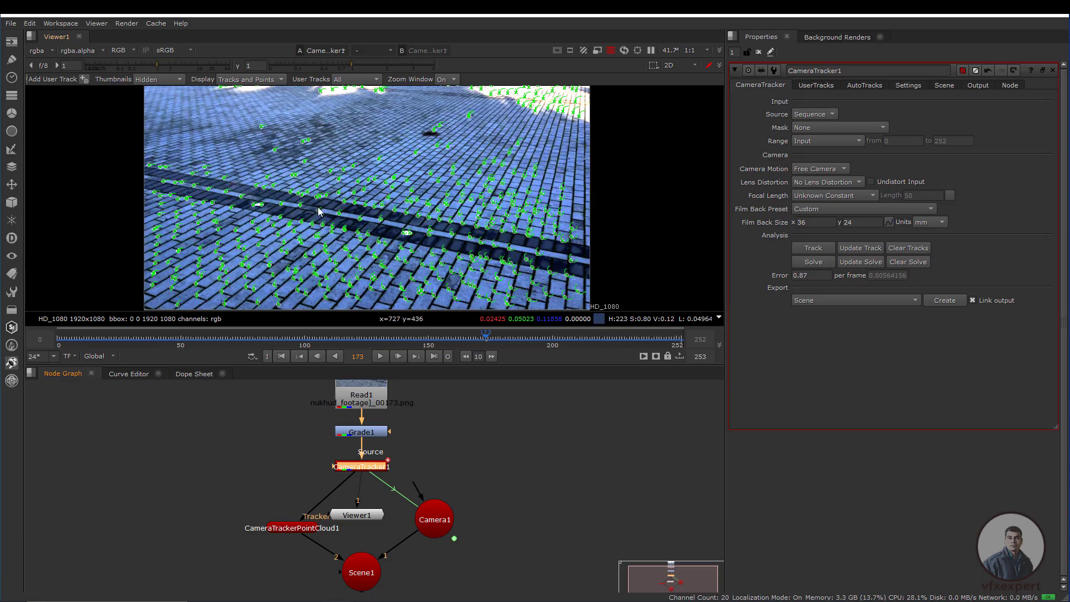
scroll(336, 212, down, 1)
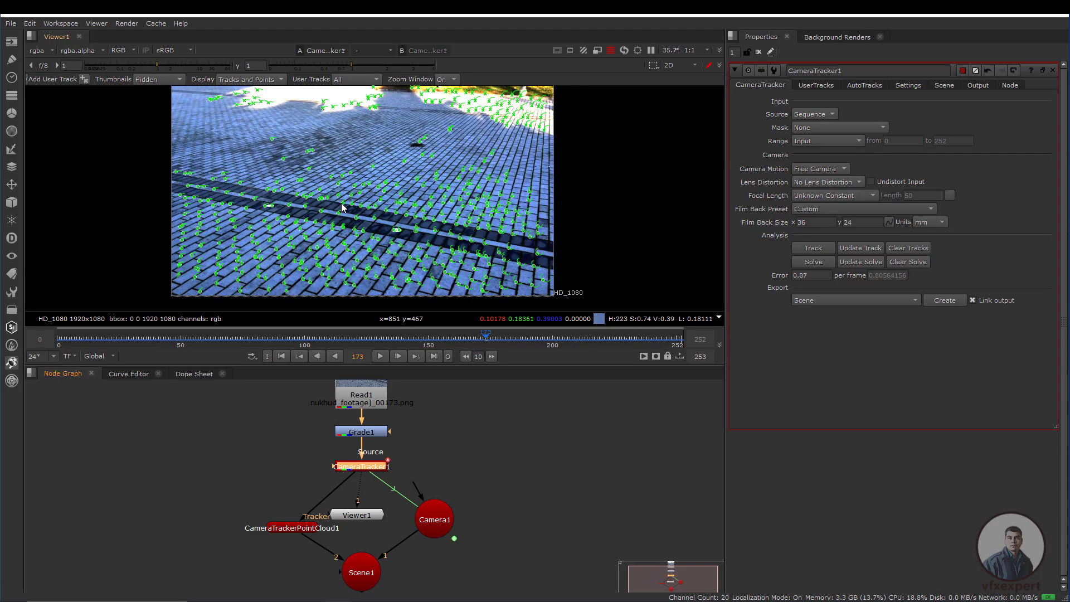
scroll(343, 209, down, 1)
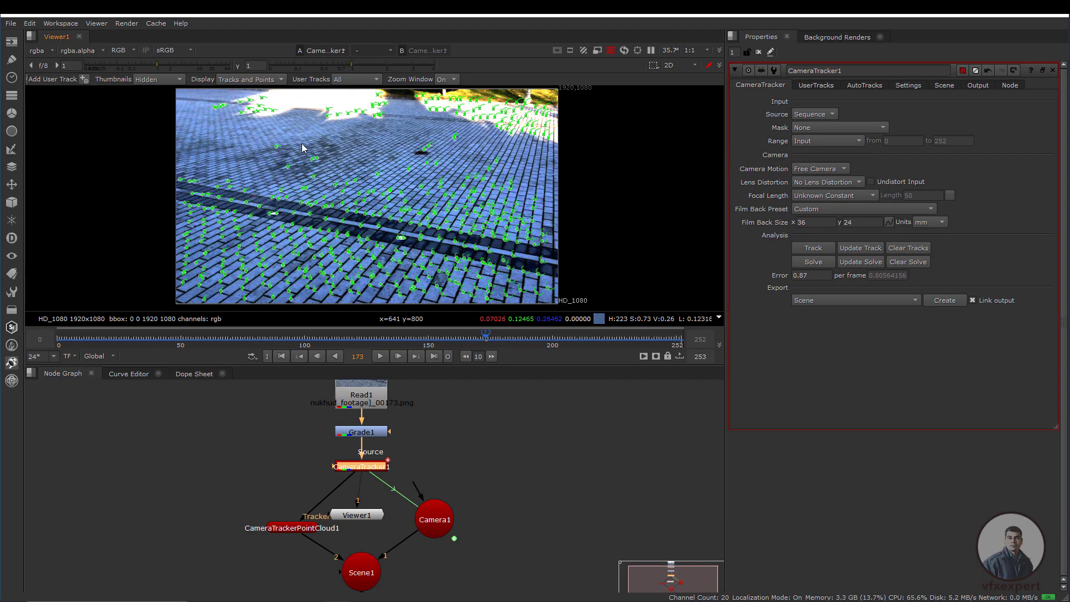
drag(288, 134, 214, 257)
shift+drag(293, 130, 471, 278)
drag(482, 287, 483, 287)
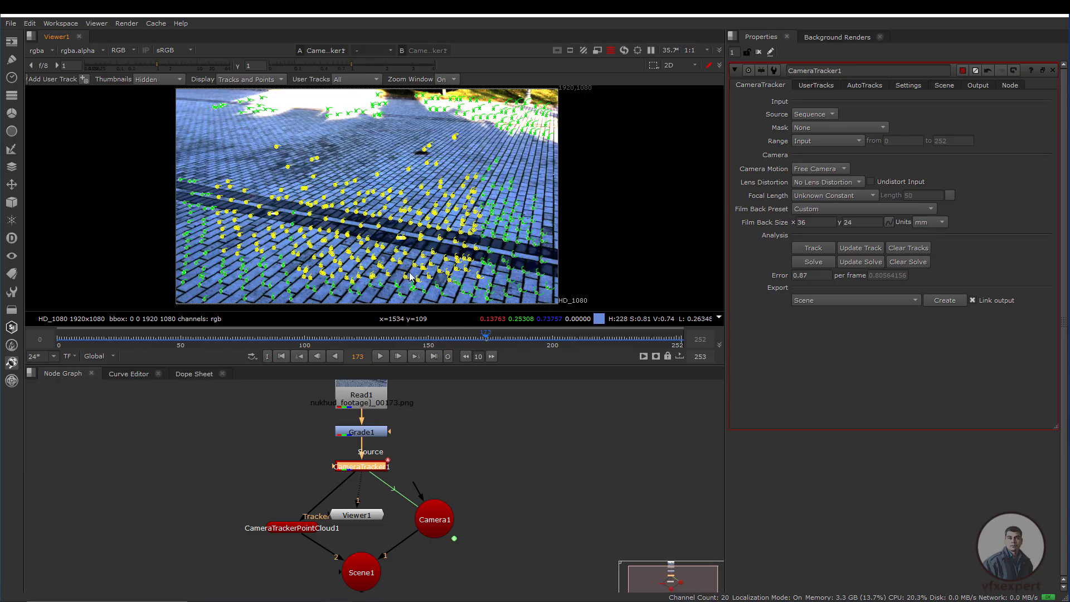
right_click(344, 193)
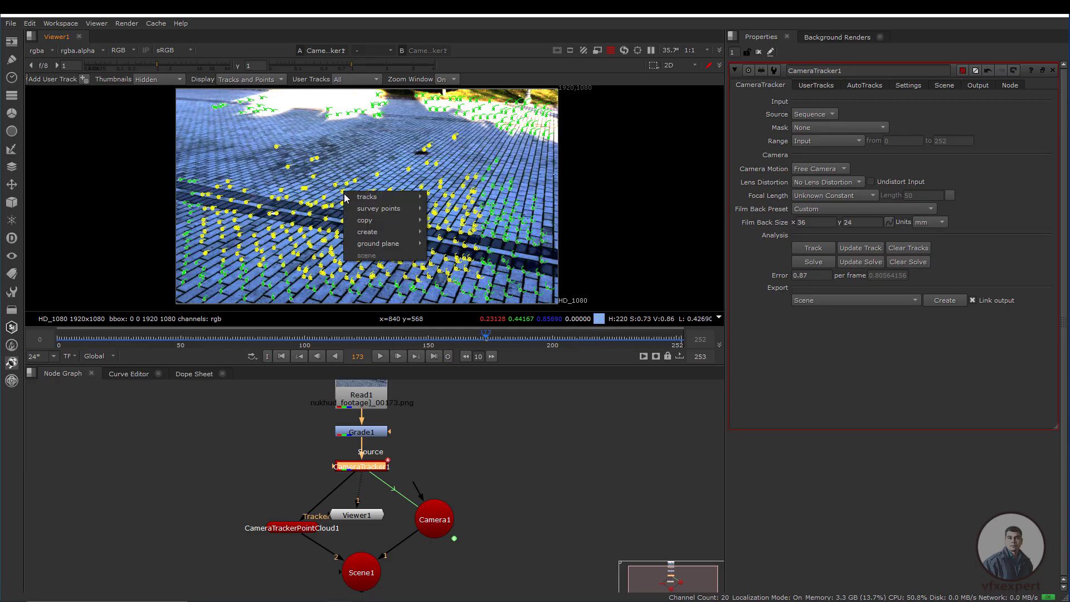
mouse_move(373, 245)
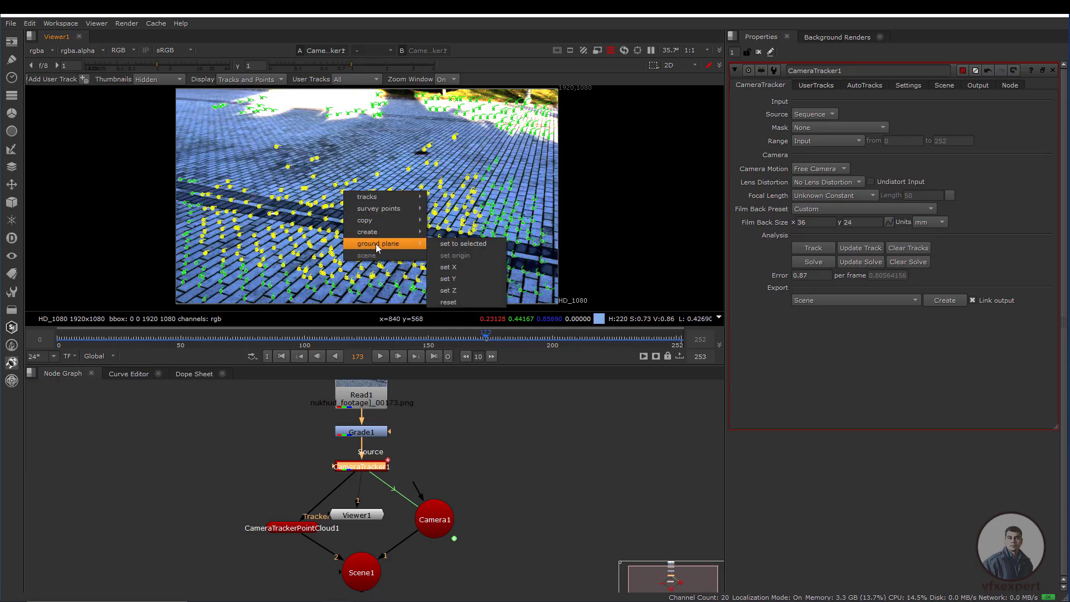
click(453, 246)
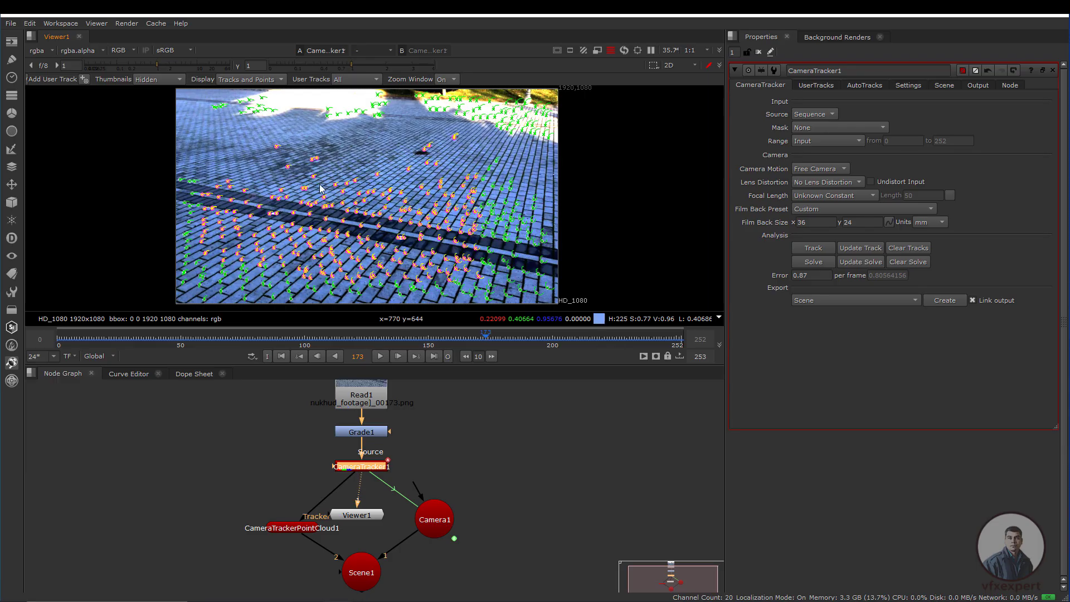
- Clear the track selection, go to frame 35 and set the ground plane origin at a track near the middle of the pavement
click(344, 169)
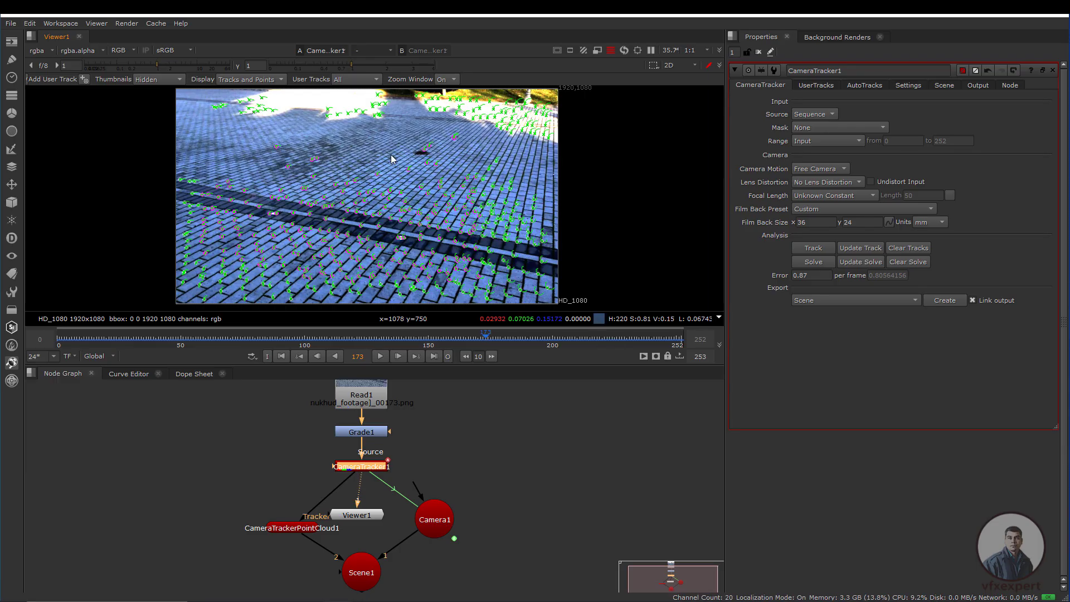
mouse_move(163, 332)
mouse_down()
mouse_move(179, 335)
mouse_move(143, 336)
mouse_up()
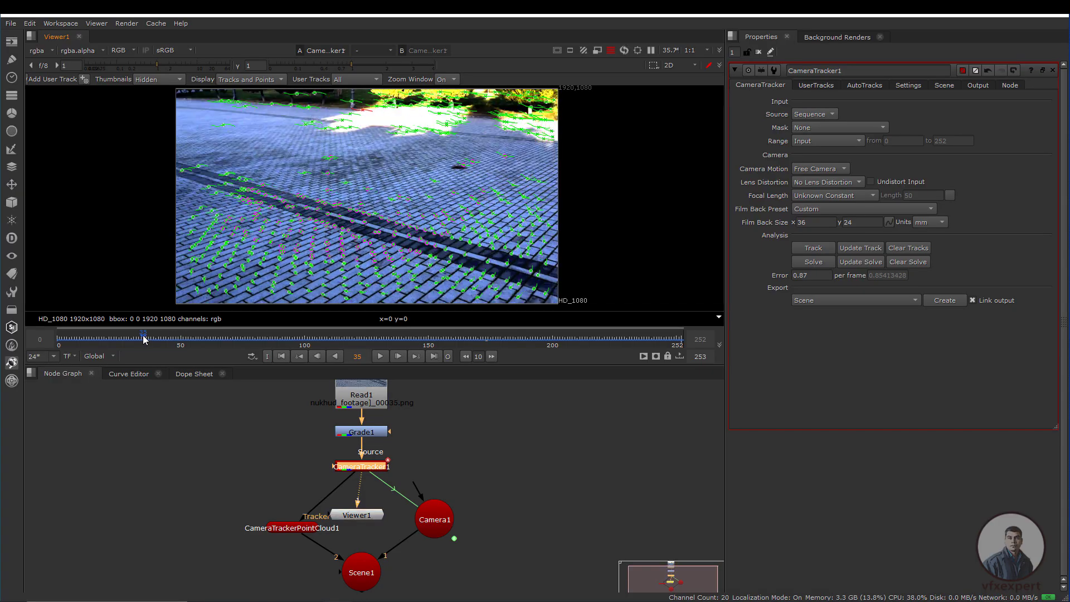
right_click(345, 187)
mouse_move(370, 226)
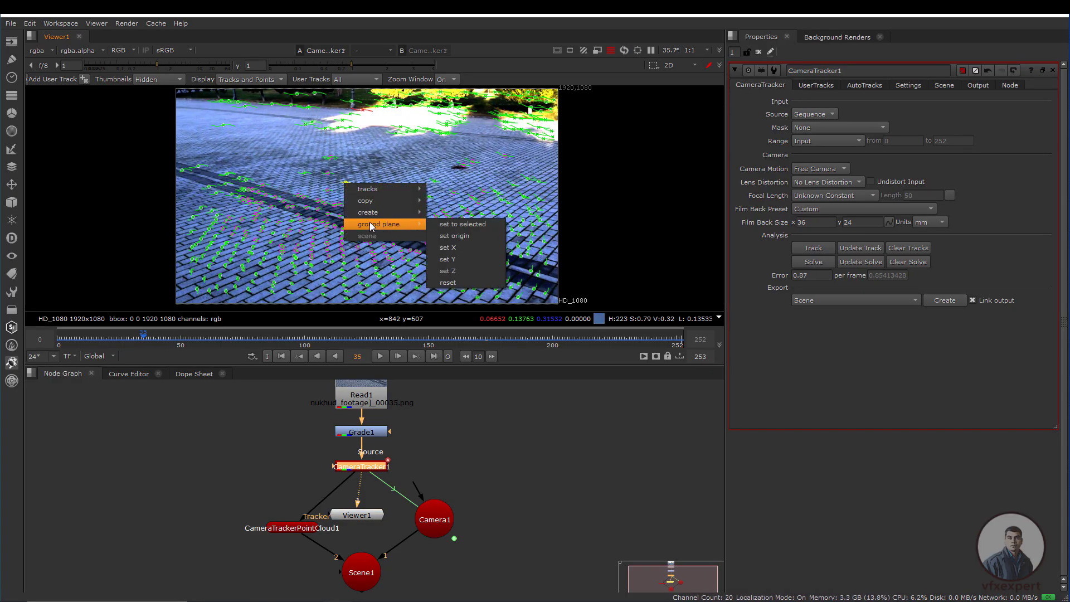
click(458, 237)
- View Scene1 in 3D again and examine the point cloud's alignment with the ground grid from several angles
middle_drag(361, 572, 360, 559)
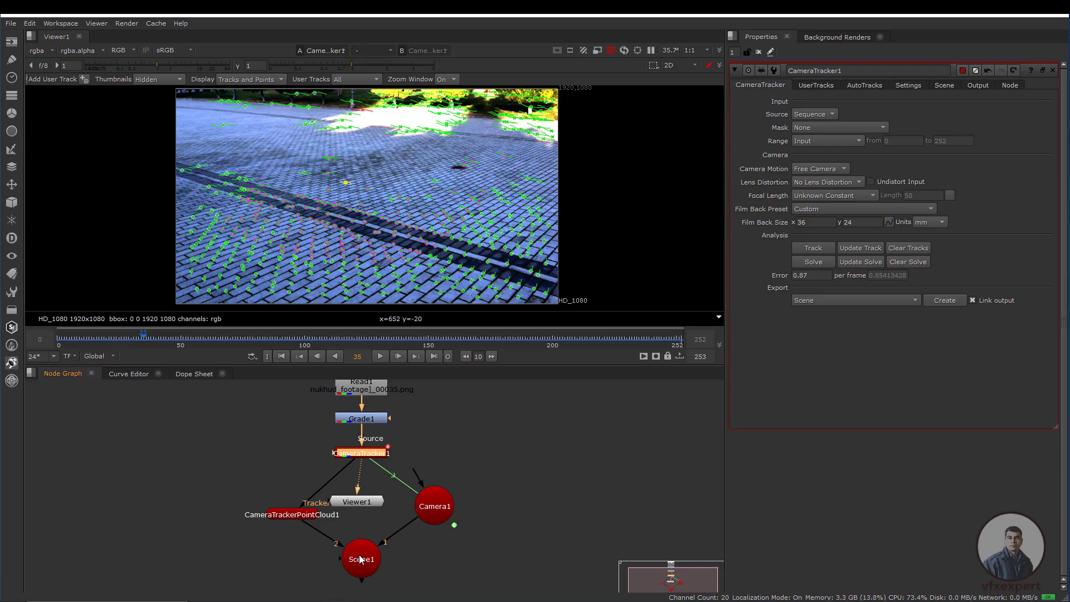
click(362, 559)
key(1)
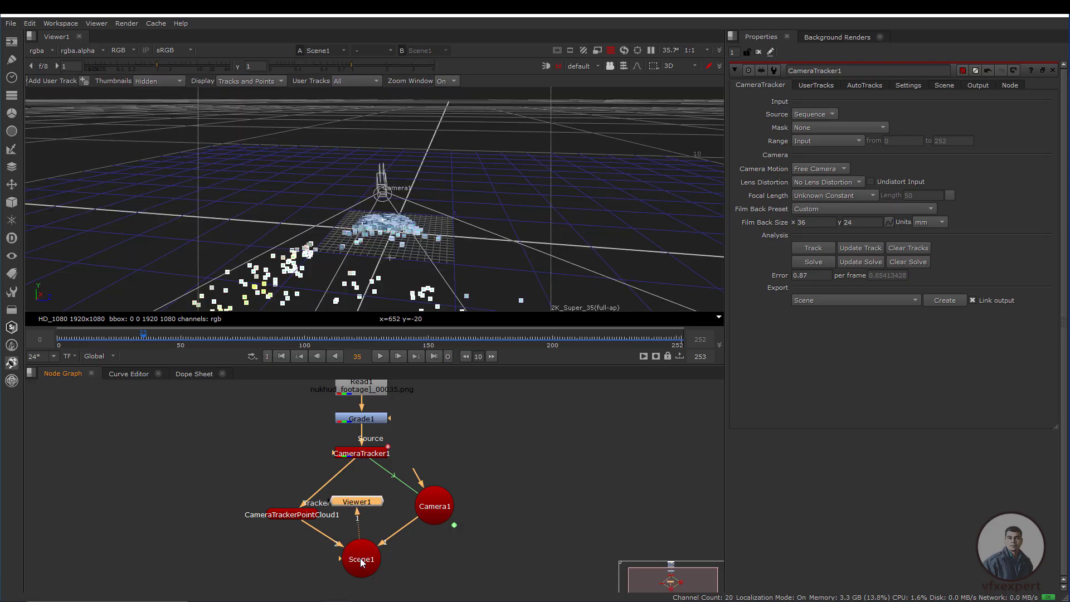
scroll(371, 177, down, 5)
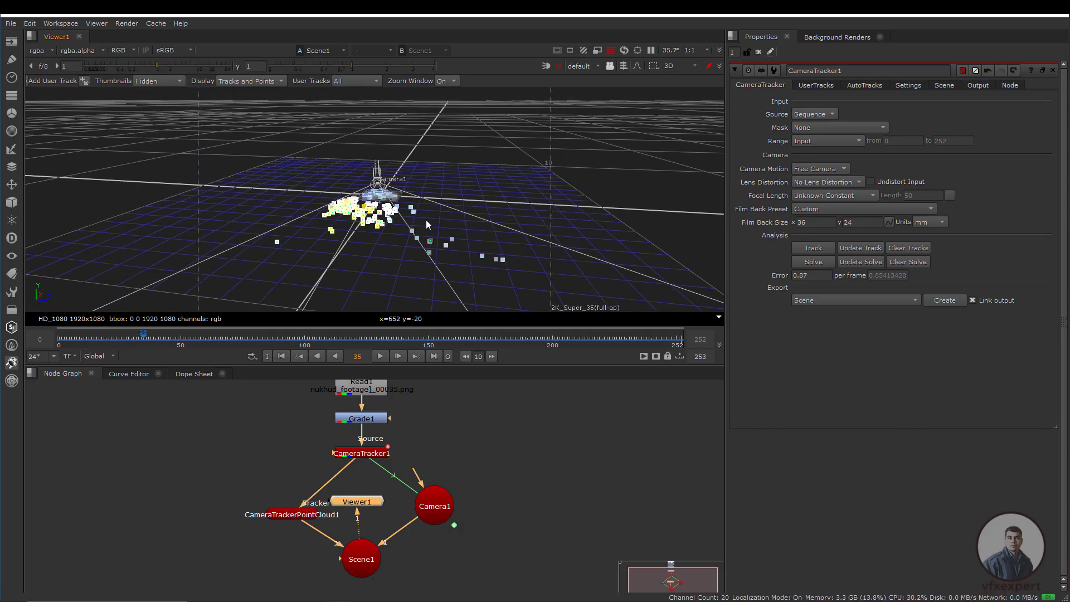
ctrl+drag(371, 177, 484, 490)
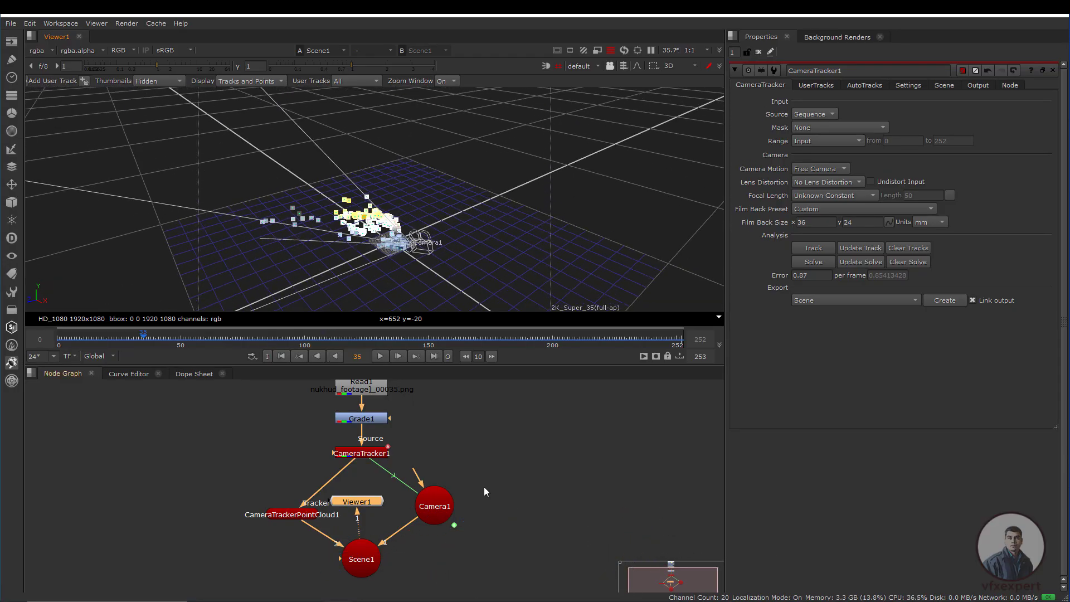
- Move the Viewer1 node directly below Scene1 to tidy the node graph
scroll(461, 469, down, 2)
middle_drag(444, 464, 424, 446)
drag(371, 477, 372, 572)
scroll(423, 503, down, 1)
middle_drag(422, 446, 399, 458)
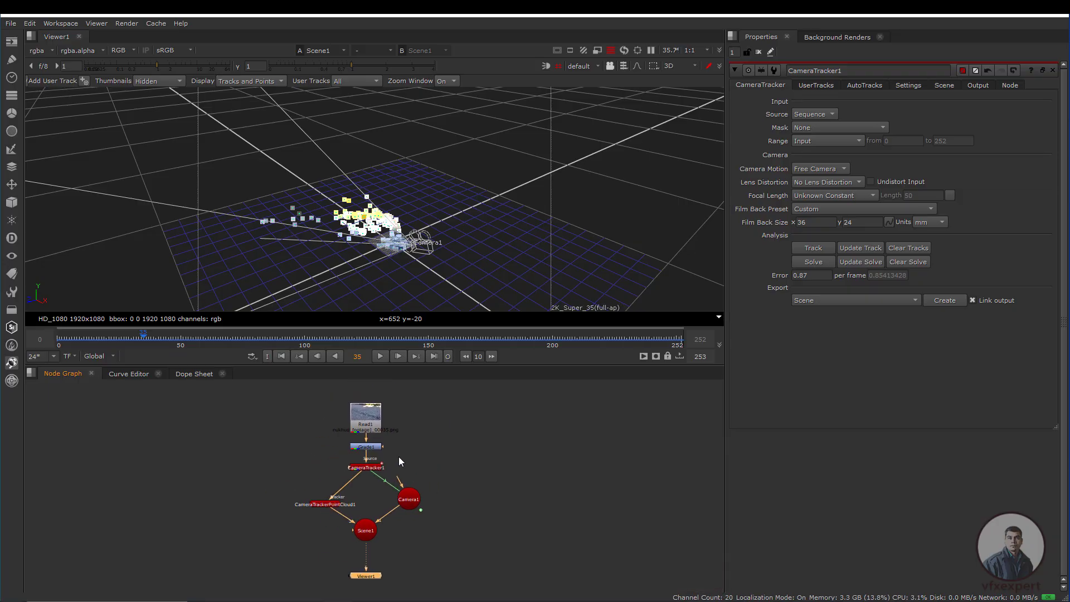
- Add a Card node and place it beside CameraTracker1, on the same side as the point cloud node
scroll(399, 457, up, 1)
click(434, 464)
key(Tab)
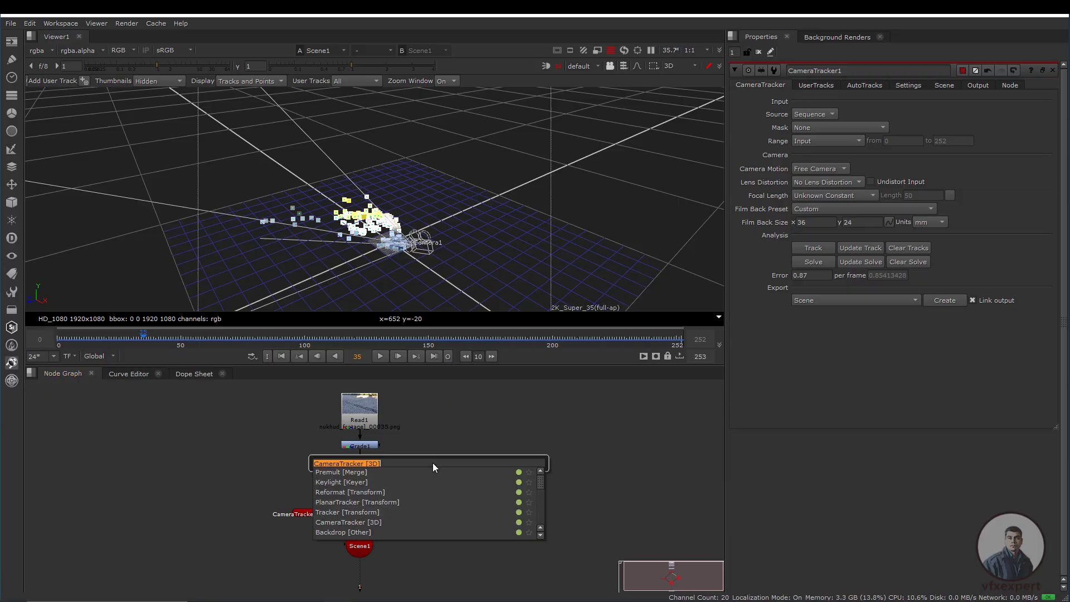
text(card)
key(Return)
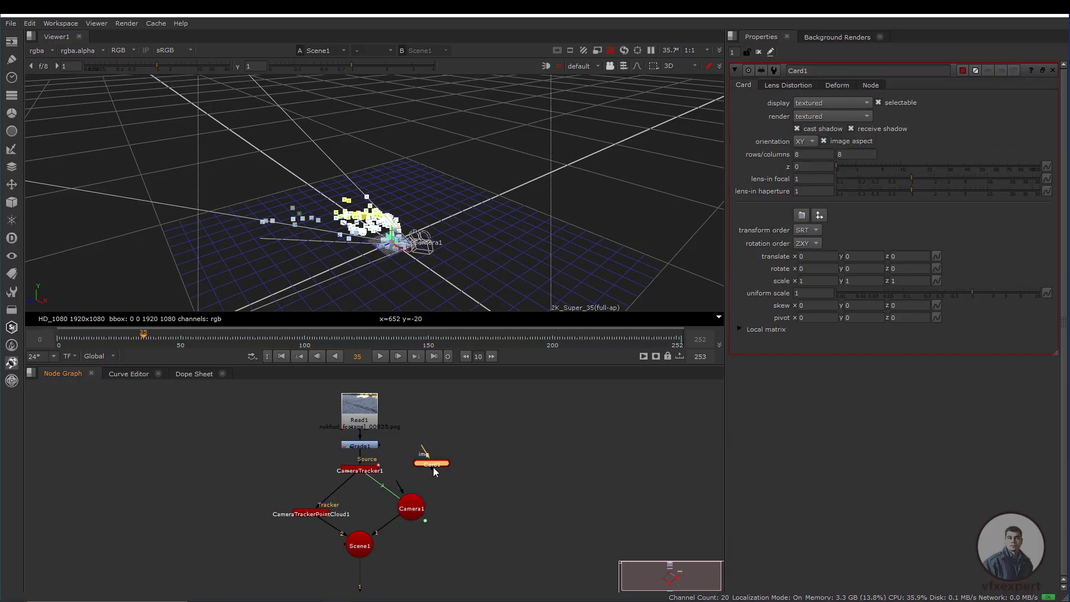
drag(431, 458, 233, 458)
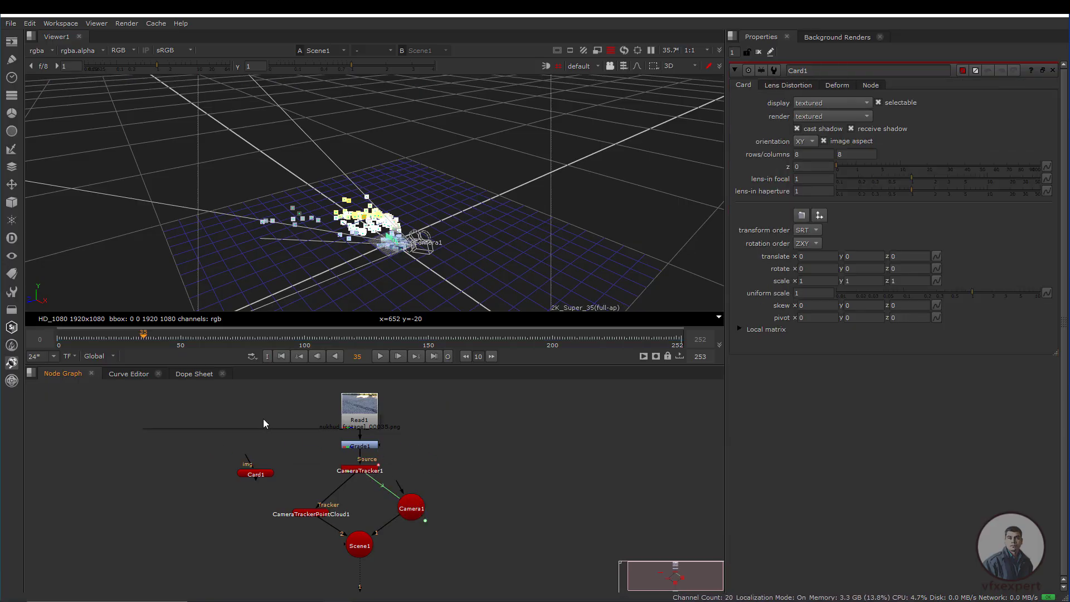
- Add a Grid node feeding the img input of Card1, and connect Card1 to Scene1
key(Tab)
text(grid)
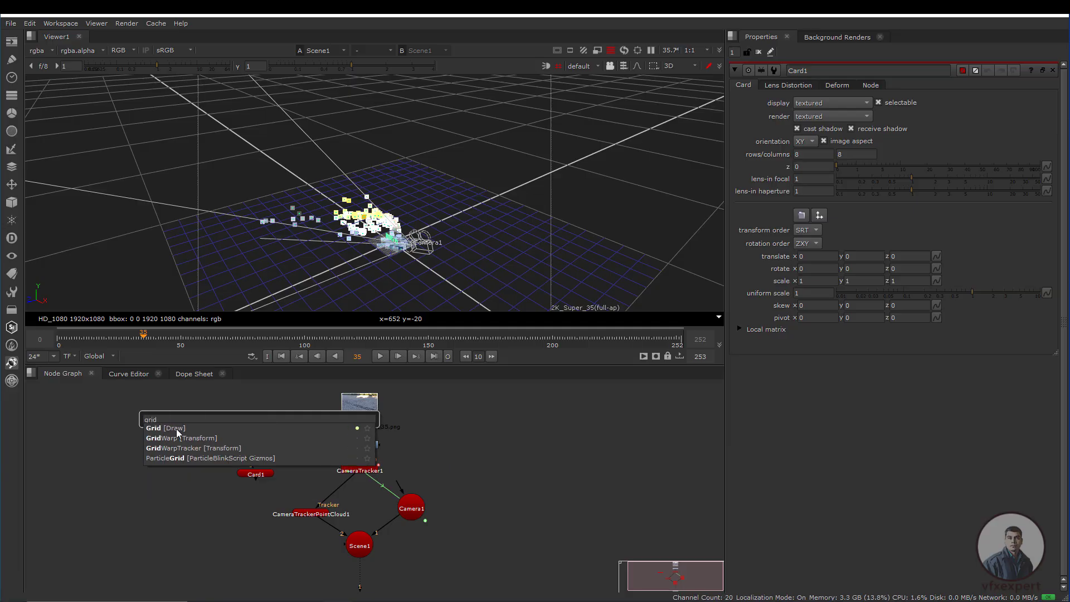
key(Return)
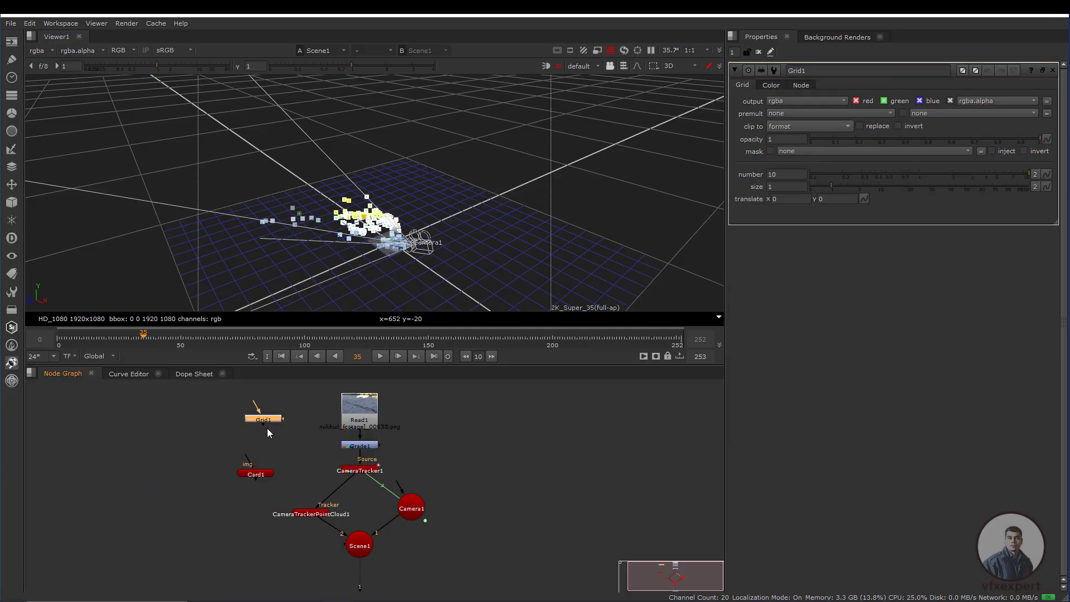
drag(257, 460, 261, 444)
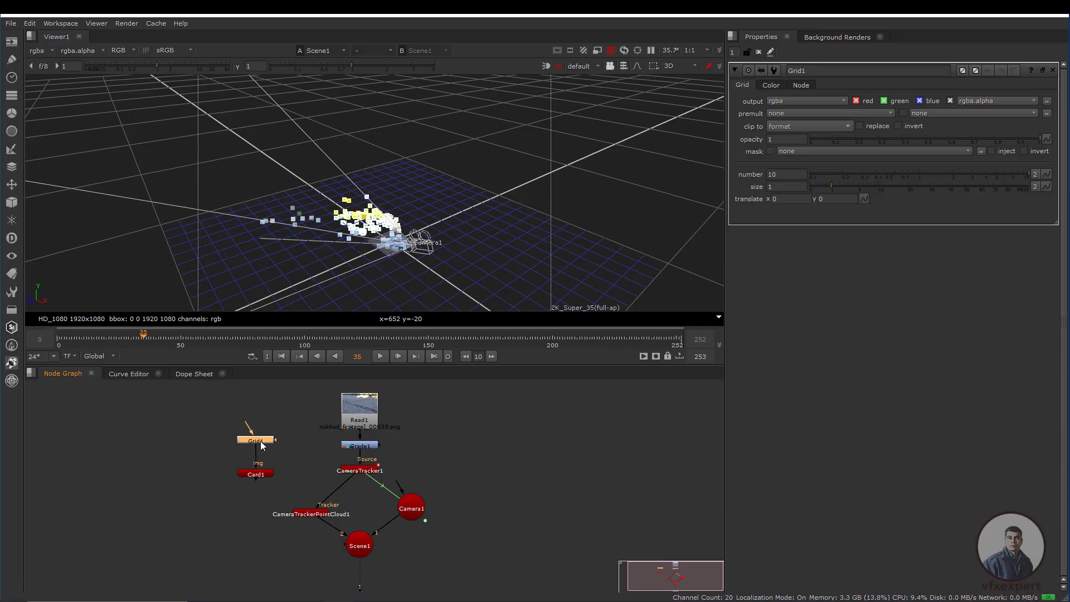
drag(255, 481, 359, 551)
middle_drag(398, 559, 366, 540)
scroll(388, 535, down, 1)
- Add an unconnected ScanlineRender node beside Scene1
click(417, 539)
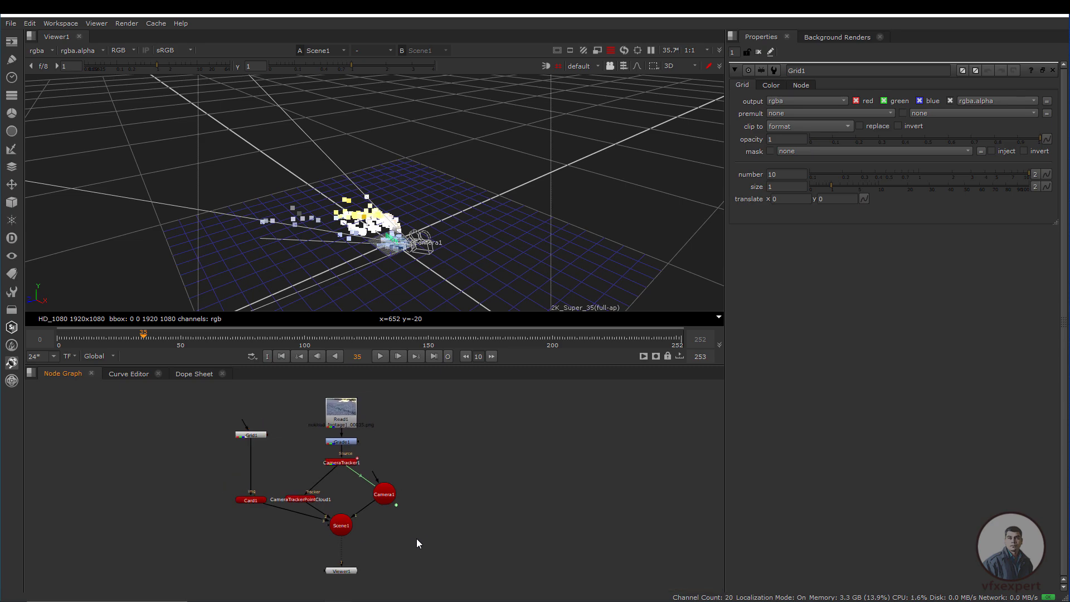
key(Tab)
text(sa)
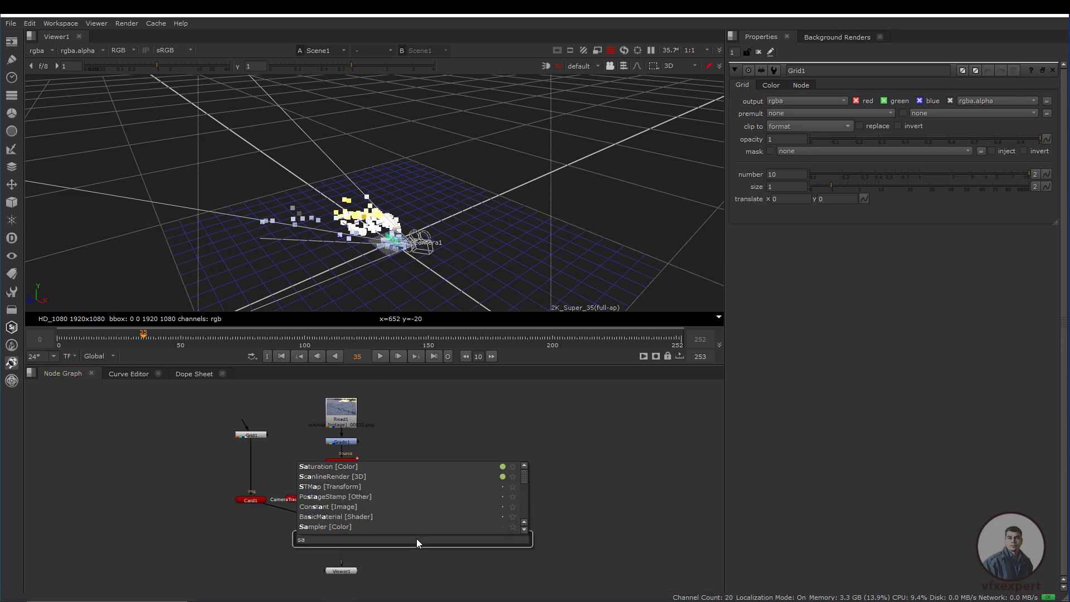
click(344, 477)
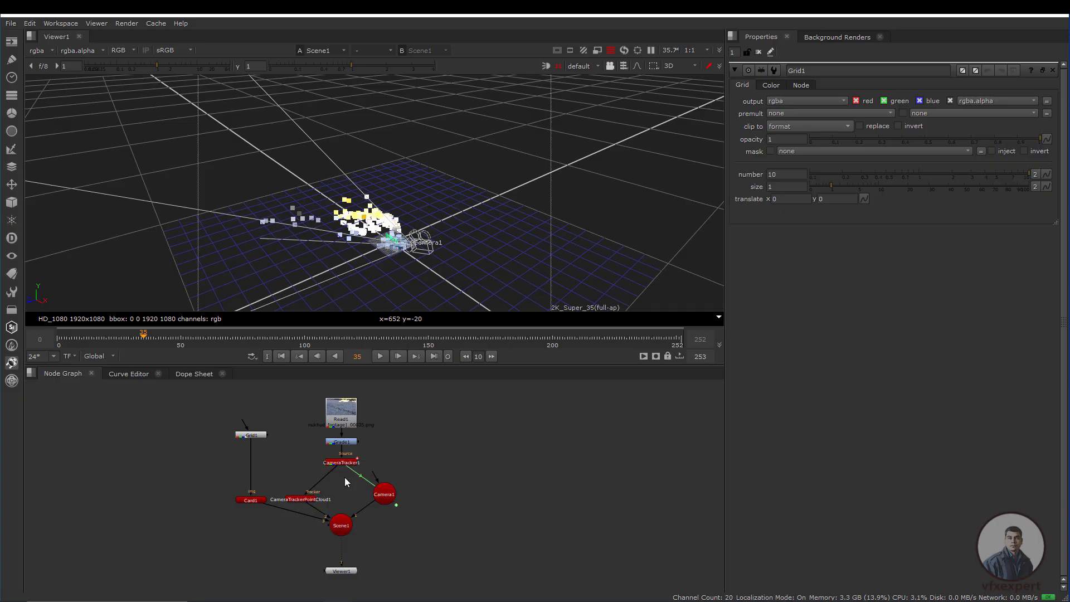
scroll(380, 549, up, 2)
middle_drag(376, 549, 414, 504)
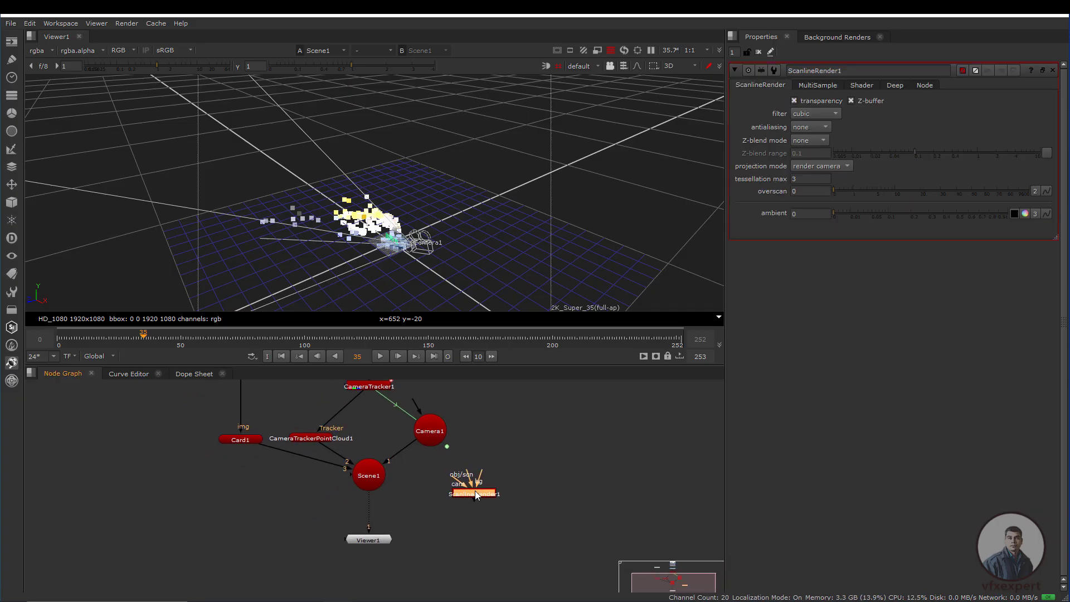
- Move Viewer1 aside, place ScanlineRender1 below Scene1 and connect its obj/scn input to Scene1 and its cam input to Camera1
click(339, 554)
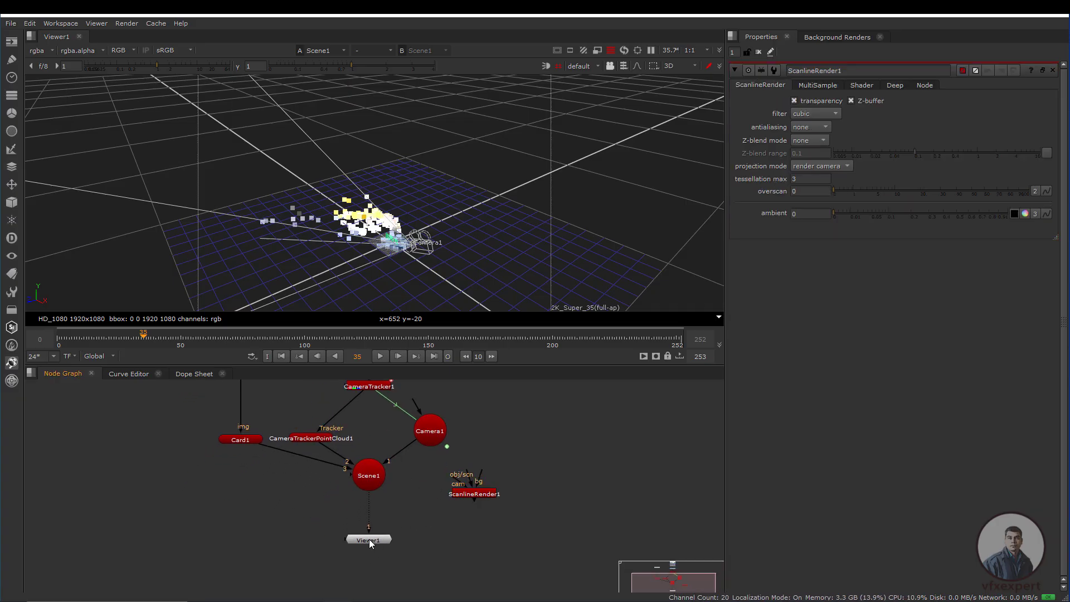
drag(373, 539, 305, 558)
drag(476, 491, 392, 517)
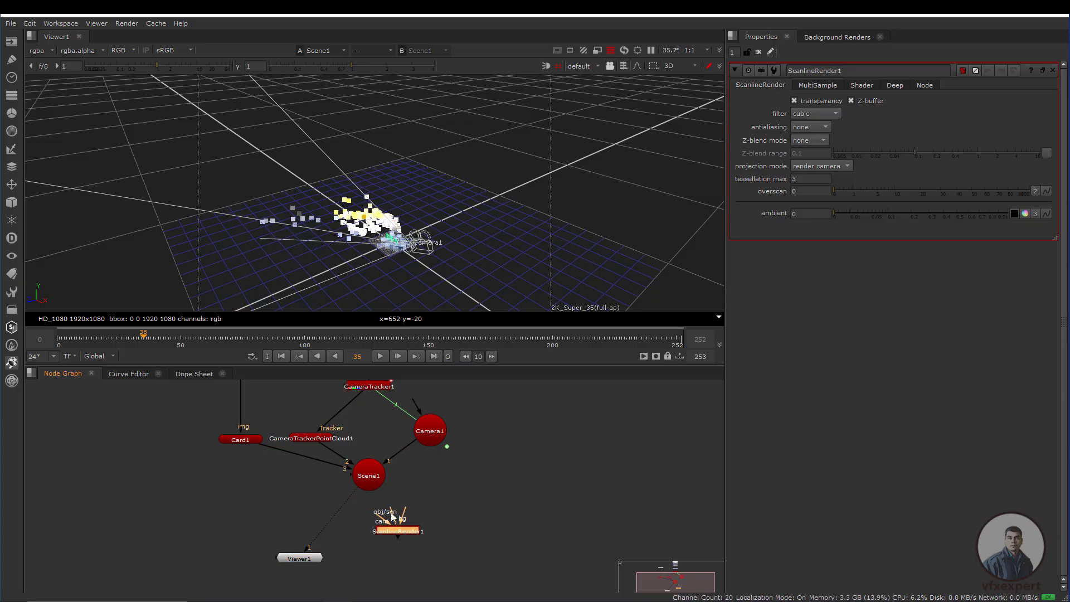
drag(376, 476, 427, 435)
drag(406, 529, 450, 517)
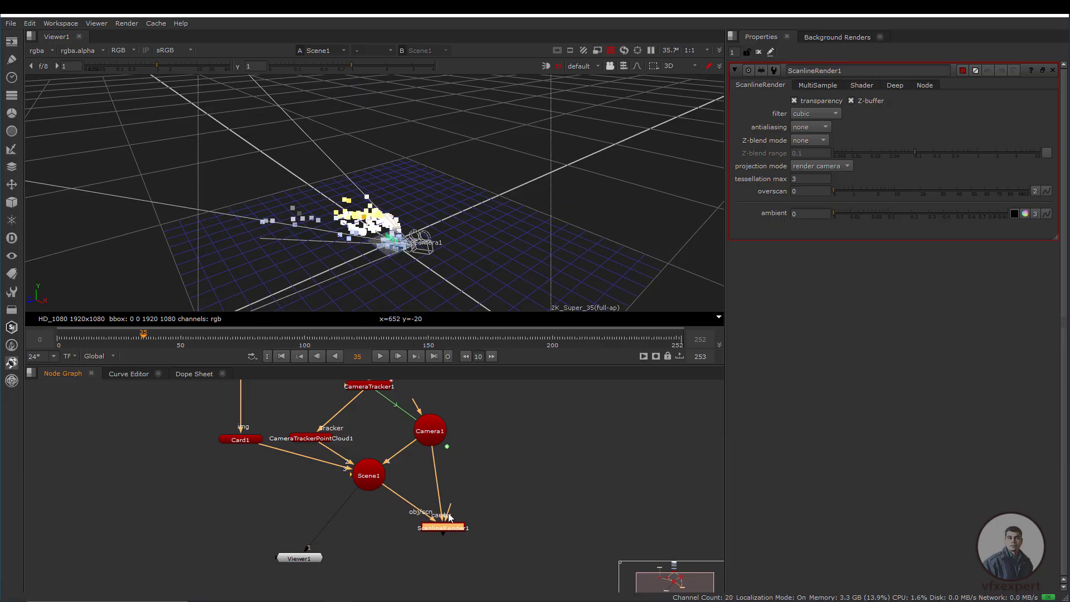
scroll(359, 491, down, 2)
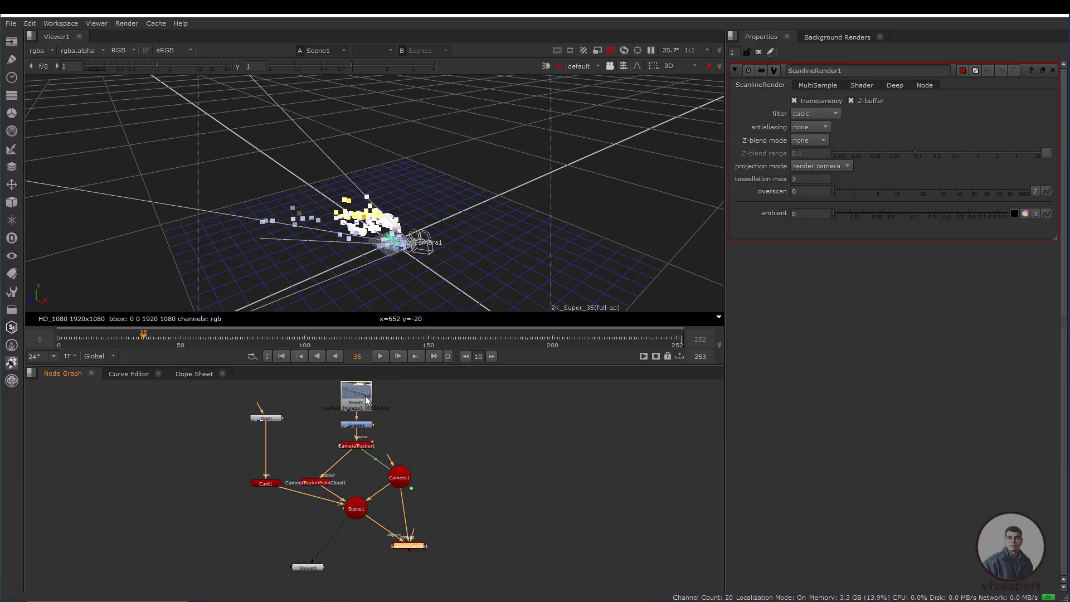
- Branch a Dot off Read1's output and connect ScanlineRender1's bg input to it, so the footage serves as background
click(447, 440)
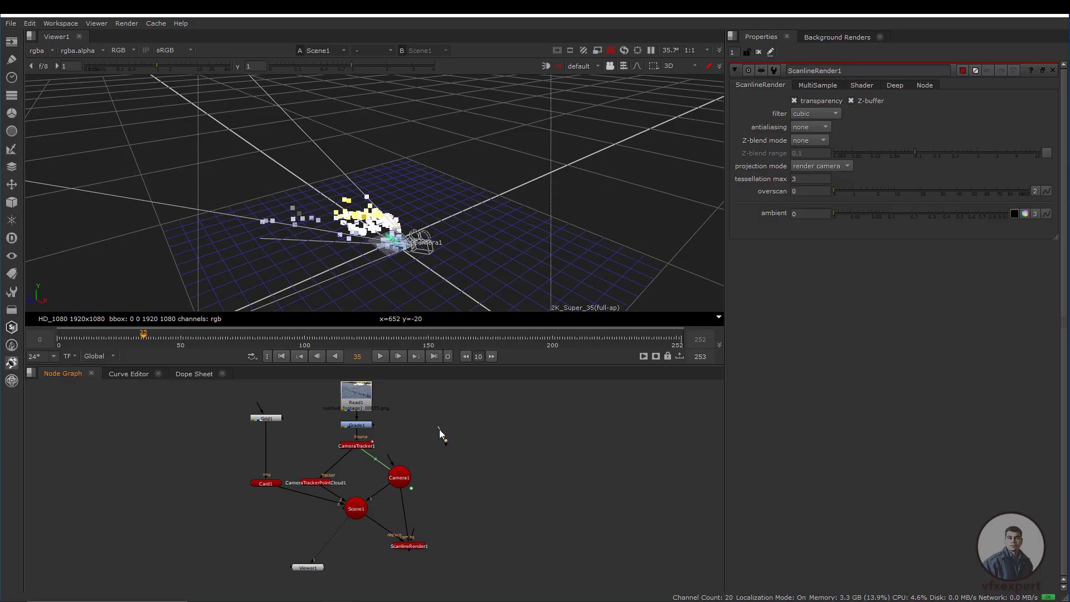
drag(439, 429, 357, 393)
drag(441, 438, 438, 501)
scroll(438, 501, up, 2)
middle_drag(416, 380, 419, 416)
drag(448, 426, 341, 392)
middle_drag(413, 576, 418, 538)
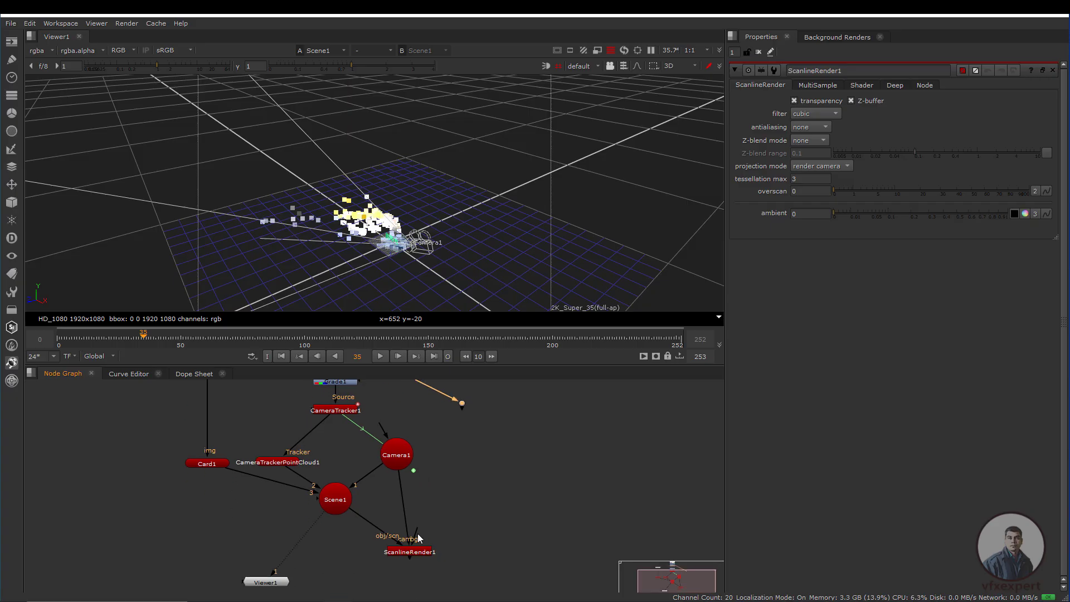
drag(419, 538, 462, 411)
- Show ScanlineRender1's output in the viewer and switch from the 3D to the 2D view
click(423, 552)
key(1)
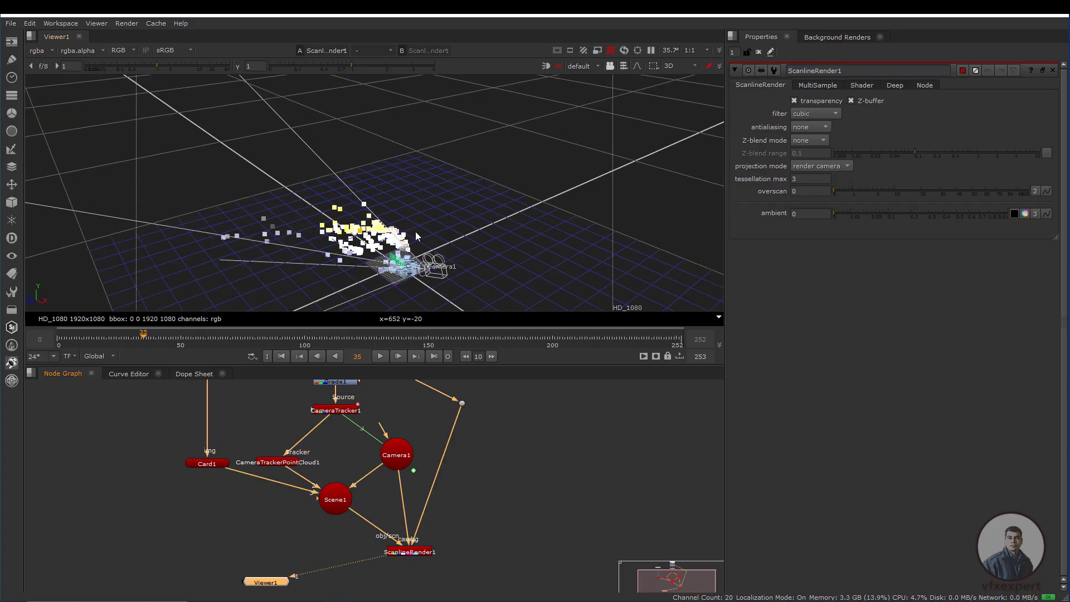
key(Tab)
scroll(318, 192, up, 1)
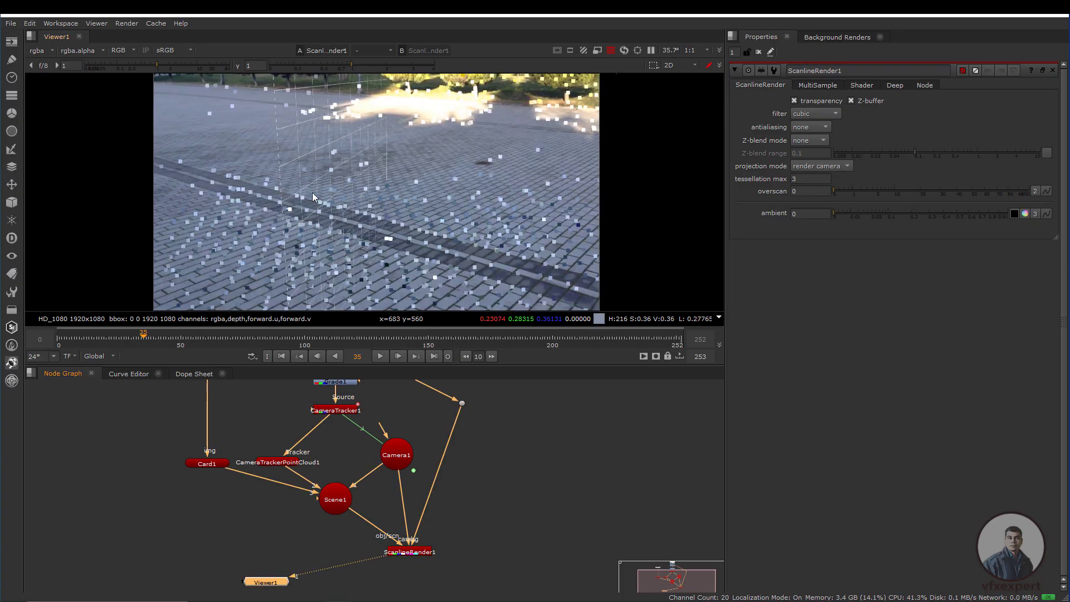
scroll(313, 194, down, 2)
middle_drag(353, 202, 340, 203)
- Set Card1's orientation to ZX so it lies flat on the ground
middle_drag(270, 453, 318, 455)
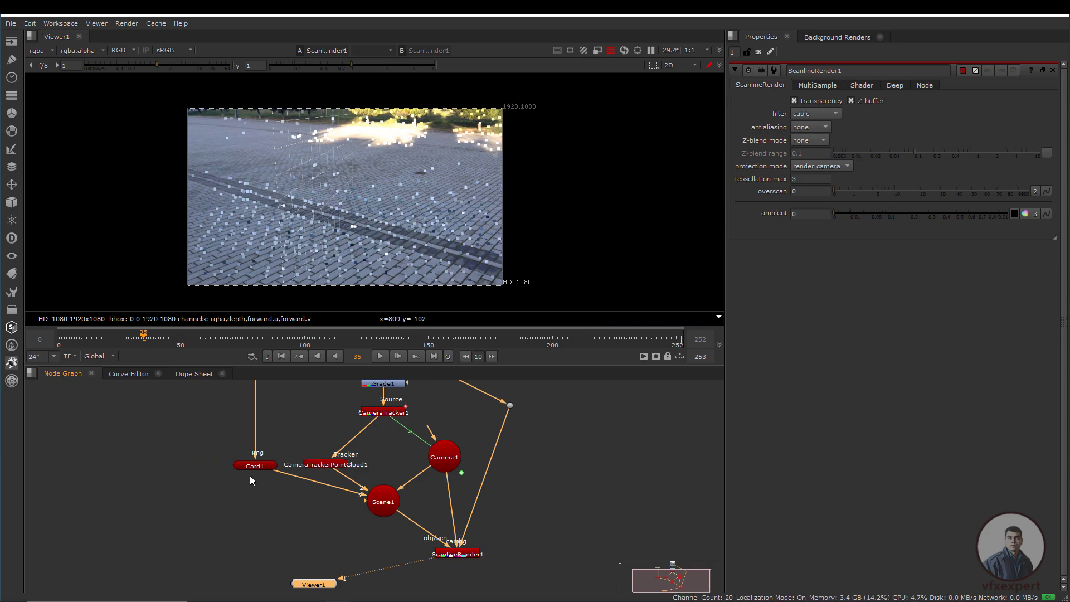
scroll(256, 473, up, 1)
double_click(258, 464)
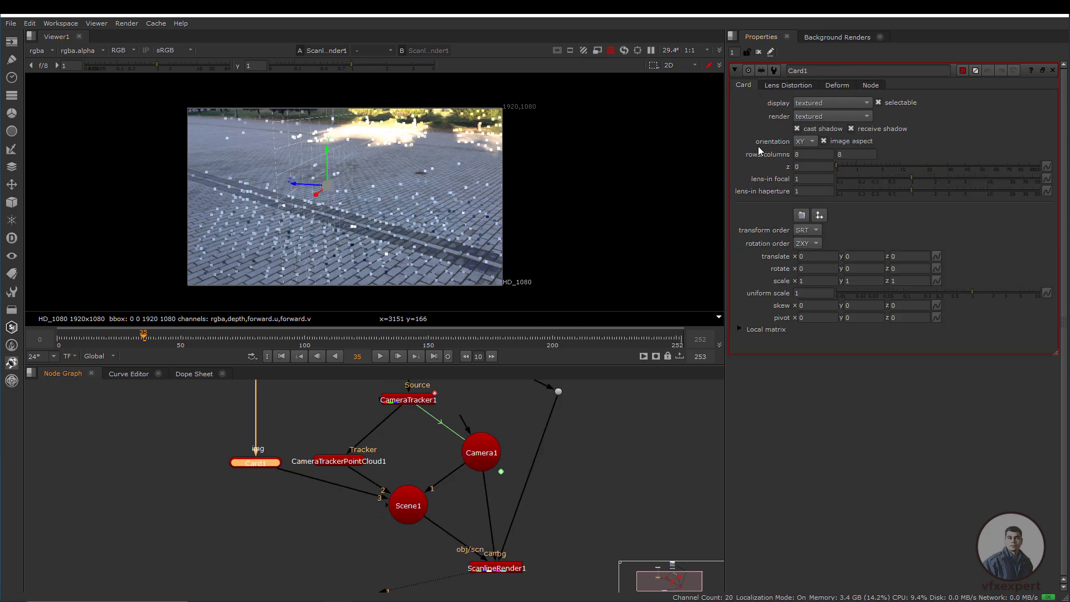
click(813, 142)
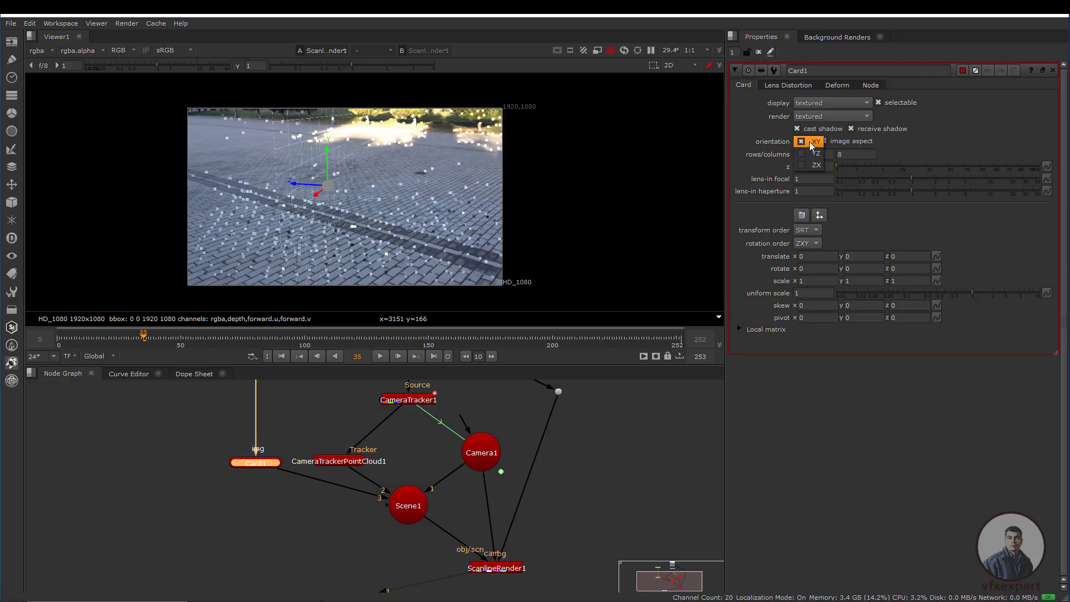
click(814, 166)
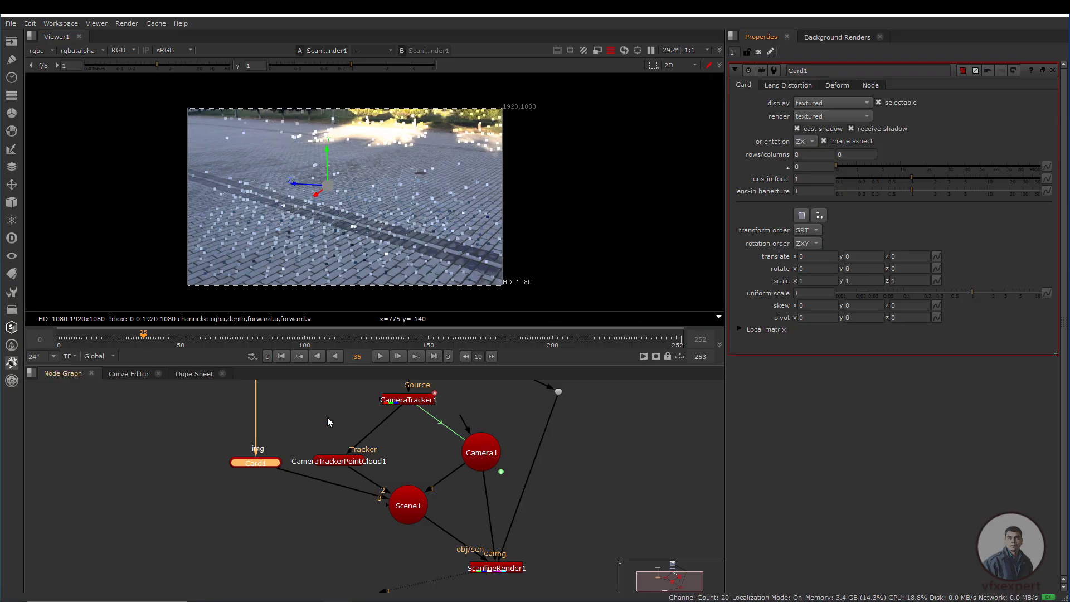
- Disable CameraTrackerPointCloud1 and examine the grid card rendered over the pavement
middle_drag(328, 422, 331, 434)
click(348, 447)
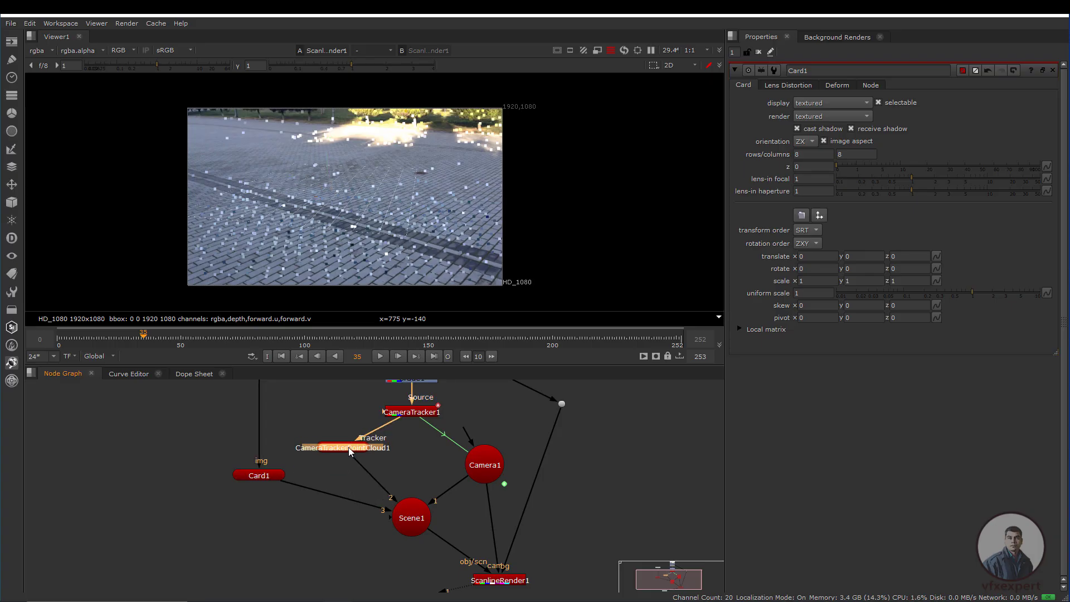
key(d)
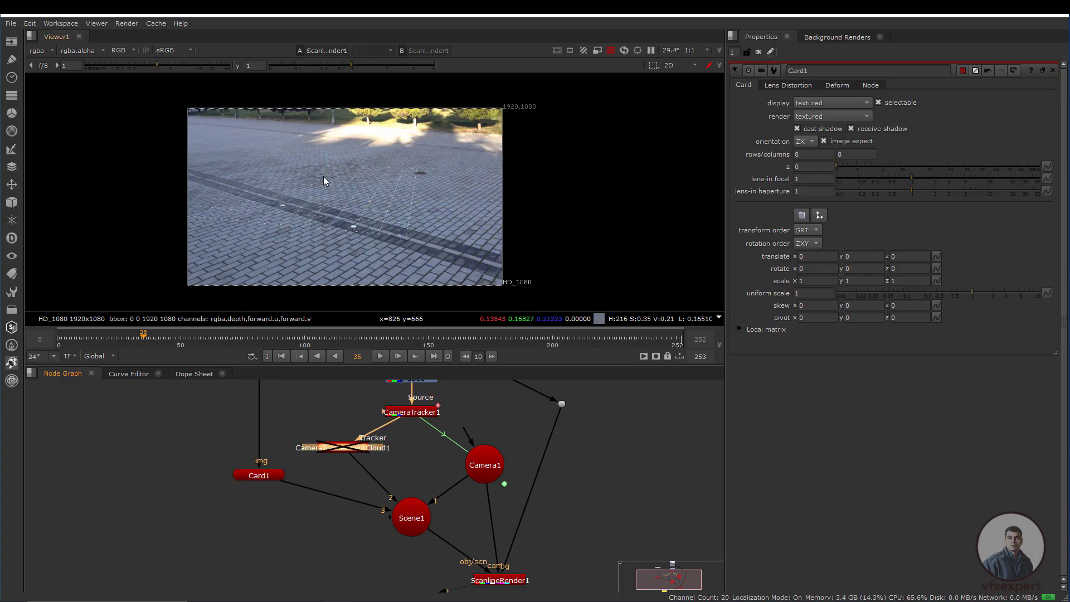
scroll(413, 195, up, 3)
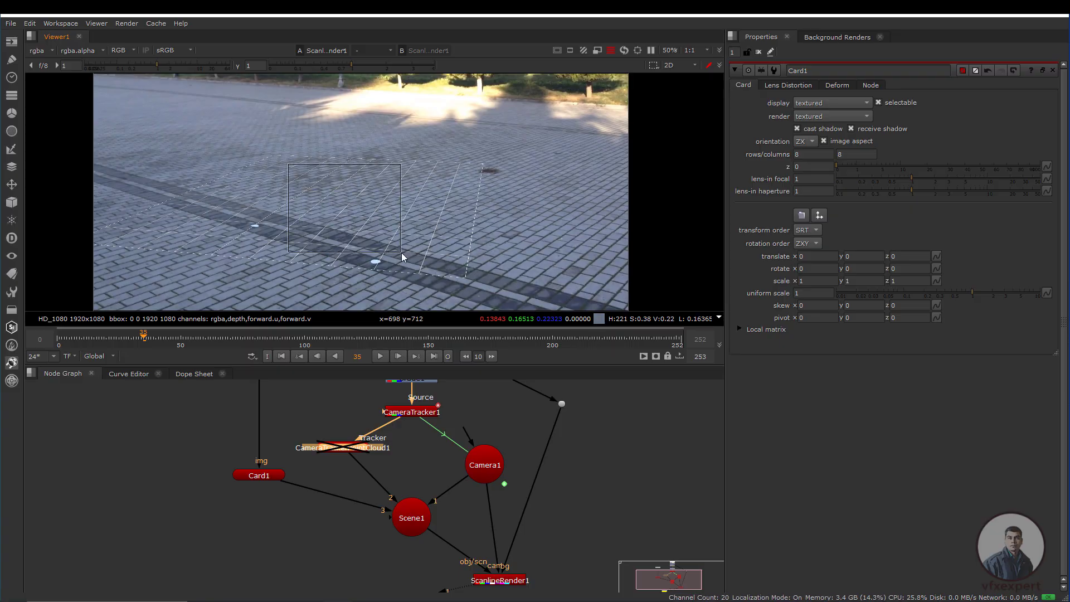
drag(529, 140, 272, 287)
key(f)
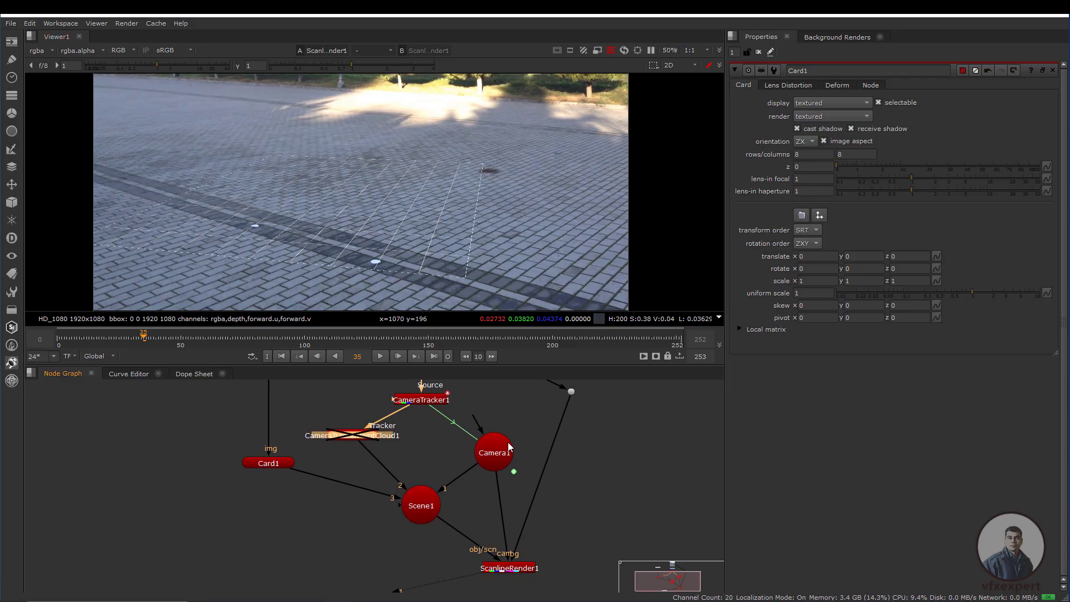
- Set Card1's uniform scale to 1.45 to enlarge the grid on the ground
scroll(414, 254, down, 1)
click(307, 461)
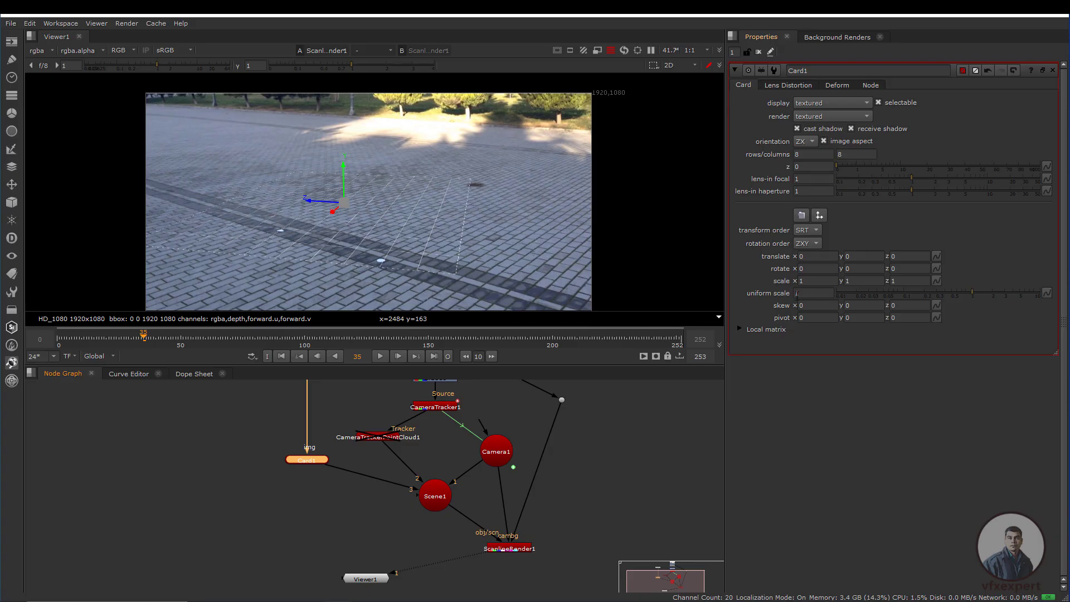
drag(972, 292, 982, 292)
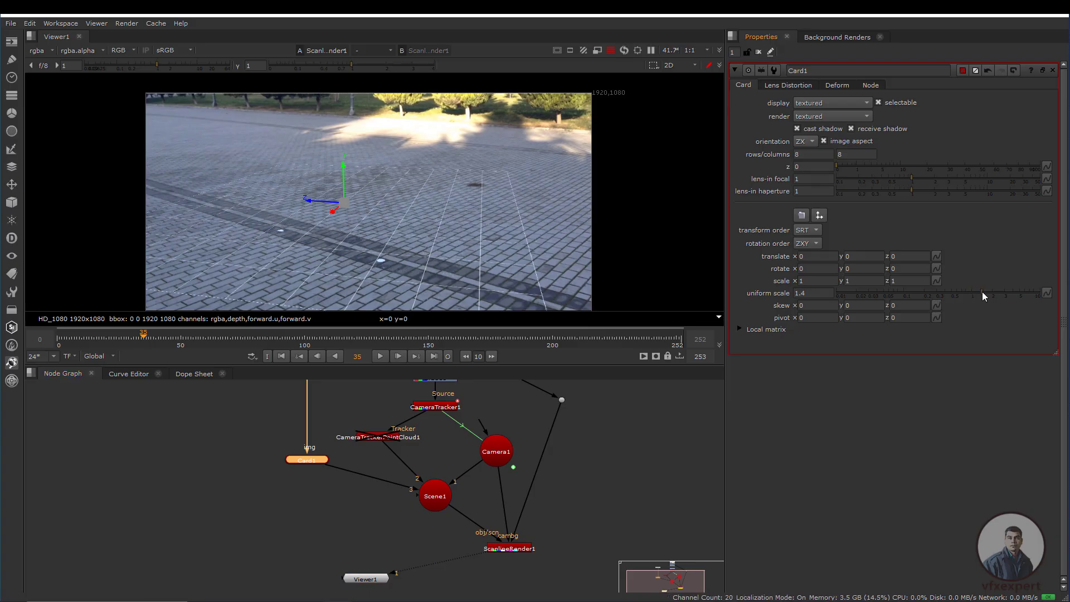
drag(982, 292, 983, 292)
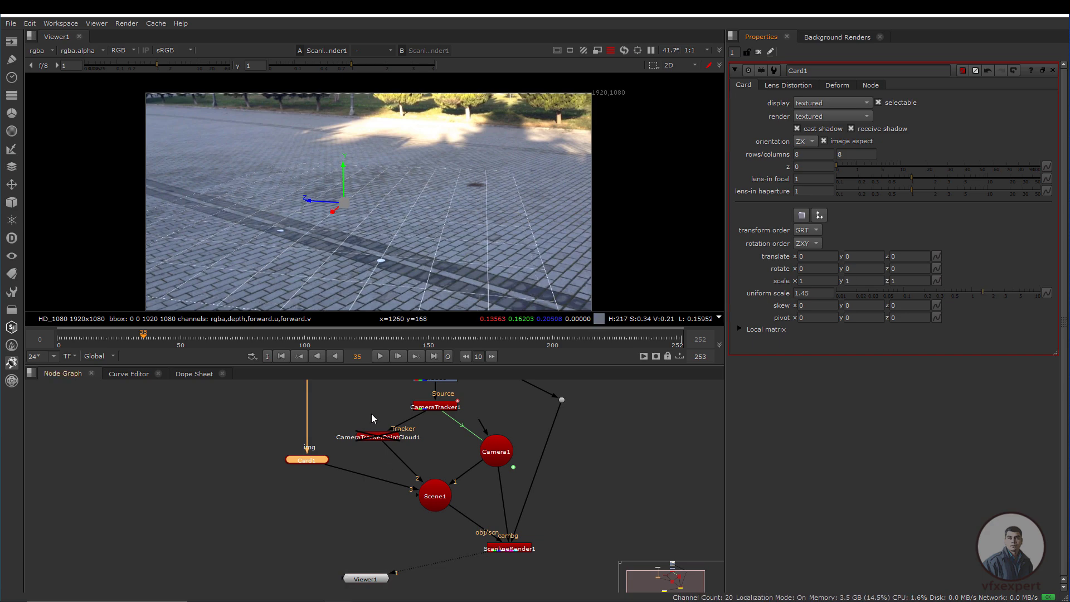
- Open CameraTracker1's scene transform settings with their rotation values
scroll(371, 414, down, 1)
middle_drag(377, 410, 365, 472)
click(403, 493)
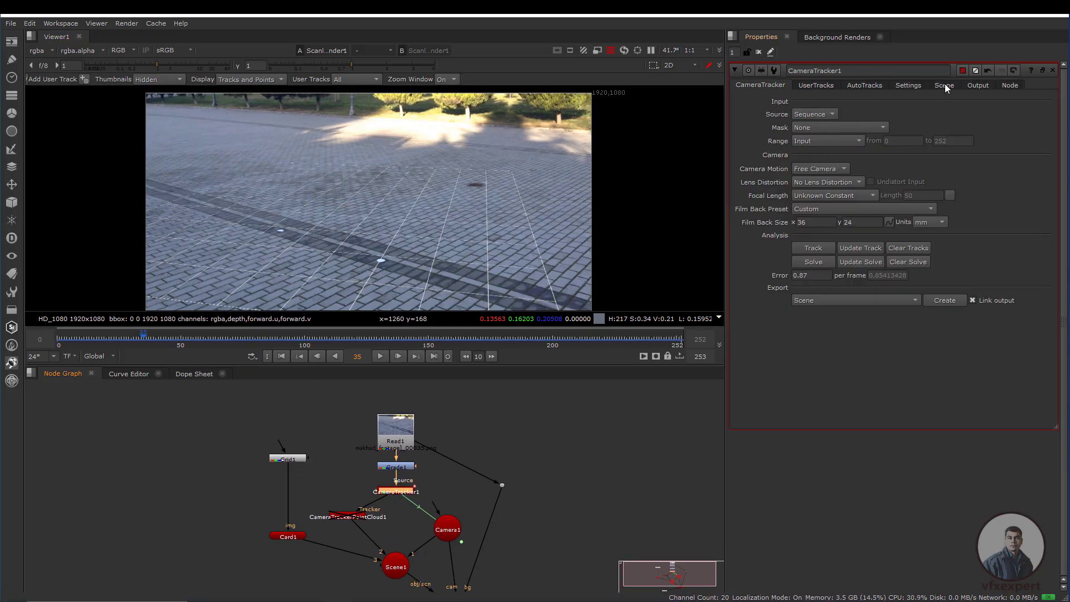
click(945, 85)
click(814, 350)
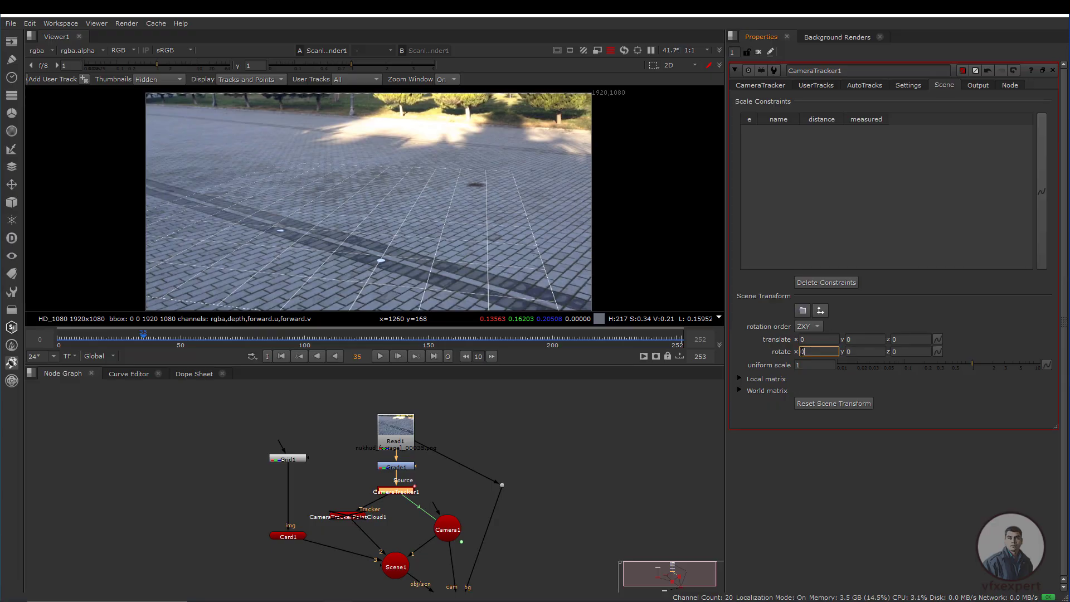
click(859, 352)
click(899, 353)
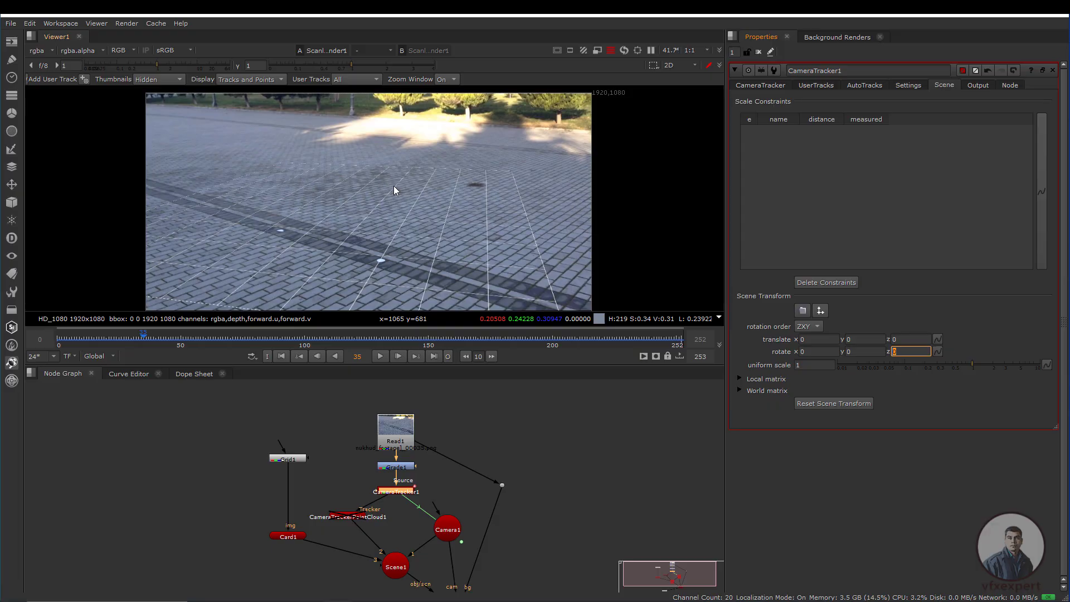
scroll(421, 186, down, 2)
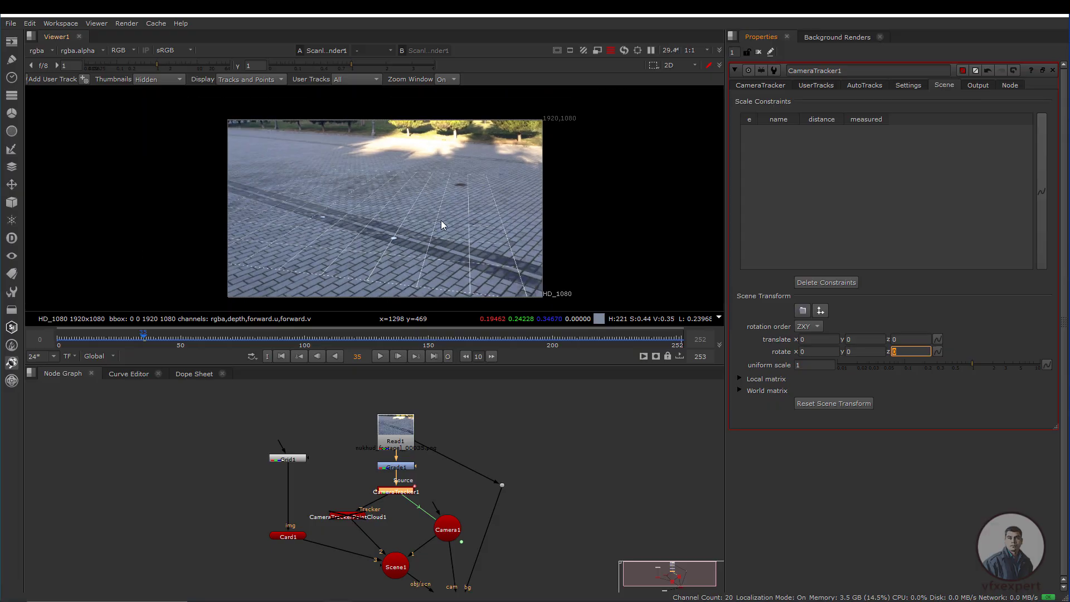
scroll(438, 228, up, 1)
middle_drag(440, 221, 447, 228)
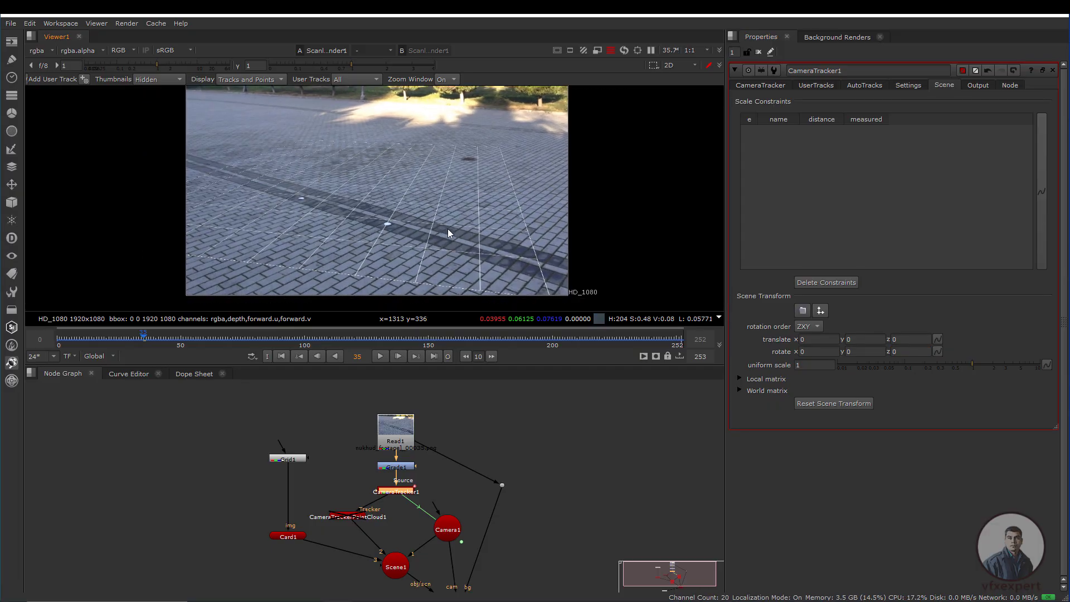
- Set CameraTracker1's scene rotation to y 16 and z -1.8 to line the grid up with the paving
click(848, 353)
key(Down)
key(Down)
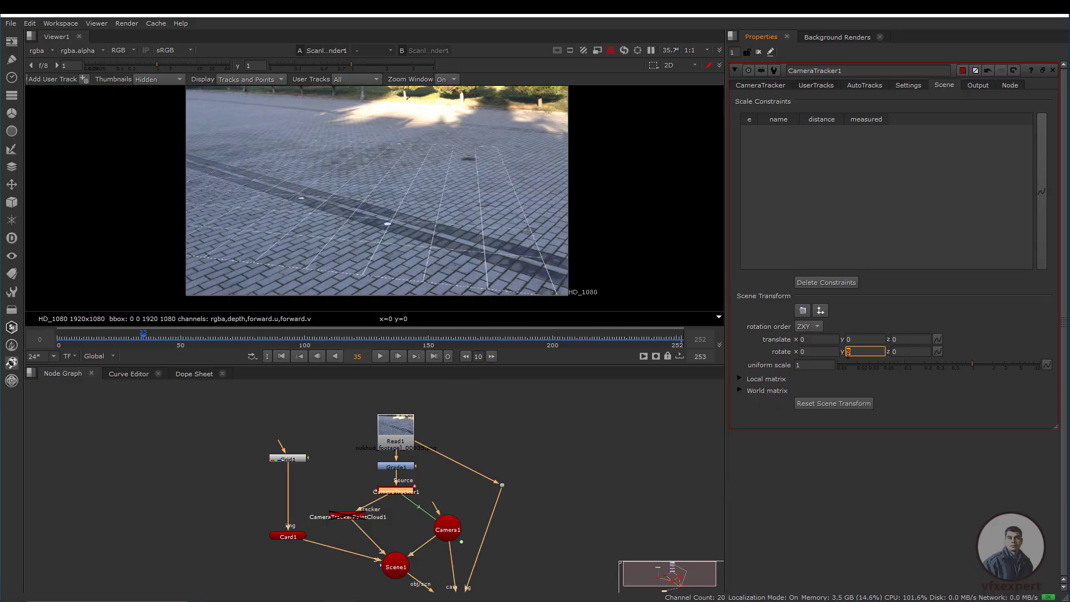
key(Down)
key(Down)
key(Down)
key(Down)
key(Down)
key(Down)
key(Down)
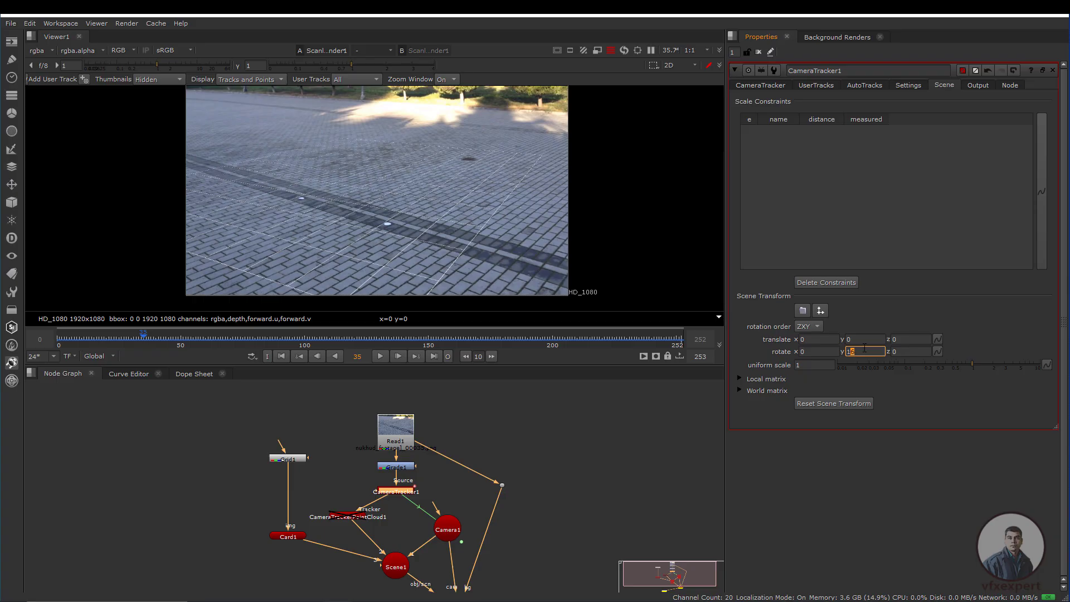
middle_drag(904, 352, 843, 355)
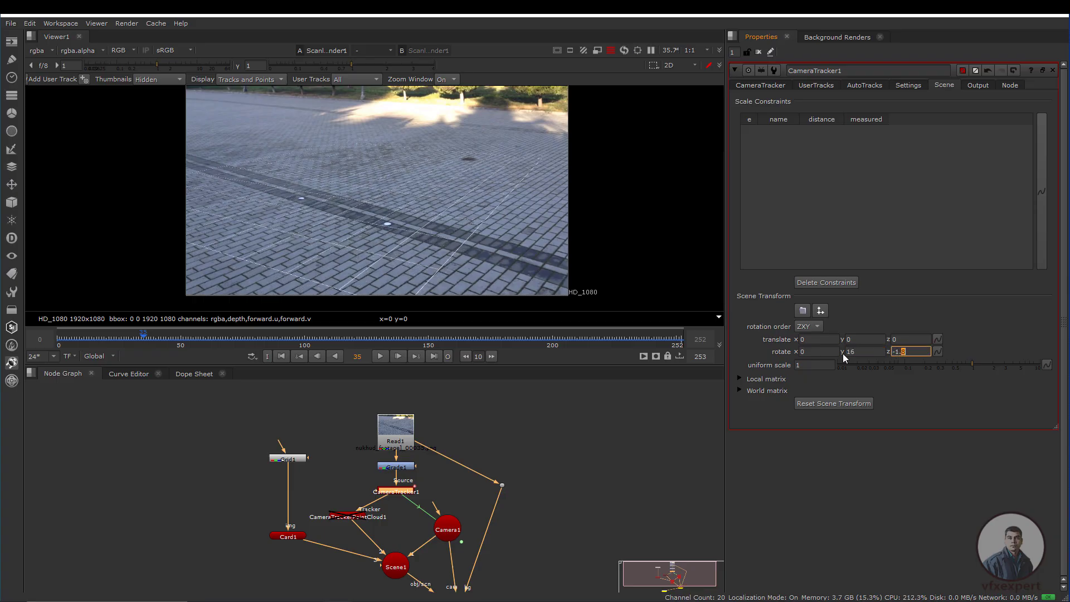
- Increase CameraTracker1's scene rotation in y to 23
click(852, 354)
key(Up)
key(Up)
key(Up)
key(Up)
key(Up)
key(Up)
key(Up)
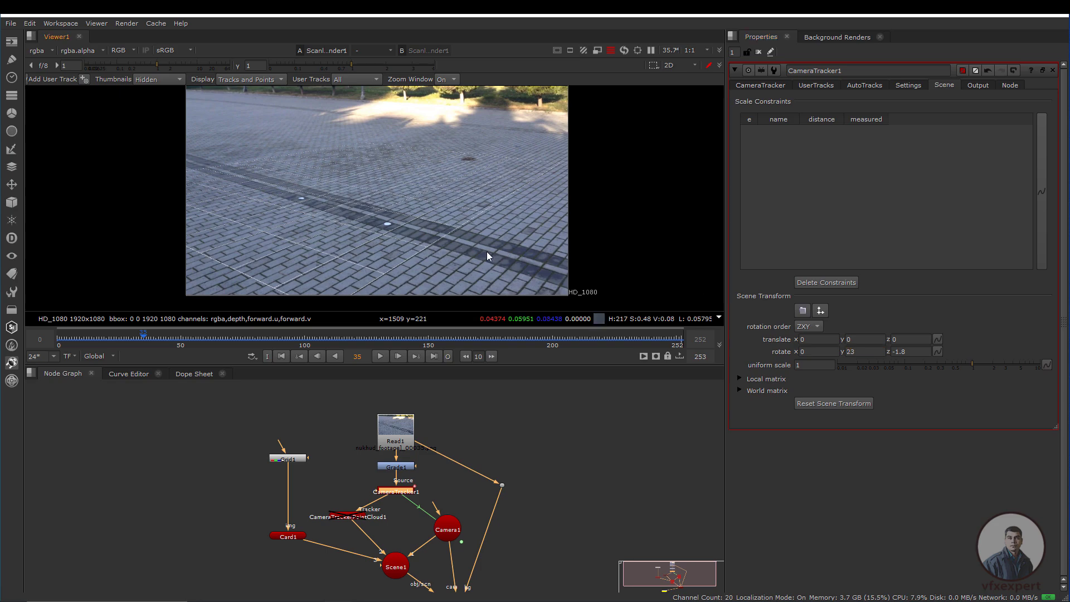
- Scrub through the clip to check how the grid sticks to the pavement, and return to the first frame
click(291, 342)
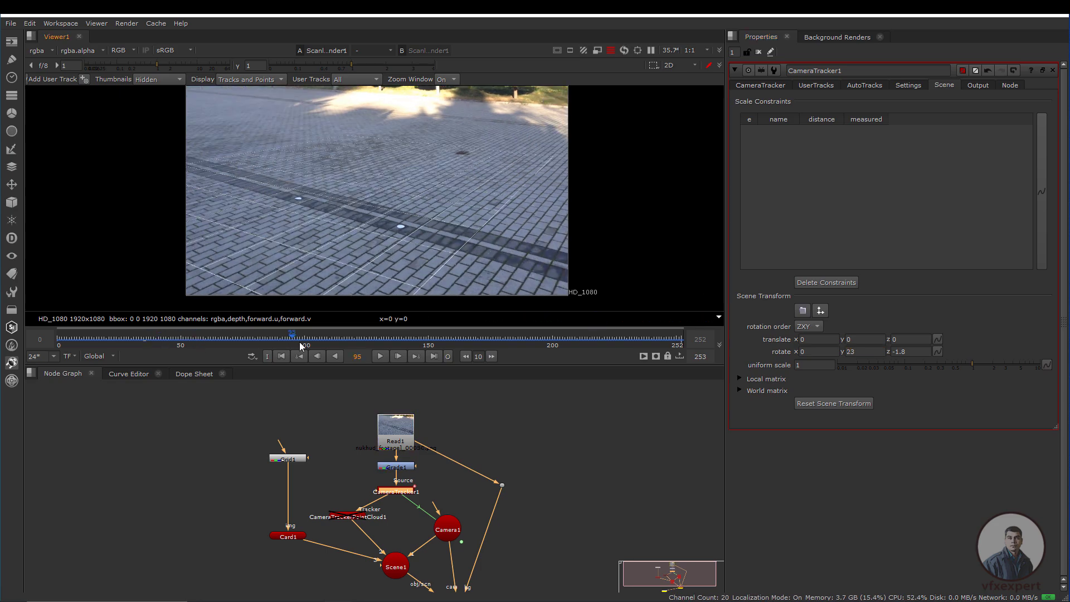
drag(299, 342, 478, 339)
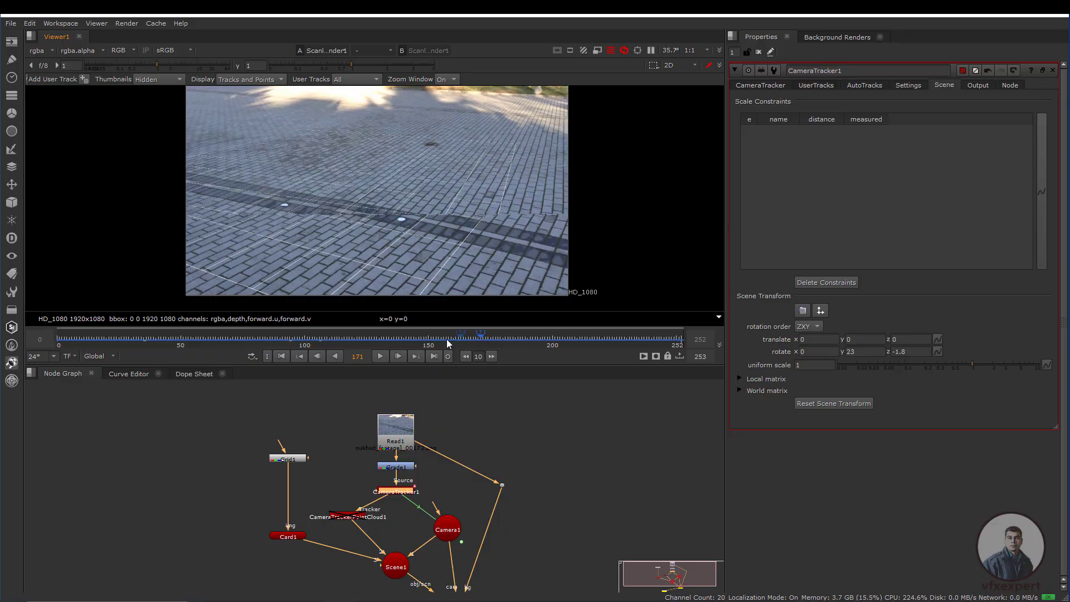
click(281, 356)
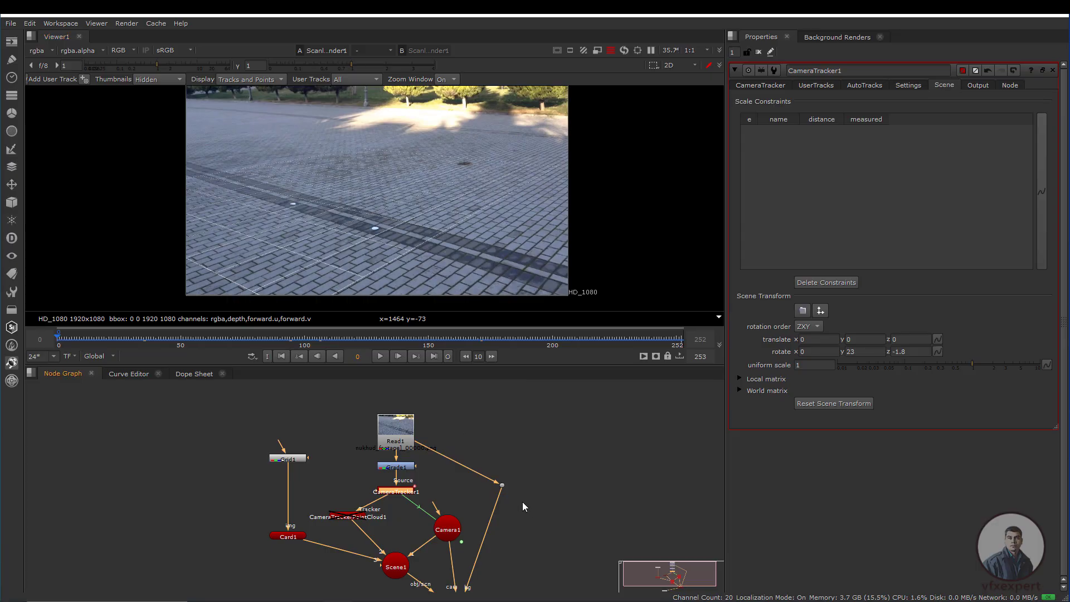
- Re-enable CameraTrackerPointCloud1 so its points render over the footage again
middle_drag(522, 501, 513, 469)
scroll(340, 486, up, 2)
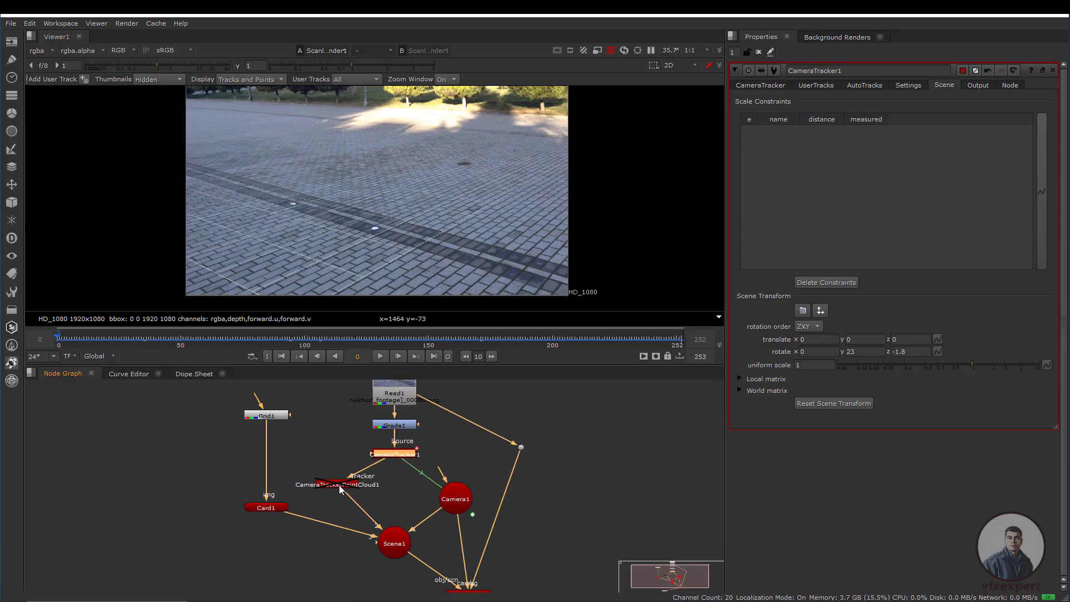
click(339, 485)
key(d)
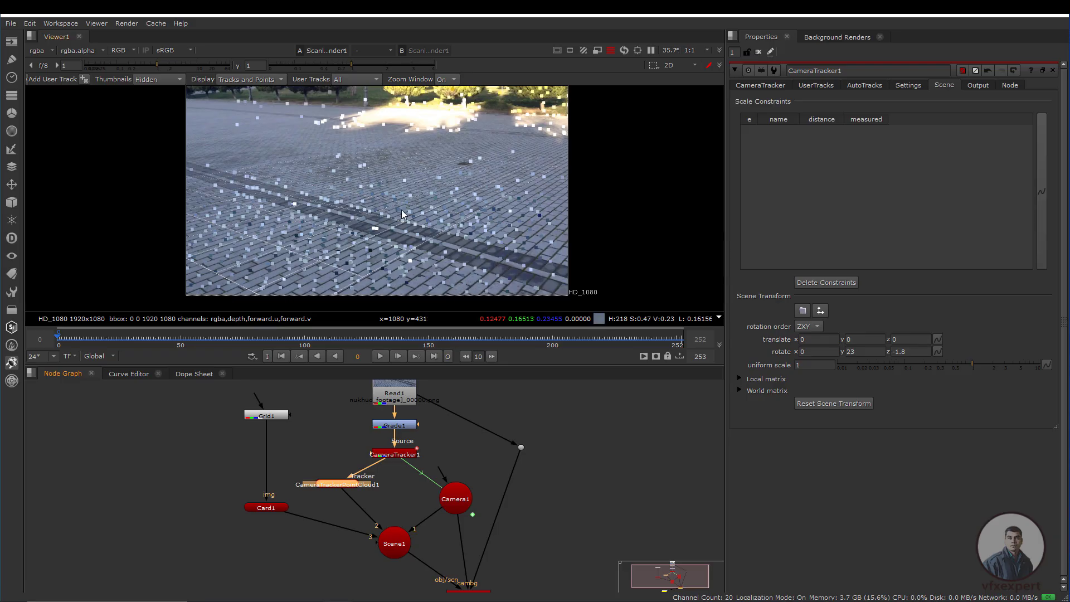
- View CameraTracker1 and create an axis from a tracked point on the pavement, leaving CameraTracker1 selected
click(406, 456)
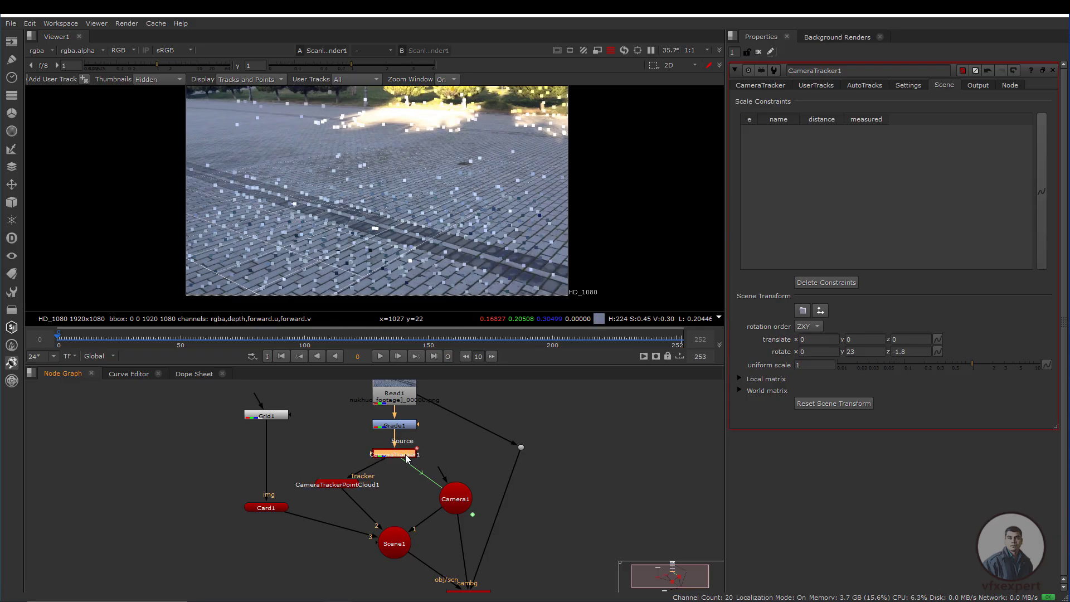
key(1)
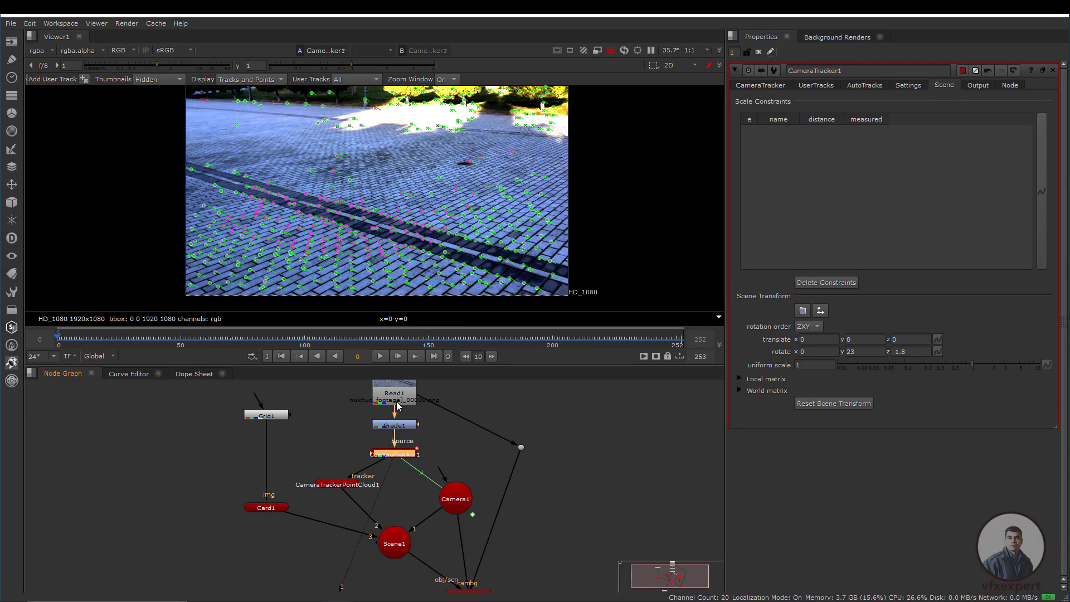
scroll(365, 191, up, 1)
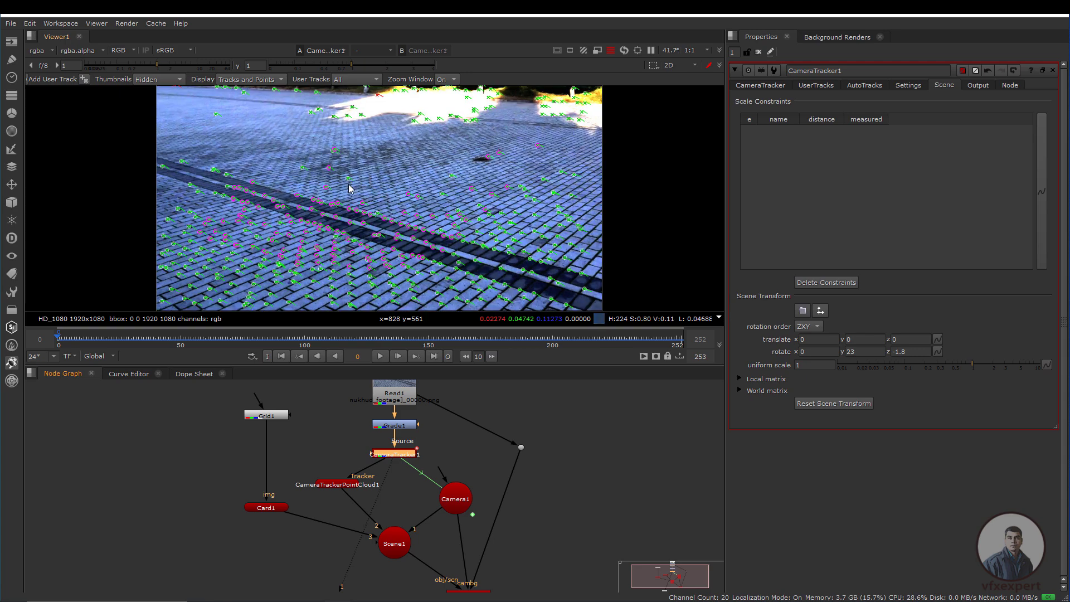
right_click(350, 181)
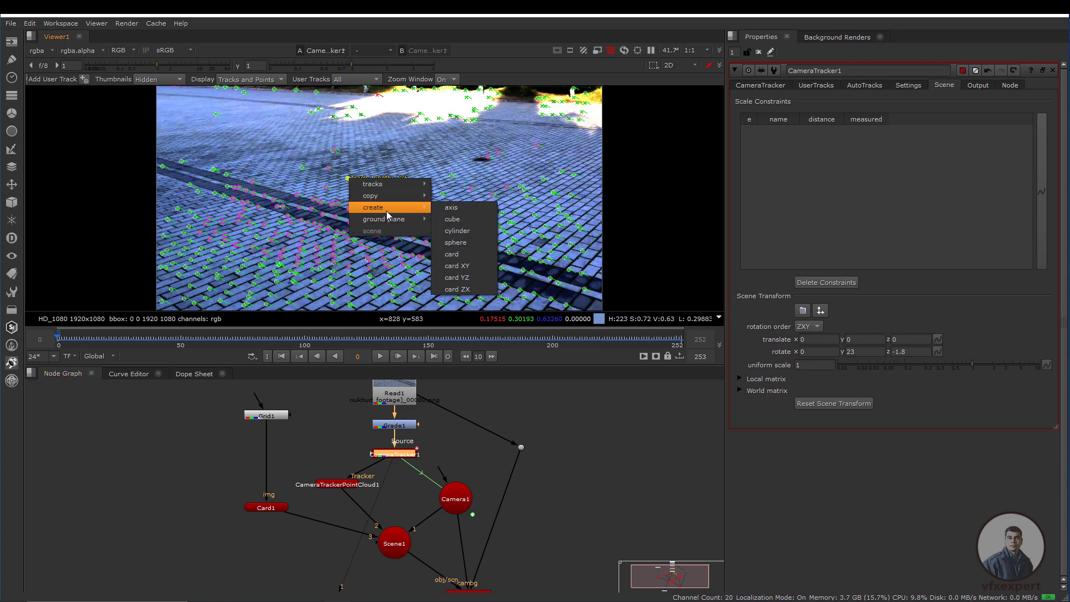
mouse_move(412, 209)
click(449, 208)
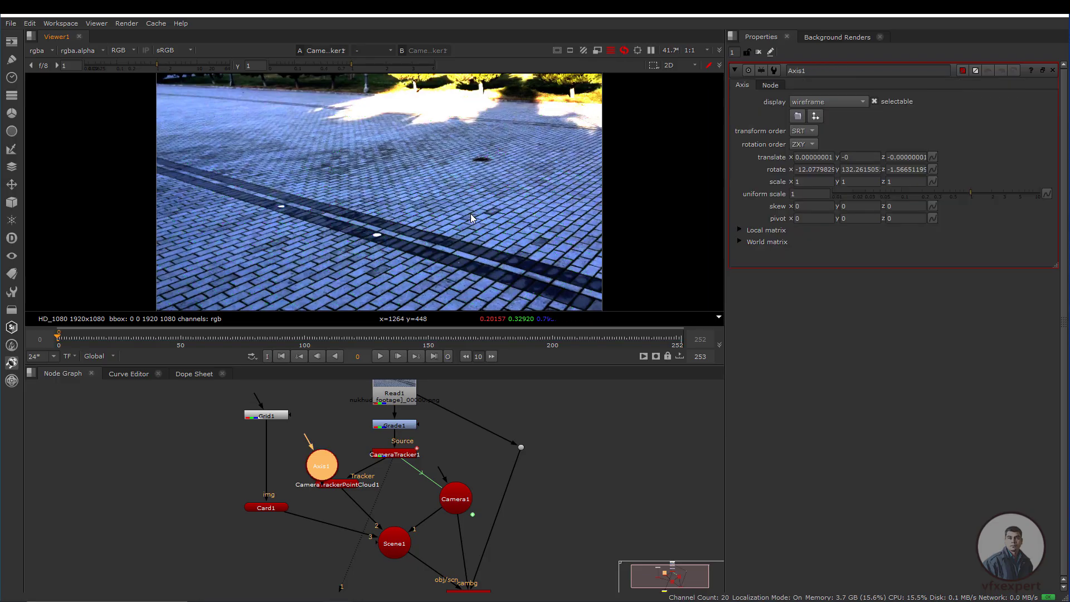
click(402, 456)
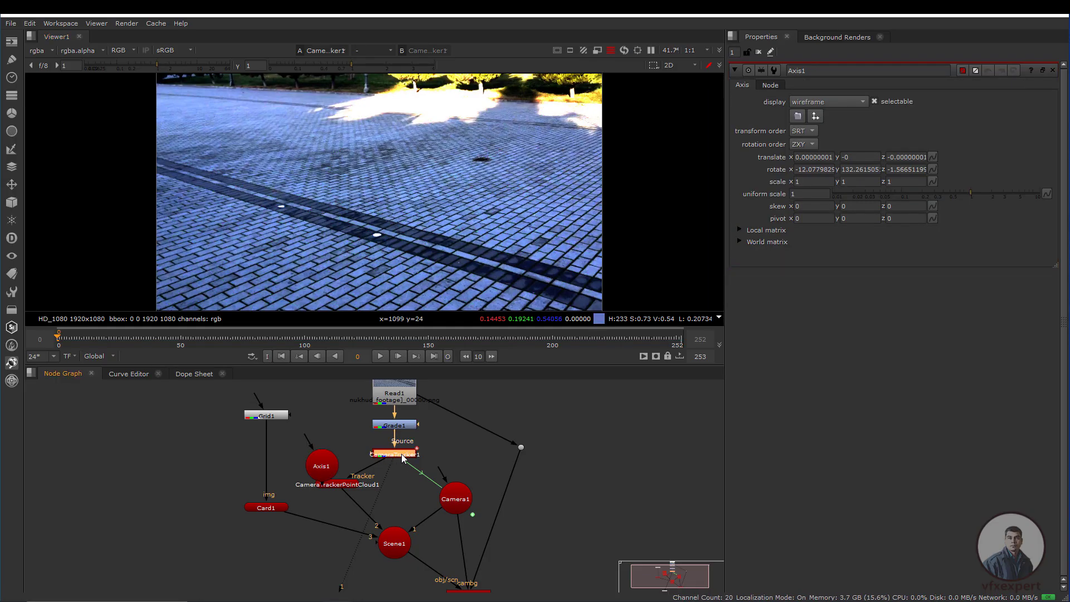
- Reopen CameraTracker1's tracks and create a second axis from a tracked point near the dark strip in the pavement
double_click(401, 456)
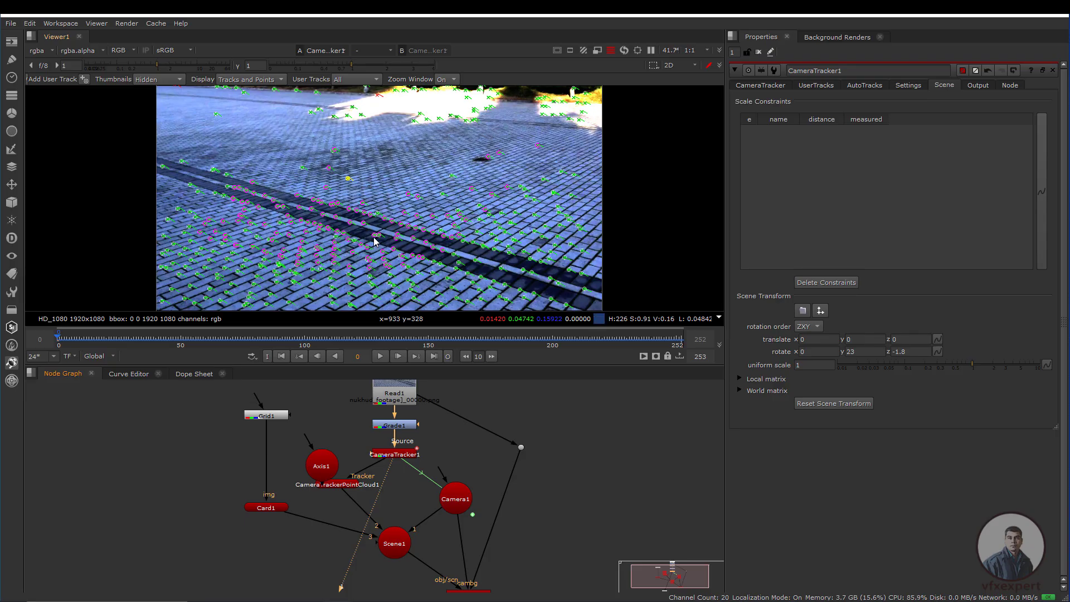
right_click(378, 216)
click(494, 249)
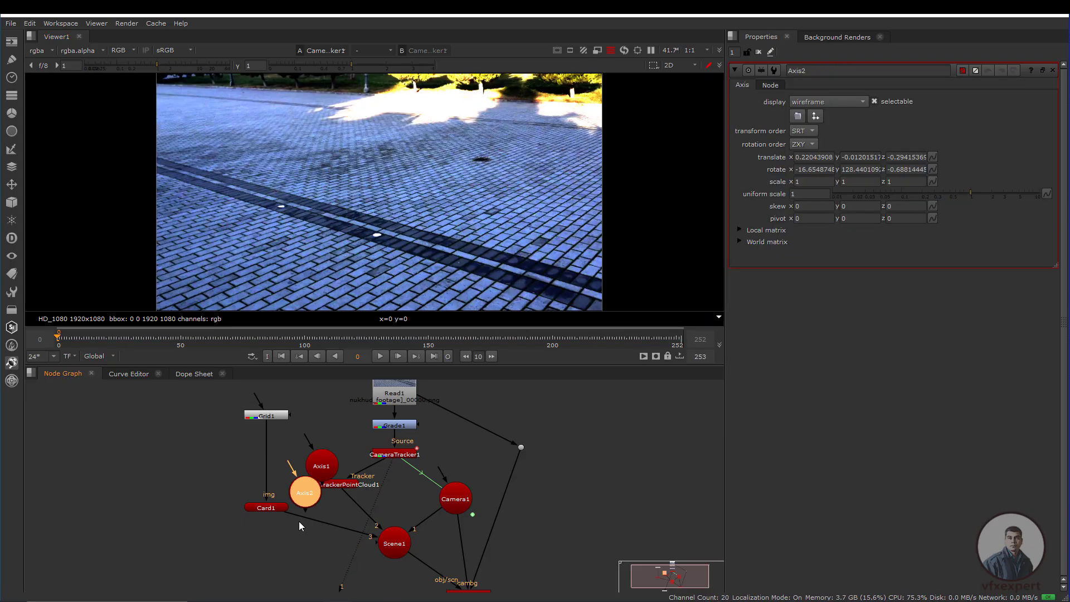
- Arrange the Axis1 and Axis2 nodes below Card1 in the node graph, clear of the point cloud node
click(323, 467)
drag(322, 467, 296, 582)
click(309, 549)
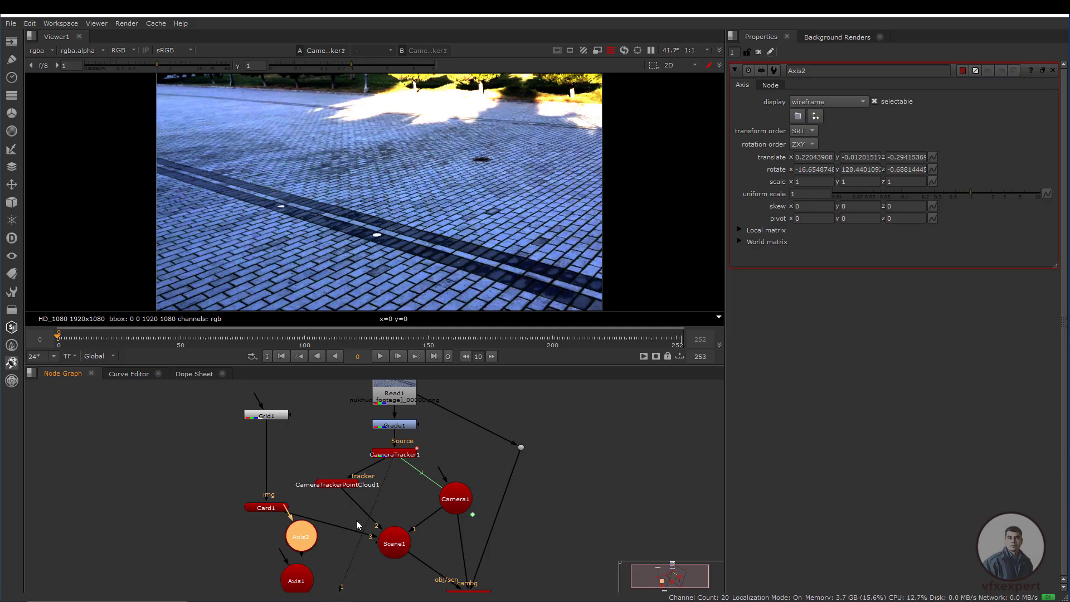
middle_drag(355, 520, 350, 493)
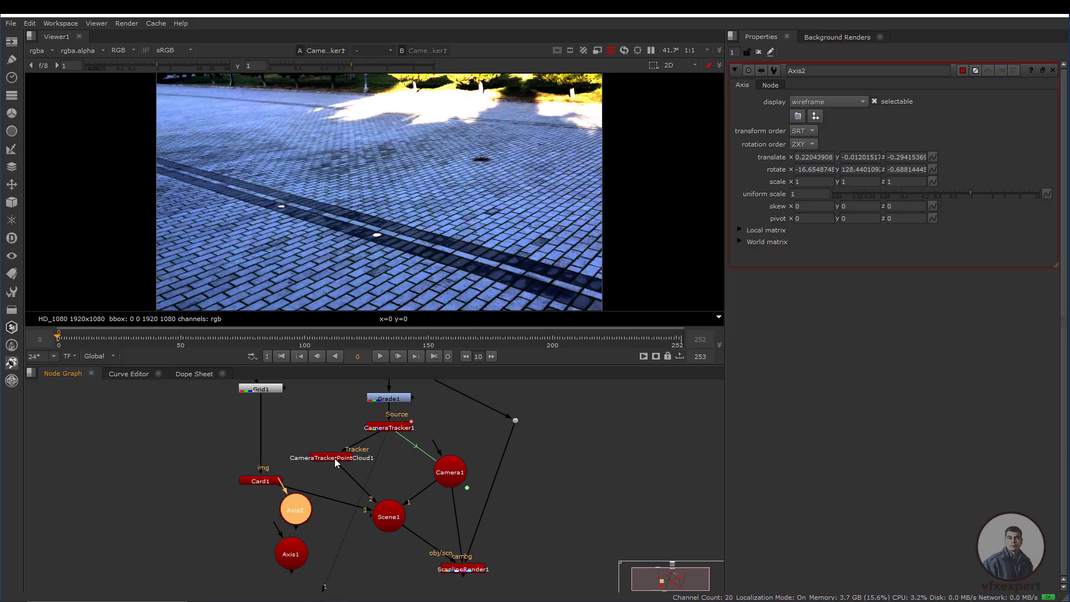
- View ScanlineRender1's output and connect Axis1 and Axis2 to Scene1, lining the two axis nodes up beside it
click(464, 570)
key(1)
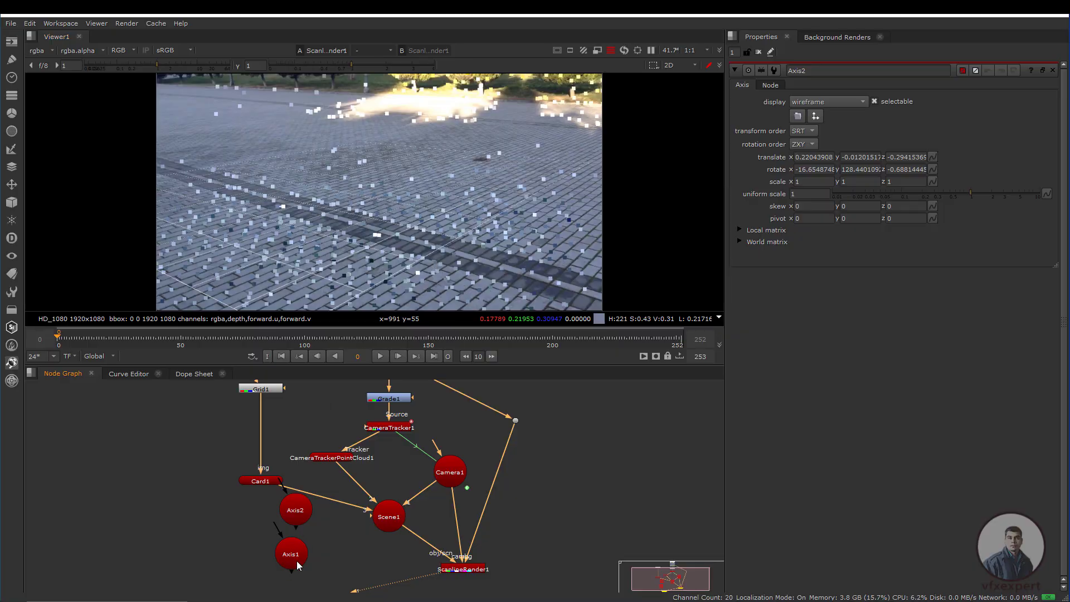
drag(297, 561, 298, 565)
drag(293, 507, 382, 527)
drag(297, 577, 389, 530)
drag(303, 548, 285, 522)
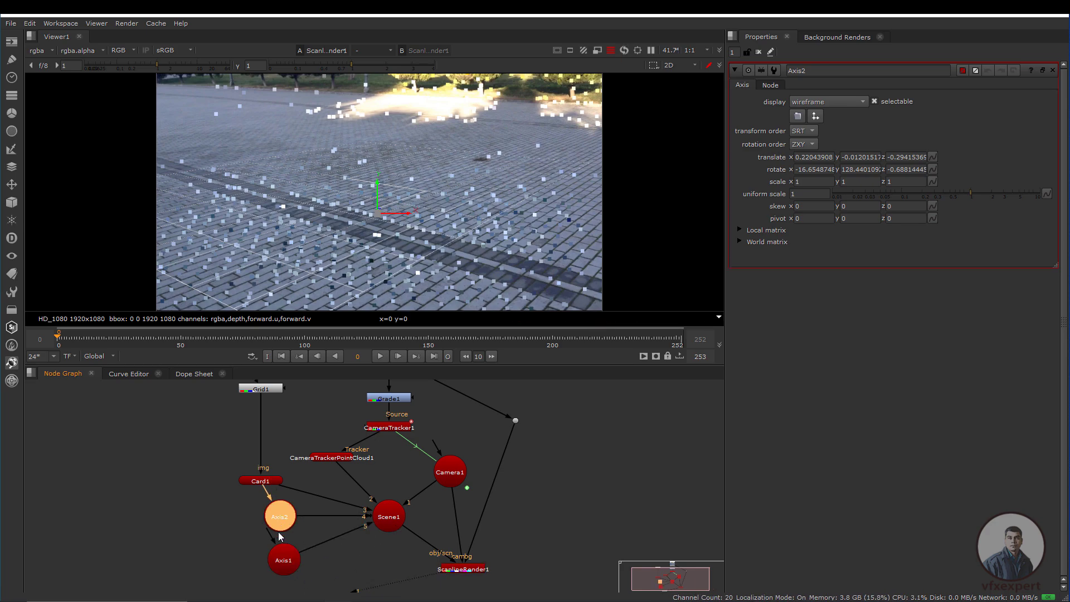
- Add a WriteGeo node, connect its input to Scene1, and place it level with the scene node
scroll(424, 499, down, 2)
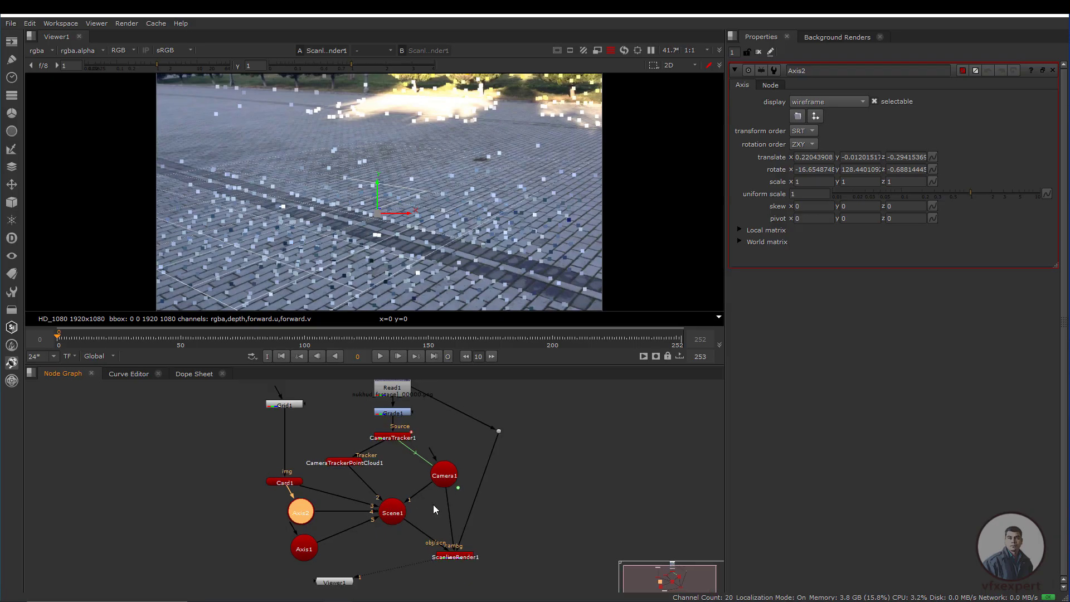
middle_drag(433, 504, 400, 500)
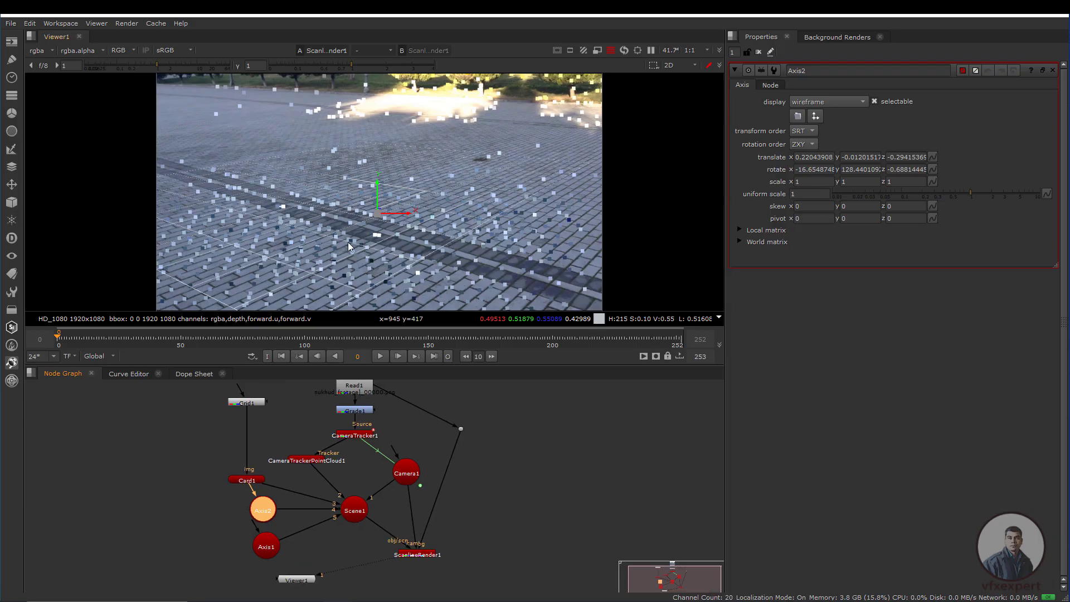
middle_drag(411, 489, 394, 490)
click(508, 476)
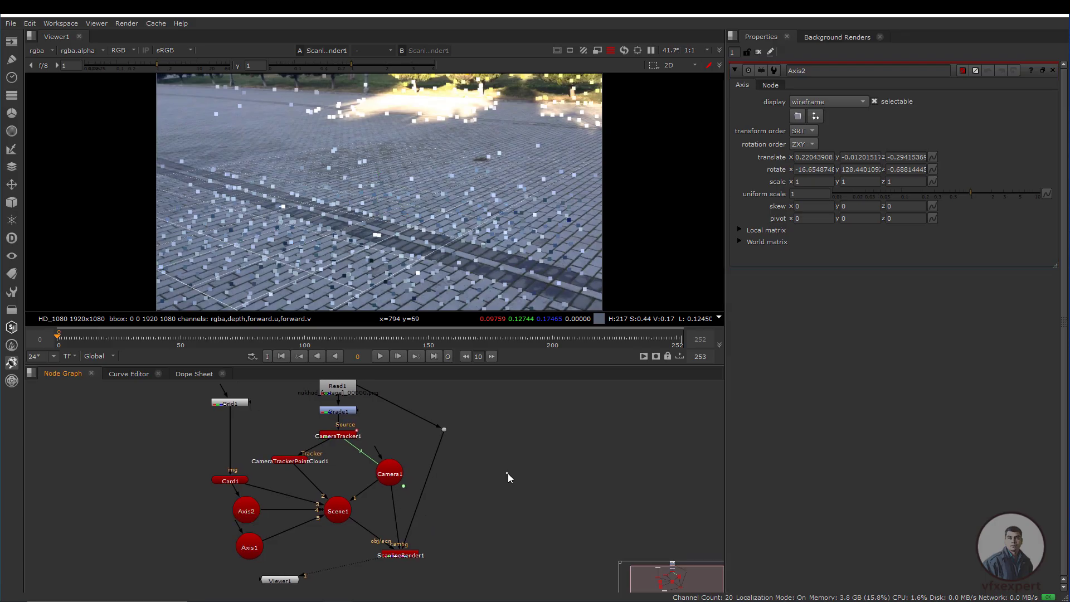
key(Tab)
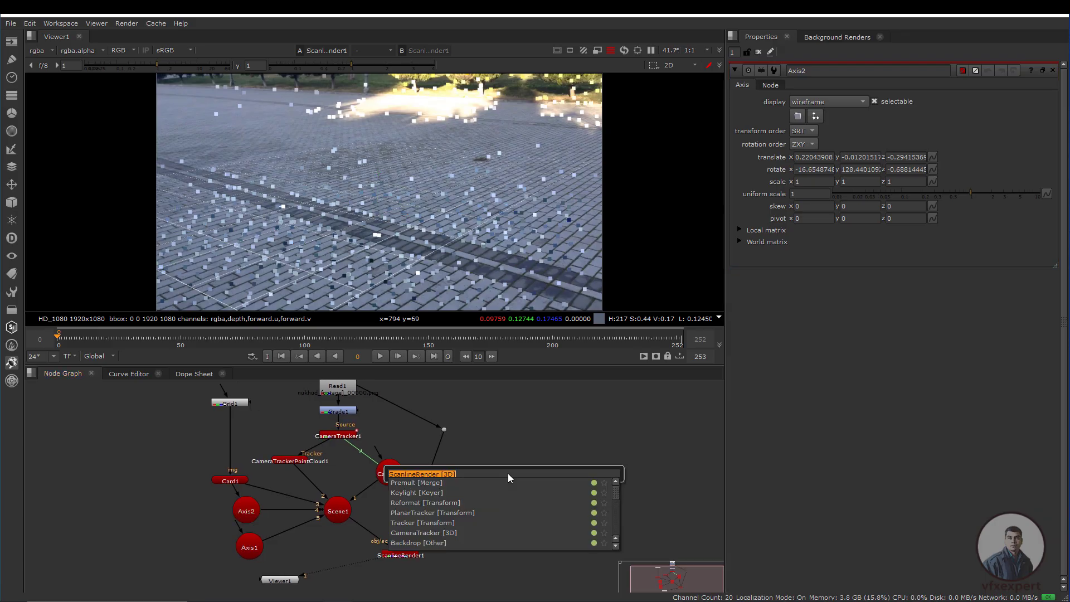
text(wri)
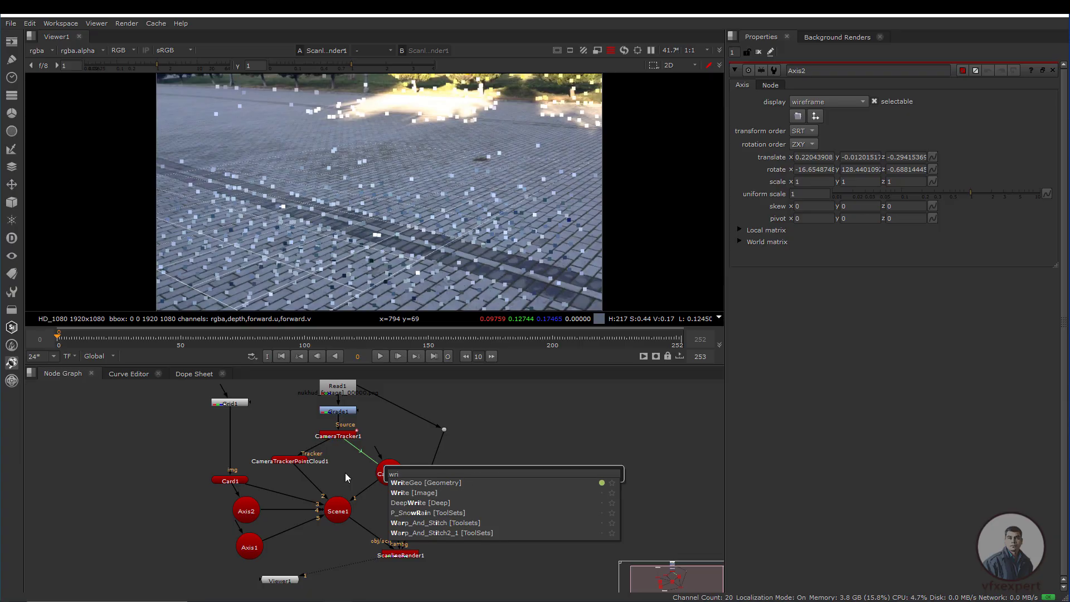
key(Return)
drag(510, 475, 335, 514)
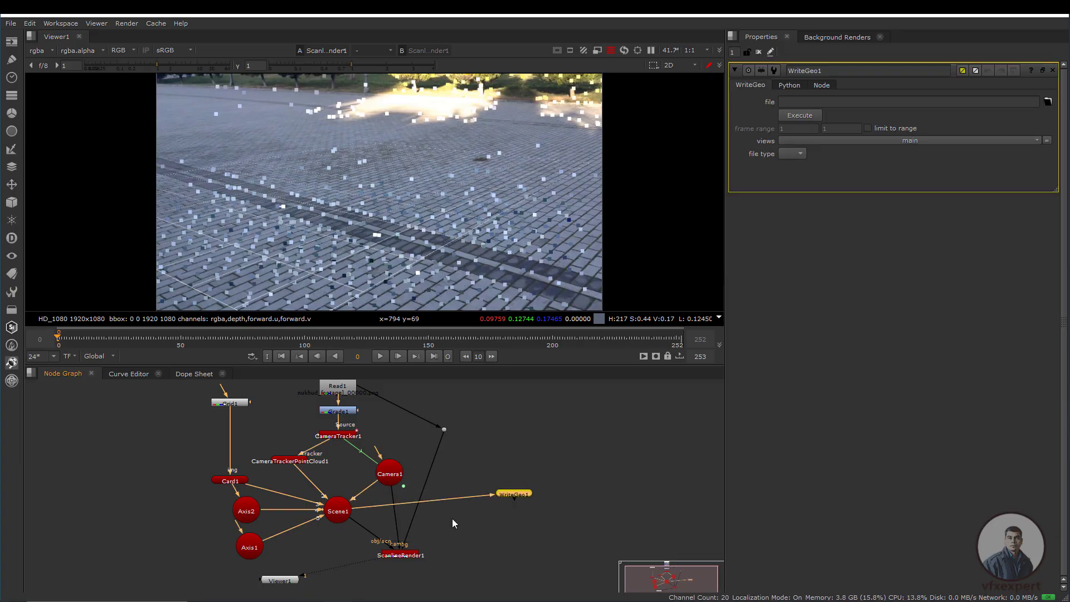
drag(519, 492, 510, 513)
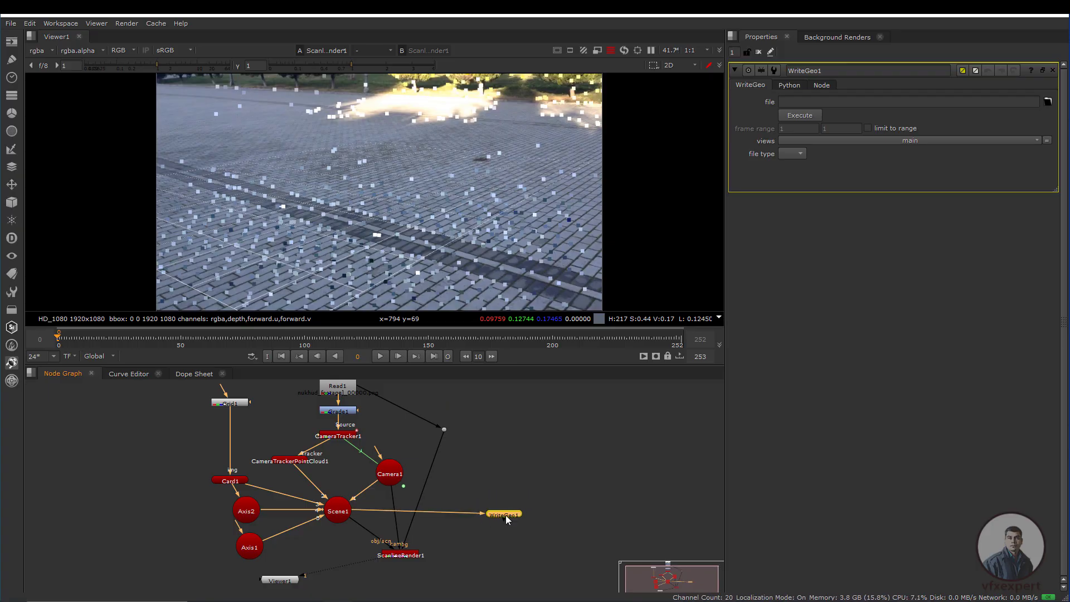
- Set WriteGeo1's output file to G:/Online Classes Footages/Nuke to Houdini/nuktohud.fbx
click(1048, 102)
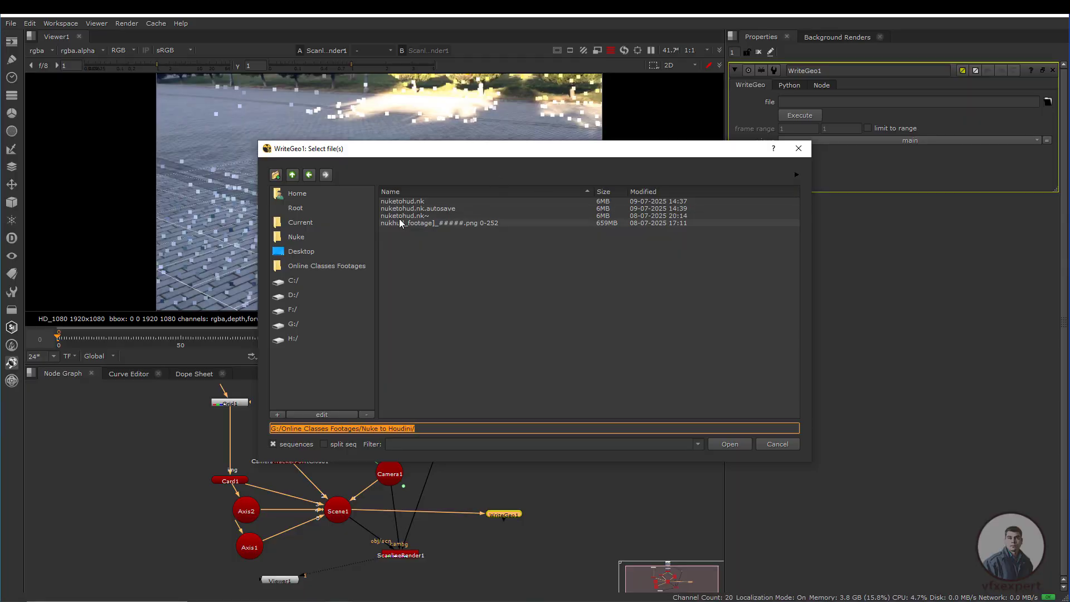
click(429, 428)
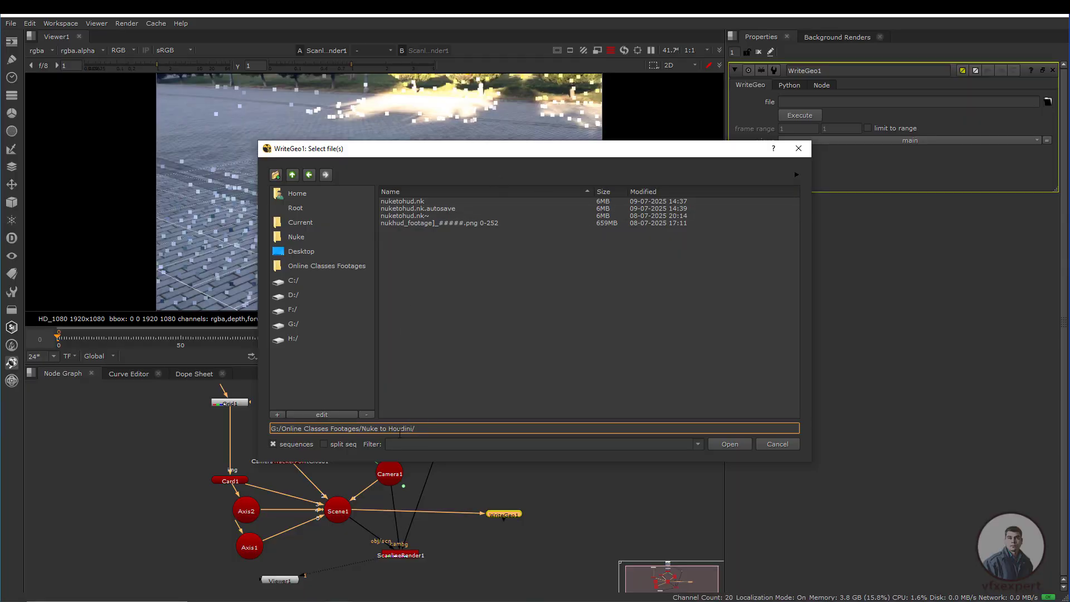
drag(424, 428, 257, 434)
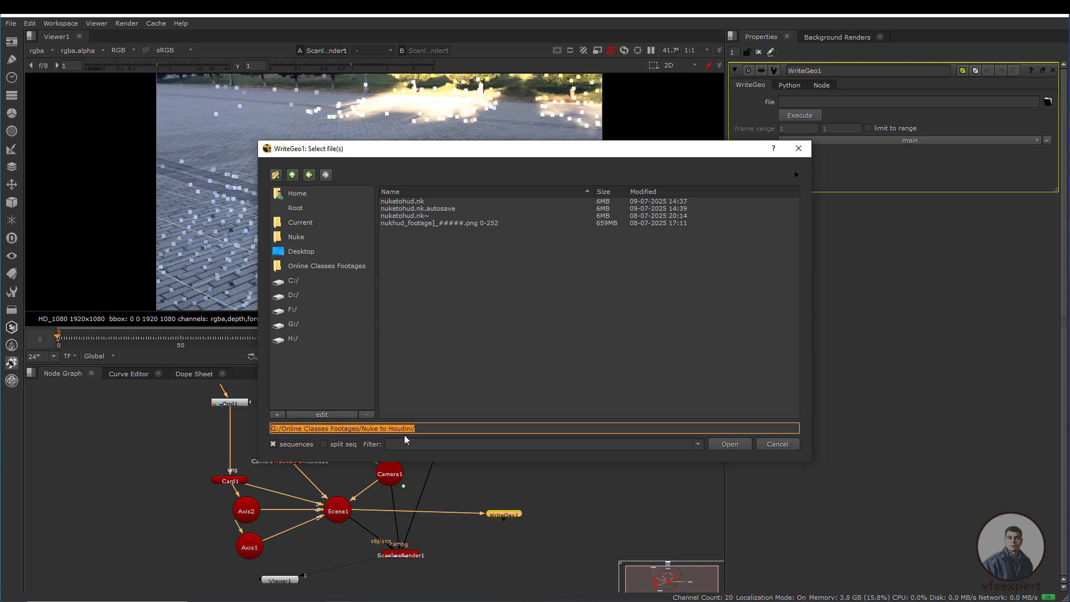
drag(429, 430, 211, 429)
click(437, 431)
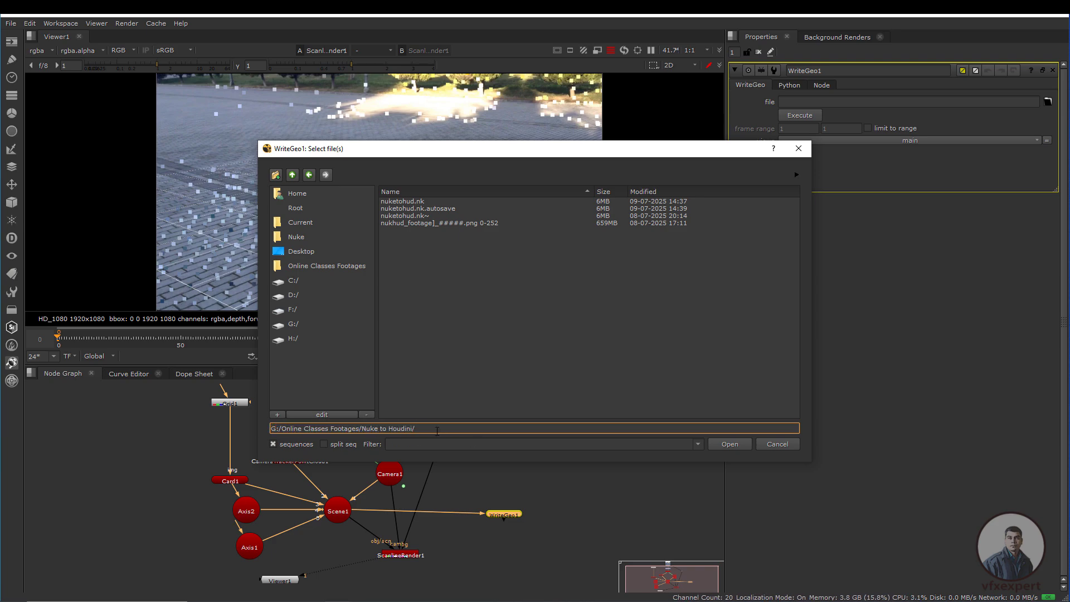
text(nuktohud.fbx)
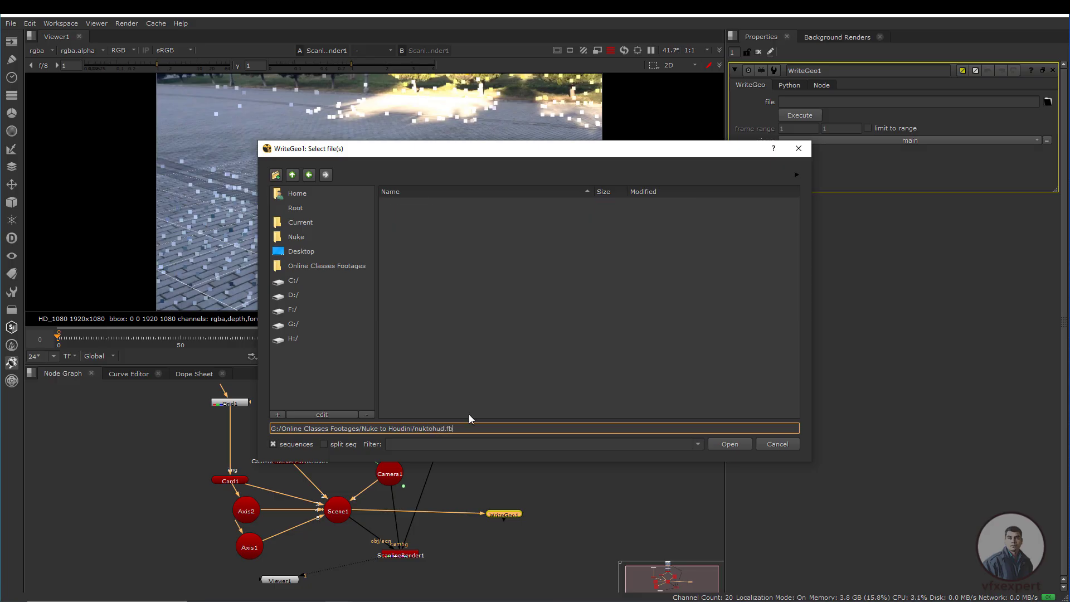
click(730, 444)
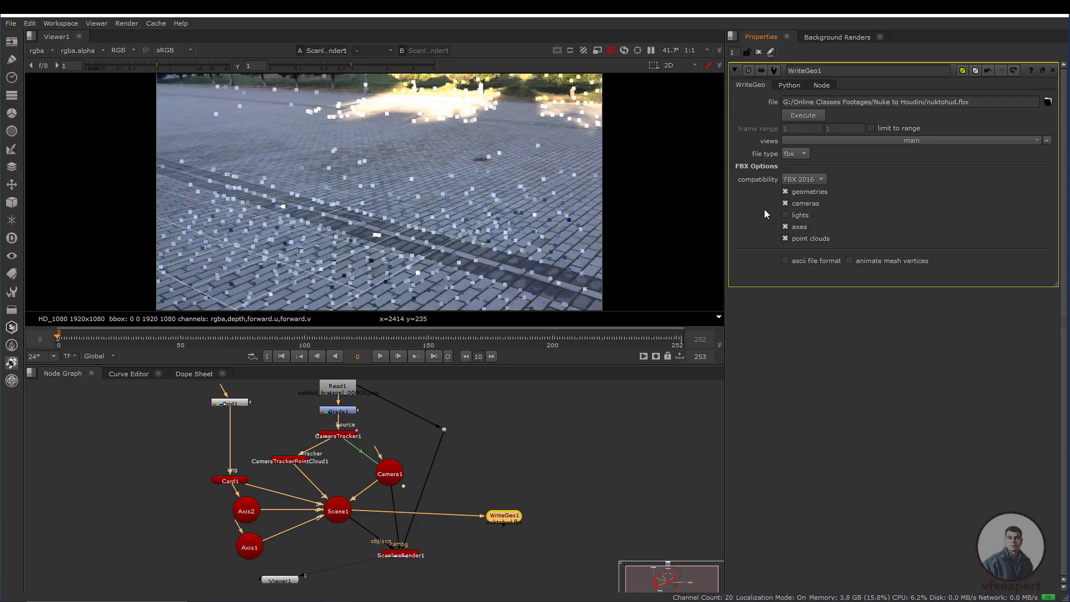
- Execute WriteGeo1 to export the FBX over the input frame range 0-252
click(803, 117)
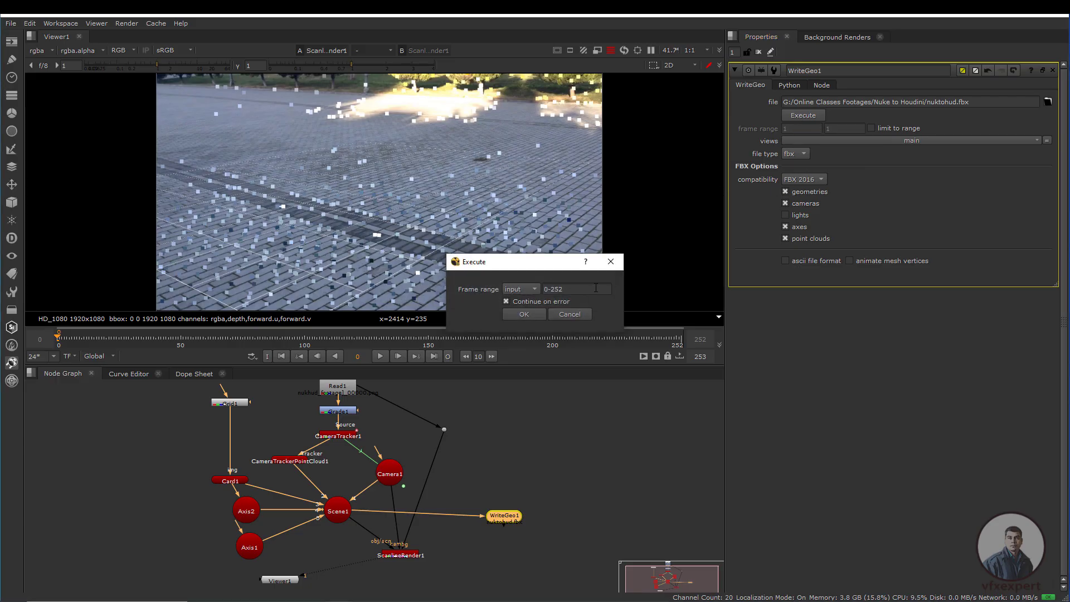
drag(567, 291, 528, 295)
click(545, 290)
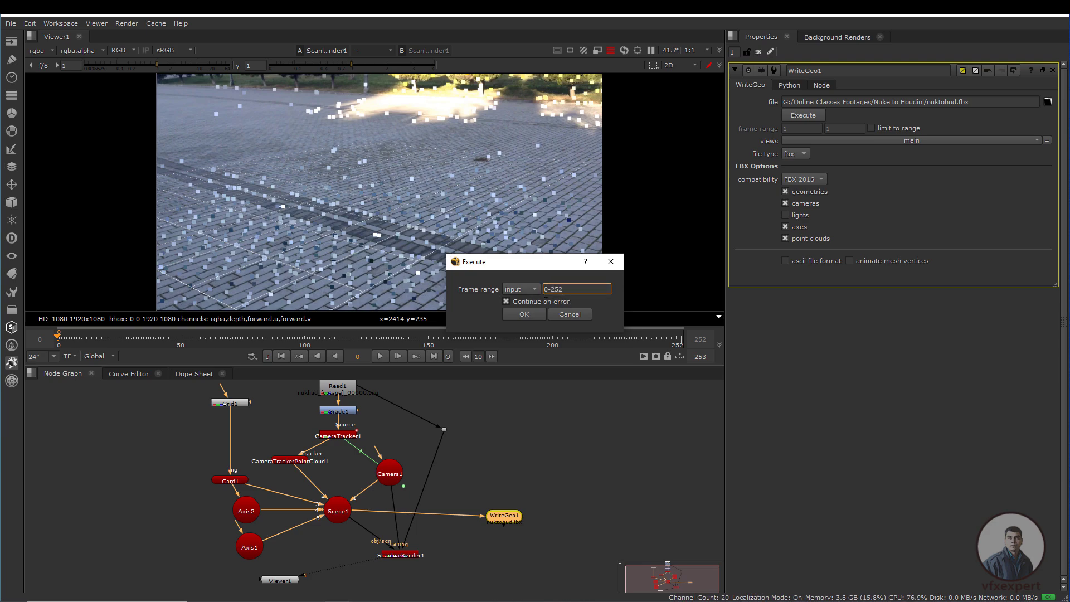
click(529, 315)
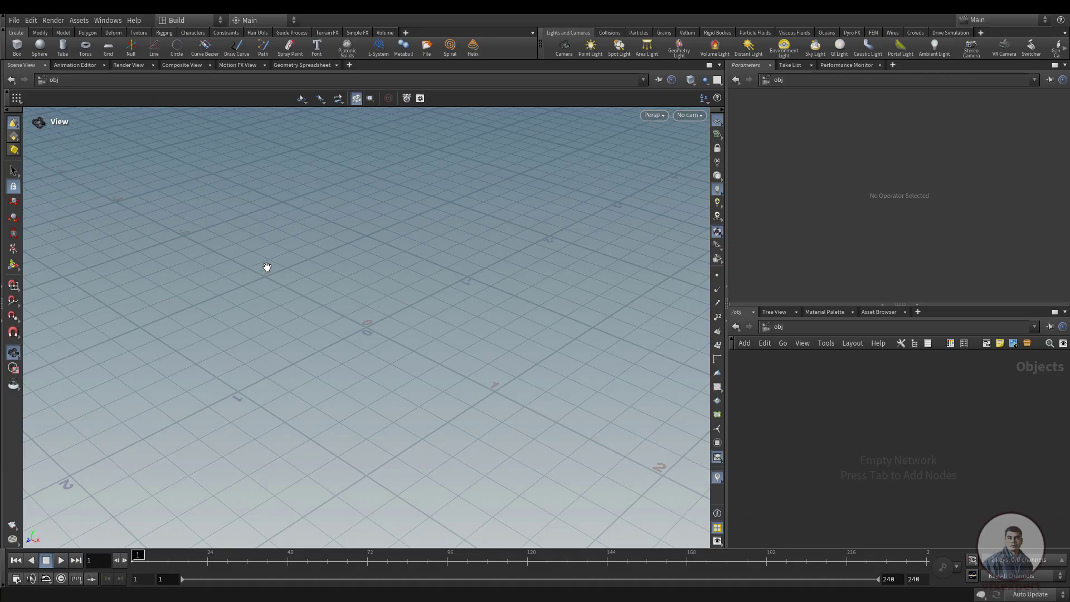
- Switch to Houdini and import nuktohud.fbx from the Nuke to Houdini folder as Filmbox FBX with the default import options
click(14, 22)
mouse_move(93, 203)
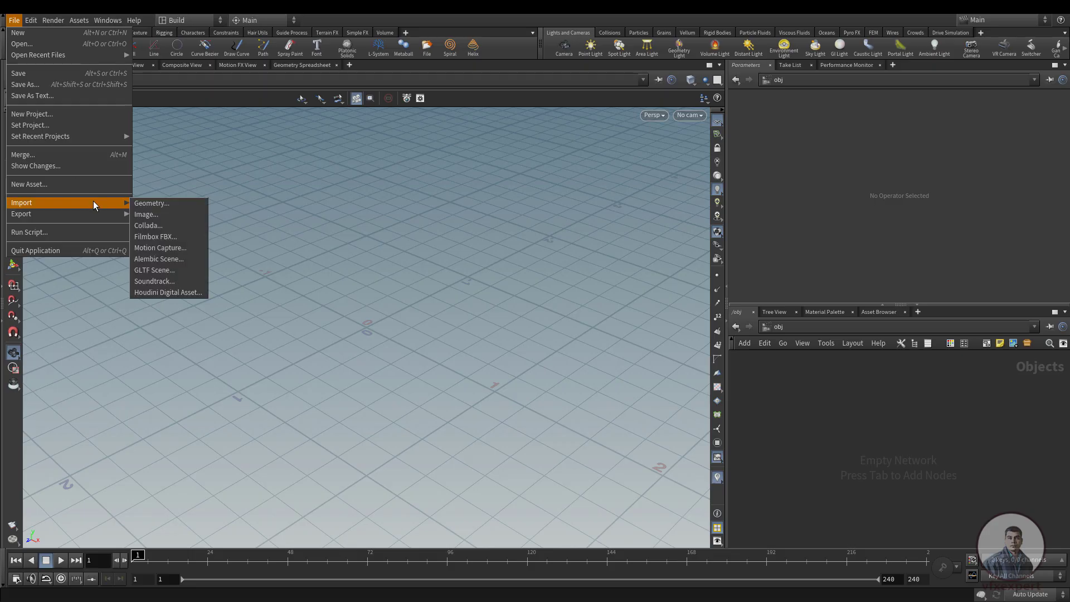
click(159, 237)
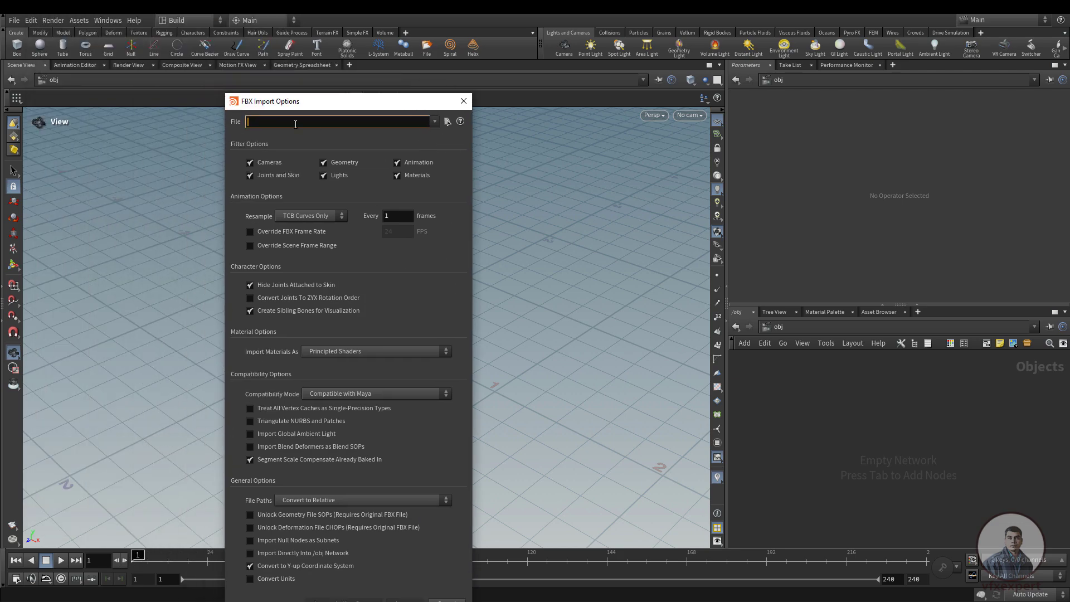
click(448, 122)
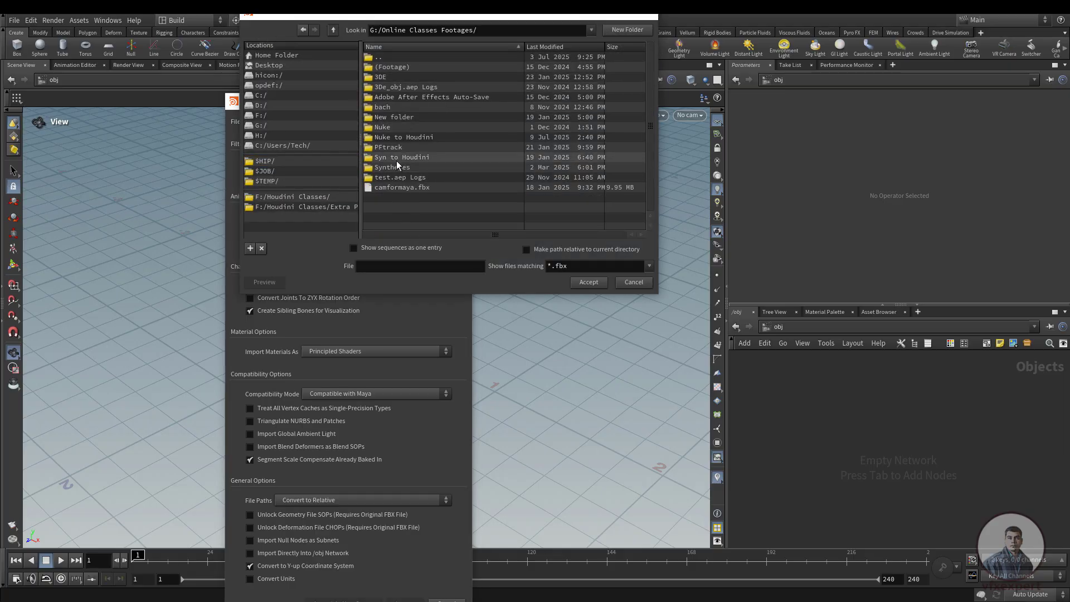
double_click(400, 137)
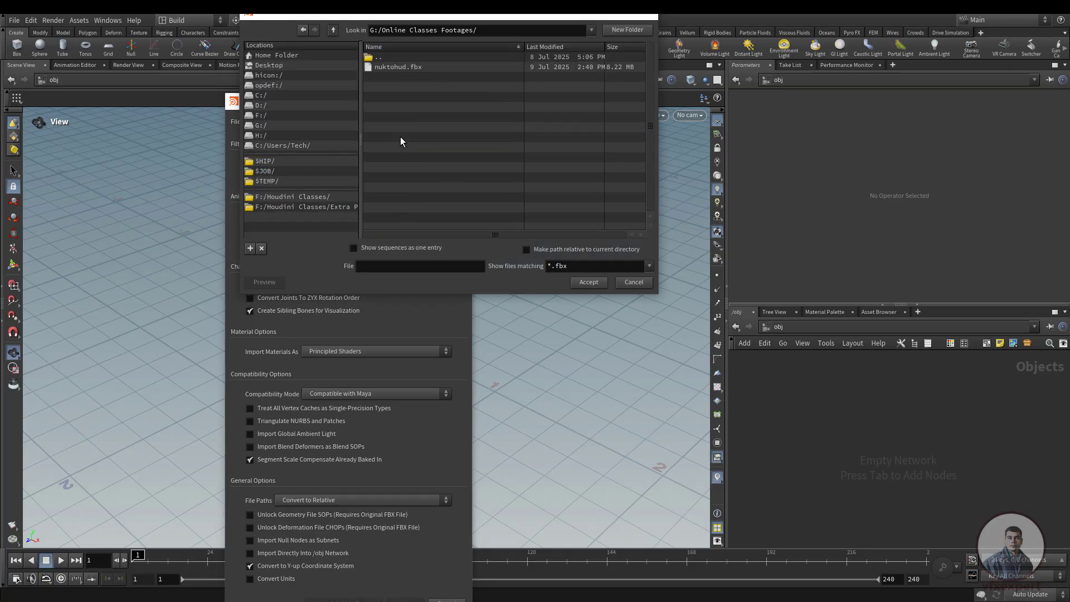
click(409, 67)
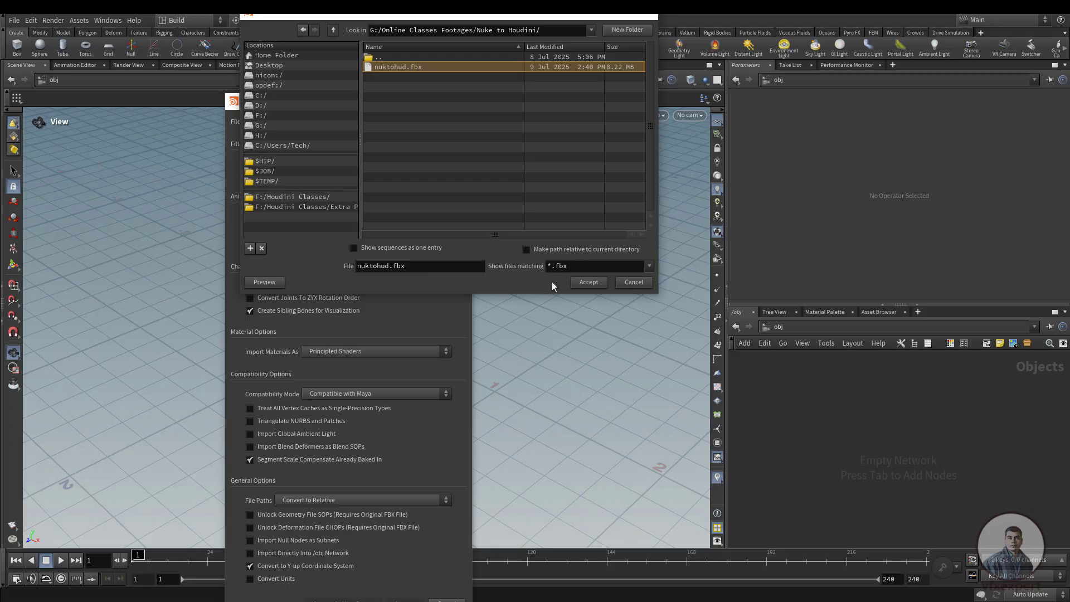
click(586, 284)
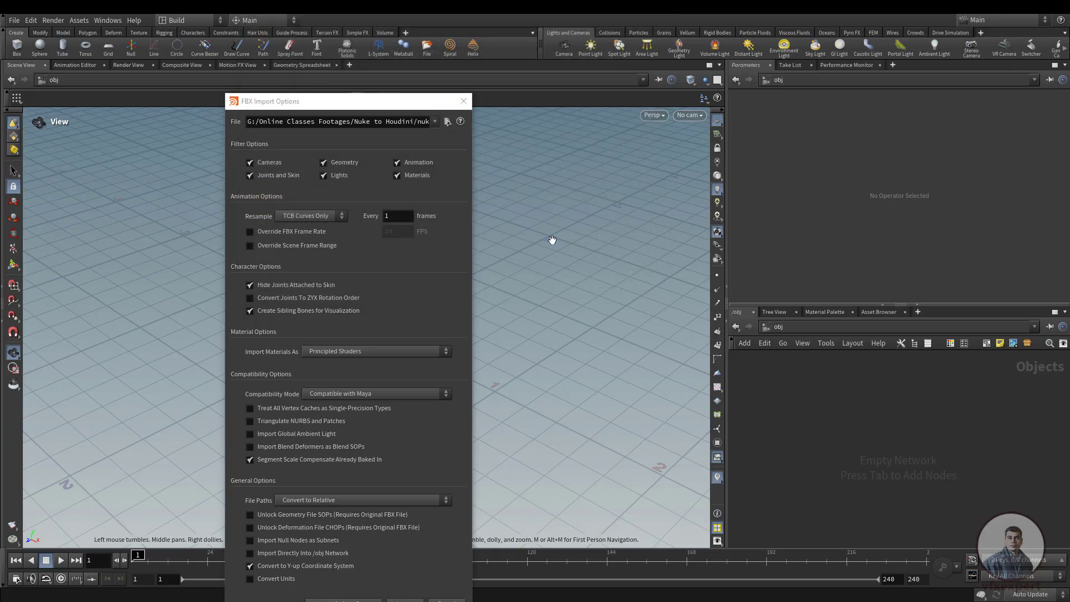
drag(384, 111, 386, 48)
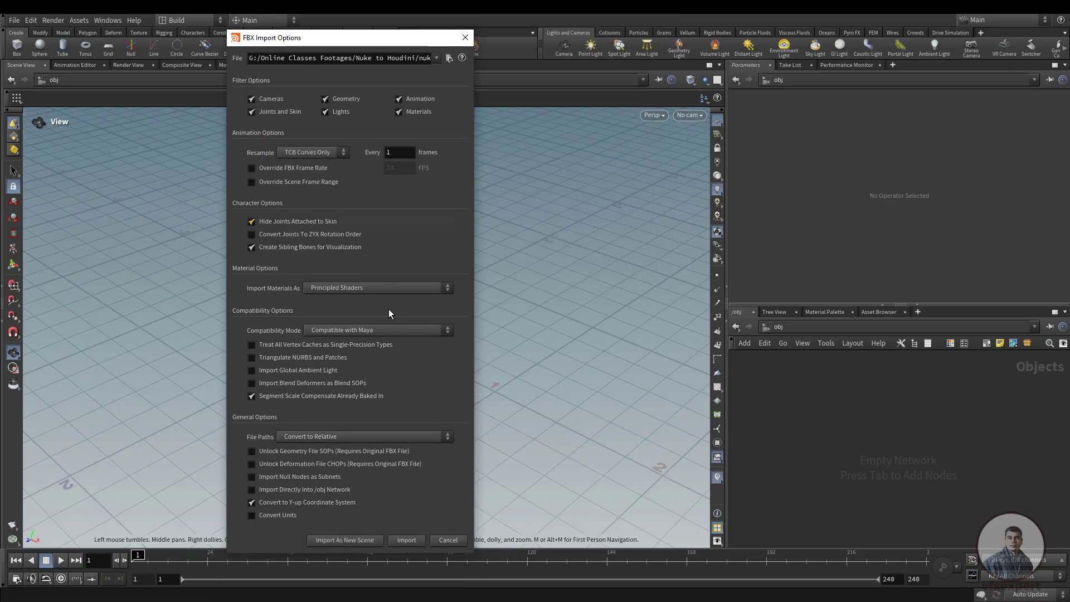
click(406, 540)
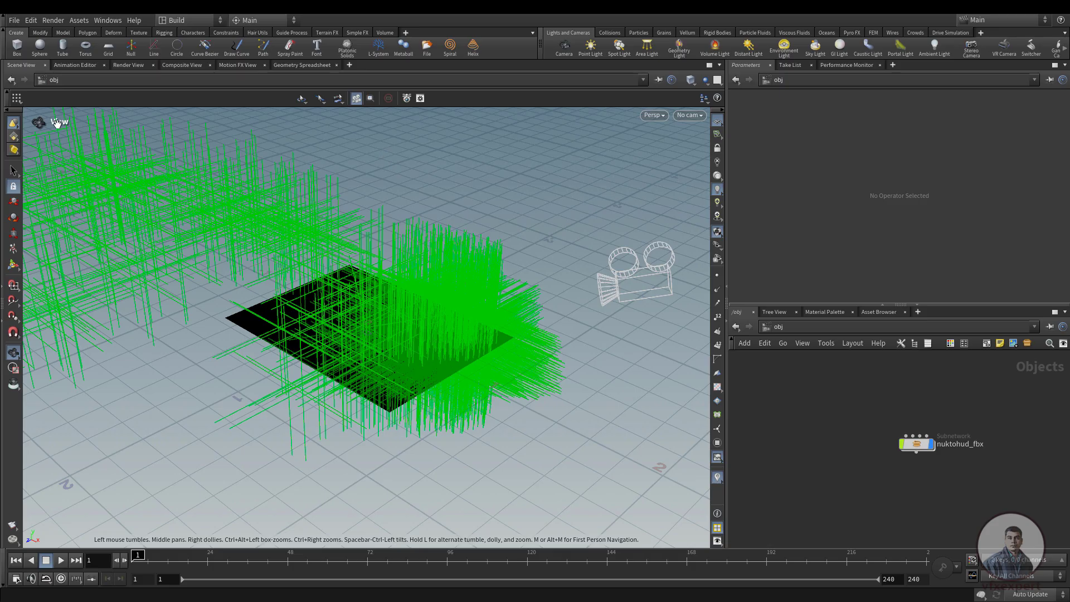
- Save the Houdini scene in F:/Houdini Classes/Extra Projects under the name nuketohu
click(17, 20)
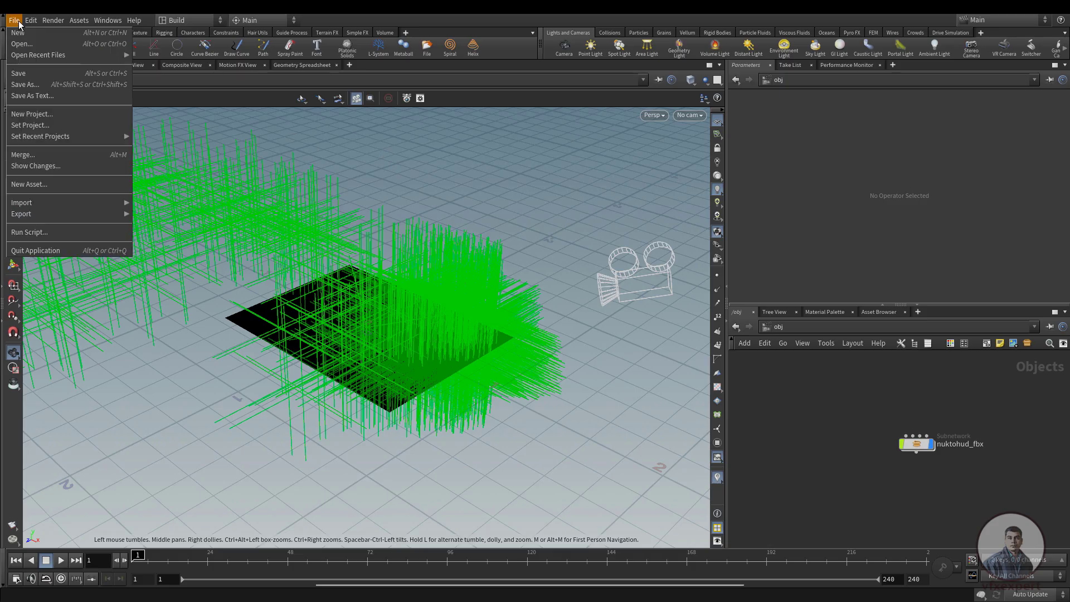
click(30, 77)
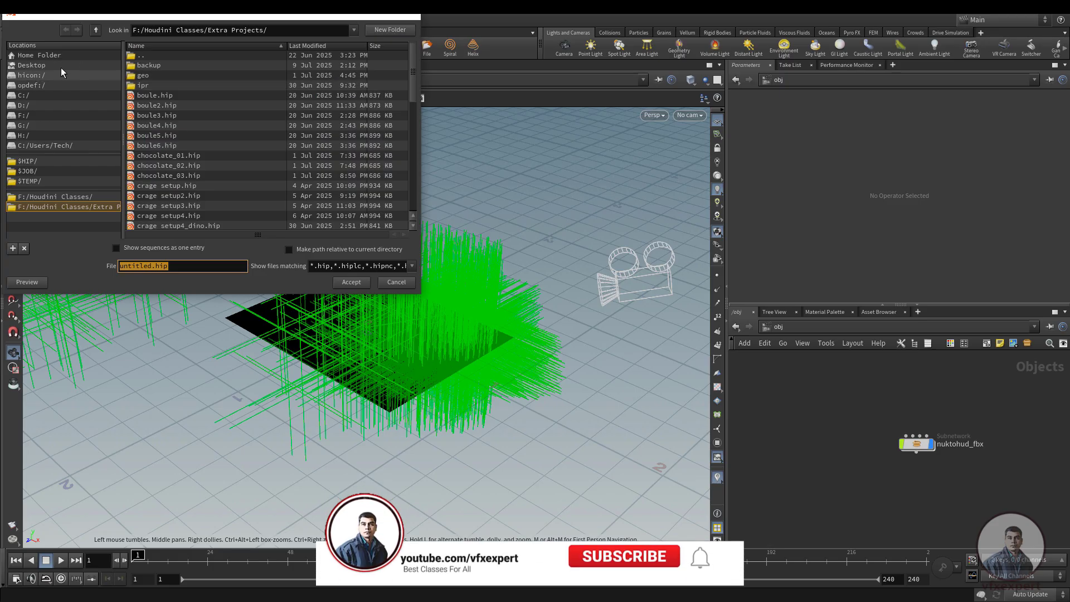
text(nuketohu)
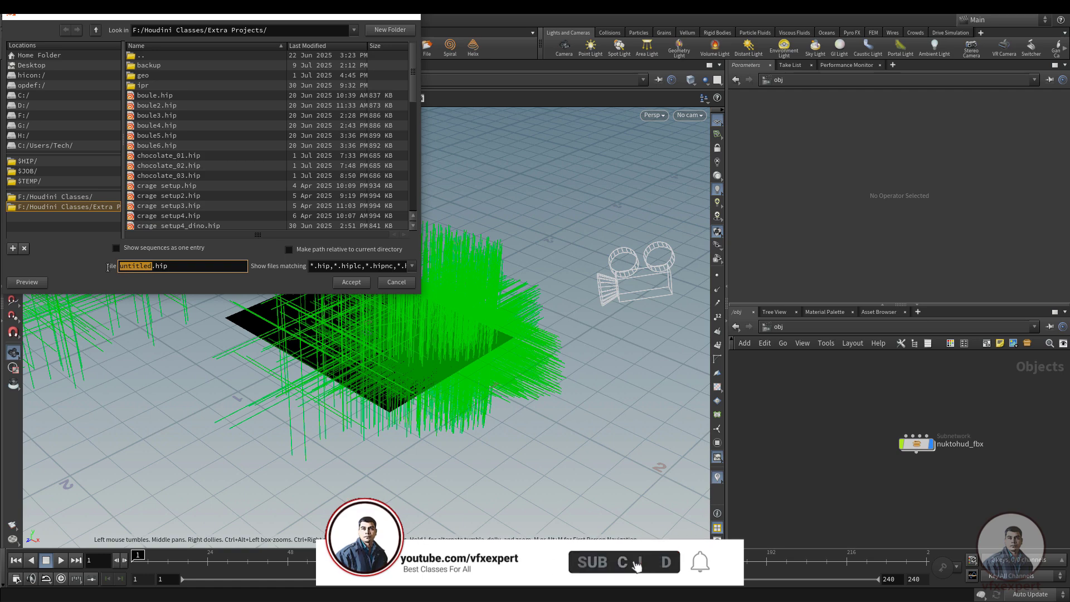
click(354, 283)
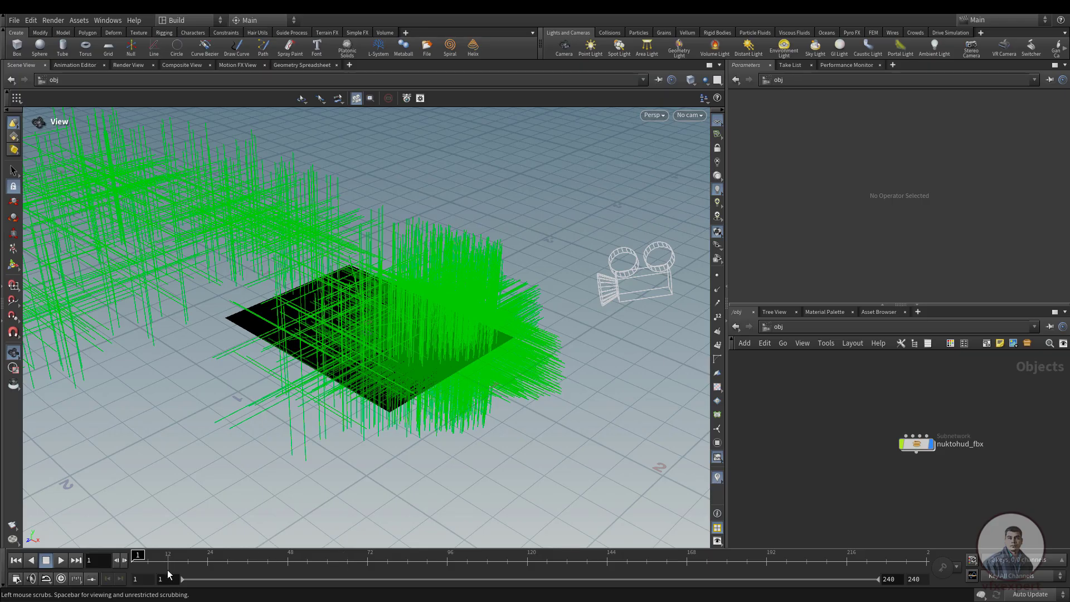
- Set the timeline frame range to start at 0 and end at 252
double_click(136, 579)
text(0)
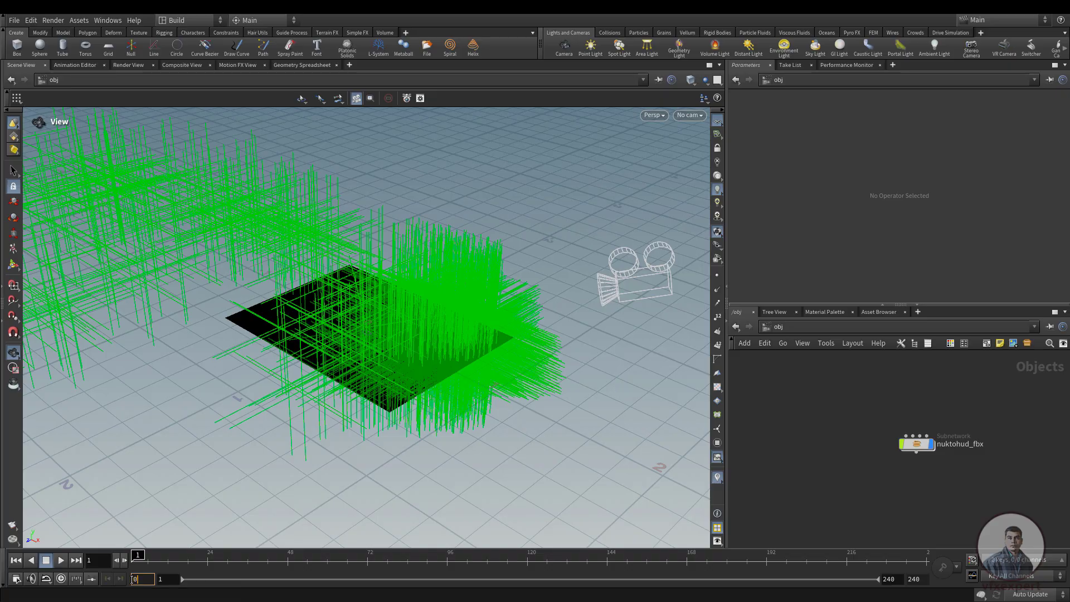
key(Return)
click(137, 557)
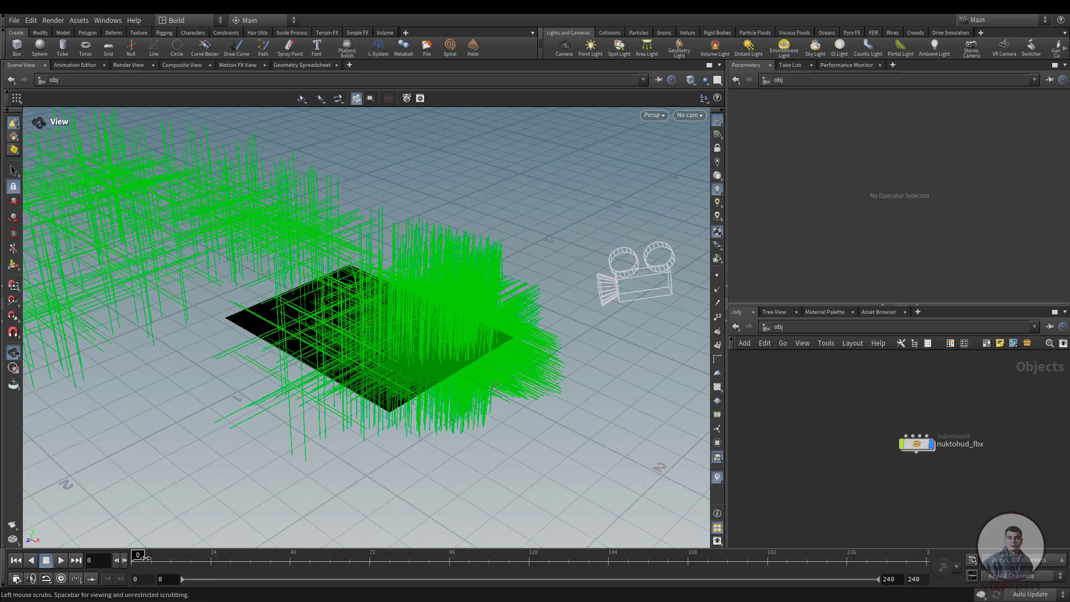
double_click(923, 579)
text(25)
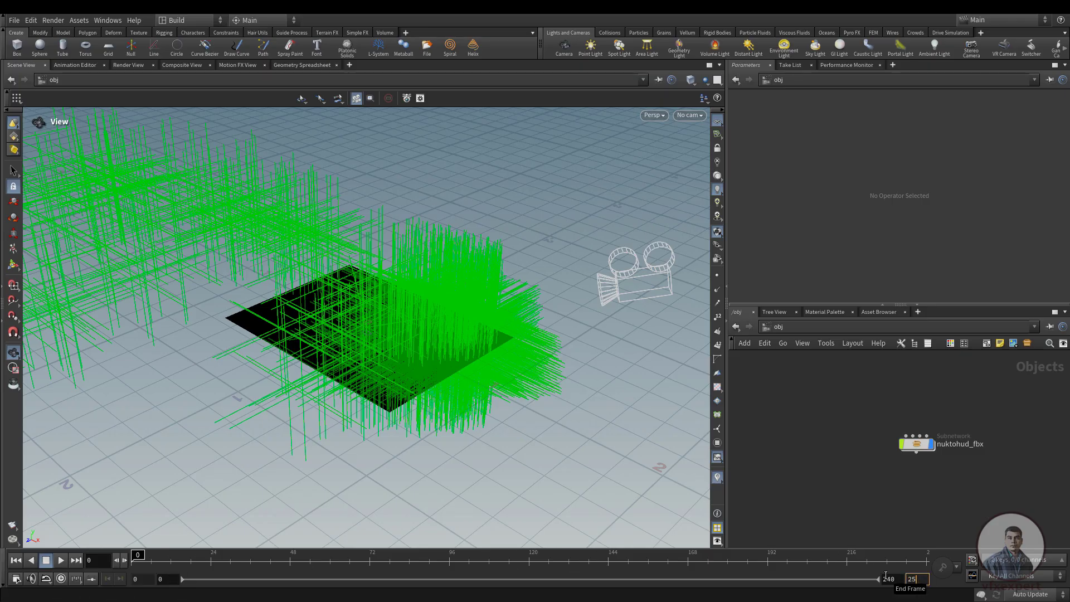
text(2)
key(Return)
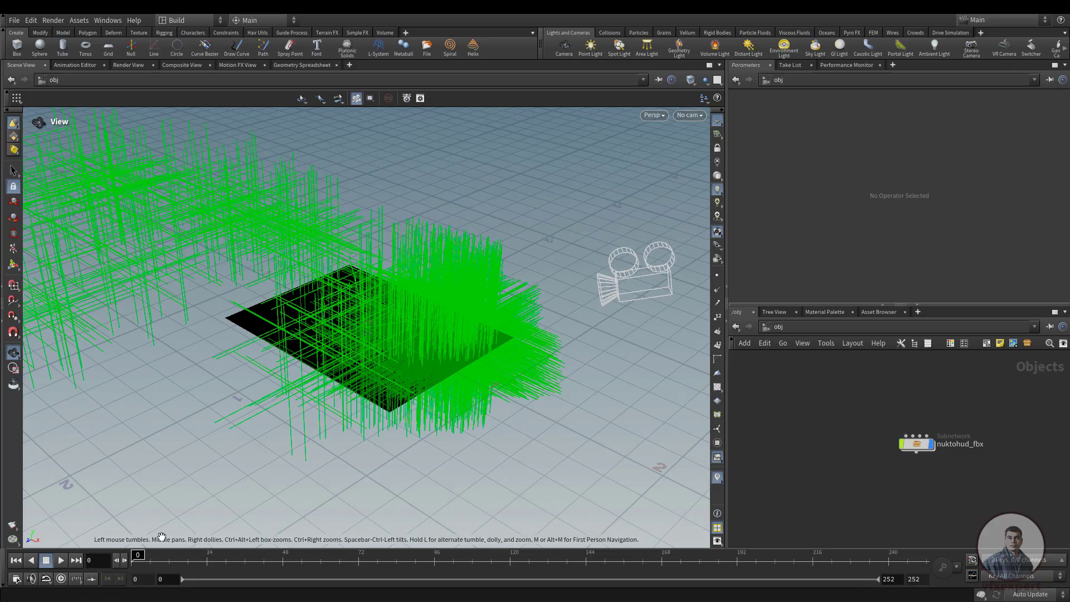
- Return the timeline to frame 0 and view the scene through Camera1 of the nuktohud_fbx subnetwork
mouse_move(142, 554)
mouse_down()
mouse_move(332, 554)
mouse_move(132, 555)
mouse_up()
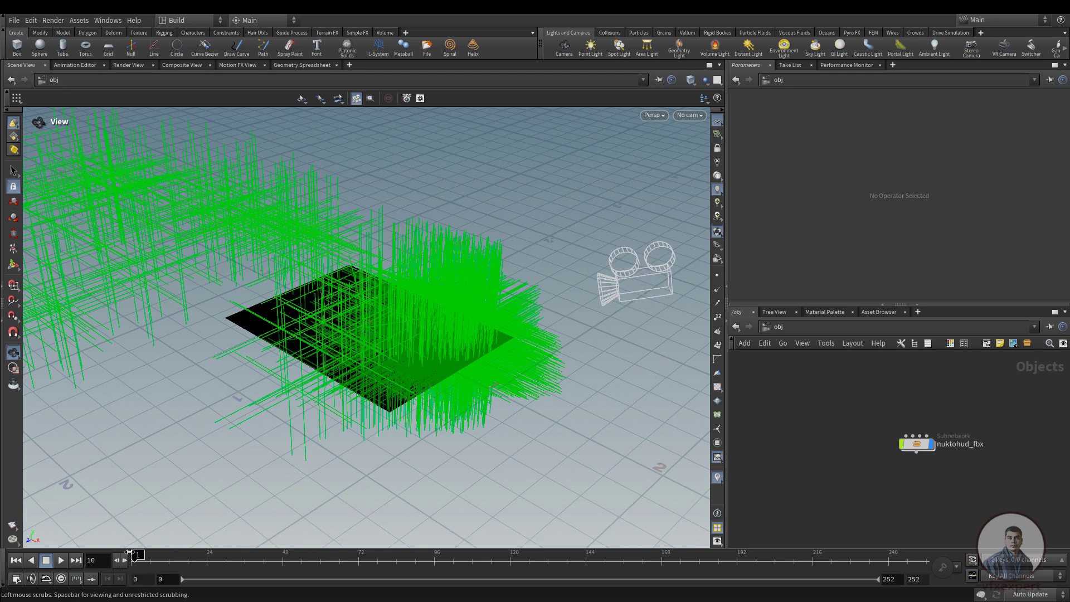
click(687, 117)
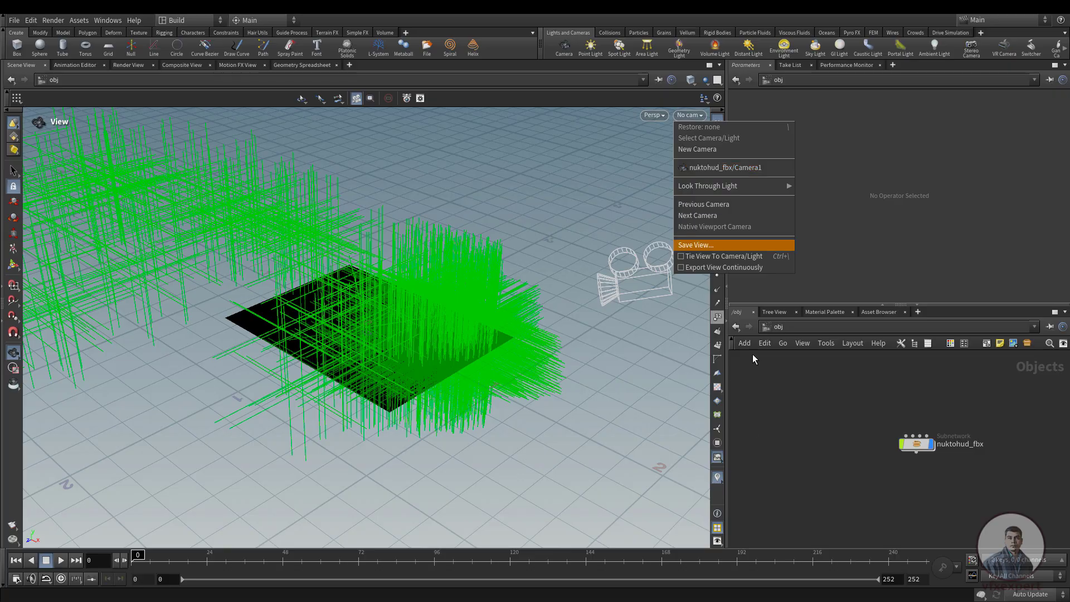
click(713, 169)
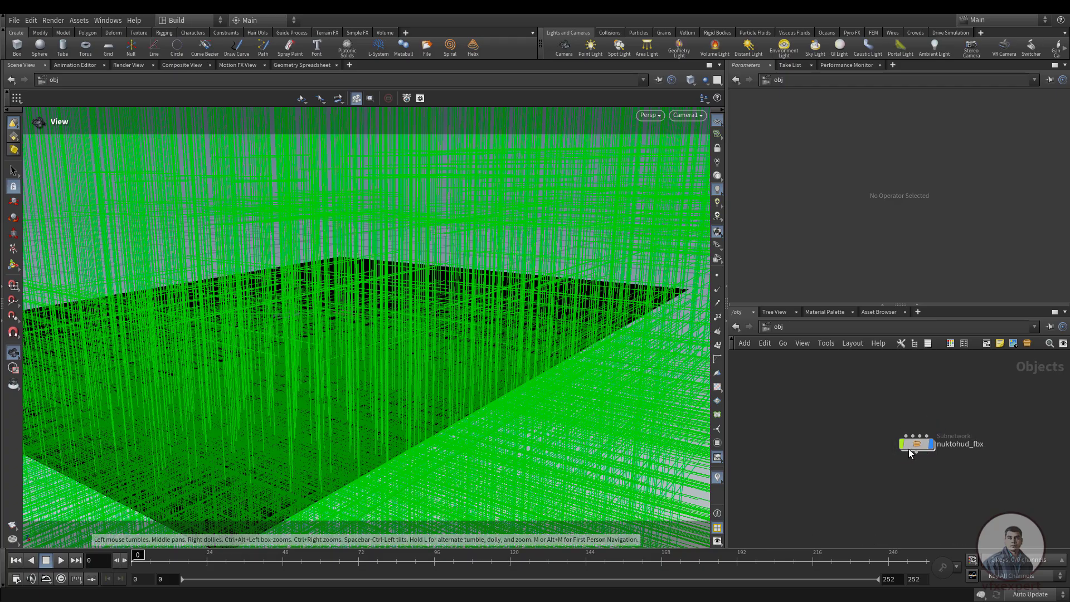
- Go inside the nuktohud_fbx subnetwork
key(h)
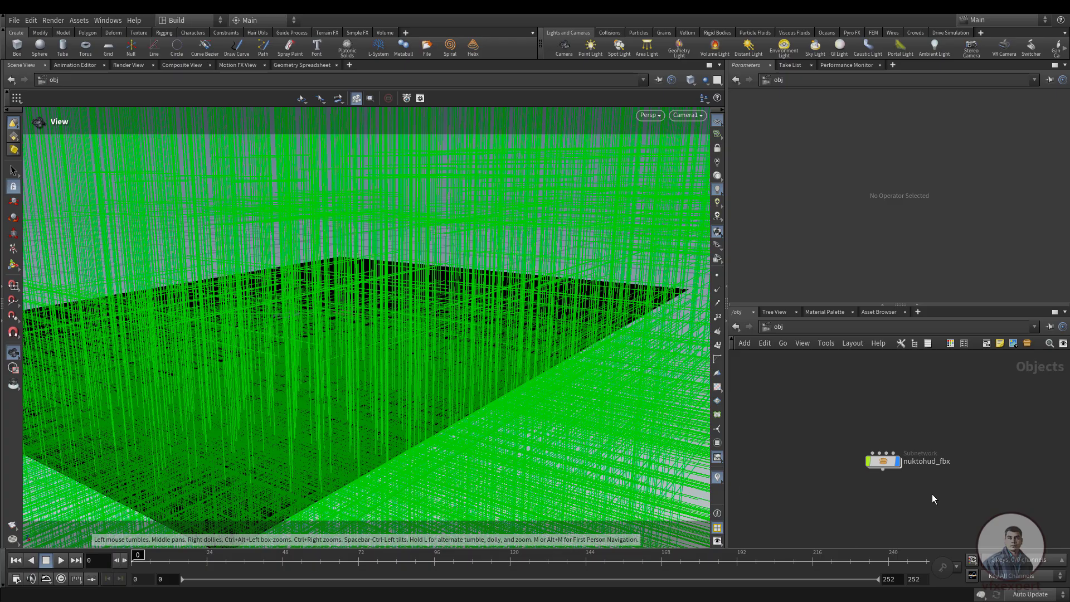
scroll(923, 495, up, 3)
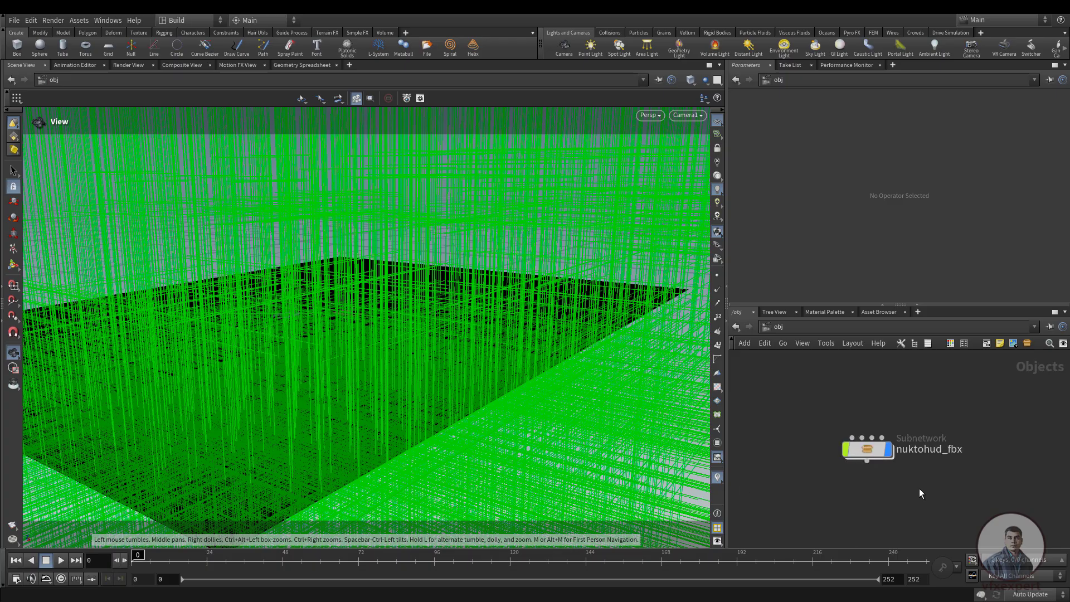
double_click(865, 449)
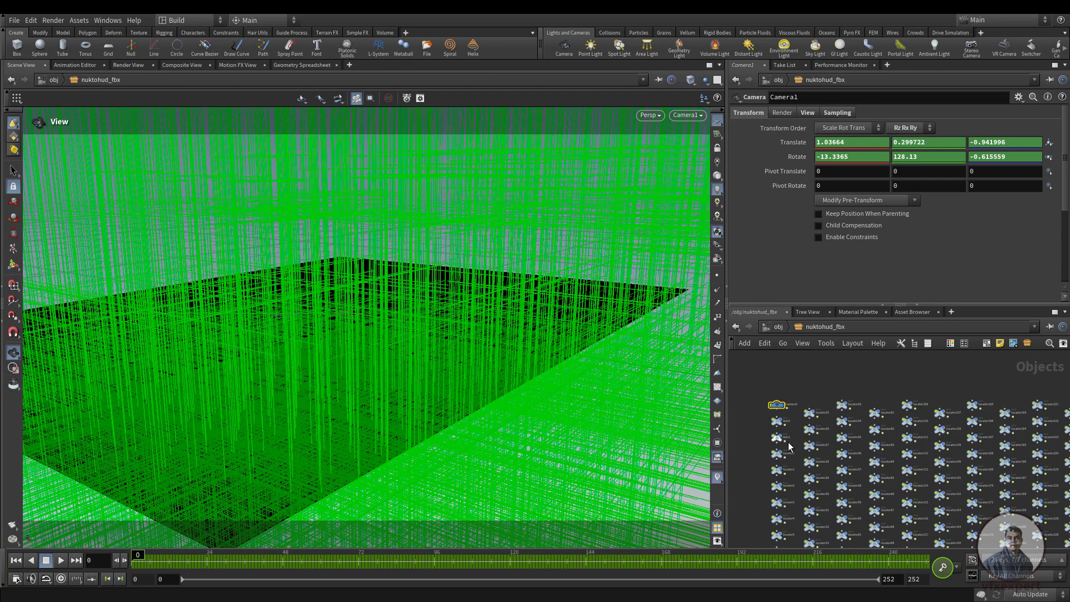
- Examine the full block of imported locator nodes and highlight them all in the viewport
drag(779, 409, 779, 376)
scroll(800, 413, down, 5)
middle_click(805, 408)
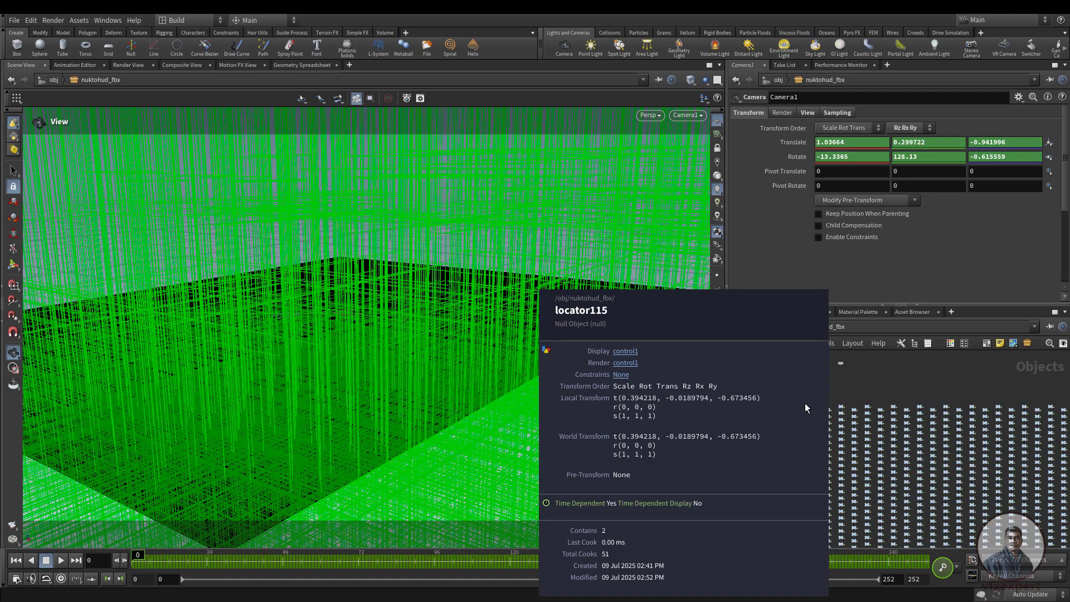
scroll(865, 426, down, 6)
middle_click(873, 447)
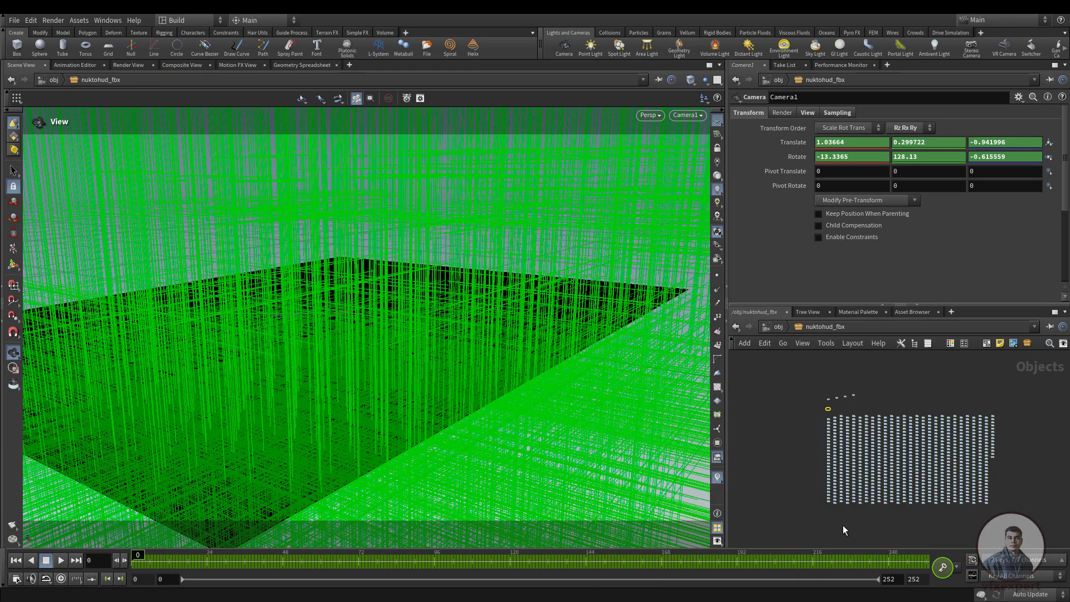
drag(821, 524, 1027, 413)
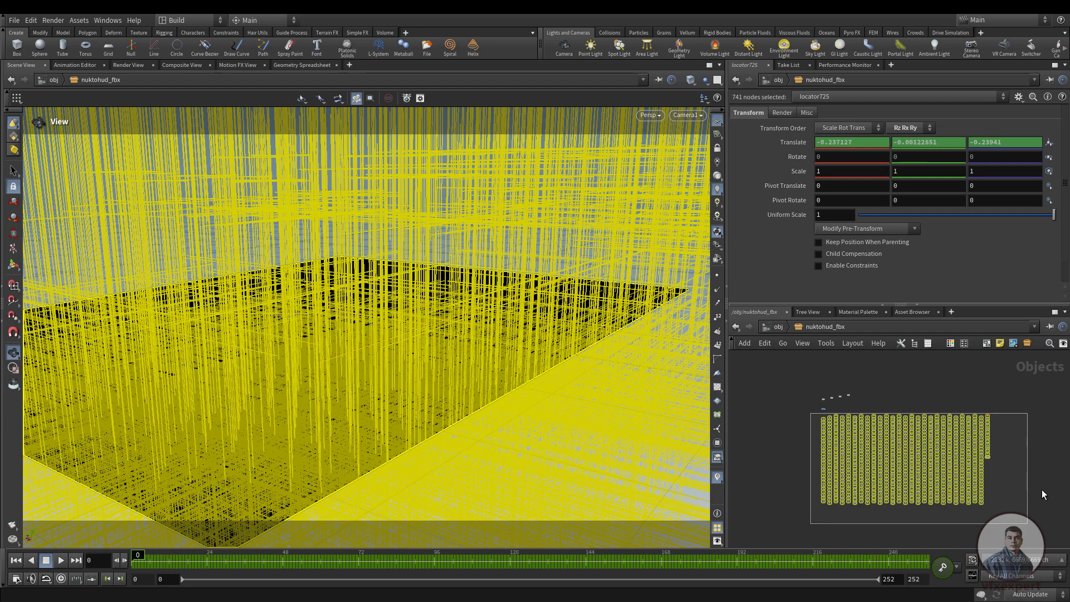
click(961, 468)
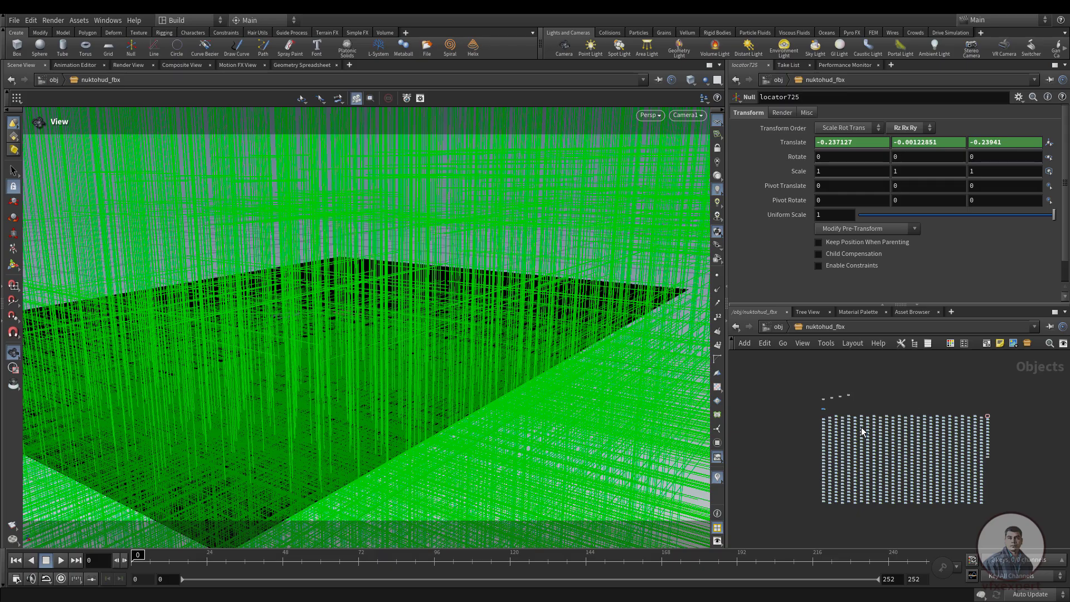
- Inspect the Axis1 and Axis2 nulls and how they sit among the camera and locator nodes
scroll(830, 431, up, 5)
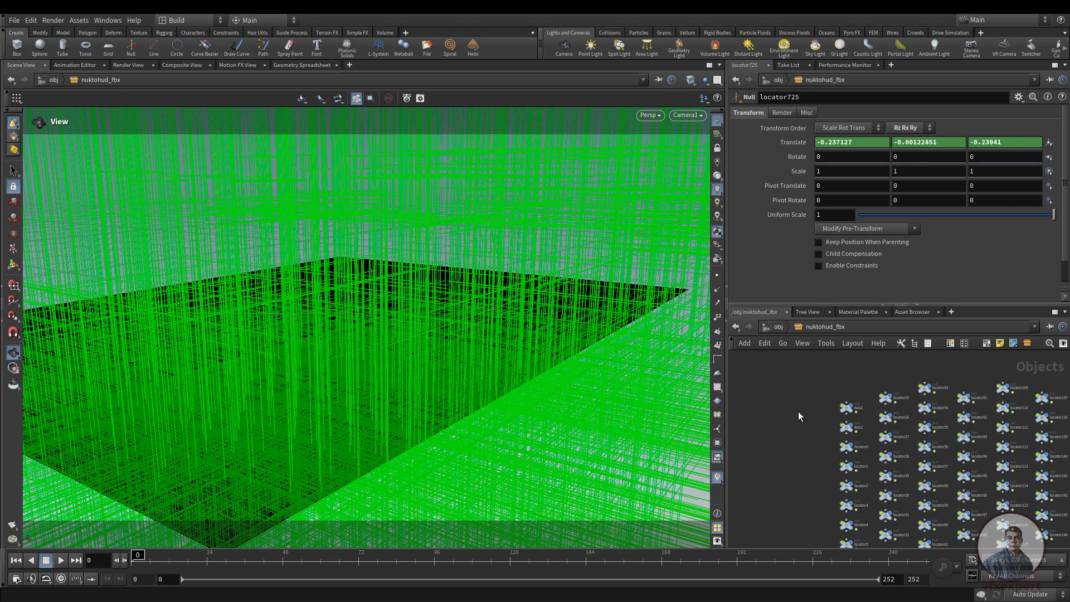
scroll(832, 418, up, 2)
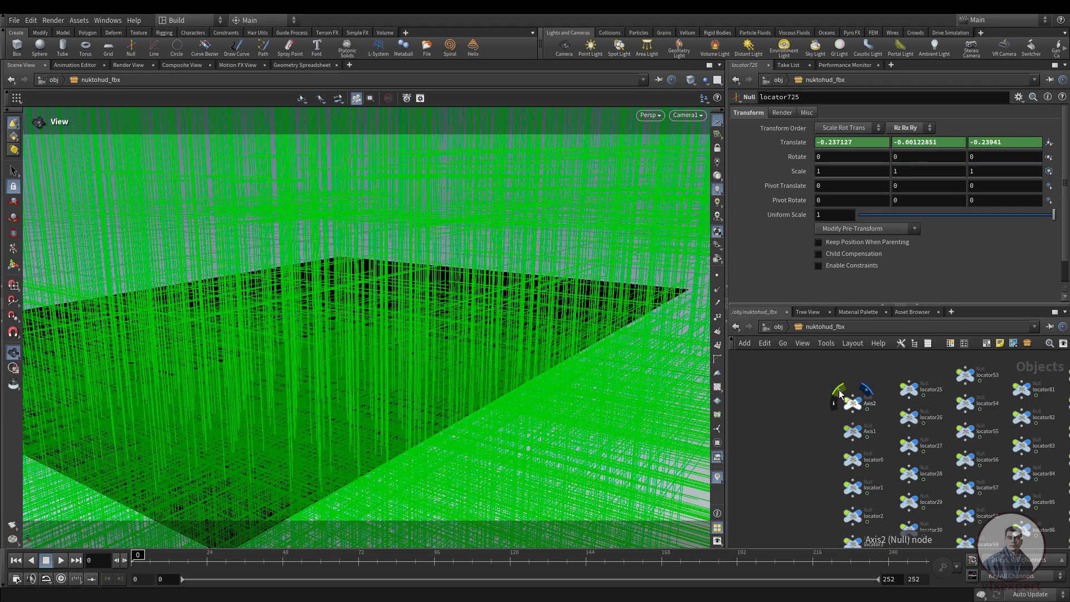
drag(822, 379, 875, 442)
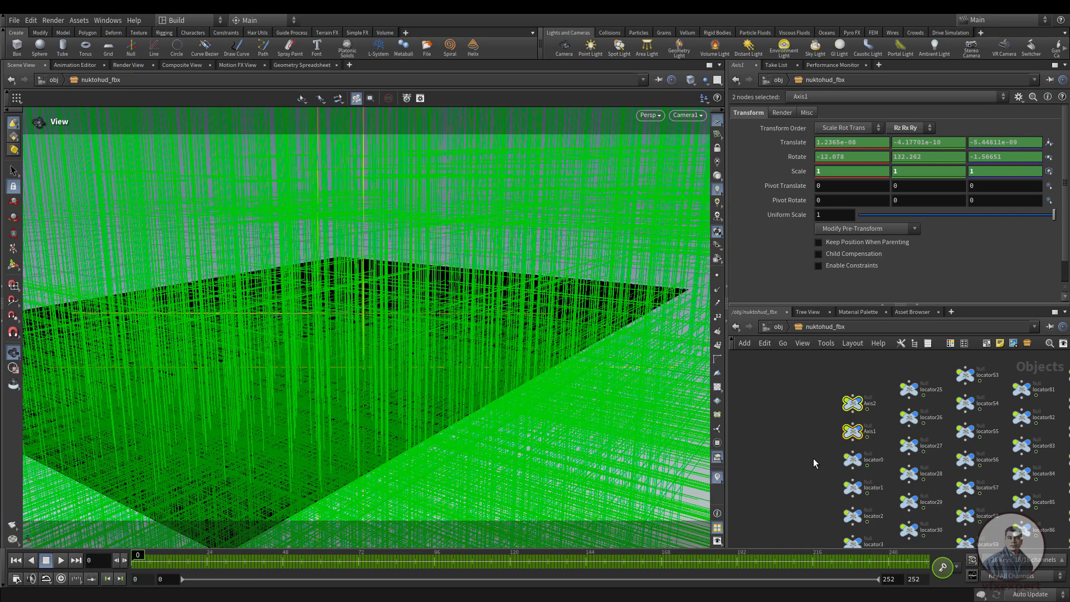
scroll(813, 458, down, 2)
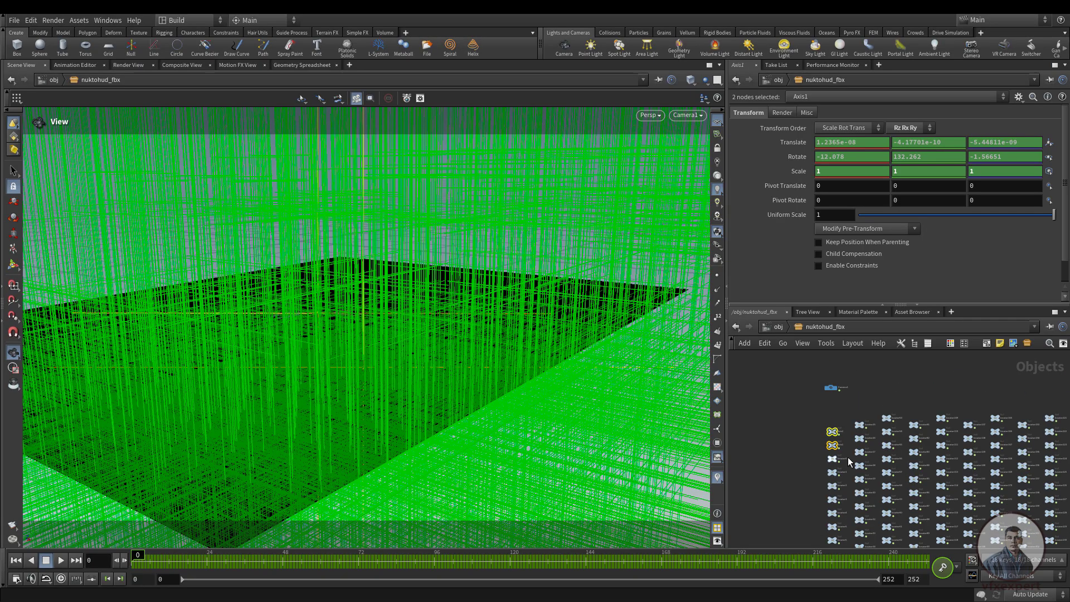
scroll(801, 424, down, 5)
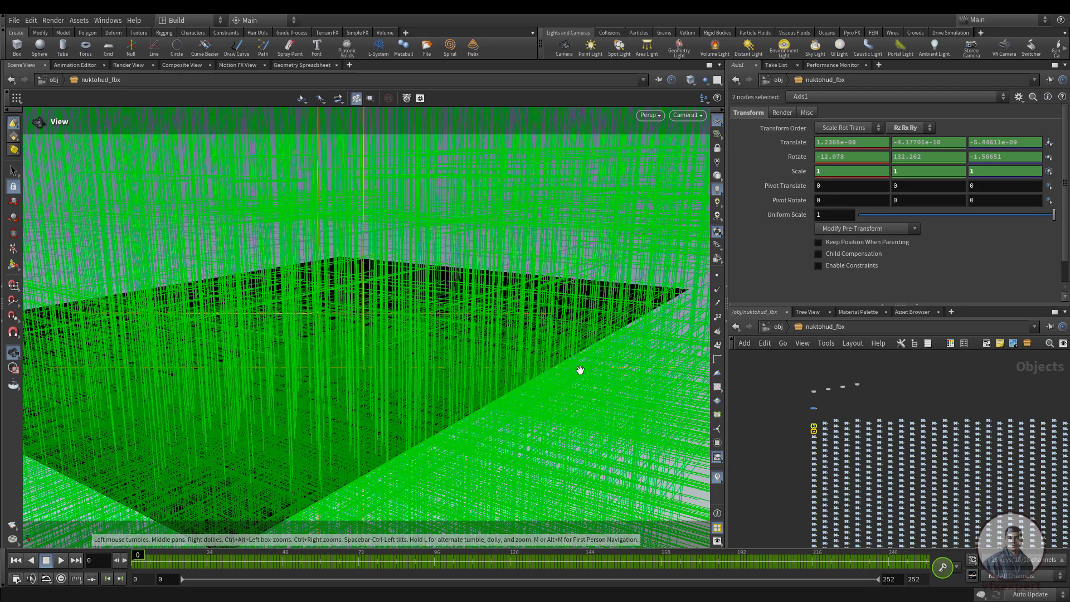
scroll(810, 425, down, 2)
middle_drag(770, 454, 741, 430)
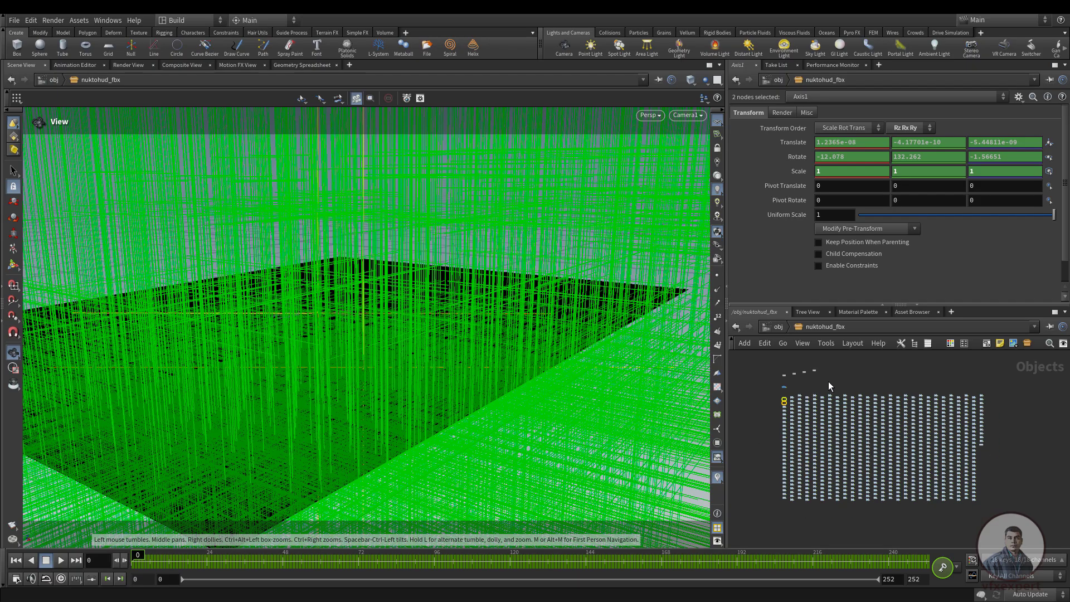
middle_drag(843, 382, 854, 399)
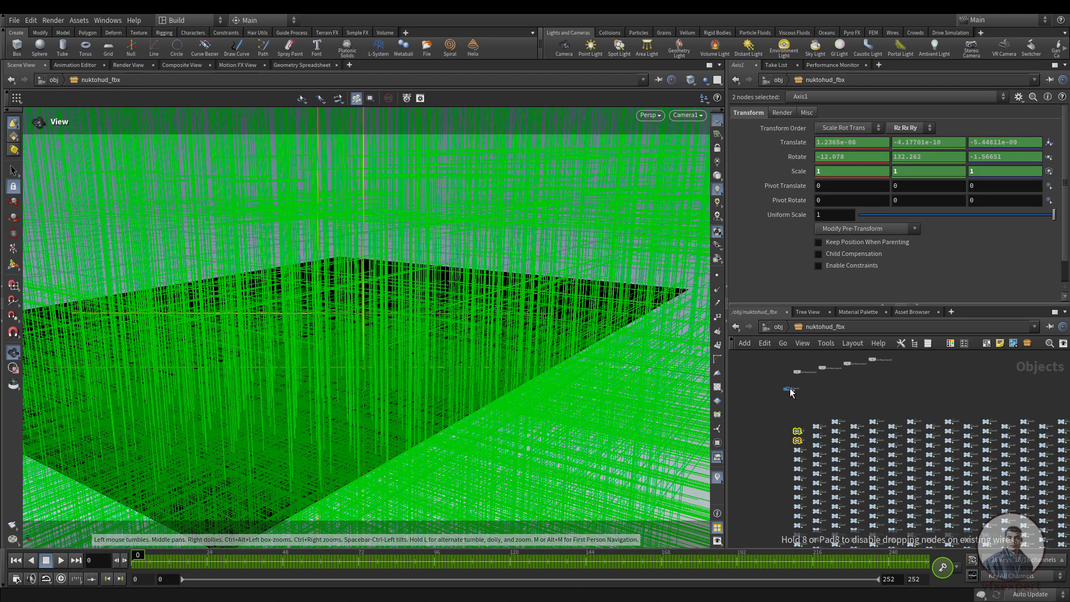
scroll(861, 430, up, 3)
scroll(895, 399, down, 3)
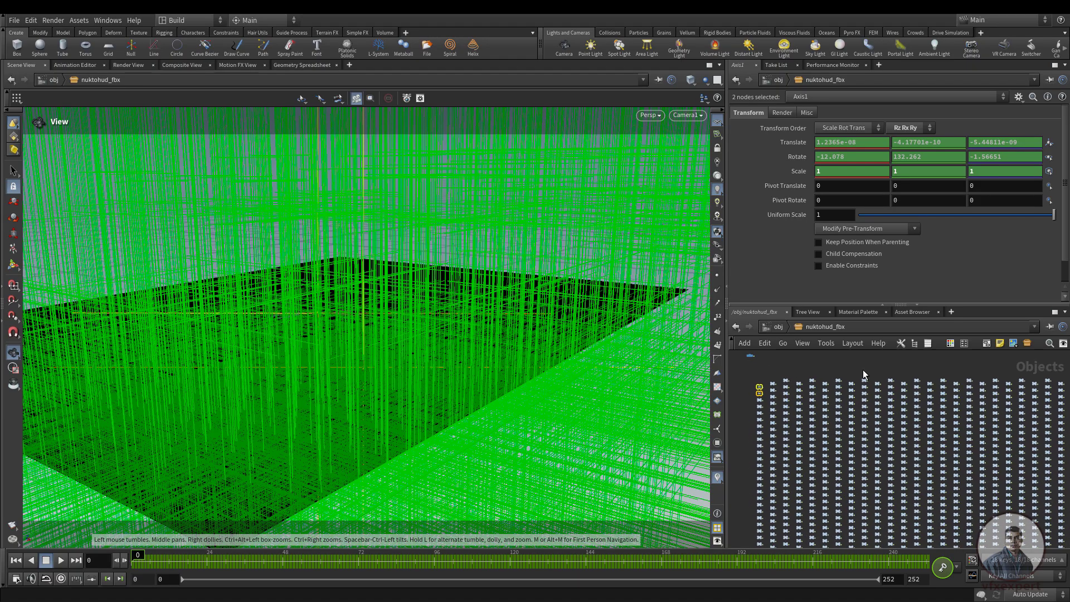
- Set the uniform scale of all the locator and axis nulls to .01
drag(1017, 376, 790, 506)
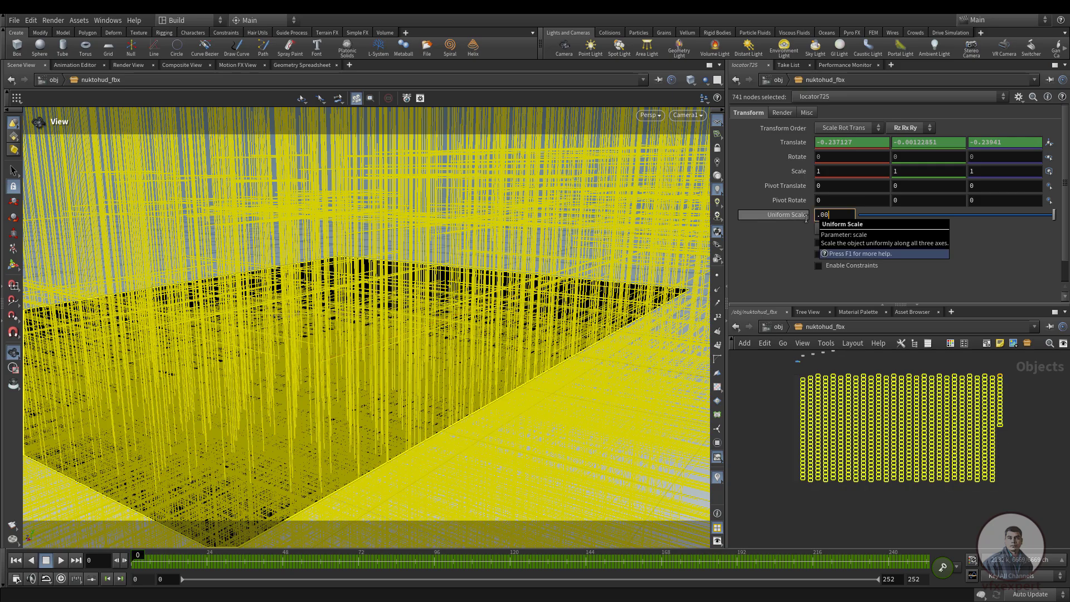
text(.001)
key(Return)
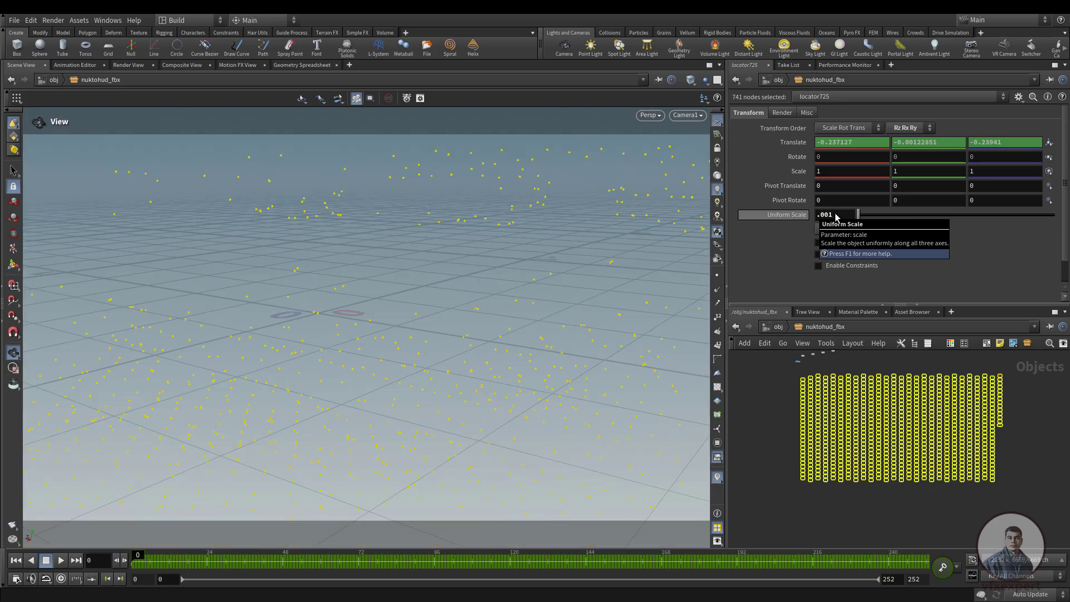
text(5)
key(Return)
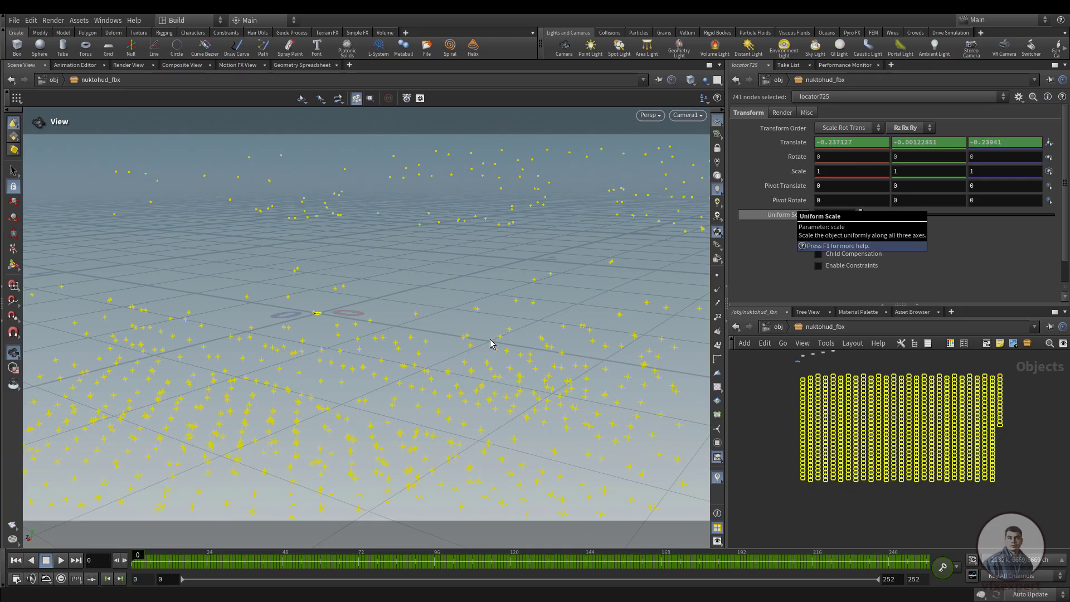
click(777, 401)
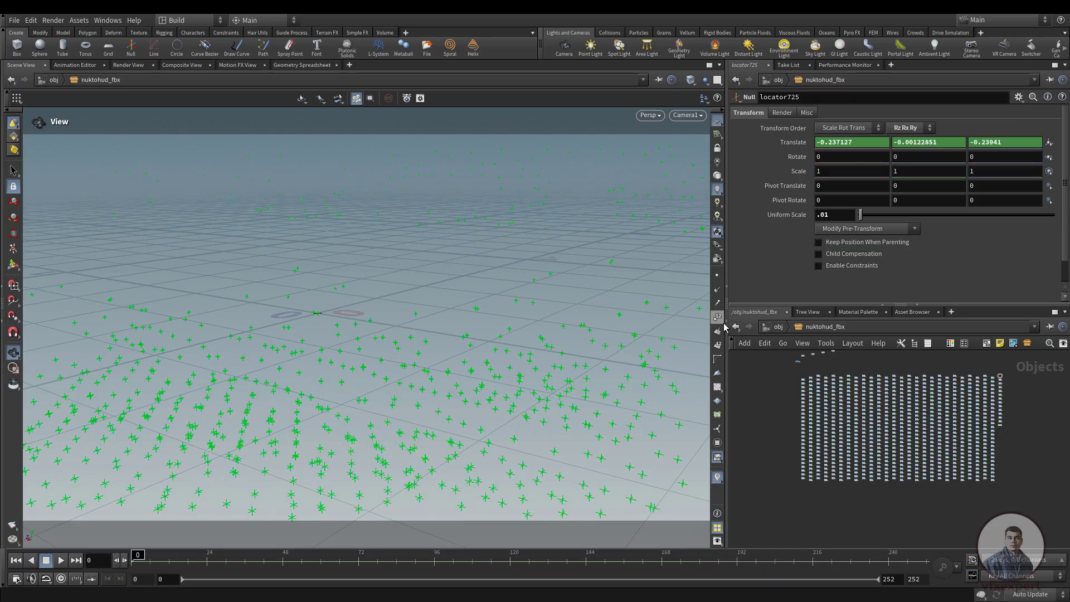
- Return to the object level and scrub the timeline to frame 3 to check the tracked points
click(736, 327)
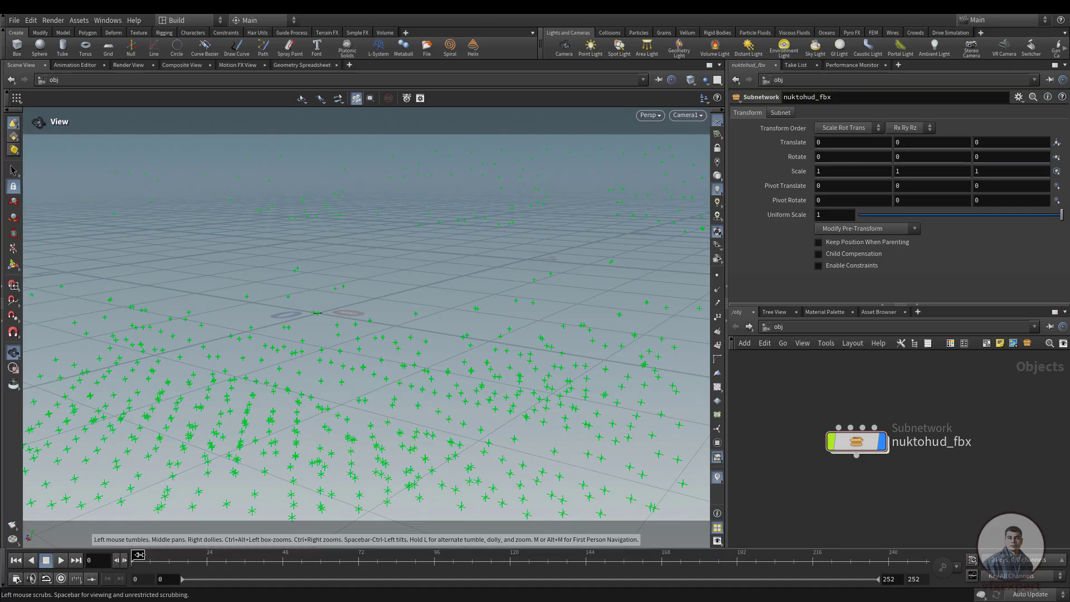
mouse_move(138, 555)
mouse_down()
mouse_move(521, 566)
mouse_move(141, 555)
mouse_up()
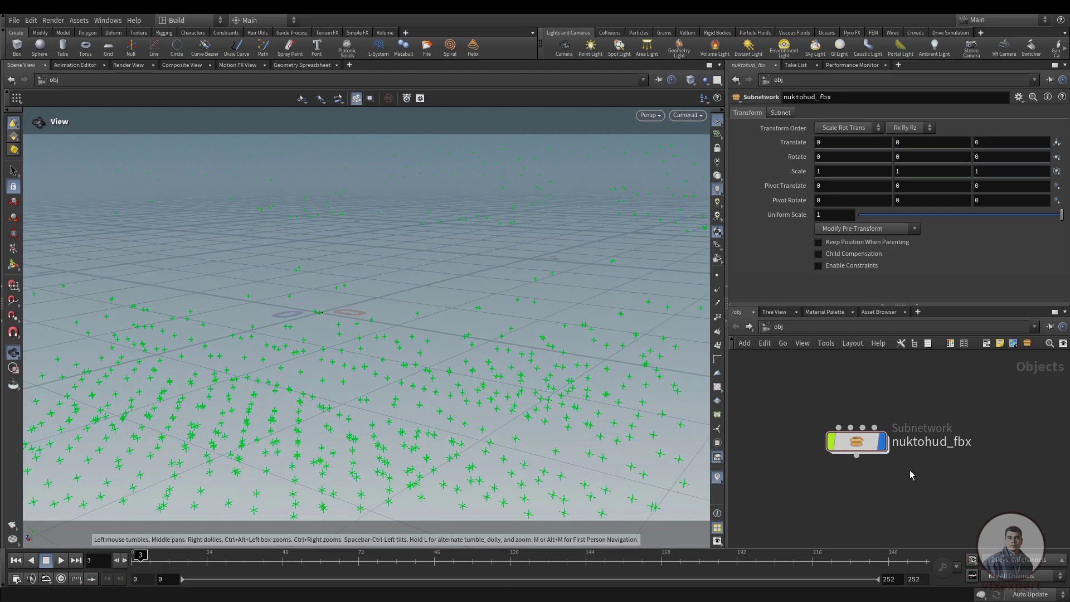
- Inside the nuktohud_fbx subnetwork, set Camera1's background image to the nukhud_footage]_$F5.png (0-252) sequence
mouse_move(900, 446)
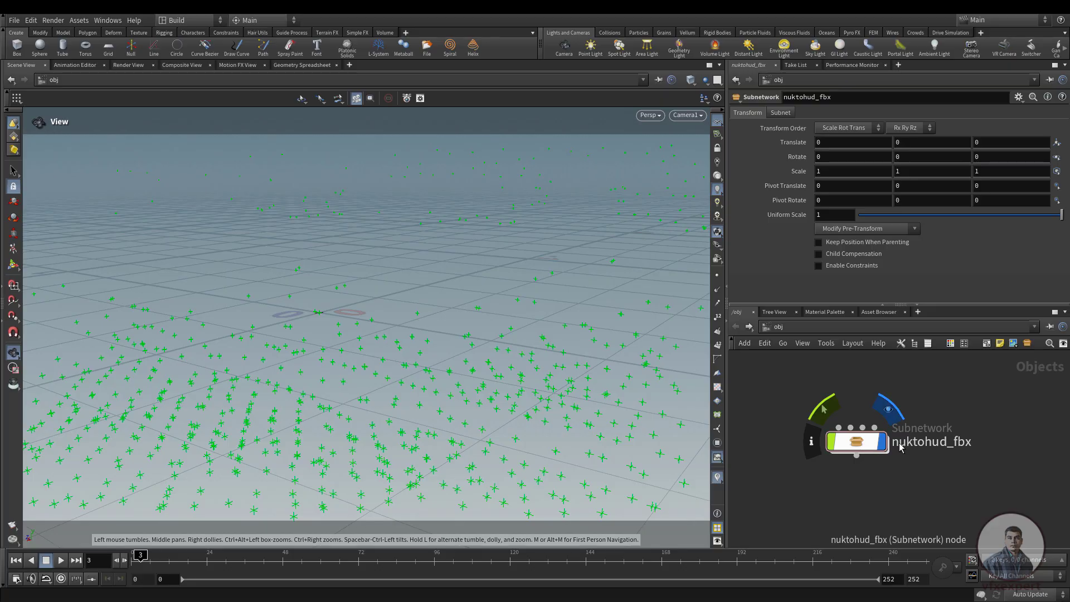
double_click(858, 443)
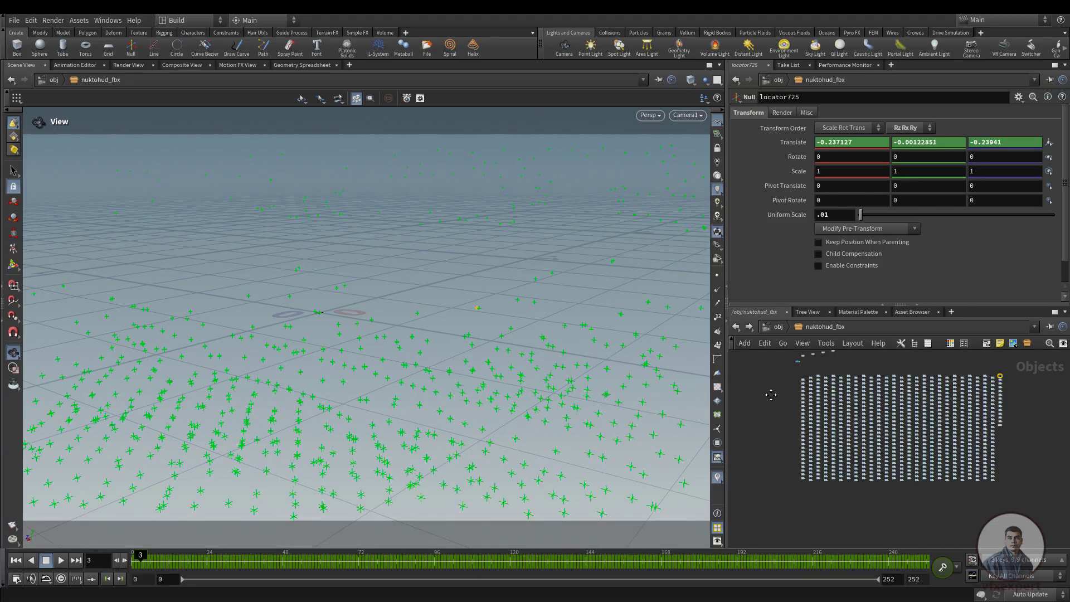
scroll(803, 417, up, 5)
click(802, 406)
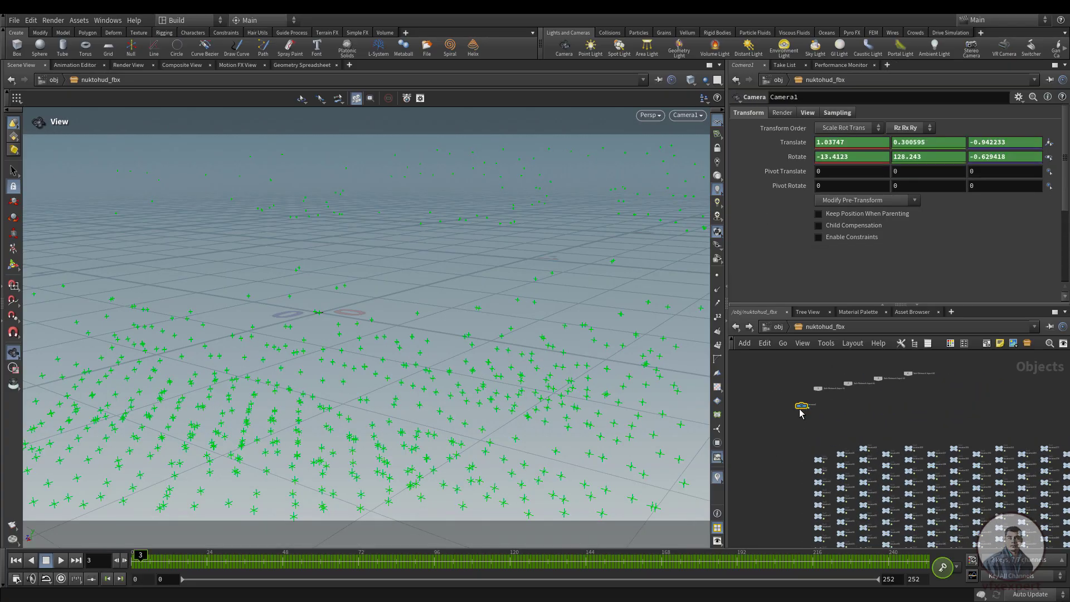
click(808, 114)
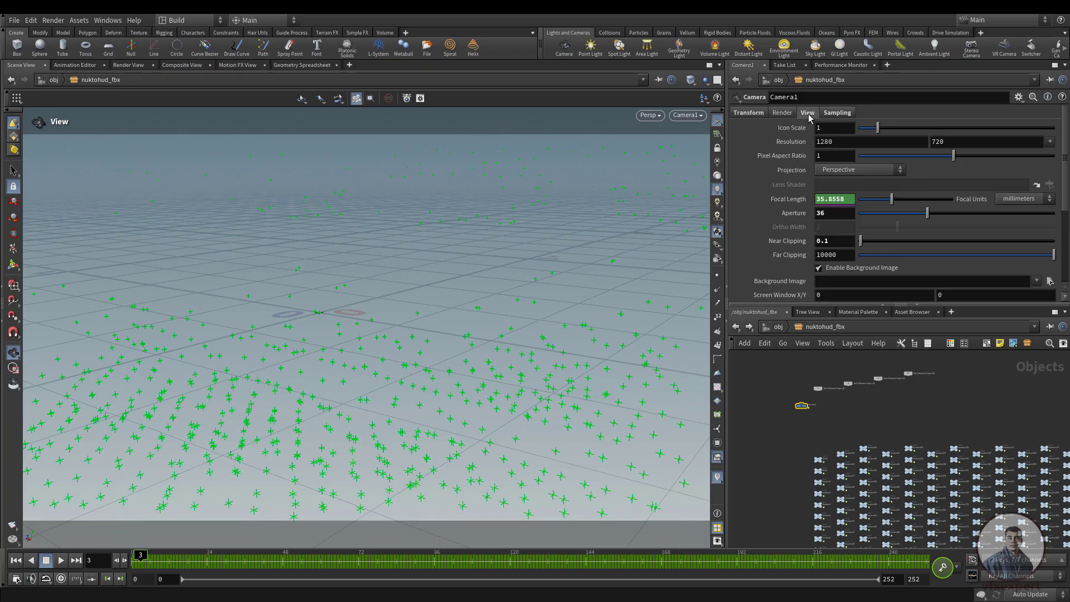
scroll(779, 239, down, 1)
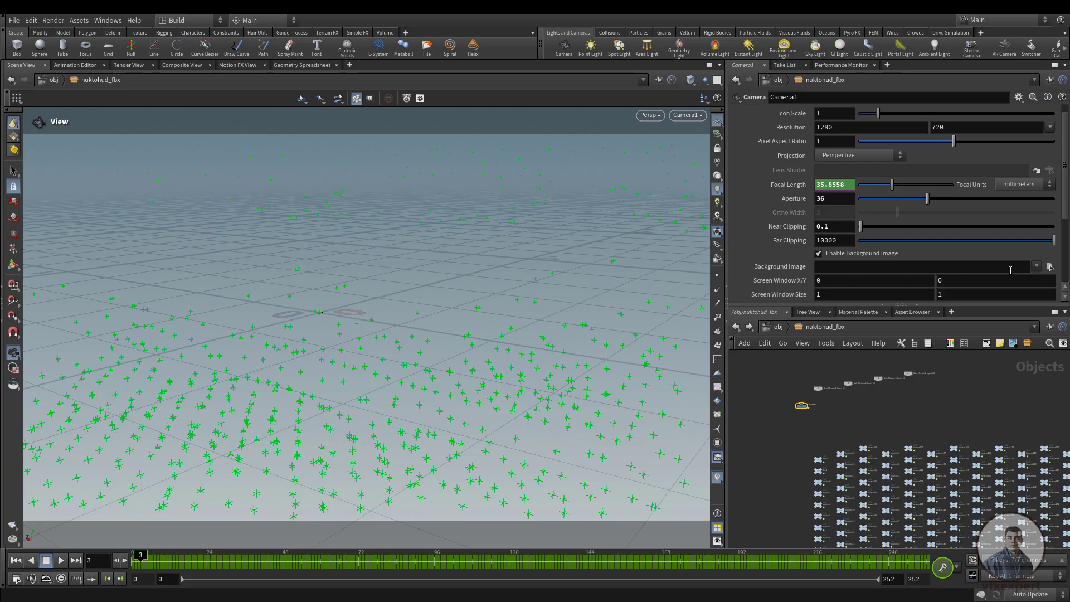
click(1050, 268)
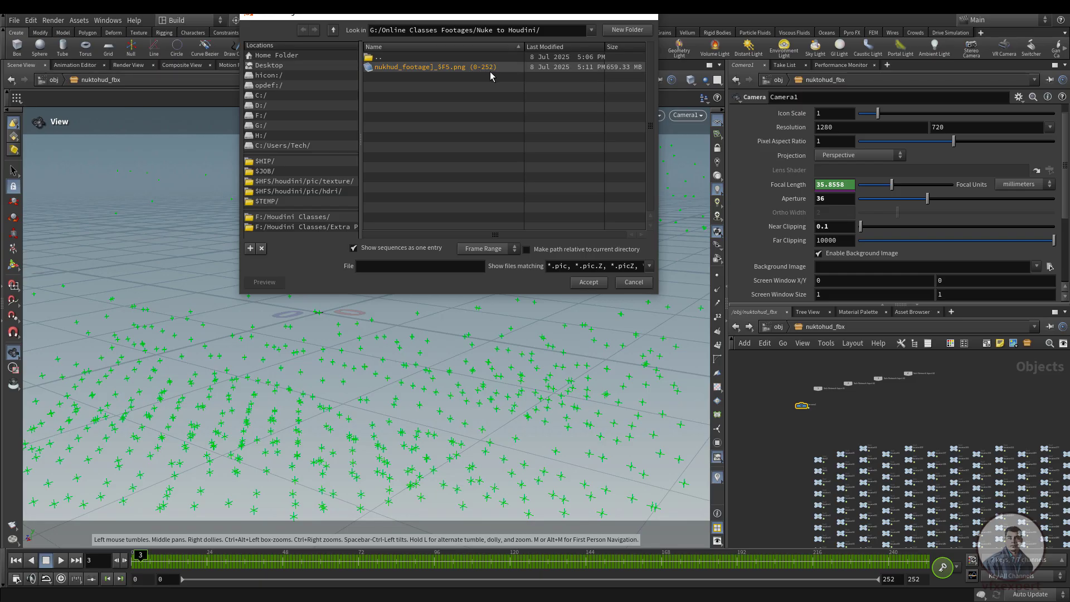
click(464, 68)
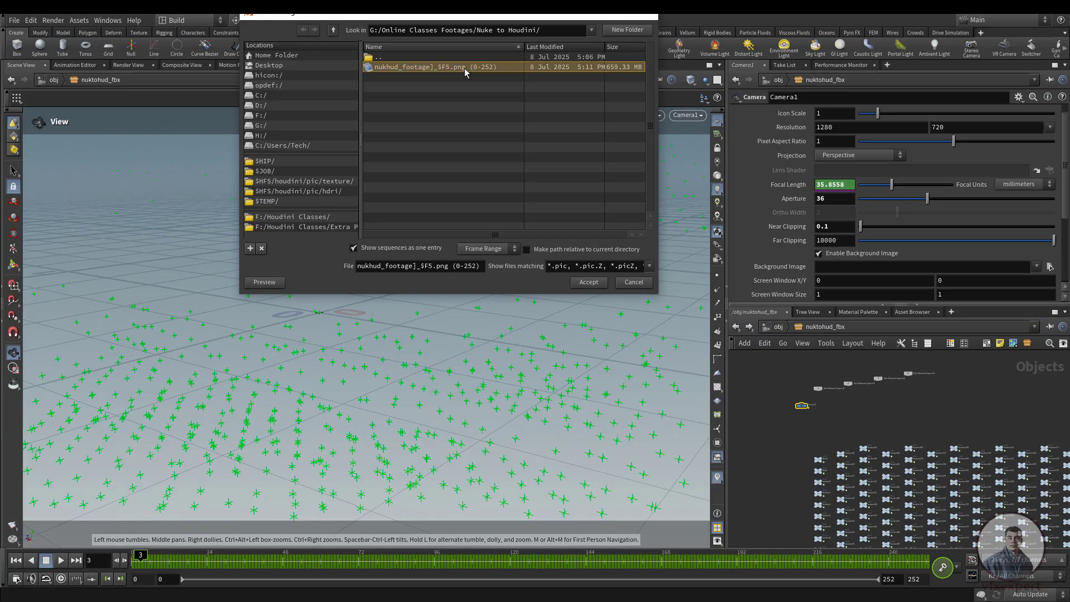
click(588, 282)
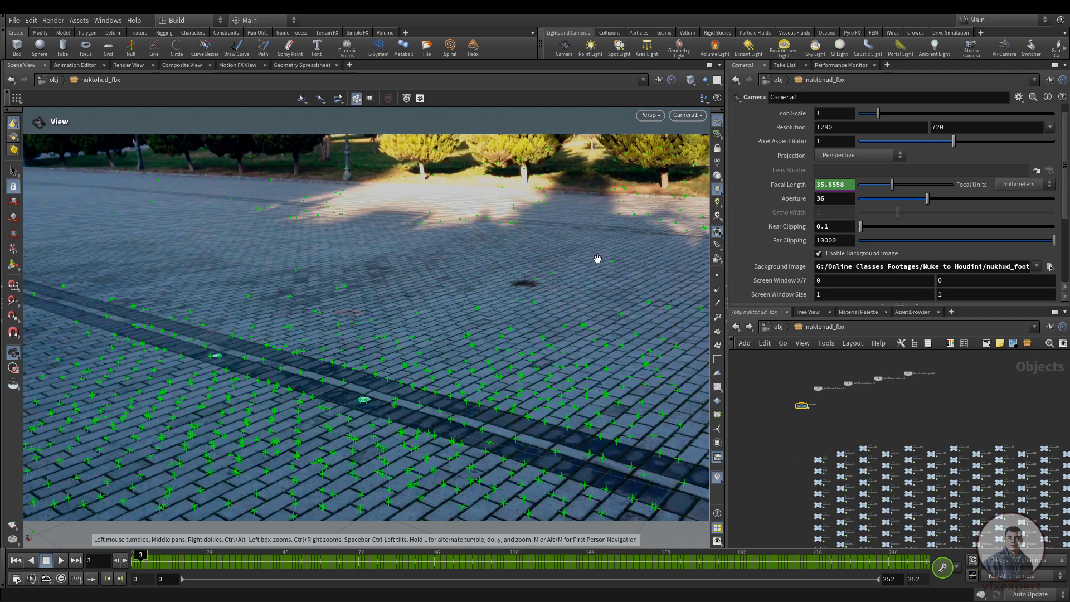
click(752, 432)
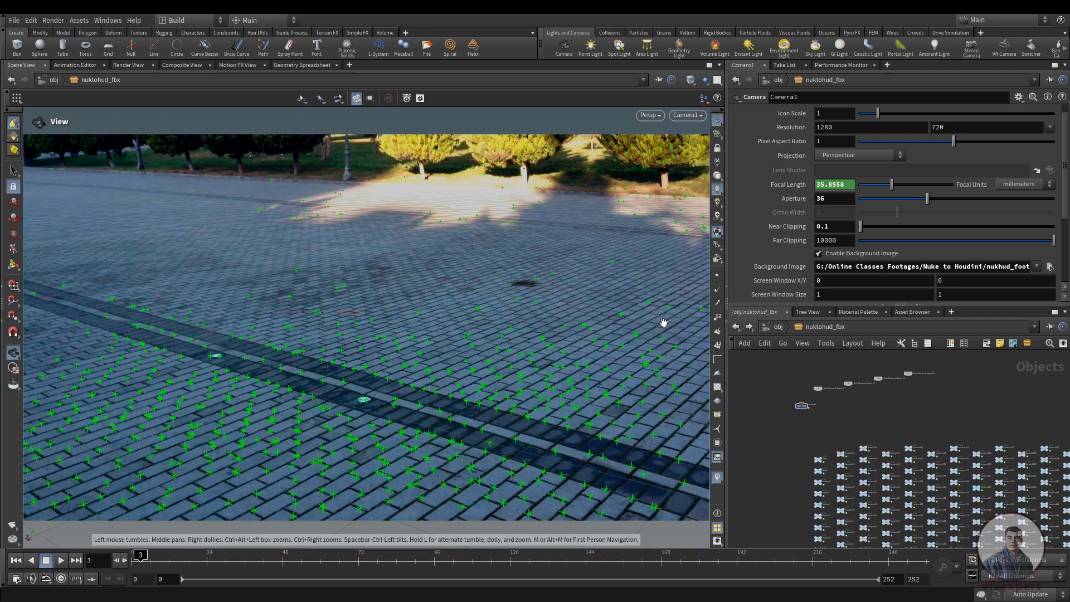
- Play the shot through Camera1 to check the tracked points against the pavement footage, and rewind to frame 0
click(62, 561)
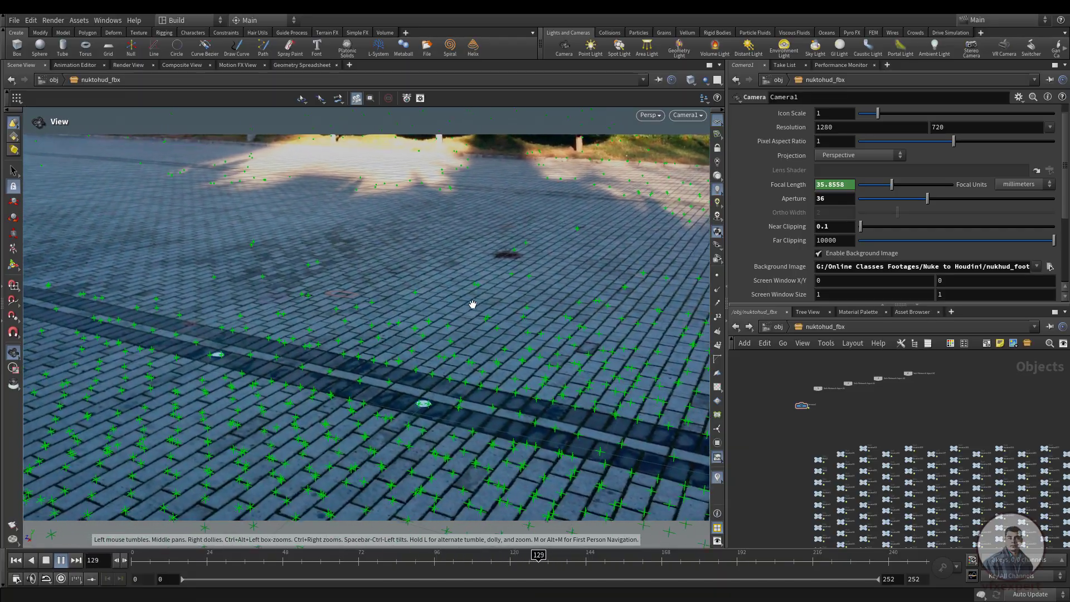
click(62, 561)
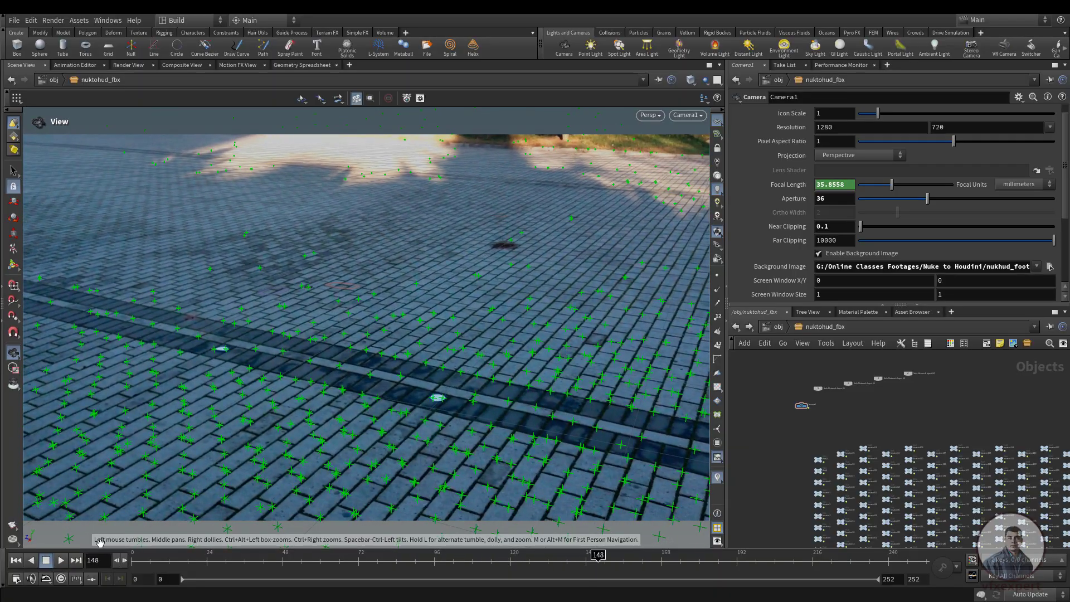
click(16, 560)
- Save the scene and add a Geometry node at the object level above the nuktohud_fbx subnetwork
click(735, 328)
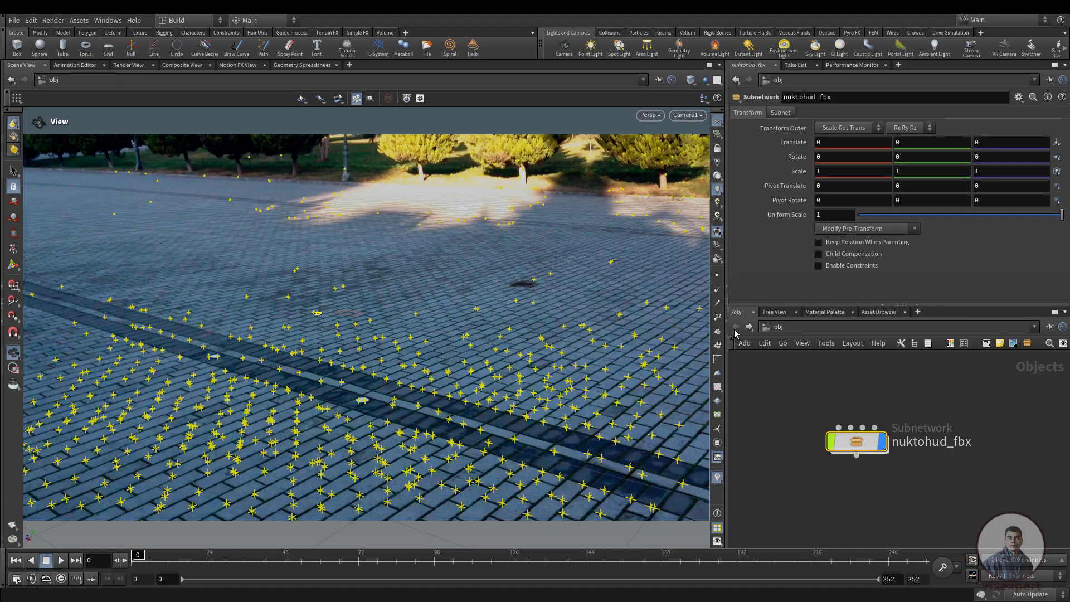
key(ctrl+s)
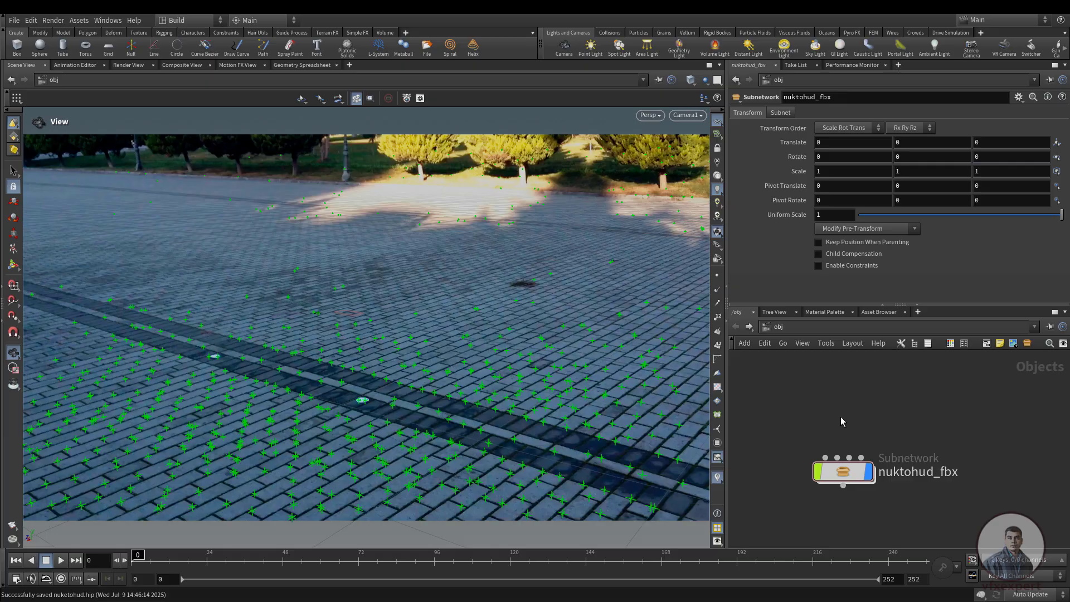
key(Tab)
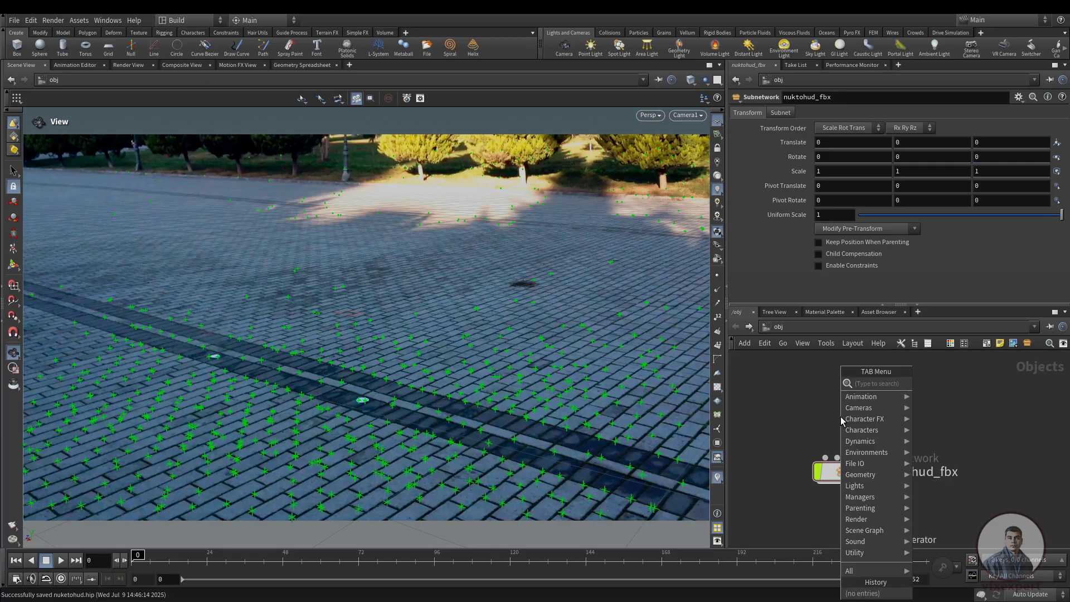
text(geo)
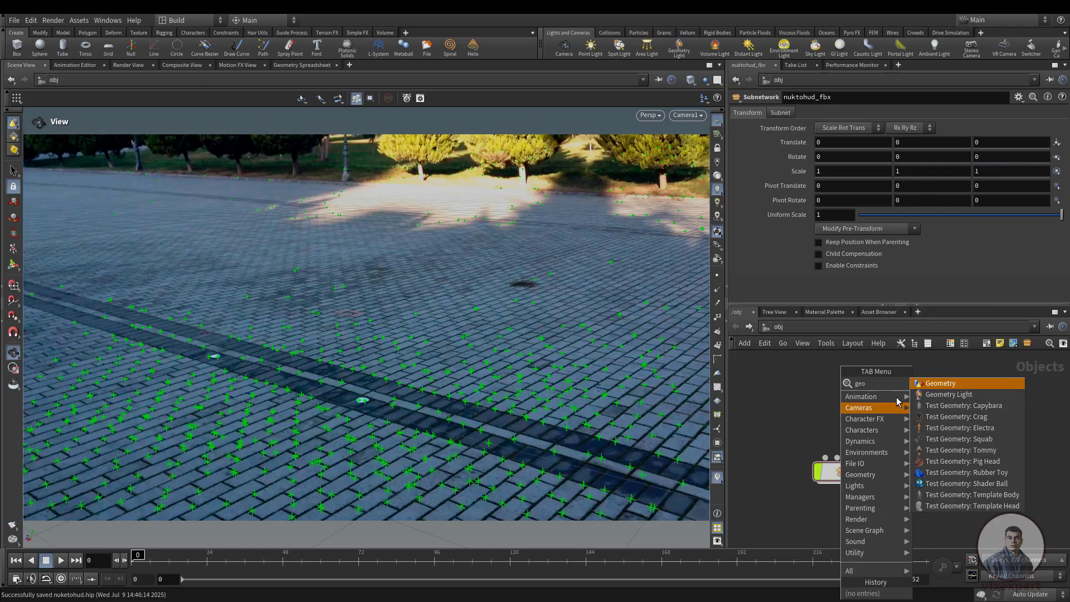
click(941, 384)
click(836, 410)
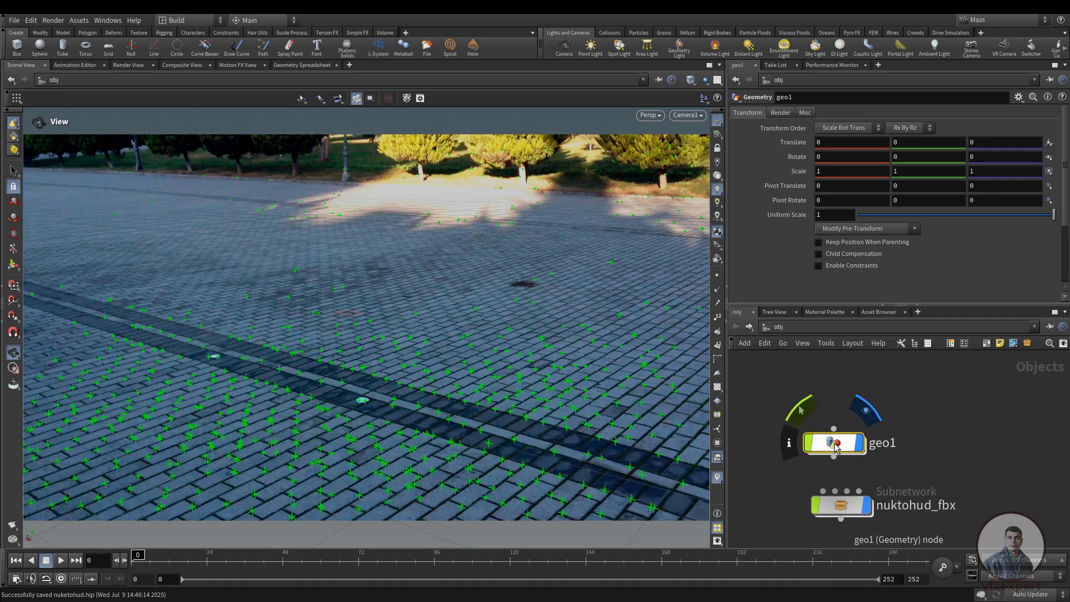
- Add a Box node inside the geo1 geometry network
double_click(831, 440)
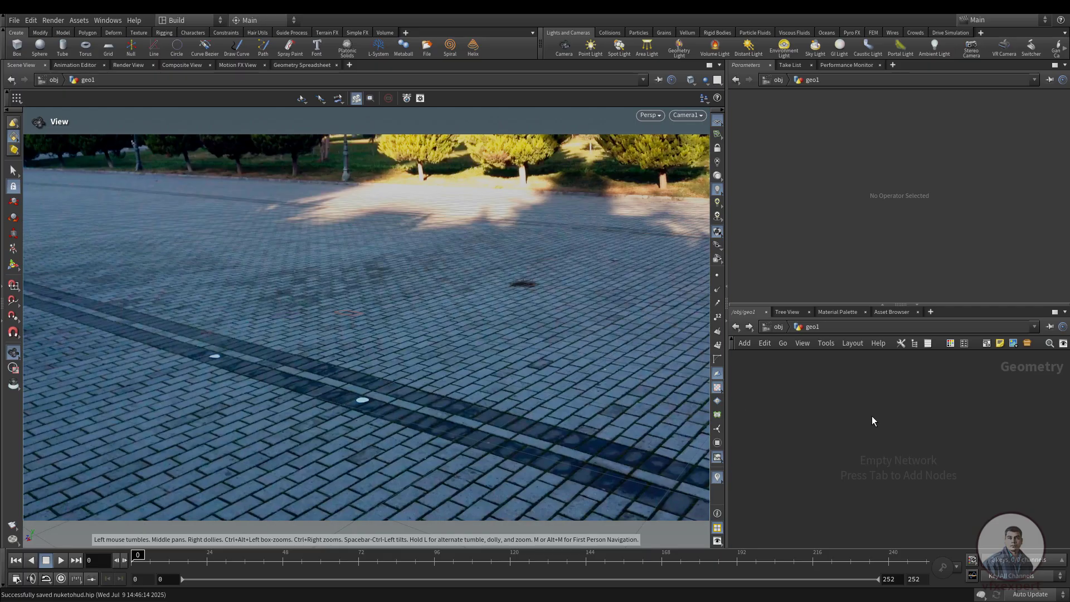
key(Tab)
text(box)
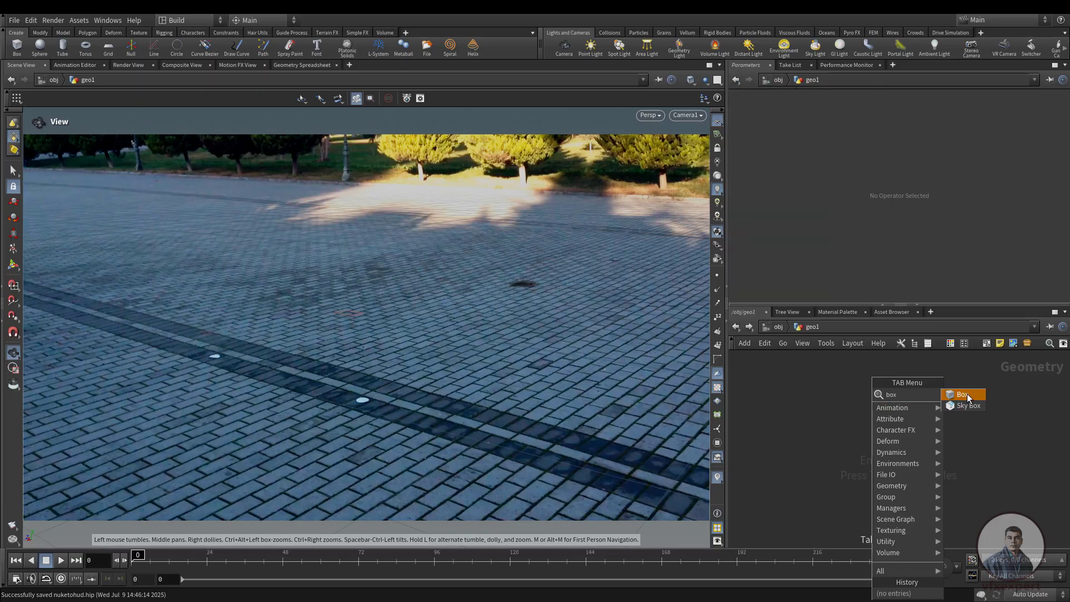
key(Return)
click(861, 399)
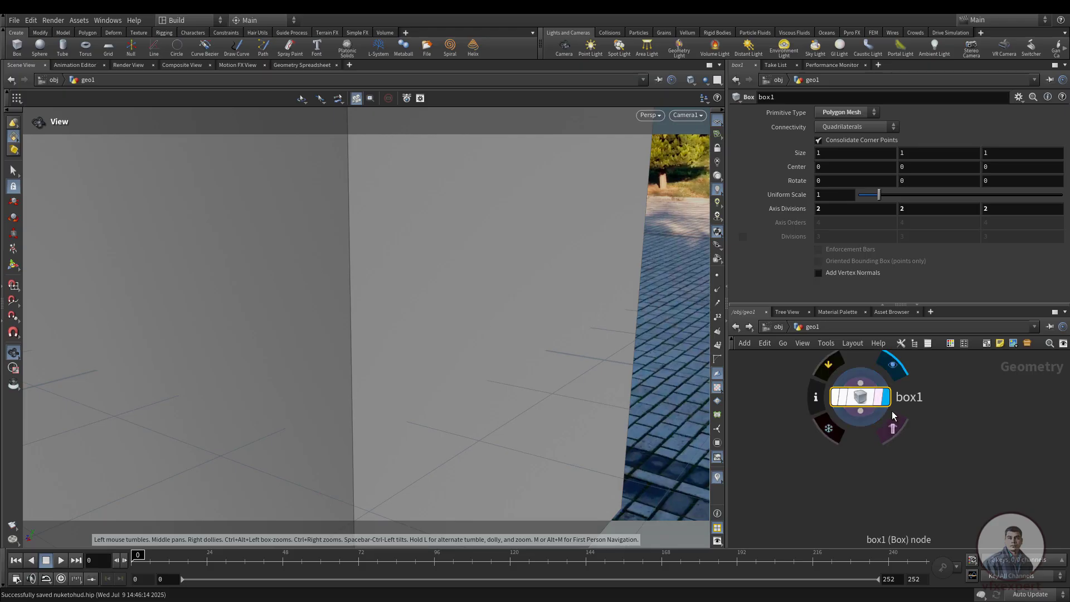
- Connect a Transform node to the box's output, set its uniform scale to .001 and display its result
drag(852, 424, 858, 477)
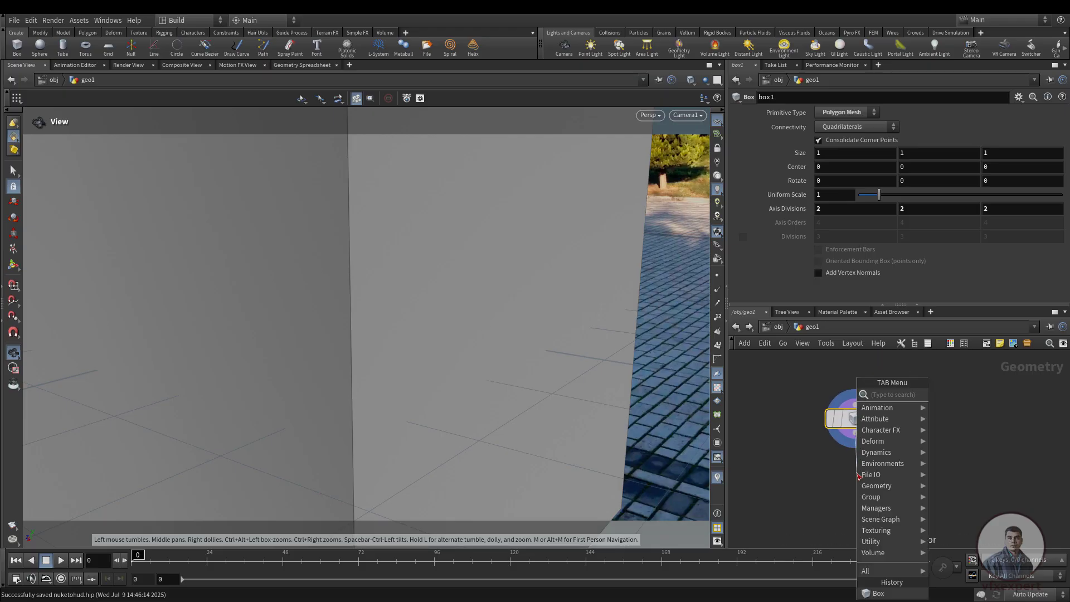
text(tra)
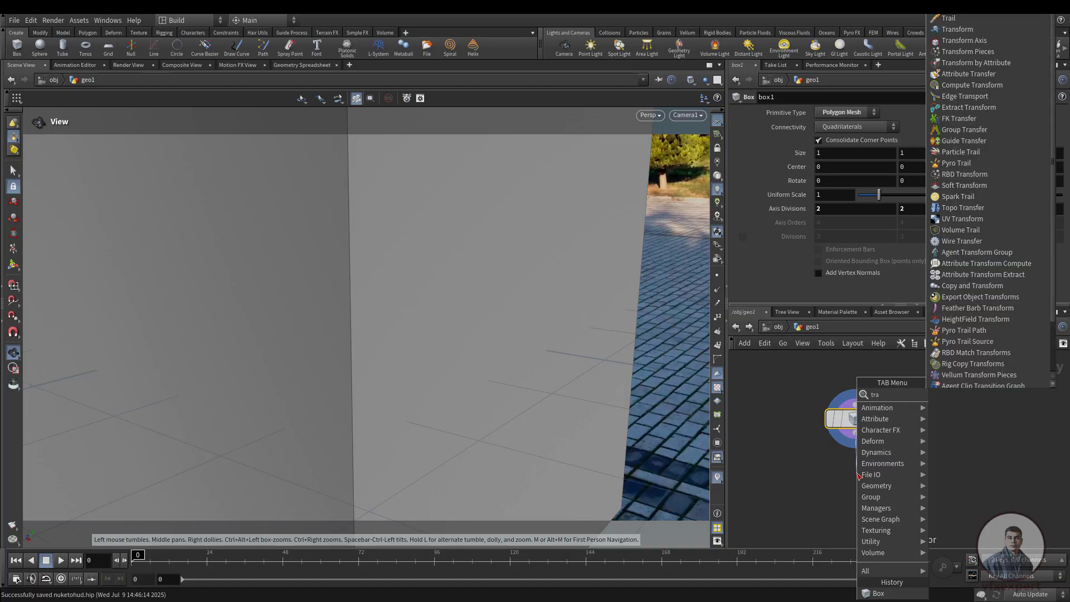
text(ns)
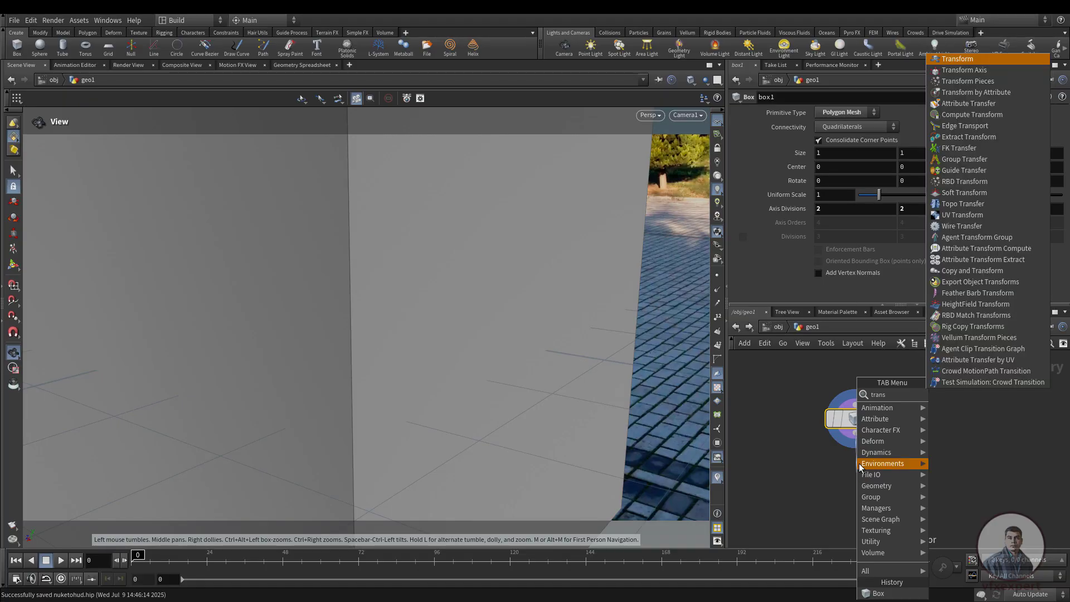
click(960, 59)
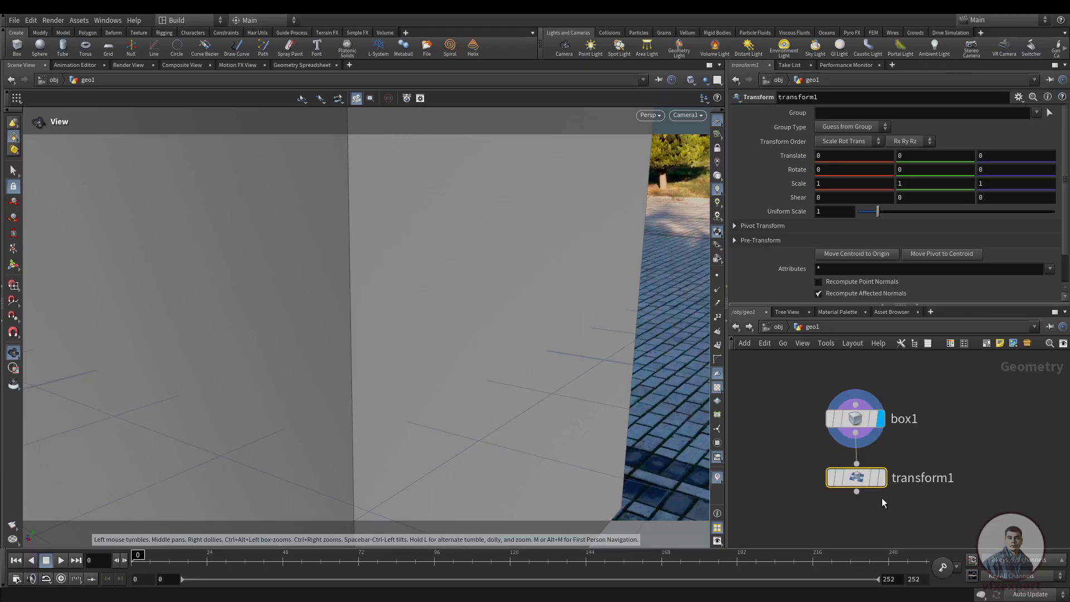
mouse_move(857, 478)
key(Return)
click(882, 481)
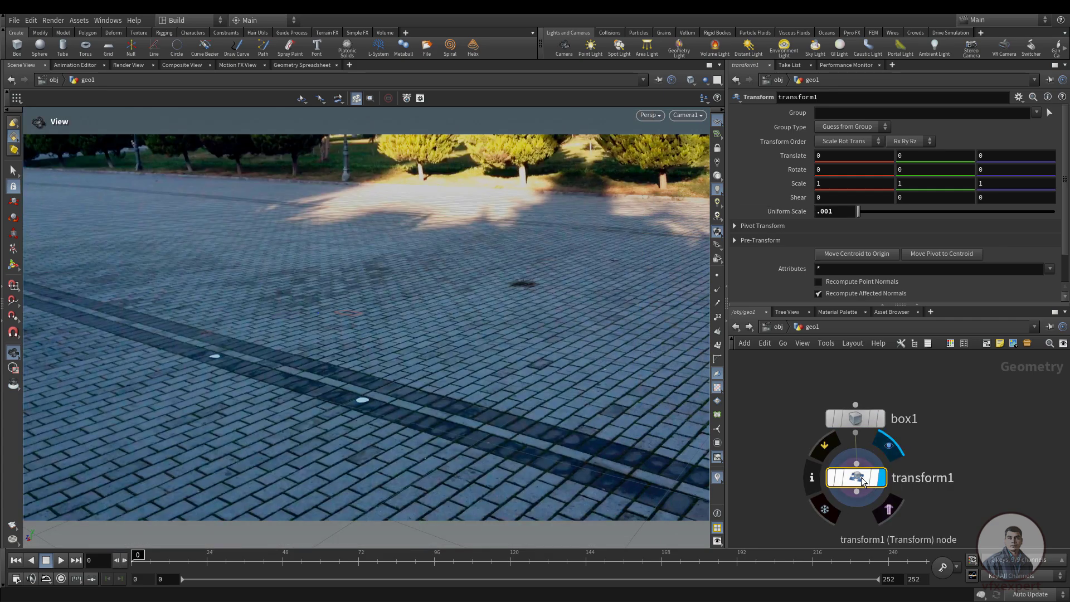
- Try uniform scales of .01, .5 and .3 on the Transform node to size the box against the footage
click(829, 211)
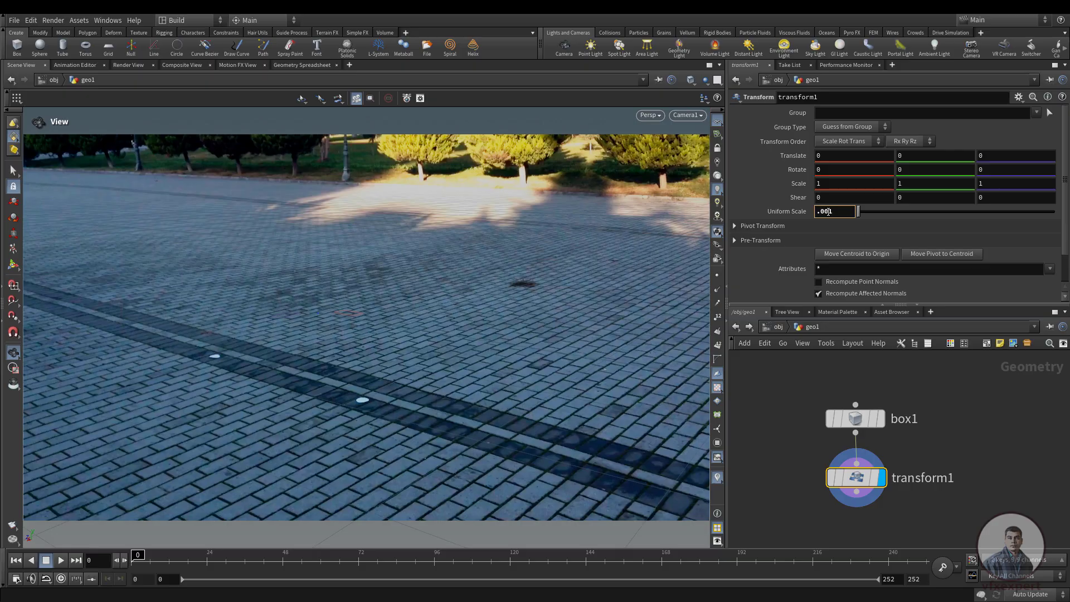
click(935, 409)
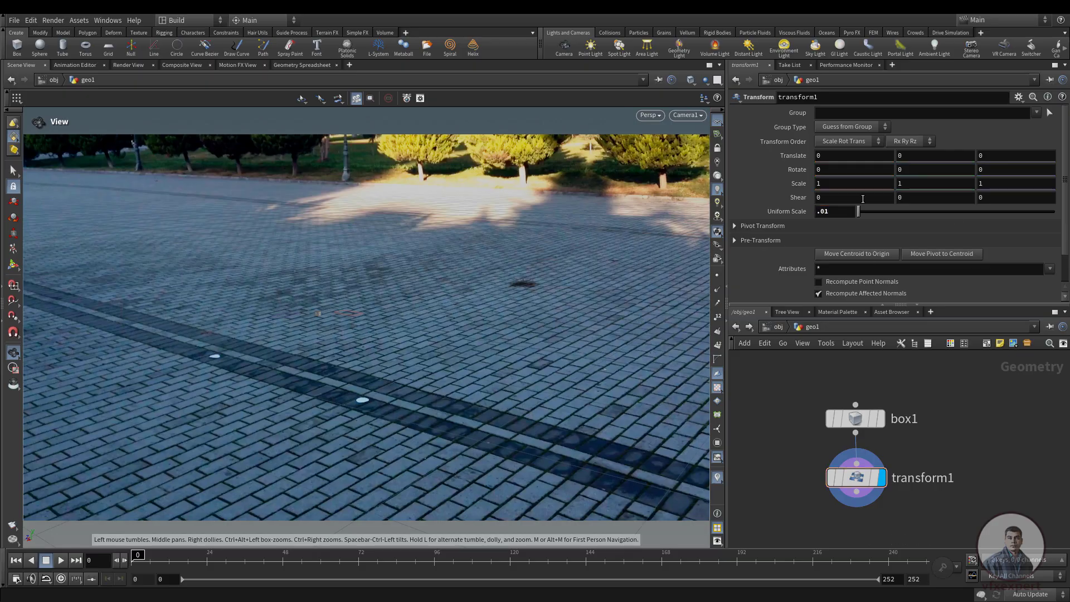
click(833, 211)
key(Return)
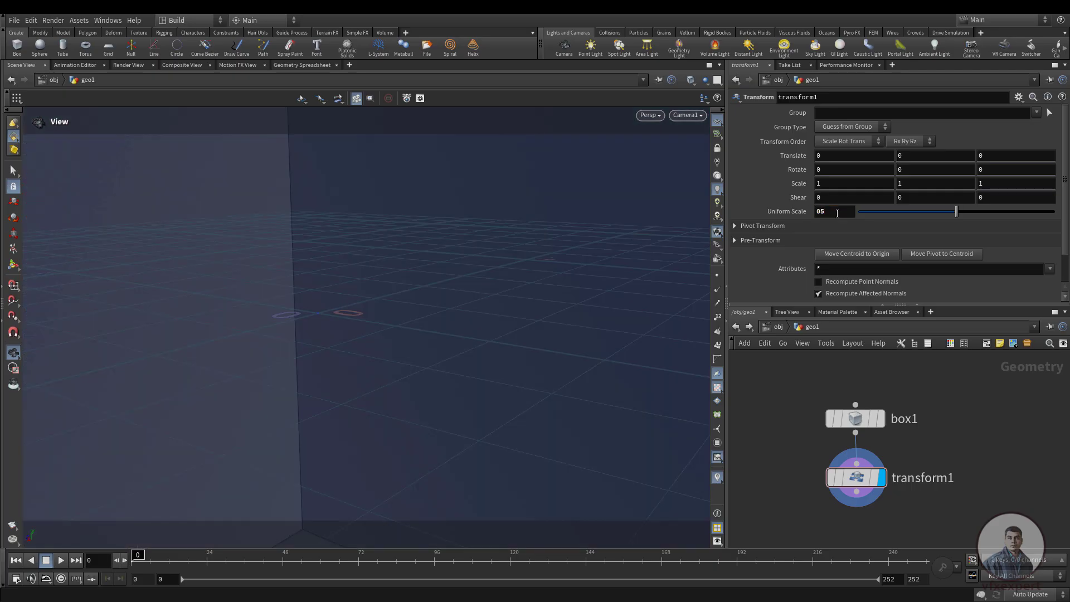
text(.5)
key(Return)
click(823, 213)
key(BackSpace)
text(3)
key(Return)
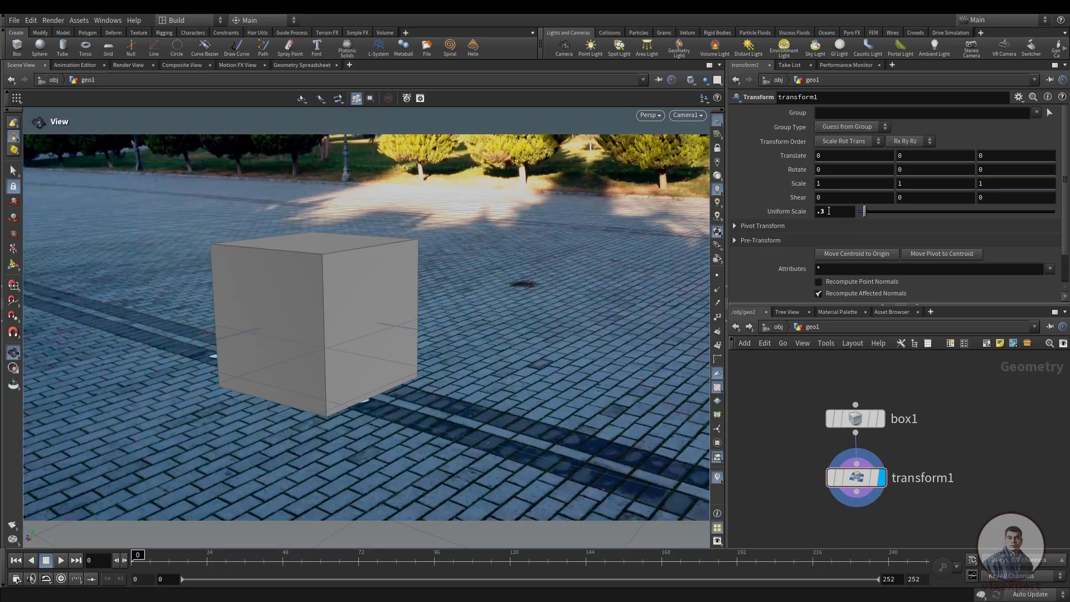
- Set the Transform node's uniform scale to .1, and try refining it with .1.5
click(821, 213)
text(1)
key(Return)
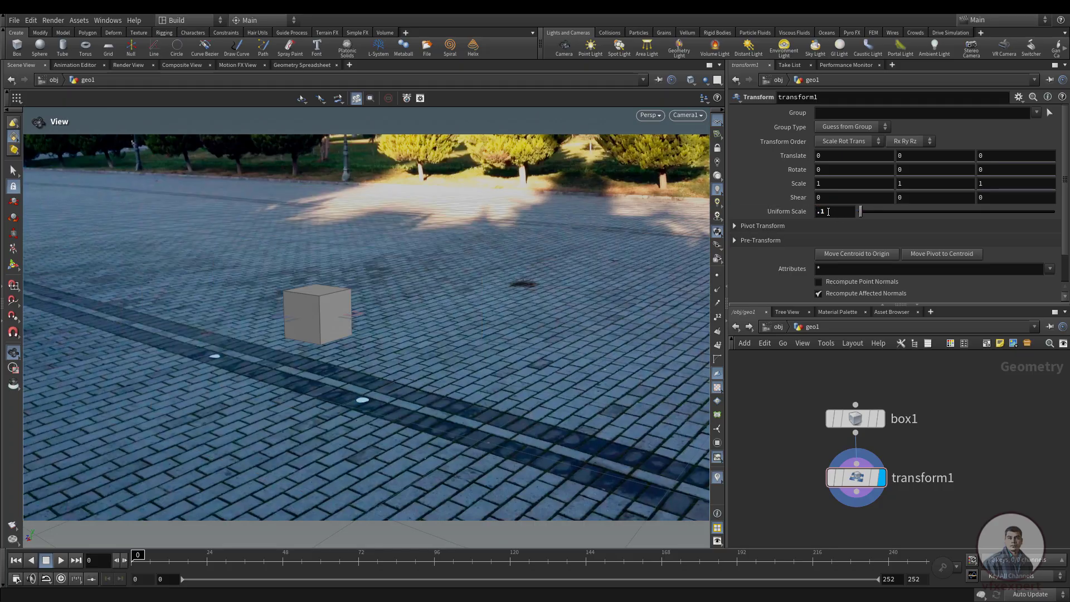
click(828, 212)
text(.5)
key(Return)
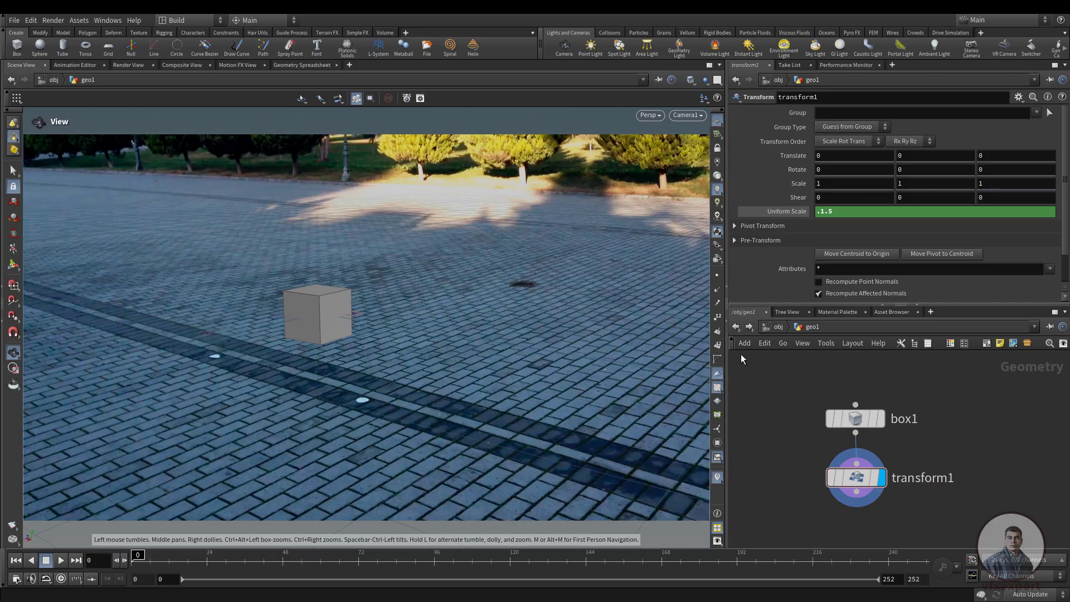
- Return to the object level and scrub to frame 53 and back to frame 1 to check how the box sticks to the pavement
click(737, 326)
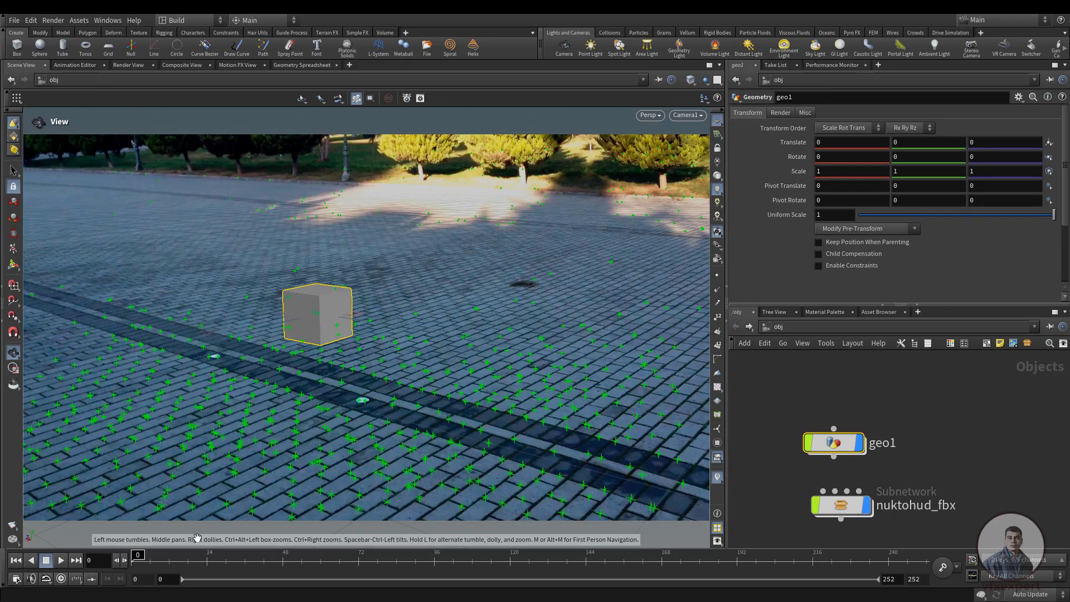
drag(139, 555, 298, 558)
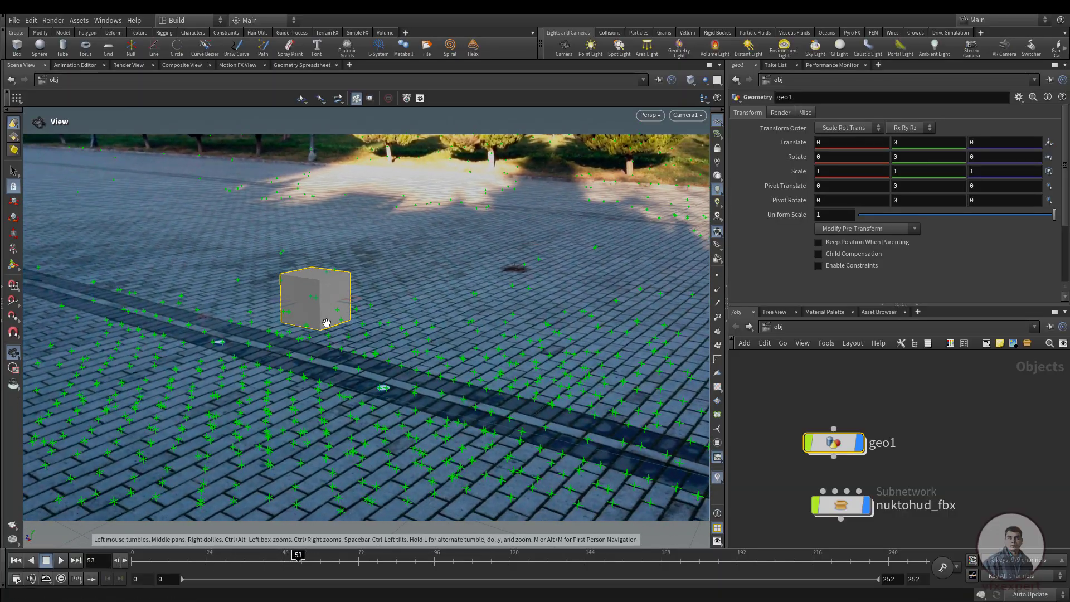
drag(299, 555, 134, 556)
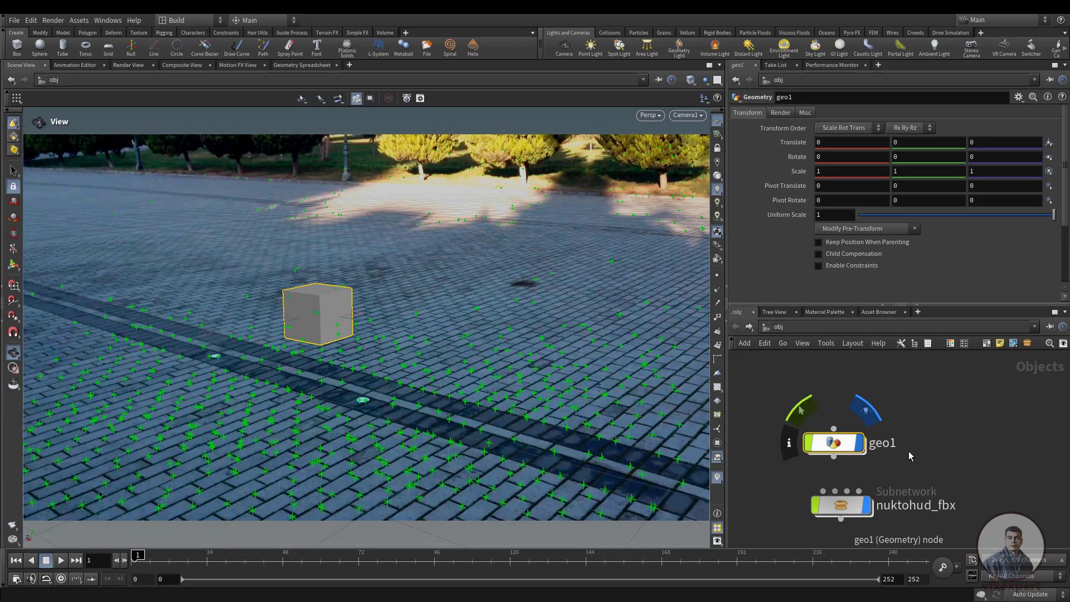
- Reopen geo1 and orbit out of the Camera1 view to inspect how the box sits relative to the ground grid
double_click(833, 444)
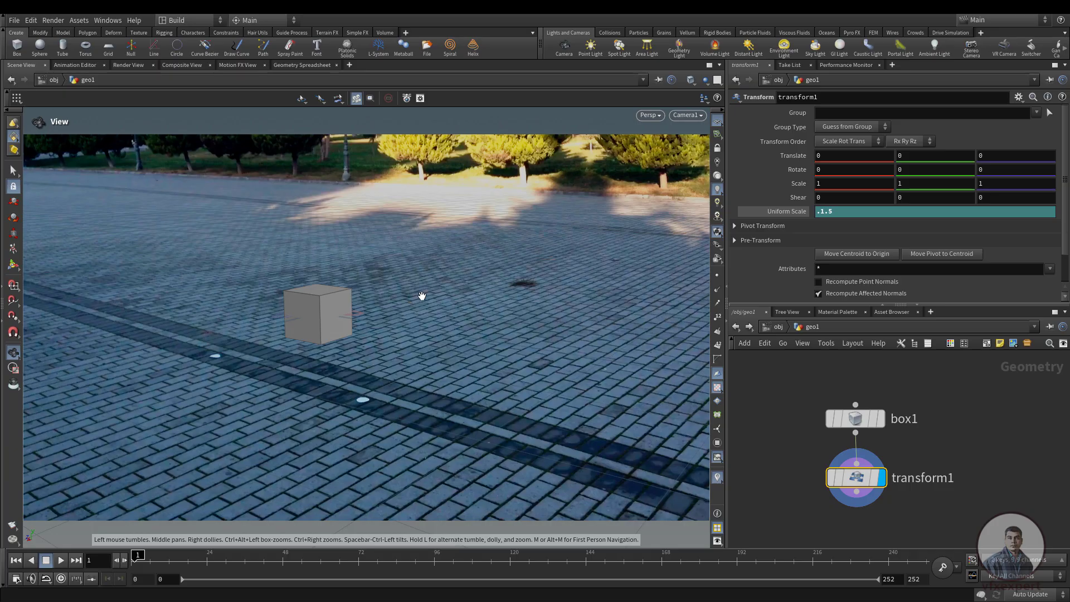
drag(402, 340, 422, 346)
drag(381, 403, 387, 401)
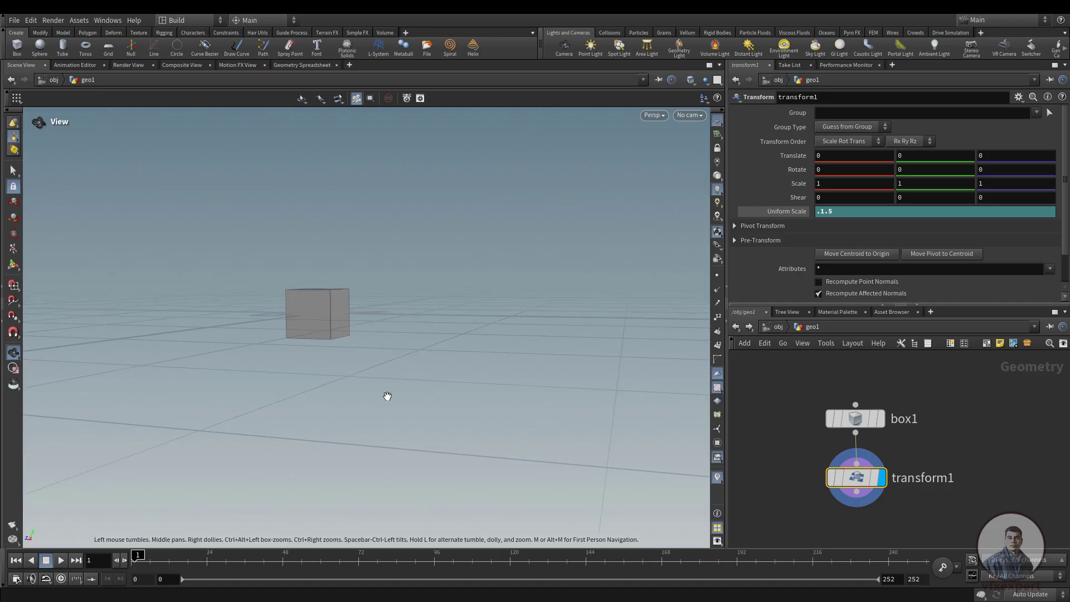
- Raise the box to 0.05 in Translate Y, checking it in the top and front views so its base meets the ground line
key(space+2)
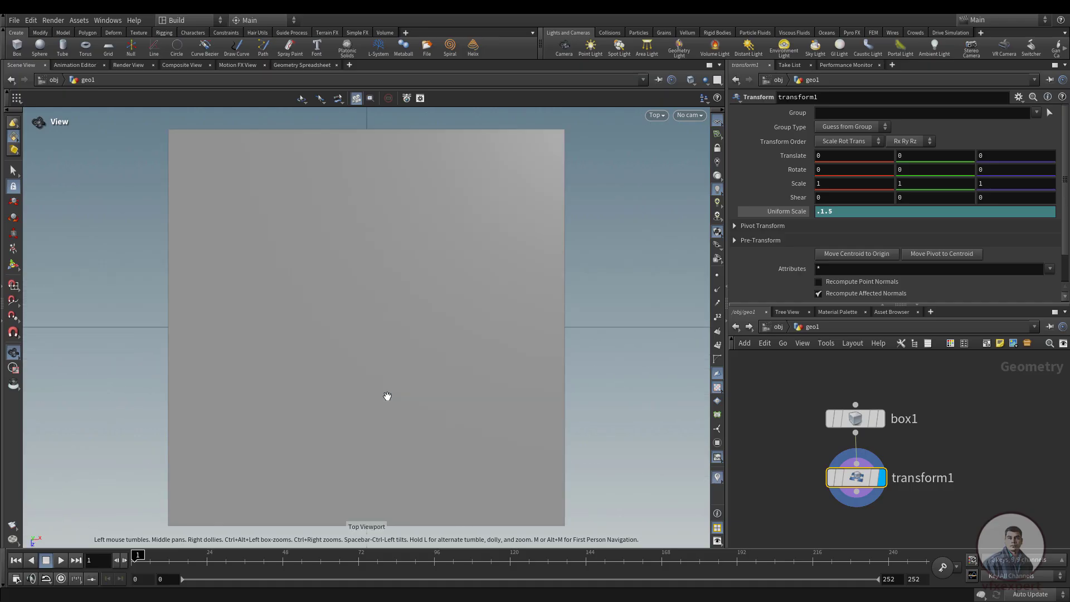
scroll(388, 396, down, 8)
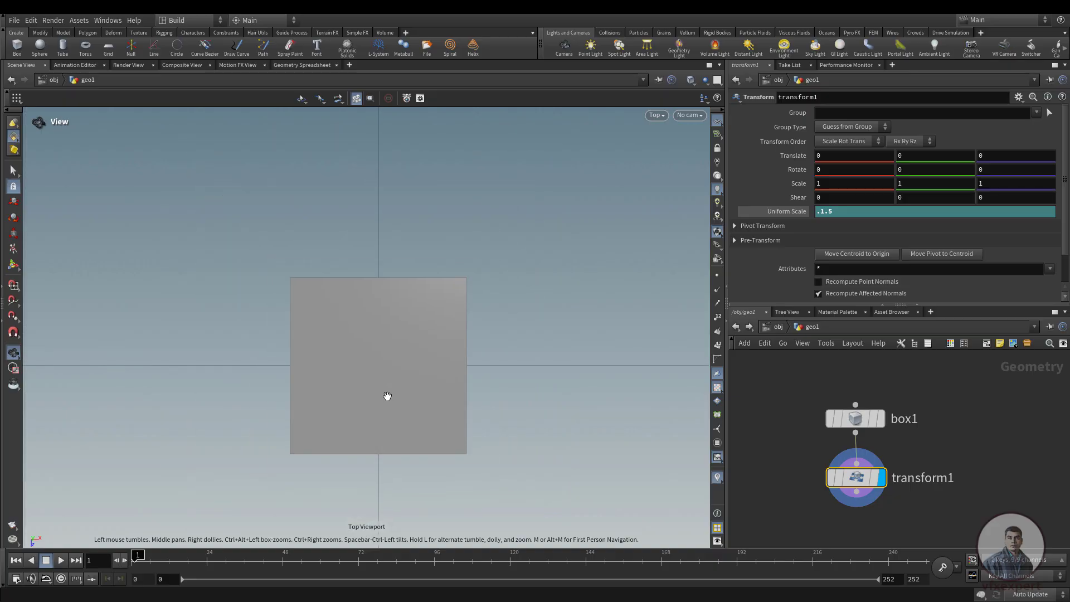
scroll(387, 395, down, 3)
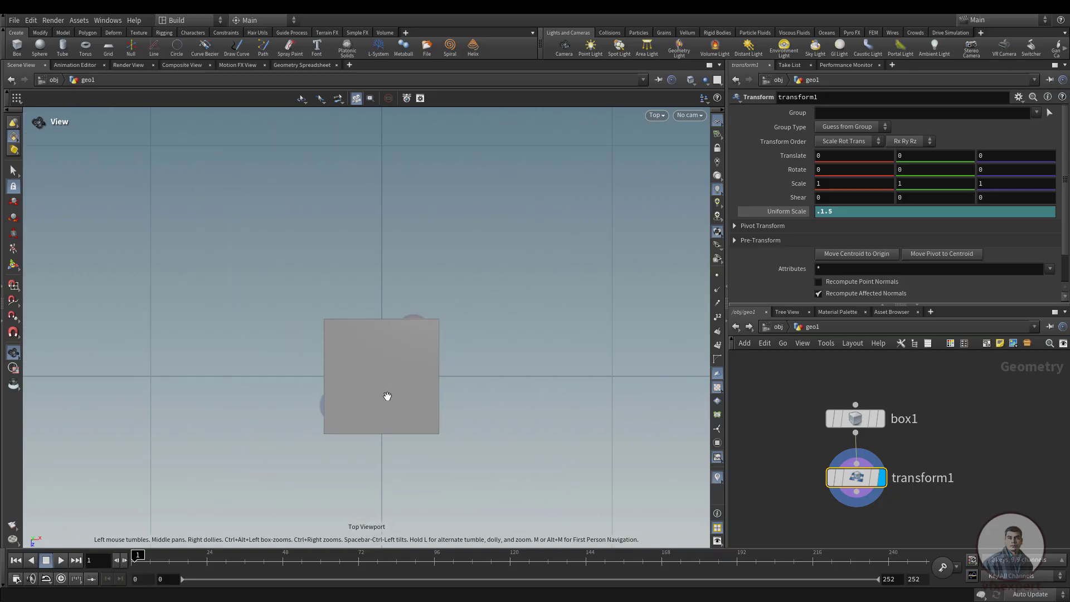
key(space+3)
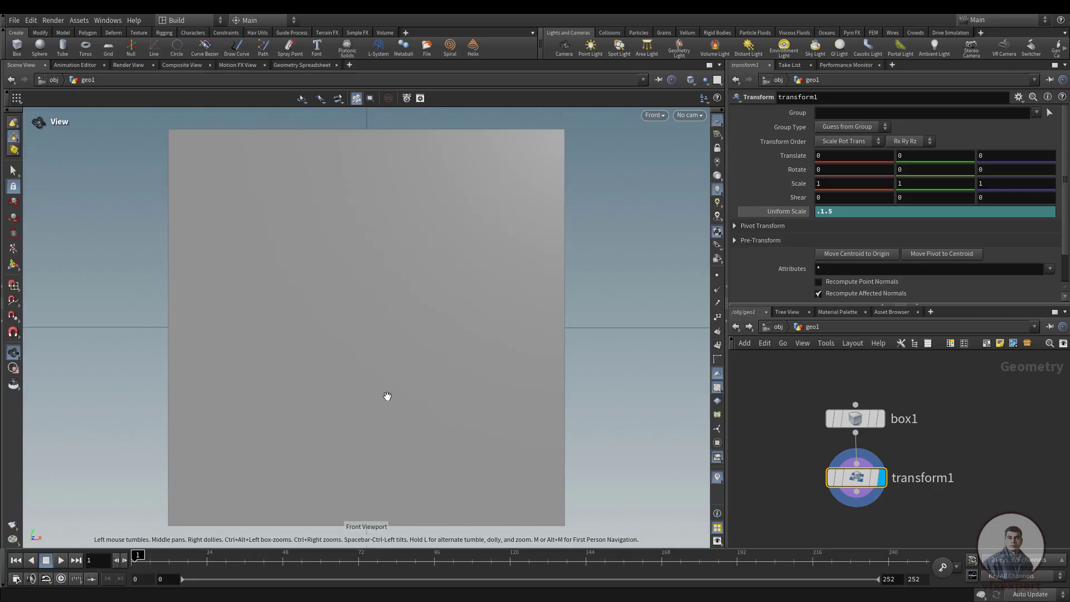
key(space+2)
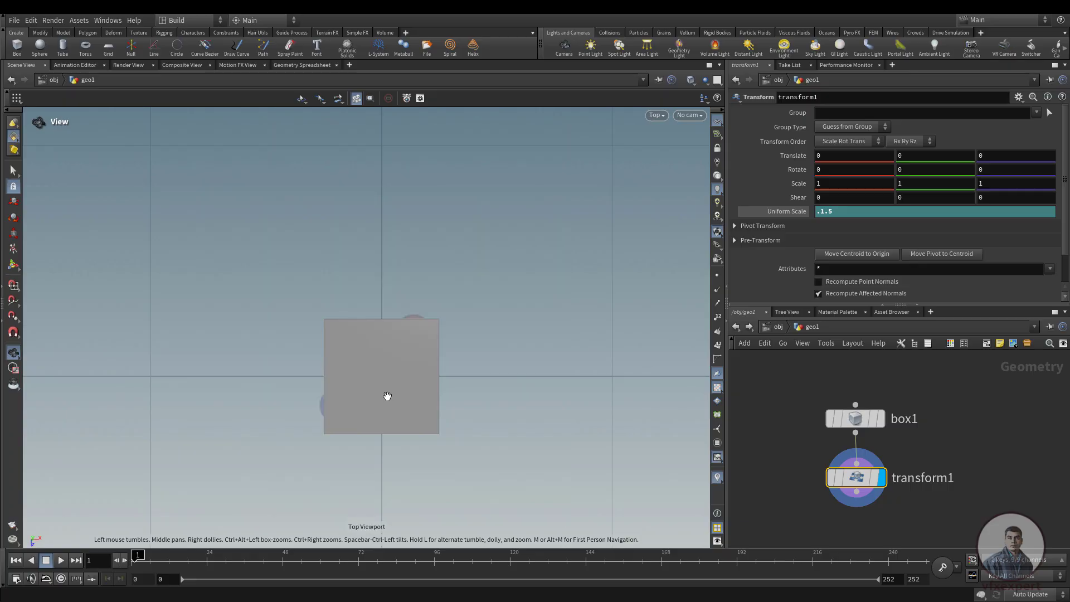
key(space+3)
scroll(387, 396, down, 5)
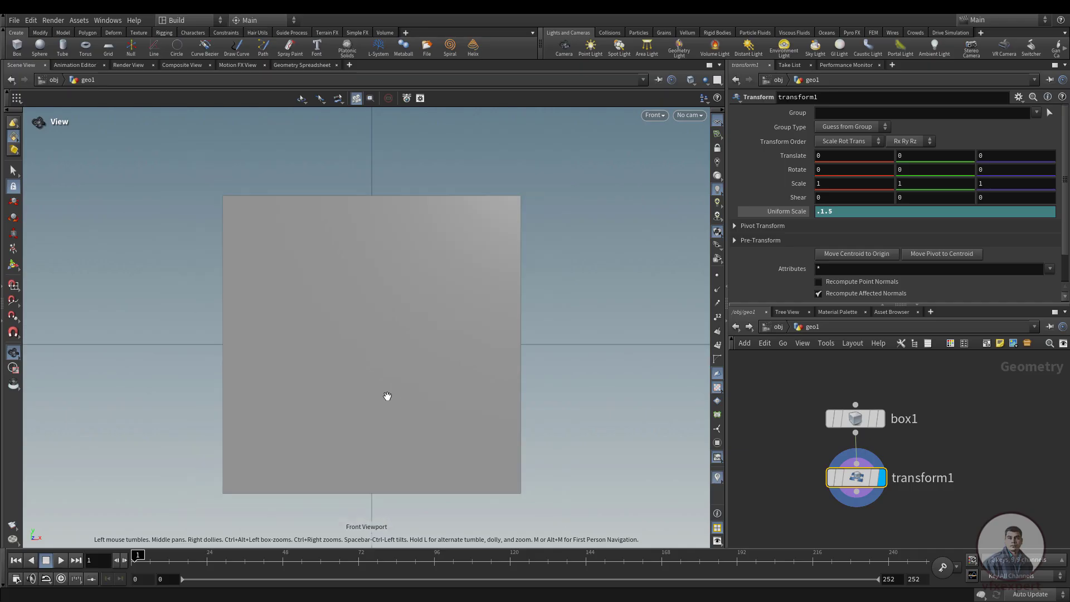
mouse_move(857, 483)
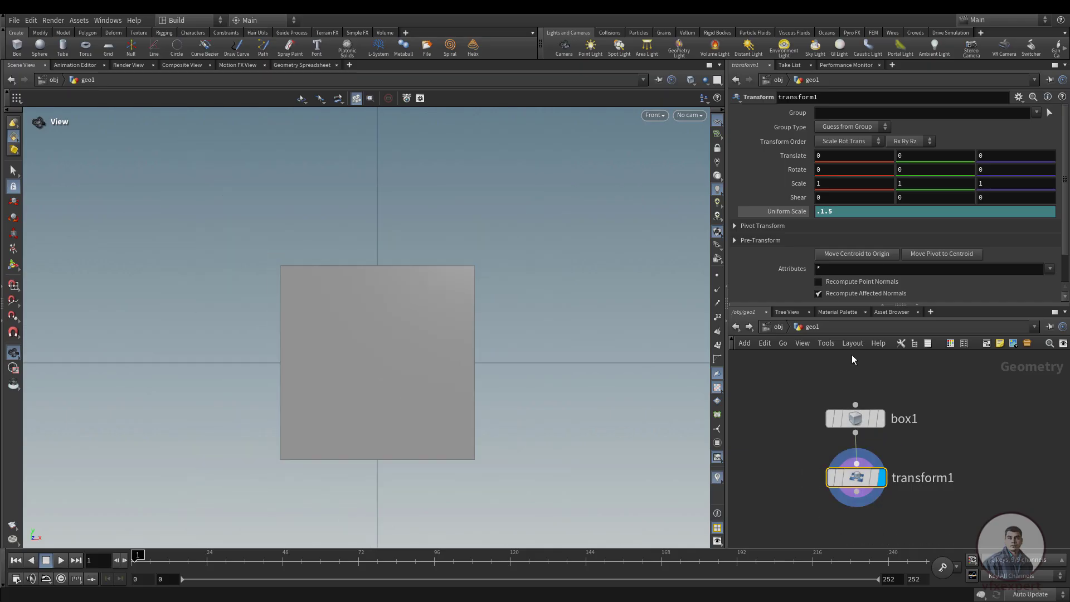
mouse_move(918, 157)
middle_down()
mouse_move(929, 151)
mouse_move(925, 176)
middle_up()
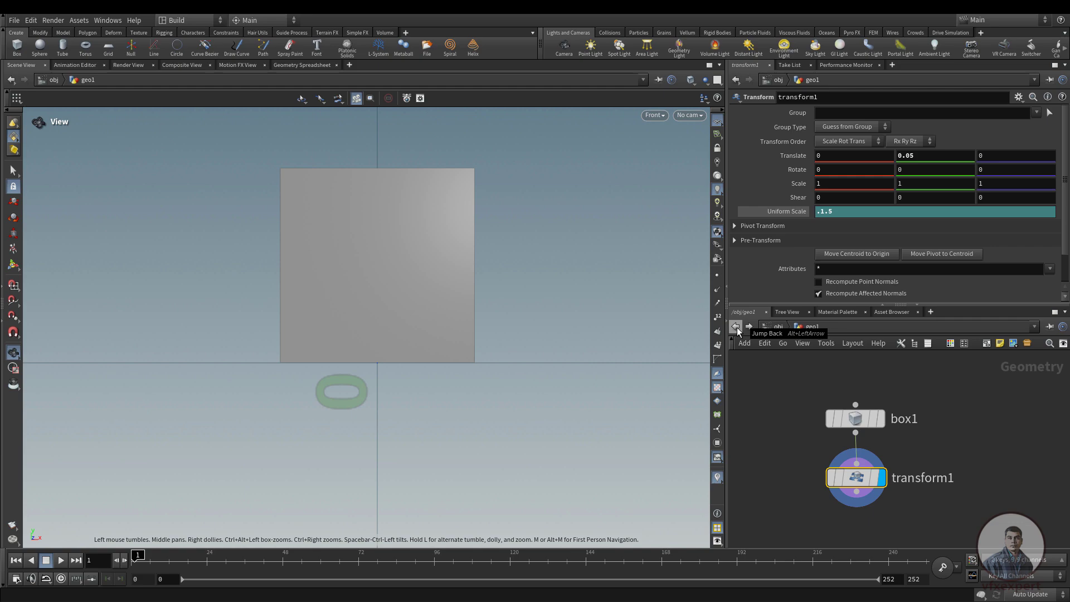
- Return to the perspective view, orbit around the raised box, and look through Camera1 again
key(space+1)
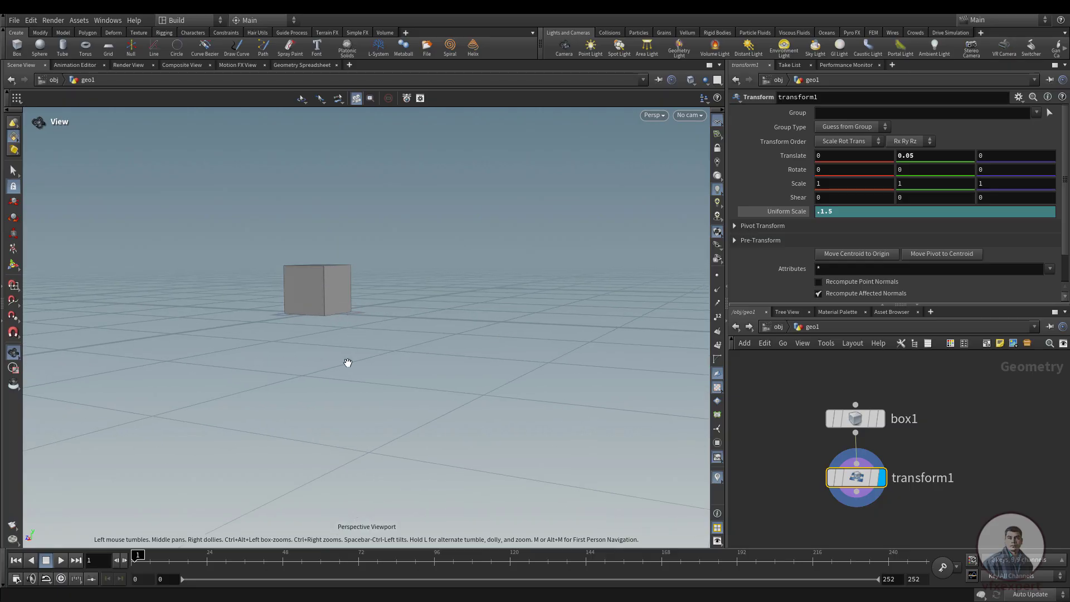
drag(348, 362, 400, 405)
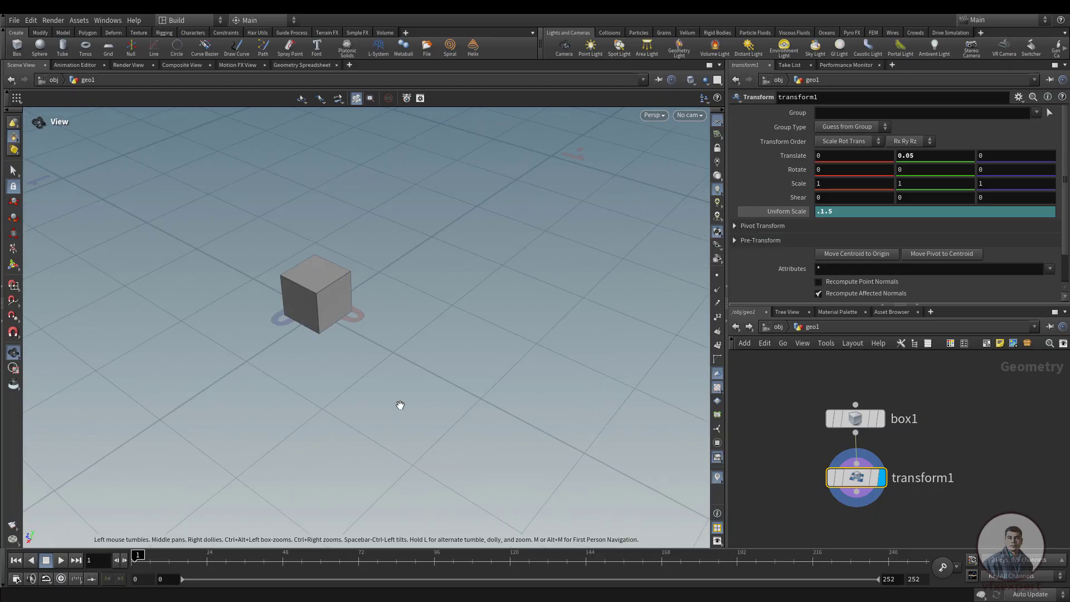
click(689, 115)
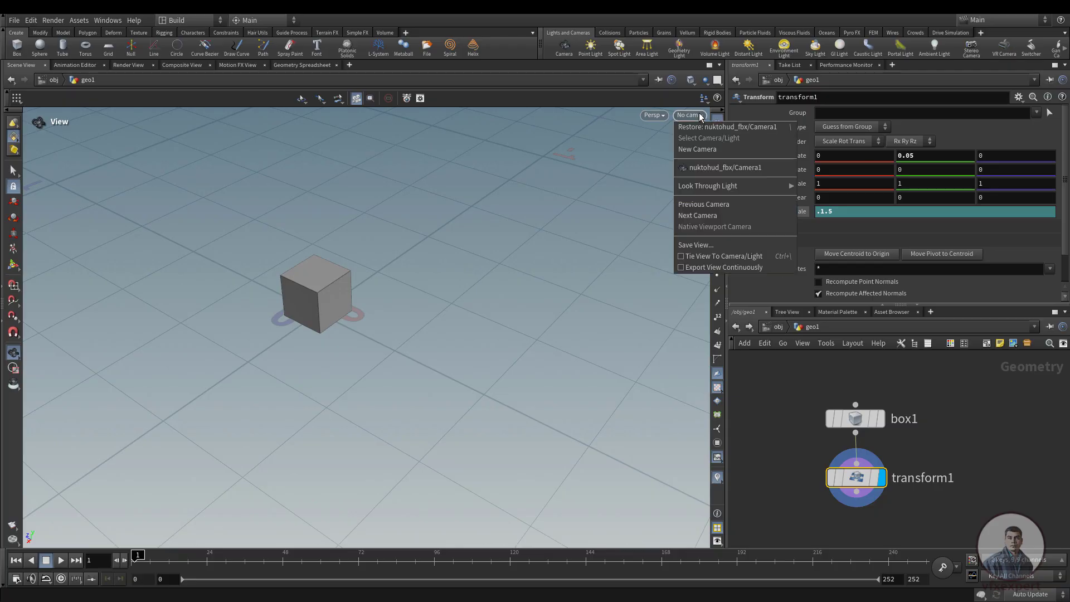
click(721, 168)
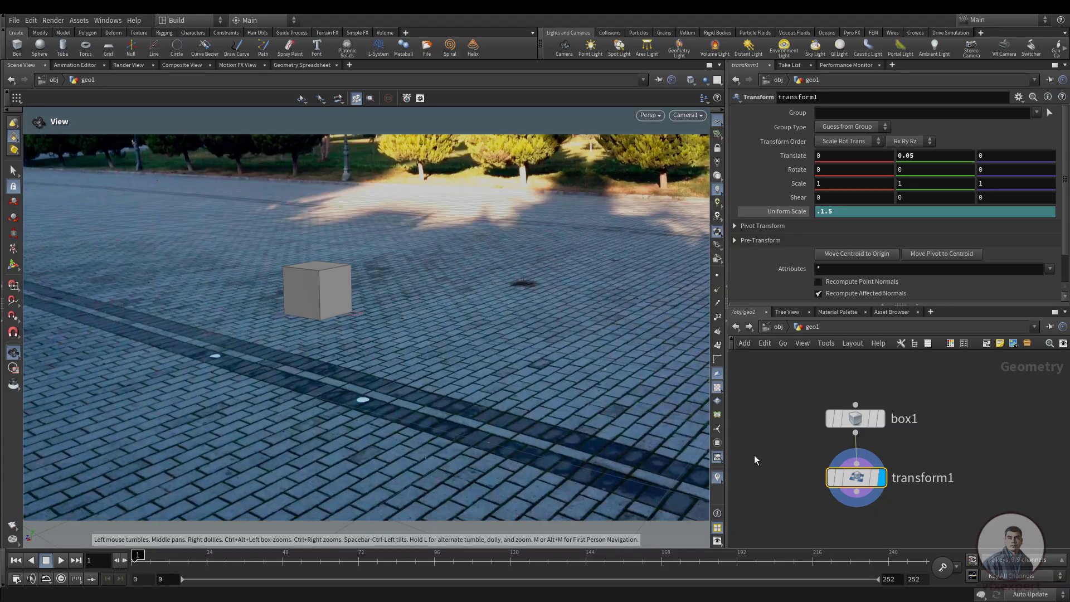
click(748, 365)
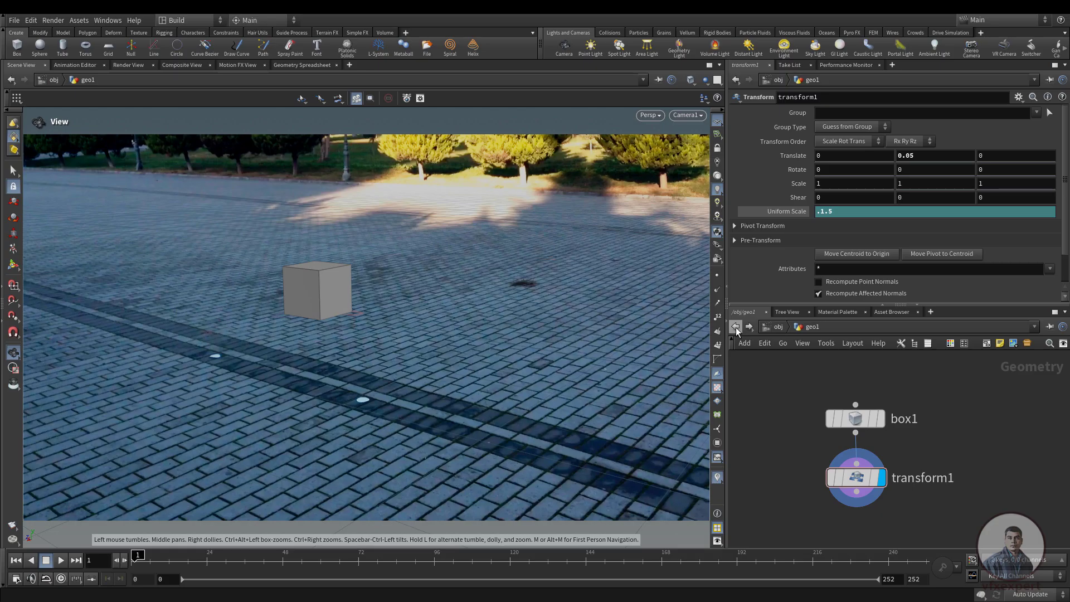
- Play back the shot and scrub to frame 90 to check the box against the pavement, and save the scene
click(61, 560)
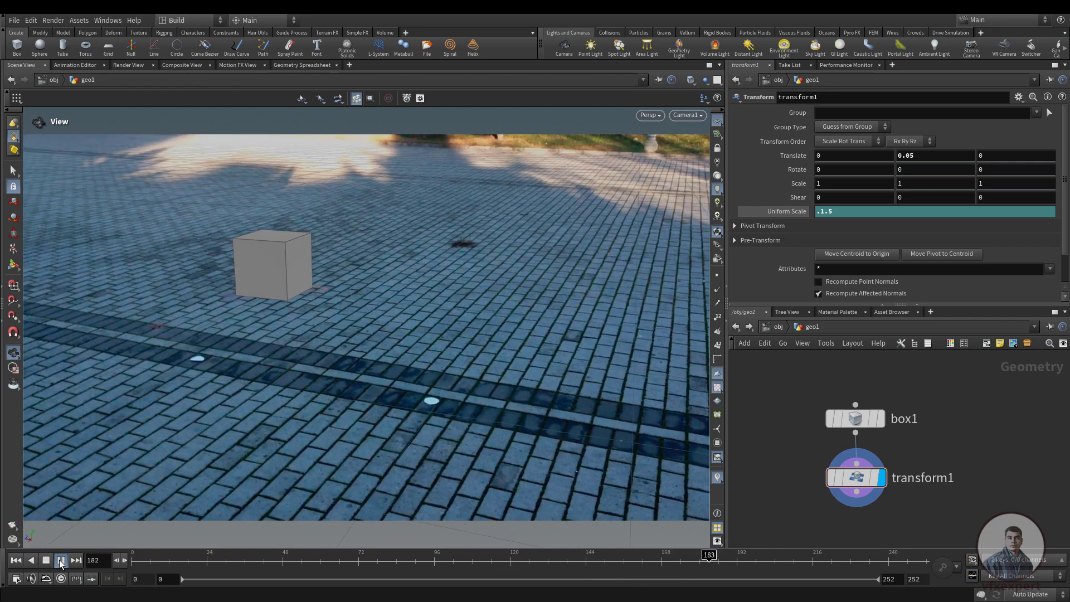
click(60, 562)
drag(209, 563, 417, 563)
key(ctrl+s)
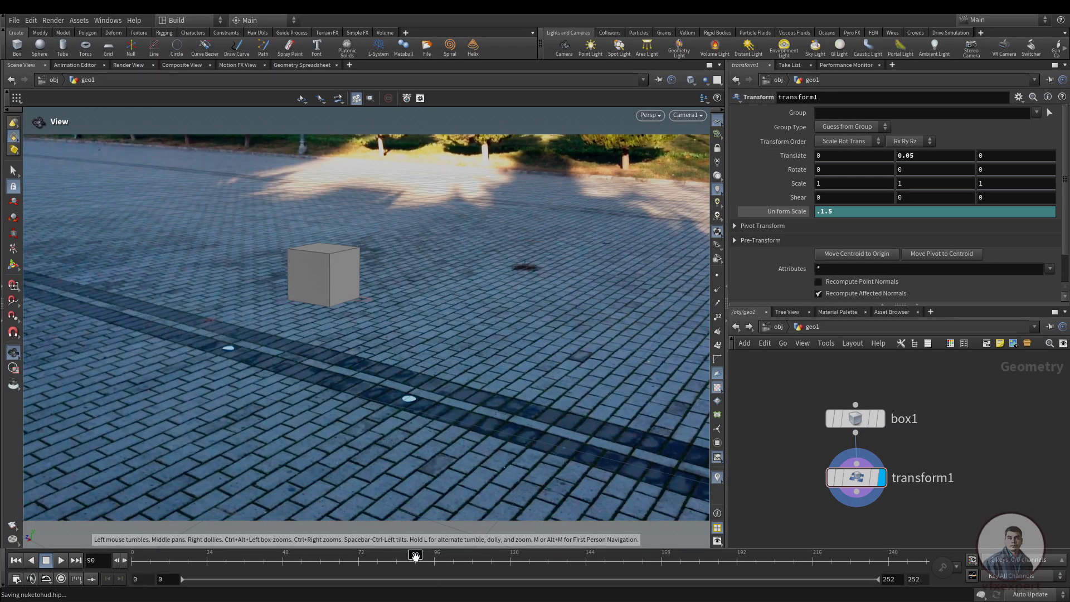
- Add the Crag test geometry beside the box with its own Transform node, displayed at a uniform scale of .05
middle_drag(790, 457, 878, 456)
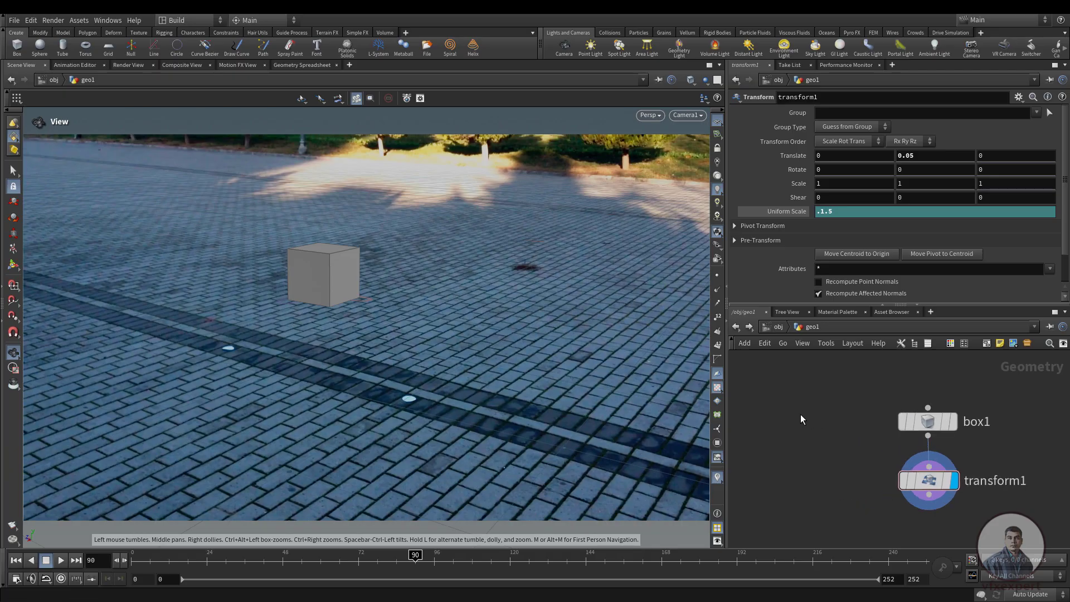
key(Tab)
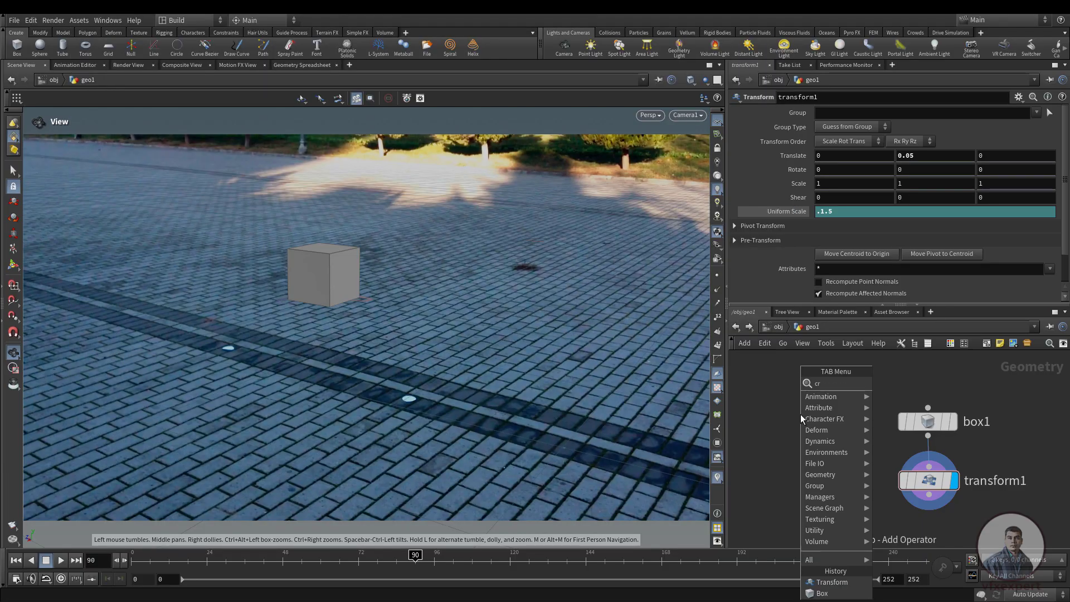
text(cra)
click(900, 385)
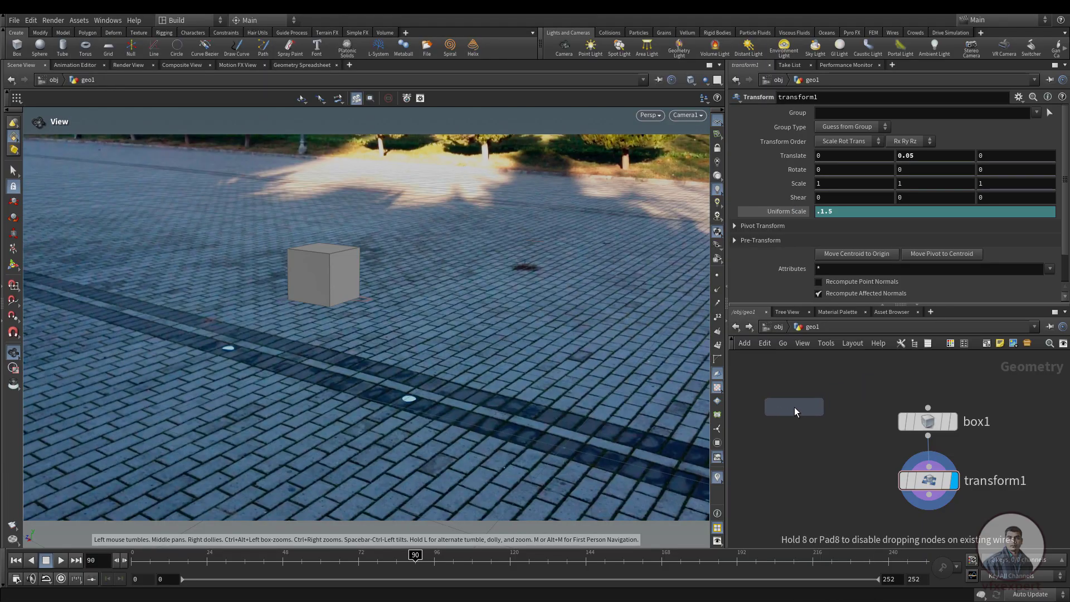
click(794, 407)
drag(797, 424, 799, 468)
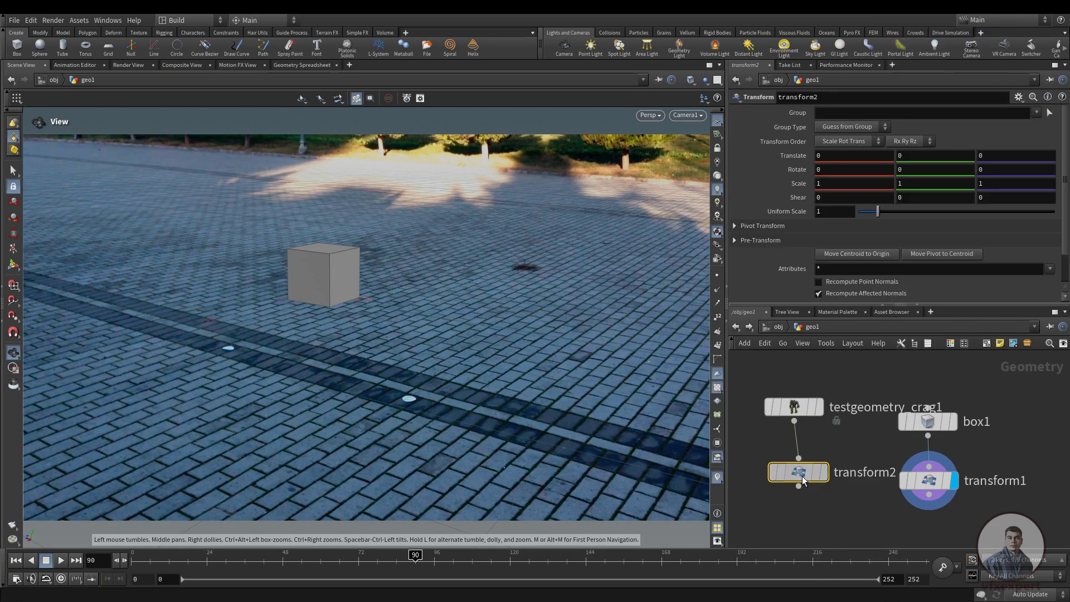
click(820, 481)
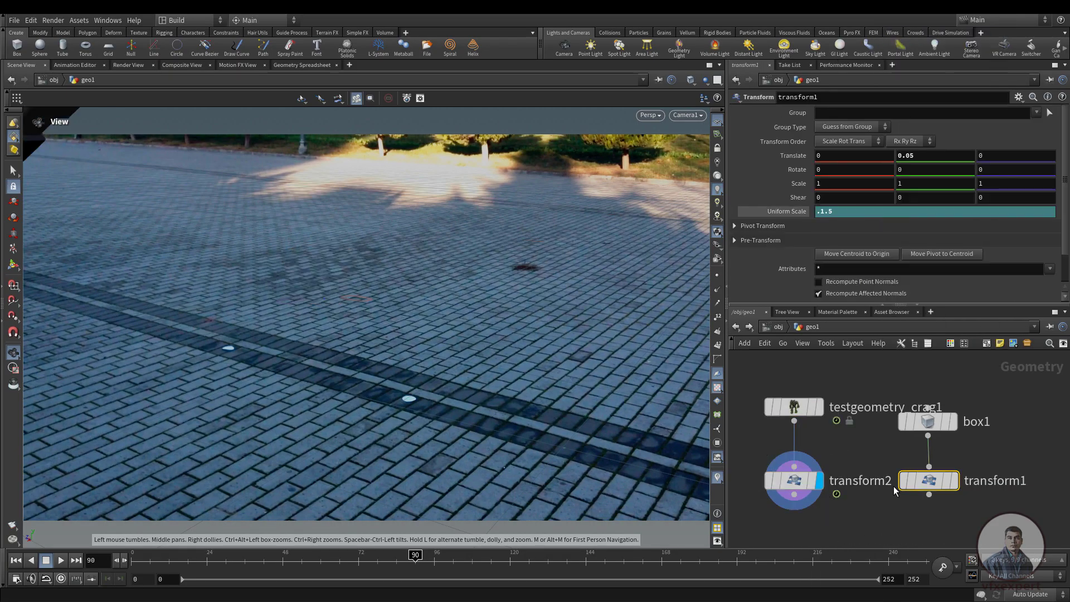
click(829, 481)
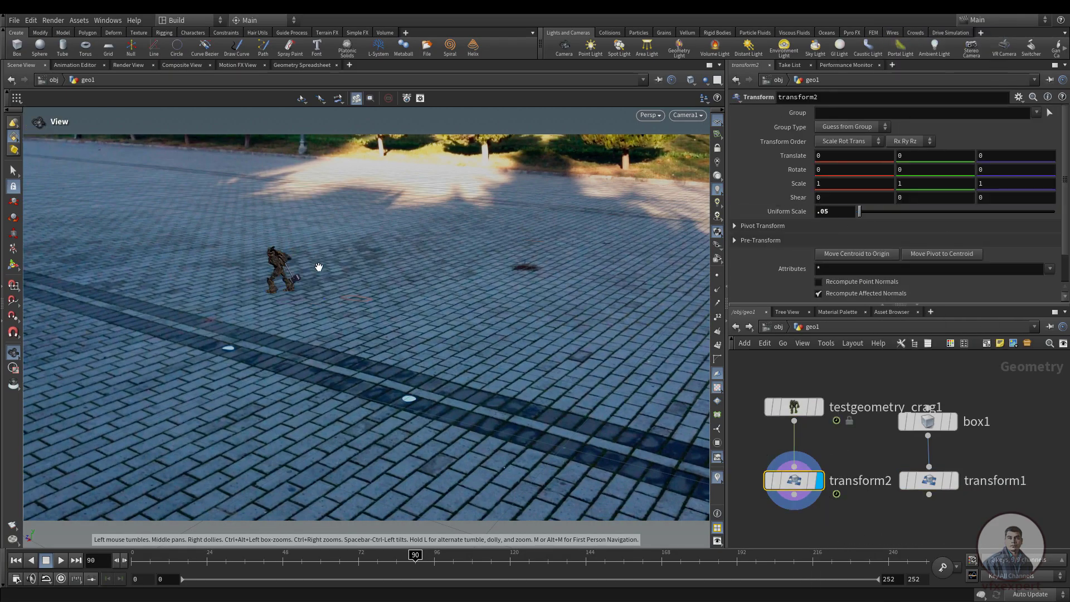
- Add a Merge node, connect both Transform nodes to it, and display the merged result
scroll(853, 429, down, 2)
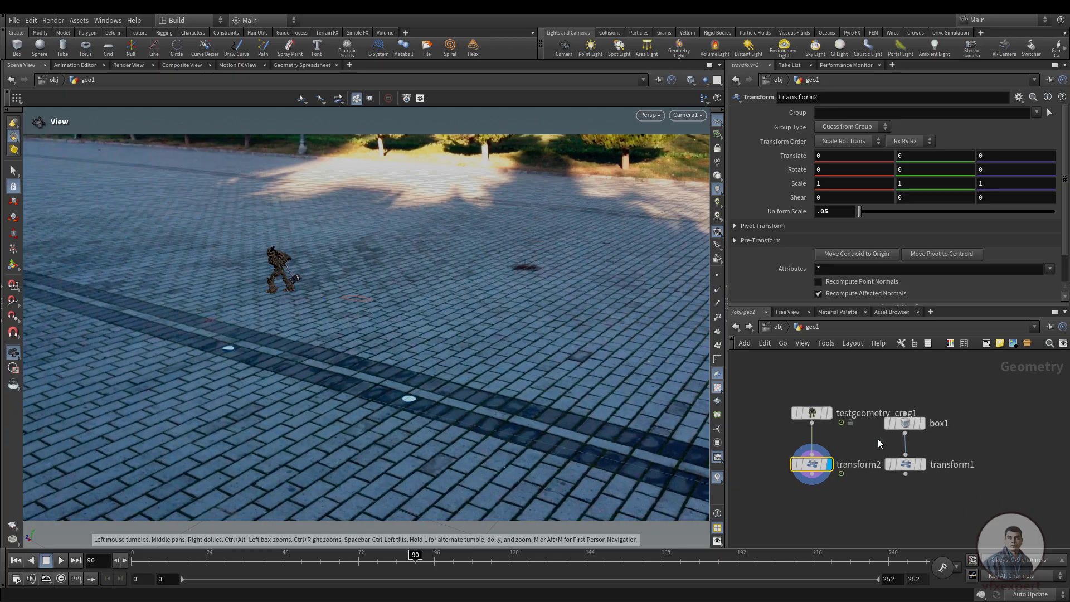
key(Tab)
text(mer)
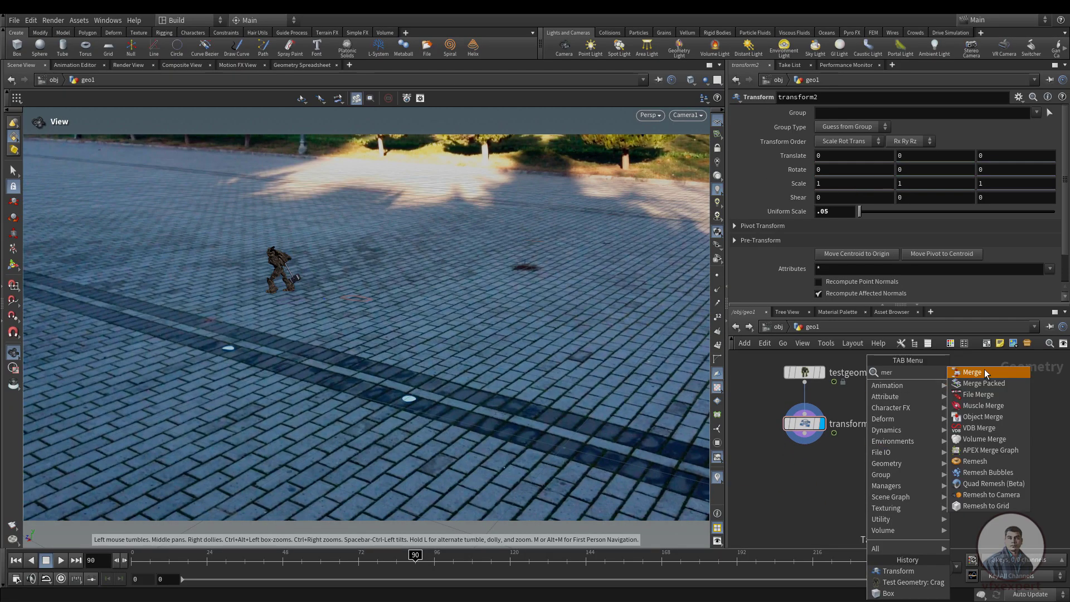
click(986, 374)
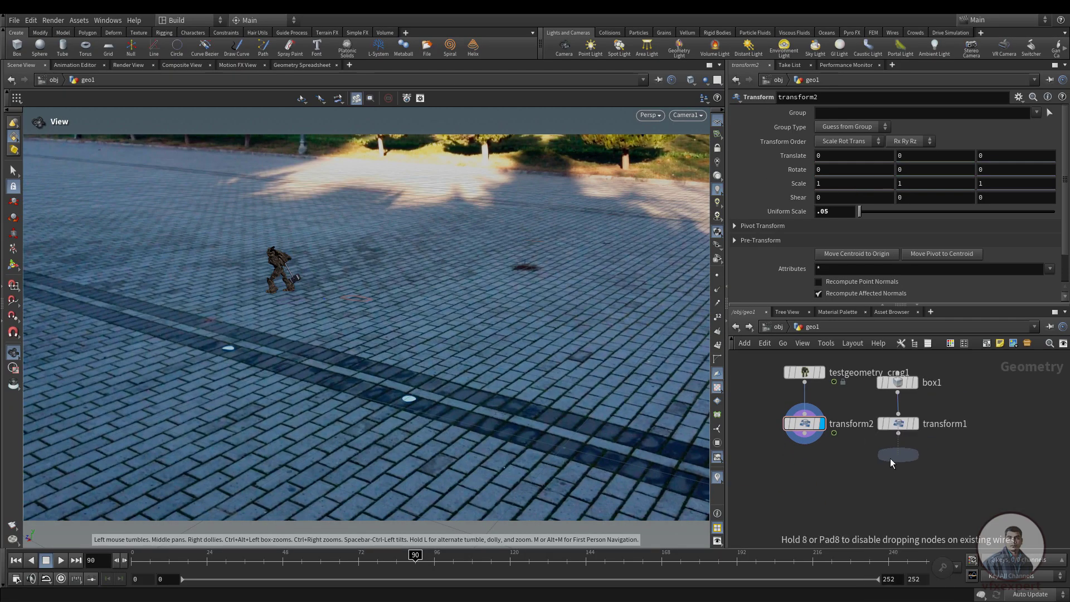
click(849, 491)
drag(966, 399, 767, 461)
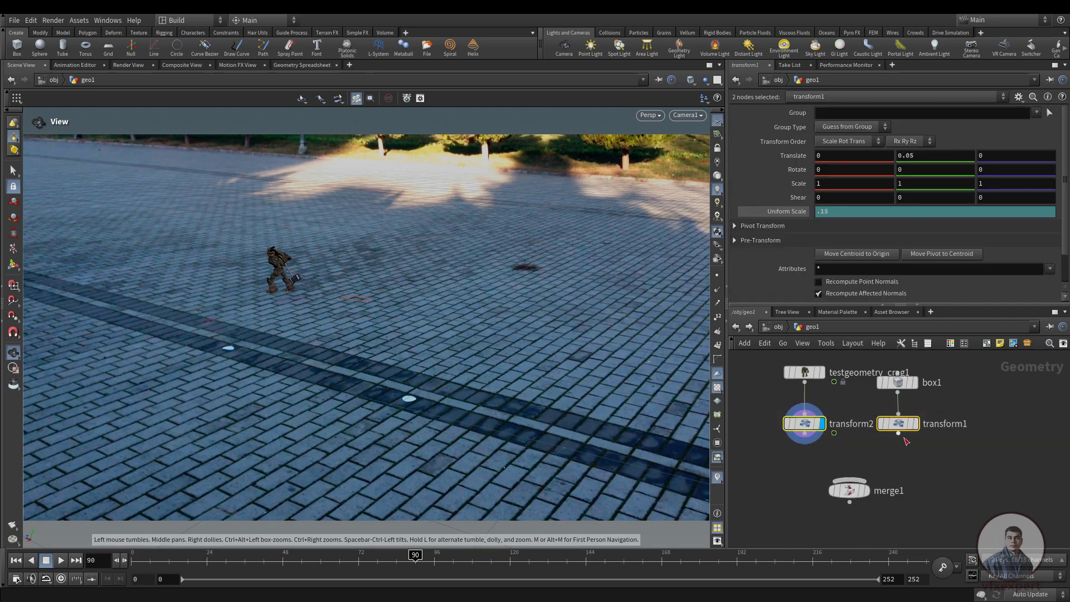
drag(901, 438, 850, 485)
click(866, 490)
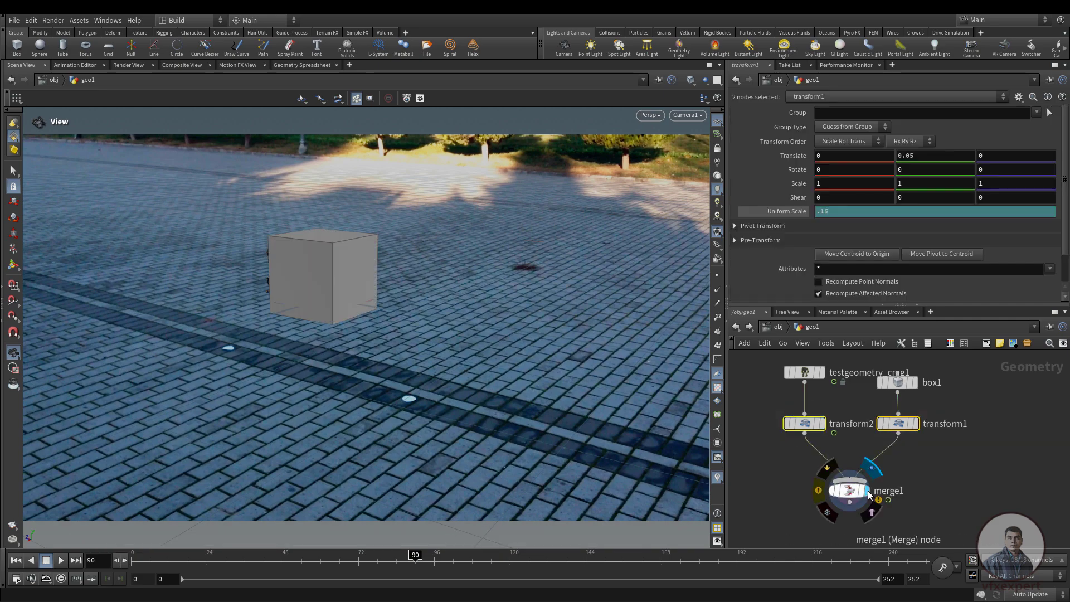
- Set the uniform scale to 0.14 on the Crag's Transform node and to .1 on the box's Transform node
click(810, 426)
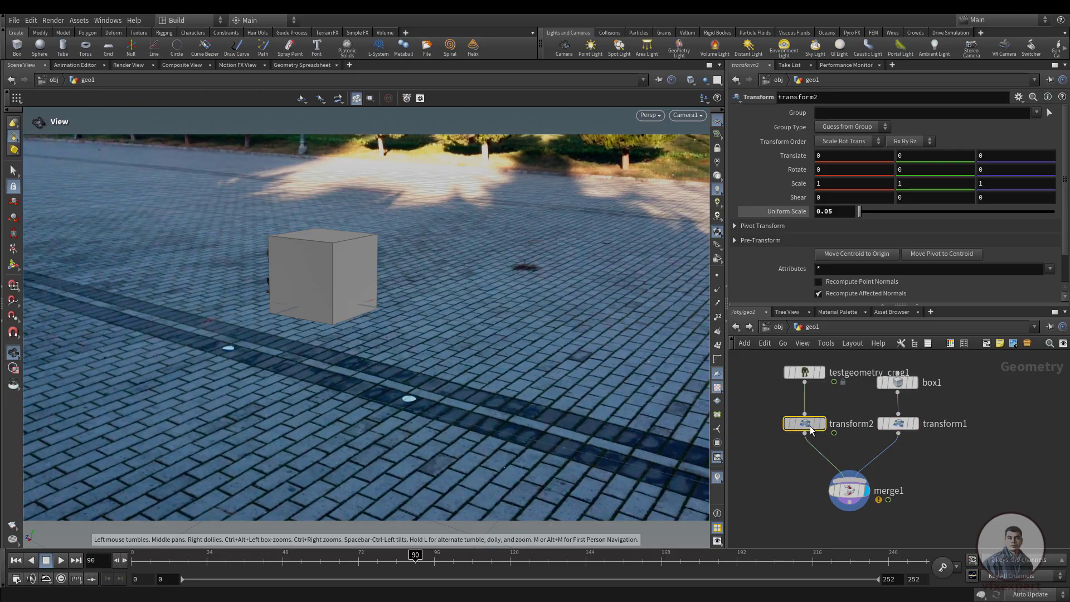
mouse_move(861, 212)
mouse_down()
mouse_move(871, 214)
mouse_move(861, 217)
mouse_up()
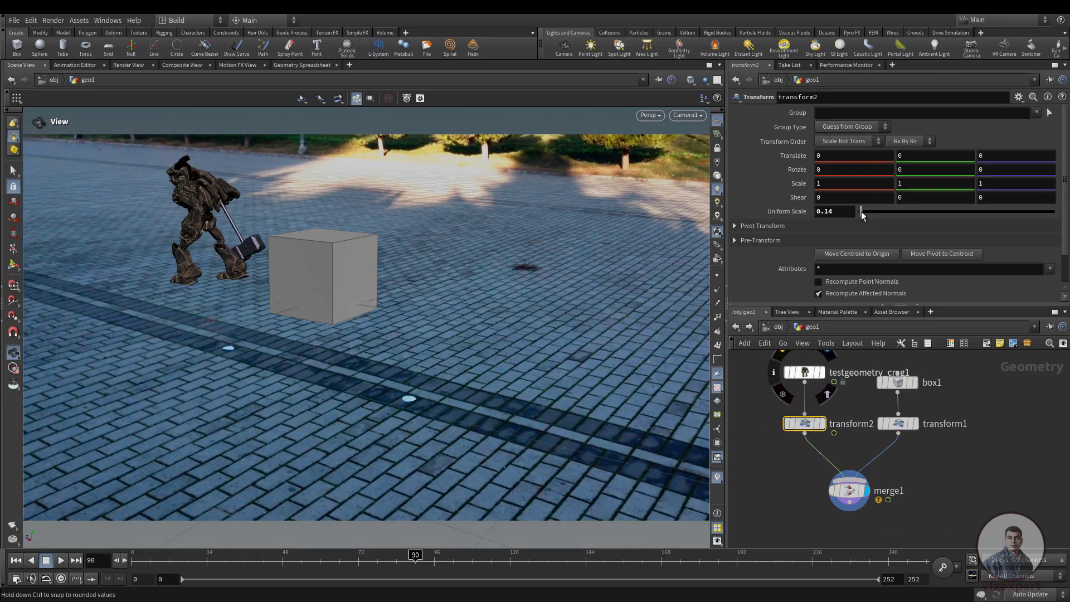
click(897, 423)
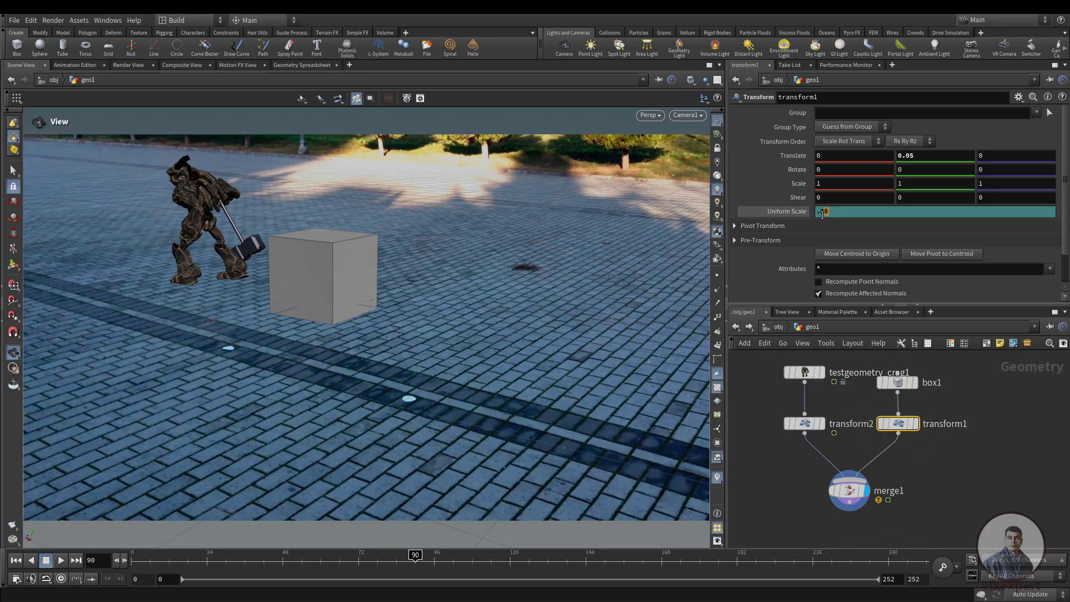
text(.)
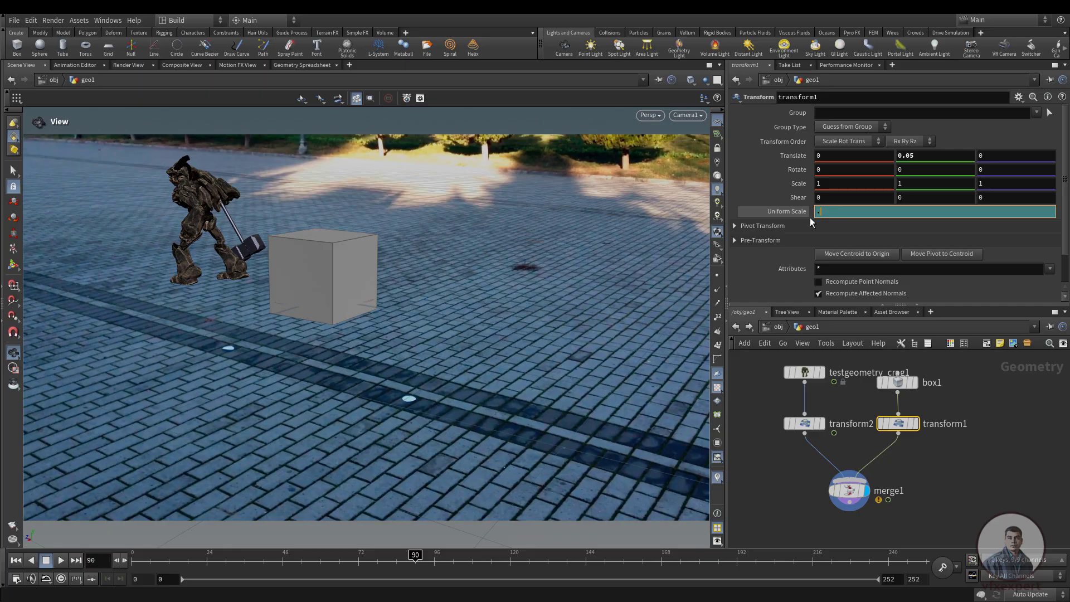
text(1)
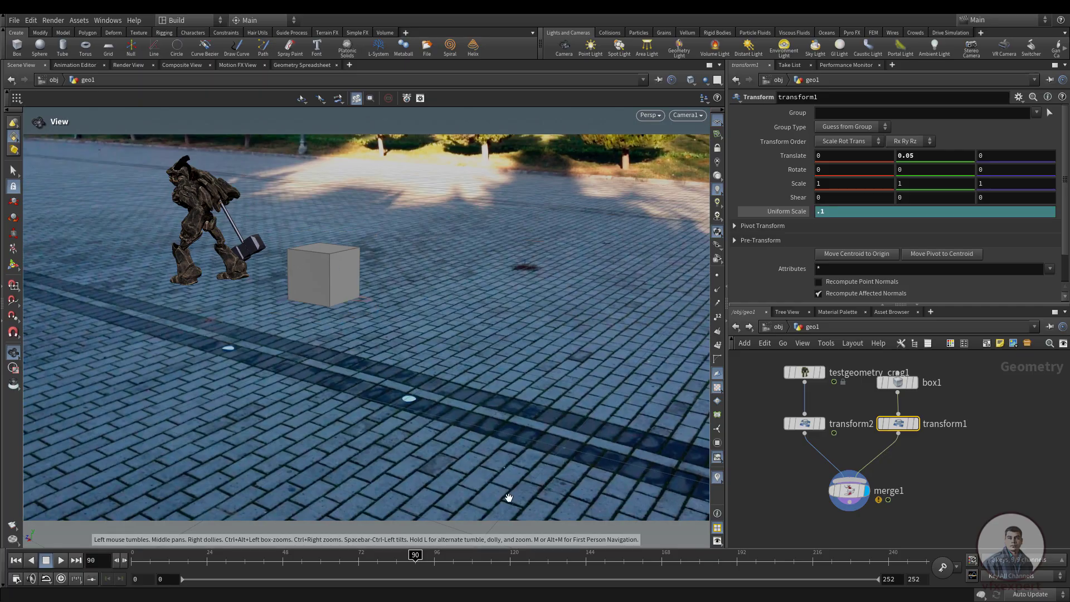
- Go to frame 0 and move the Crag character clear of the box, to about -0.295 in Translate Z
drag(184, 560, 132, 556)
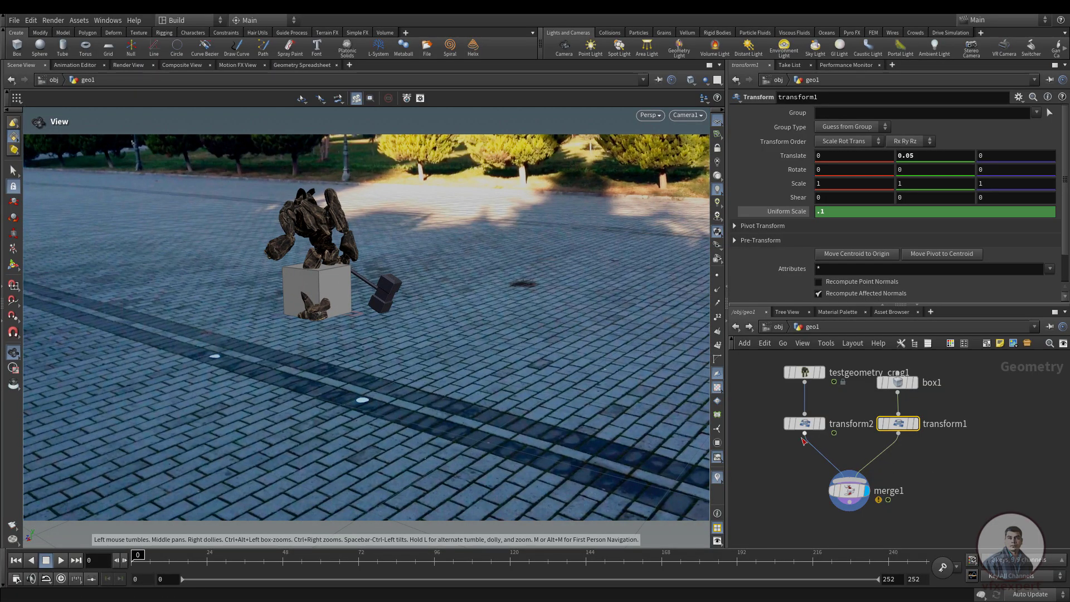
click(806, 424)
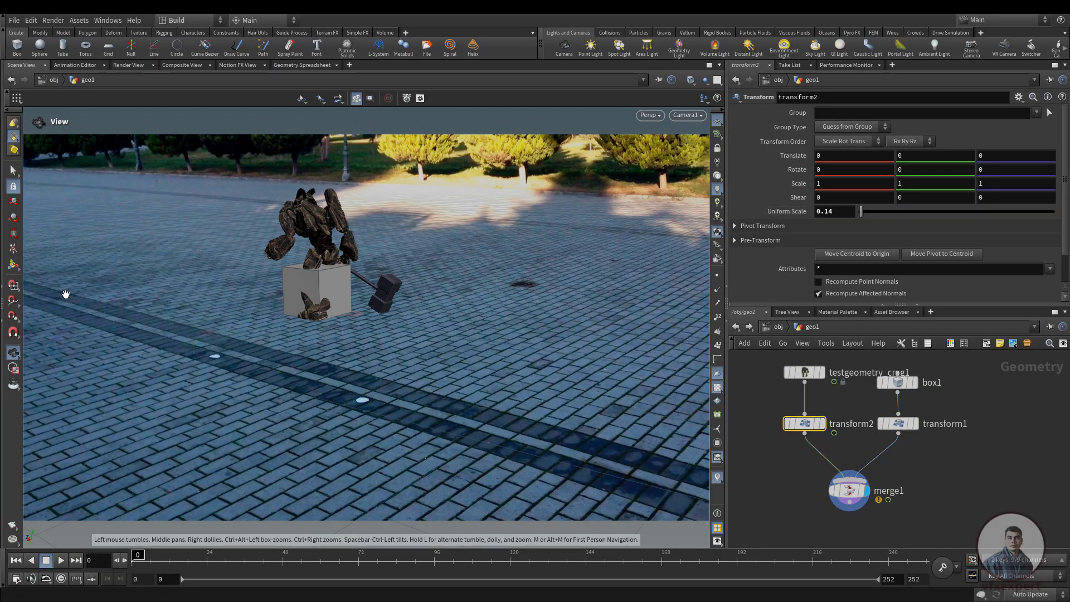
click(13, 267)
drag(301, 313, 414, 340)
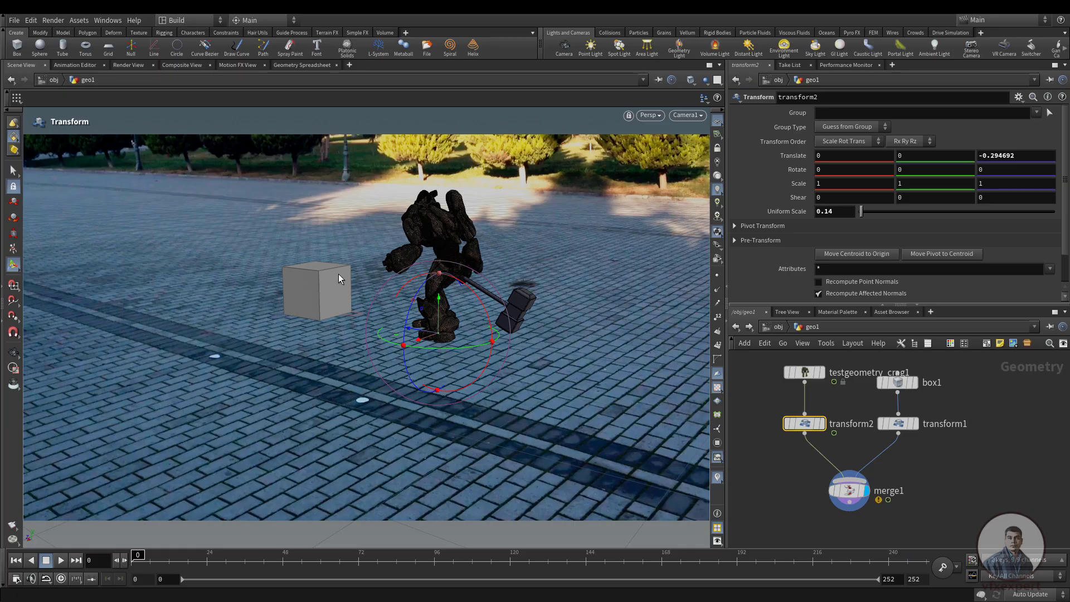
middle_drag(800, 500, 793, 530)
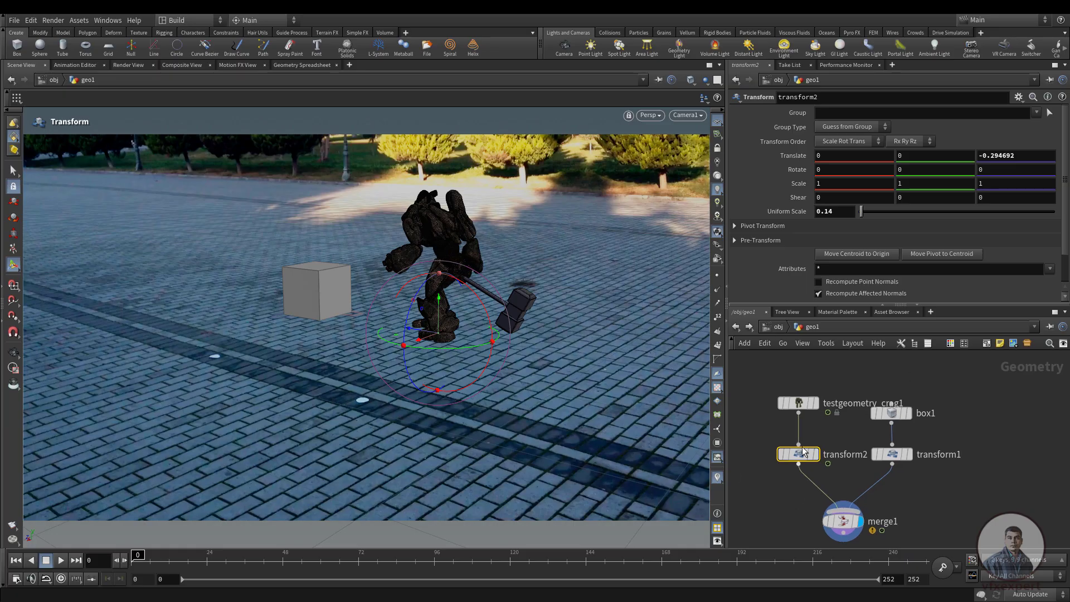
- Insert a Time Shift node between the Crag test geometry and its Transform node
drag(800, 403, 798, 373)
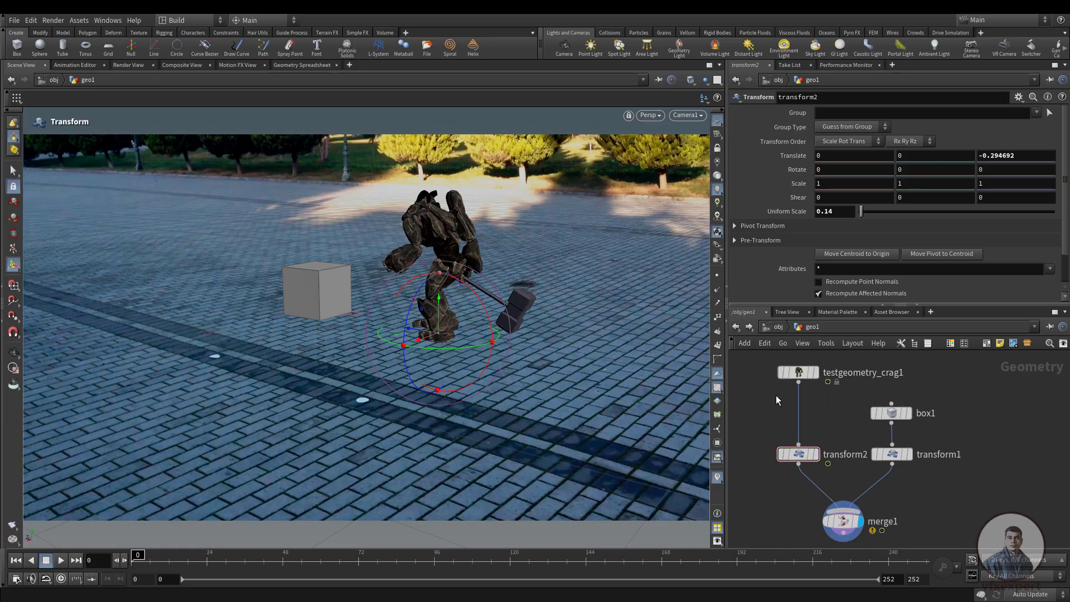
key(Tab)
text(tim)
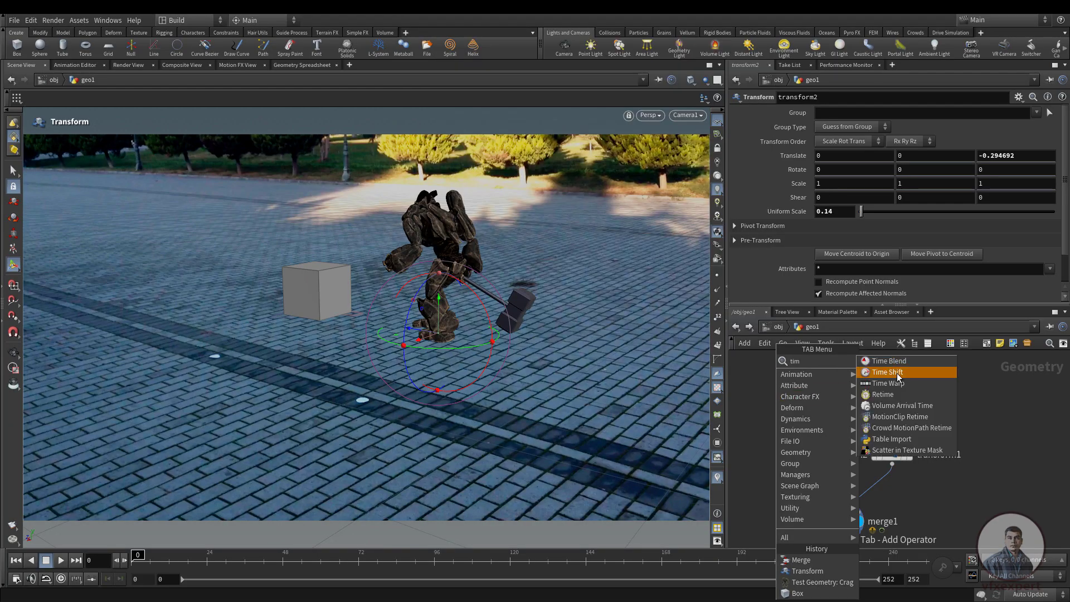
click(897, 372)
click(802, 412)
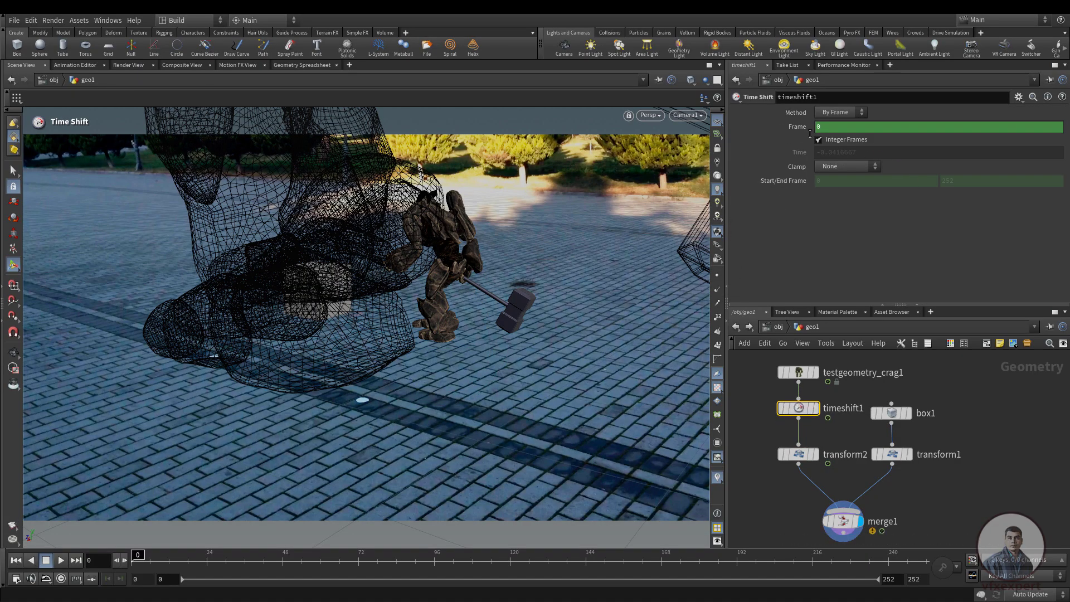
- Set the Time Shift node's frame expression to $FF+100 and keep the timeline at frame 0
click(840, 127)
text($F)
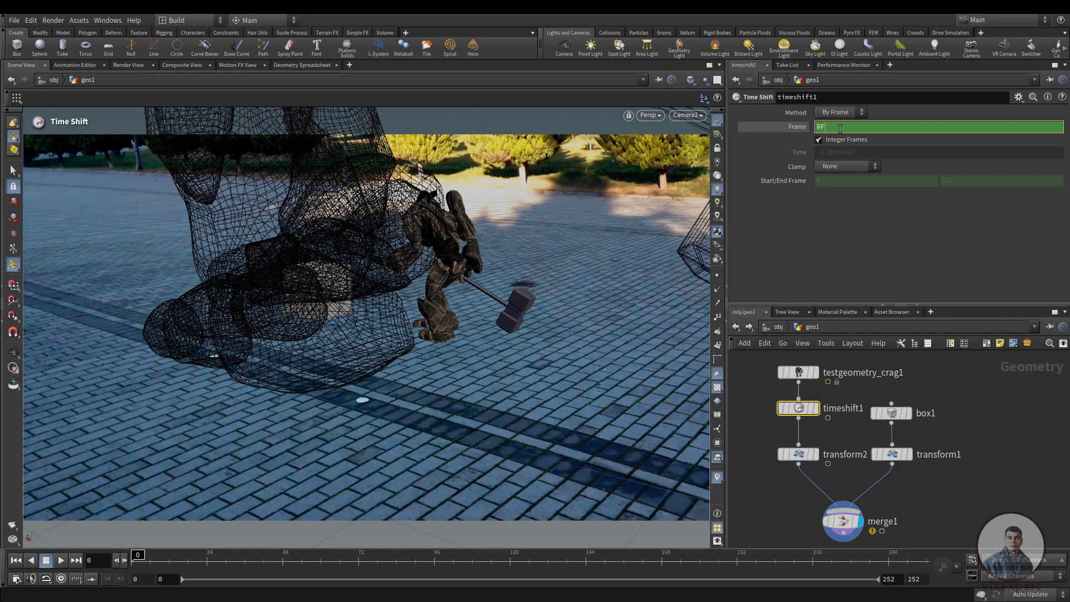
text(F+100)
key(Return)
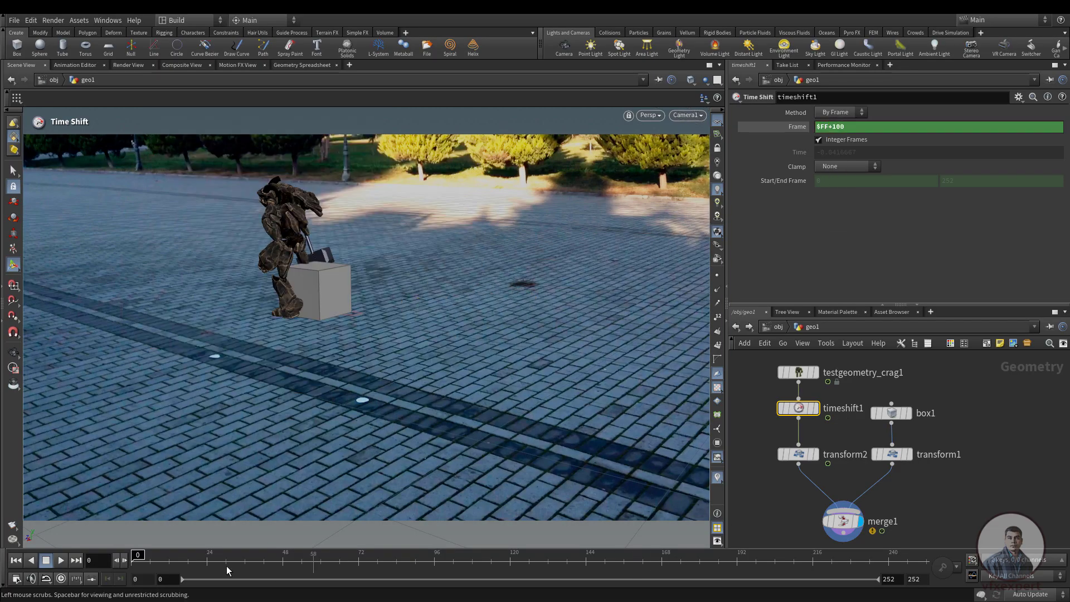
drag(170, 564, 123, 565)
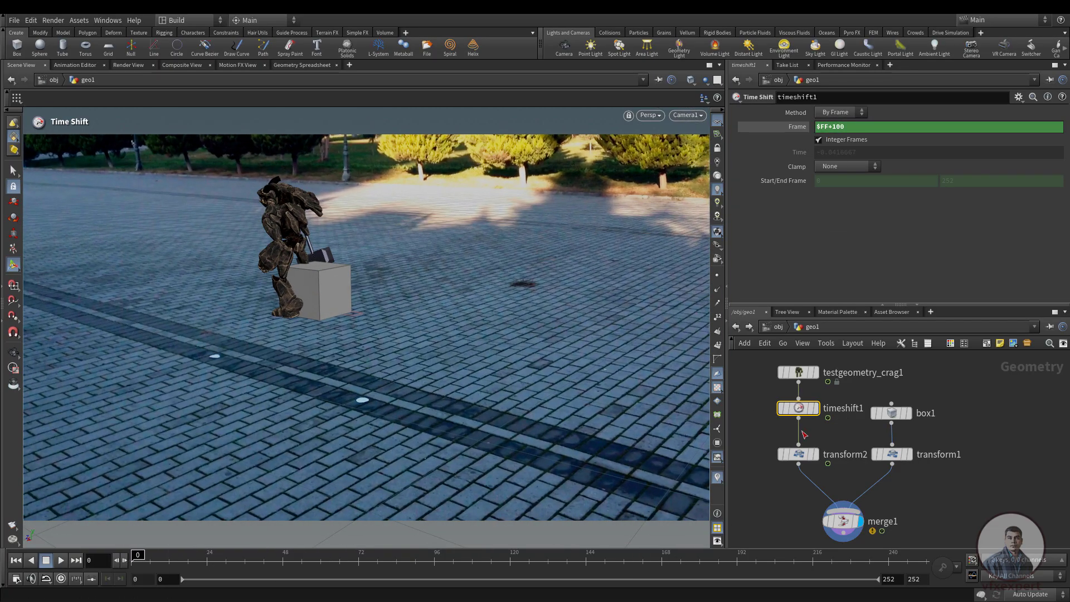
- Move the Crag to about 0.015 in Translate X and -0.796 in Translate Z, checking its hammer swing against the box up to frame 143
click(798, 454)
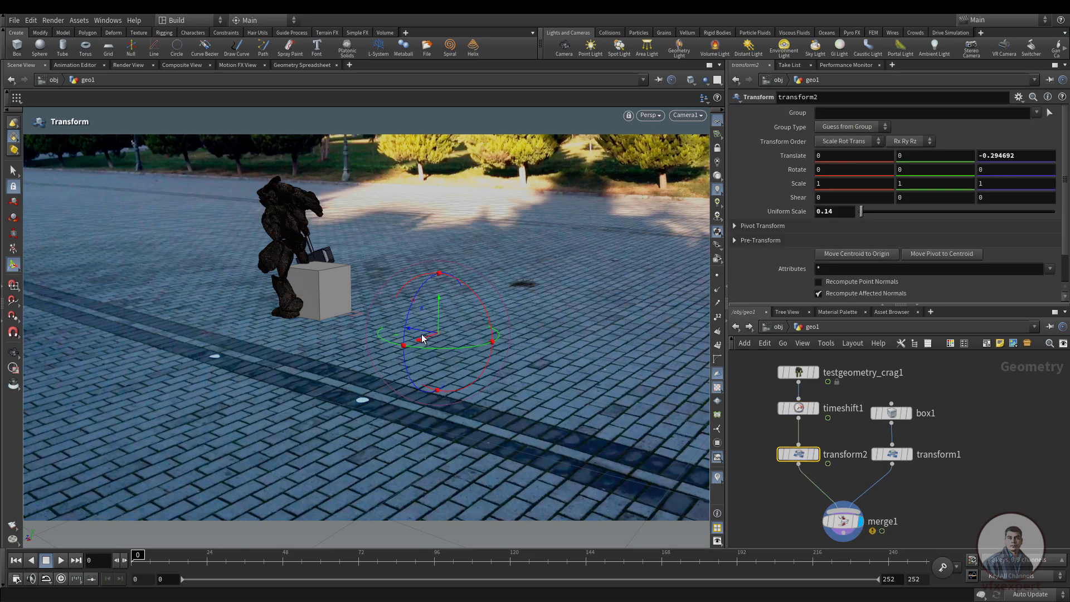
drag(422, 338, 543, 335)
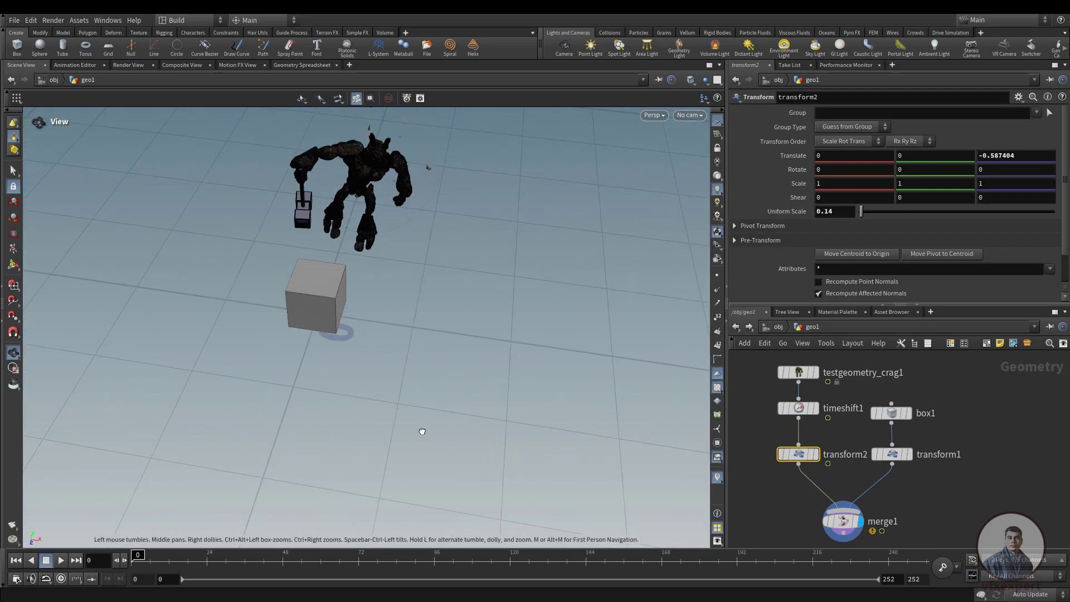
drag(138, 556, 361, 559)
drag(545, 294, 564, 294)
drag(361, 559, 415, 559)
drag(559, 293, 581, 292)
drag(415, 556, 446, 556)
drag(581, 292, 602, 290)
drag(446, 556, 582, 554)
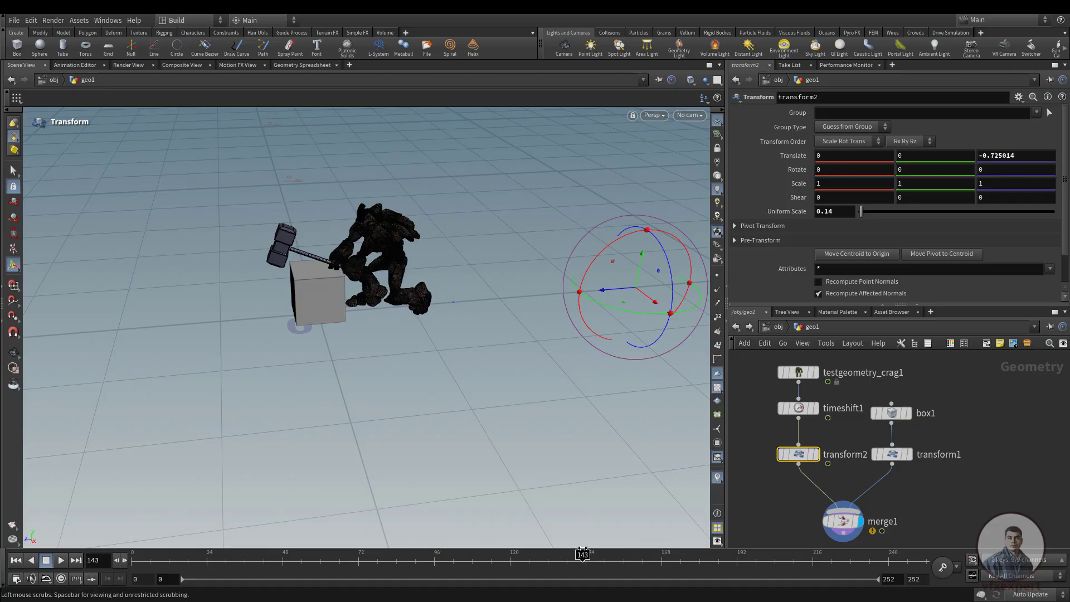
drag(602, 290, 630, 289)
alt+drag(240, 212, 389, 168)
alt+drag(481, 360, 344, 352)
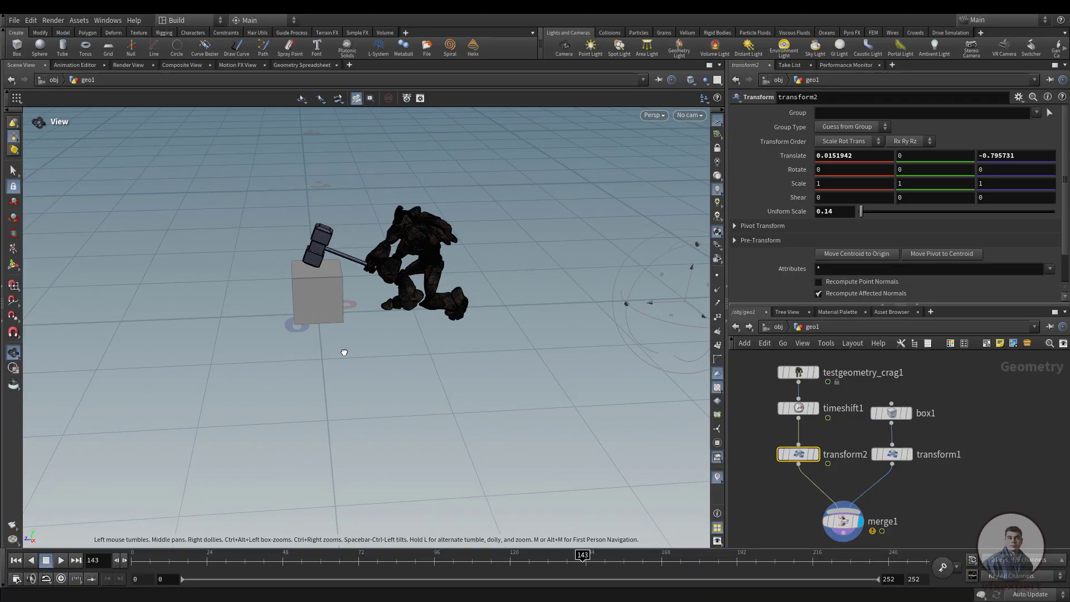
key(Return)
- Return to frame 0 and look through Camera1
drag(201, 558, 120, 559)
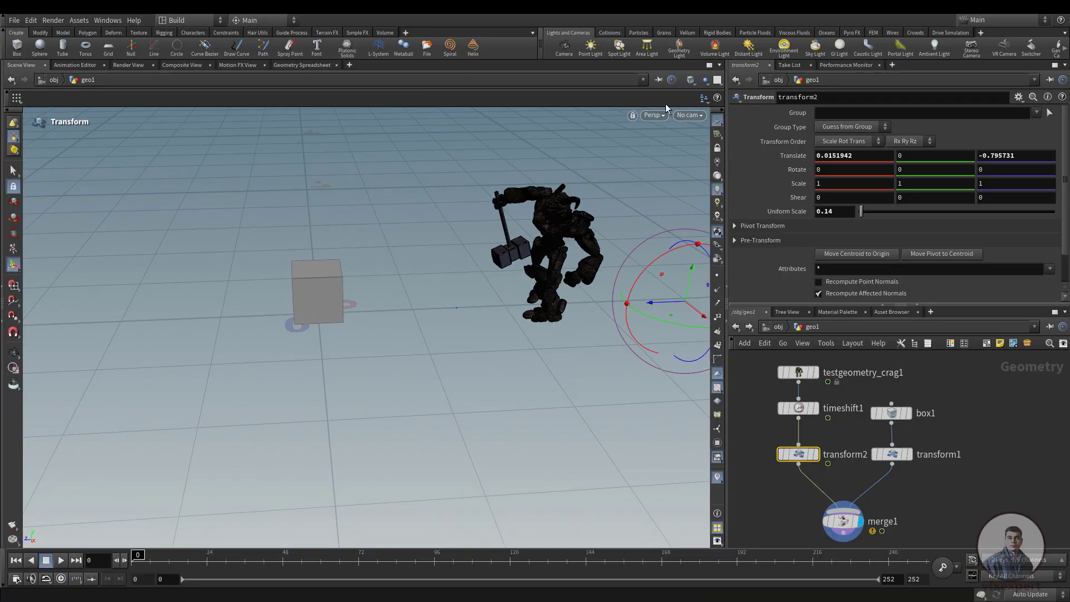
click(689, 115)
click(697, 169)
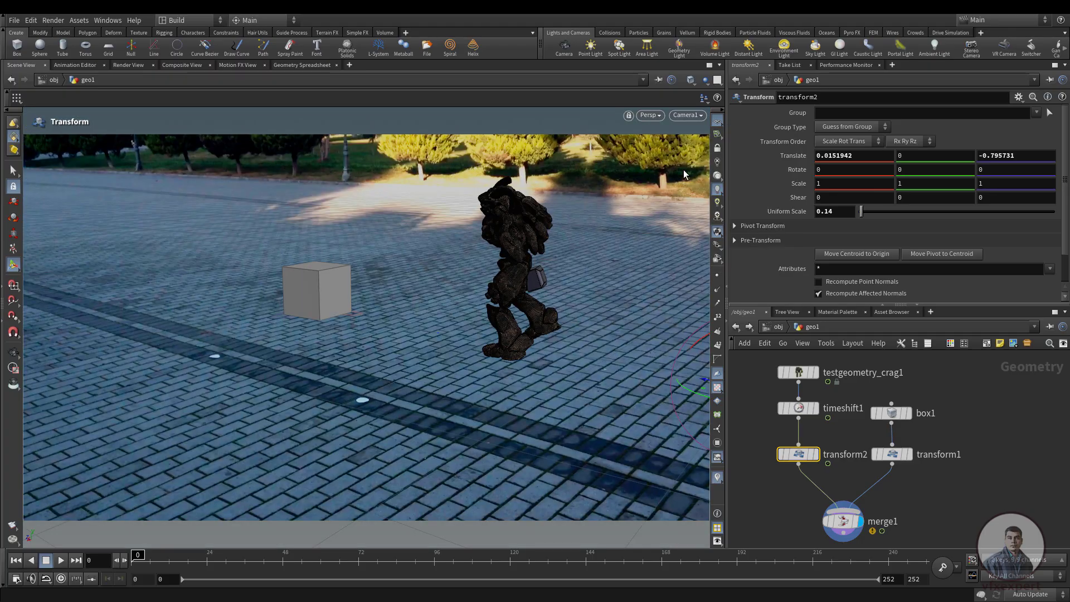
- Play the shot to check the Crag's hammer strike on the box, and rewind to frame 0
click(61, 561)
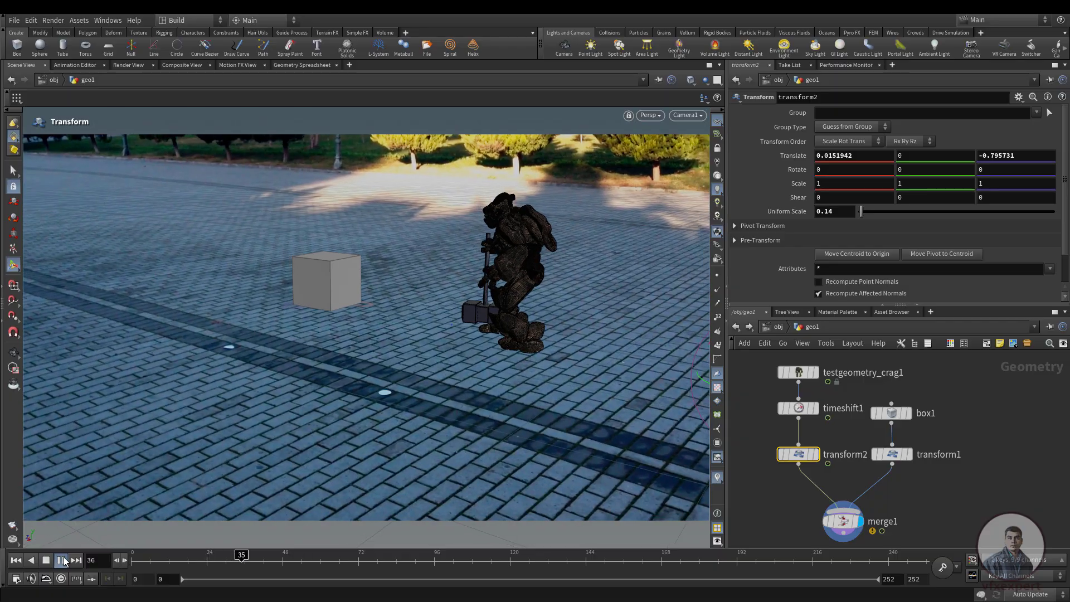
click(62, 561)
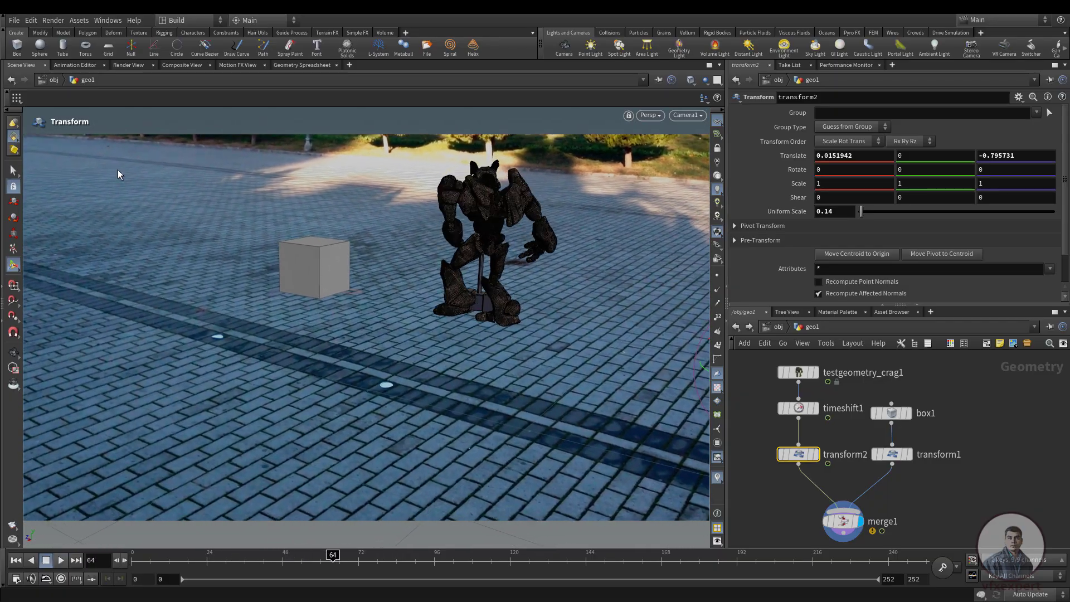
click(58, 561)
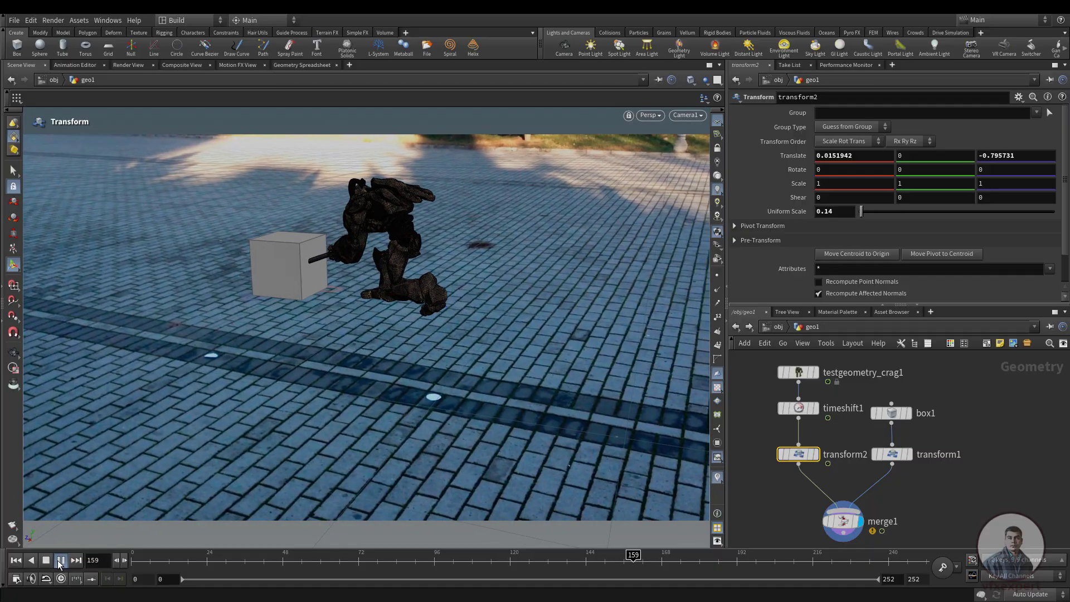
click(58, 560)
click(17, 560)
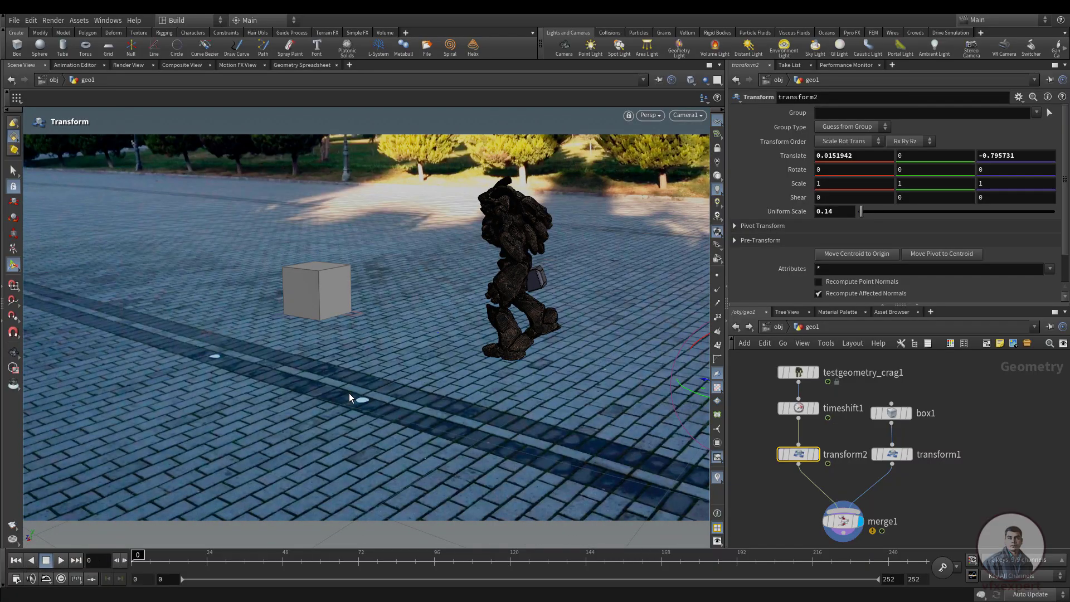
- Add an RBD Material Fracture node beside the Merge node and feed it from the box's Transform node
scroll(848, 467, down, 3)
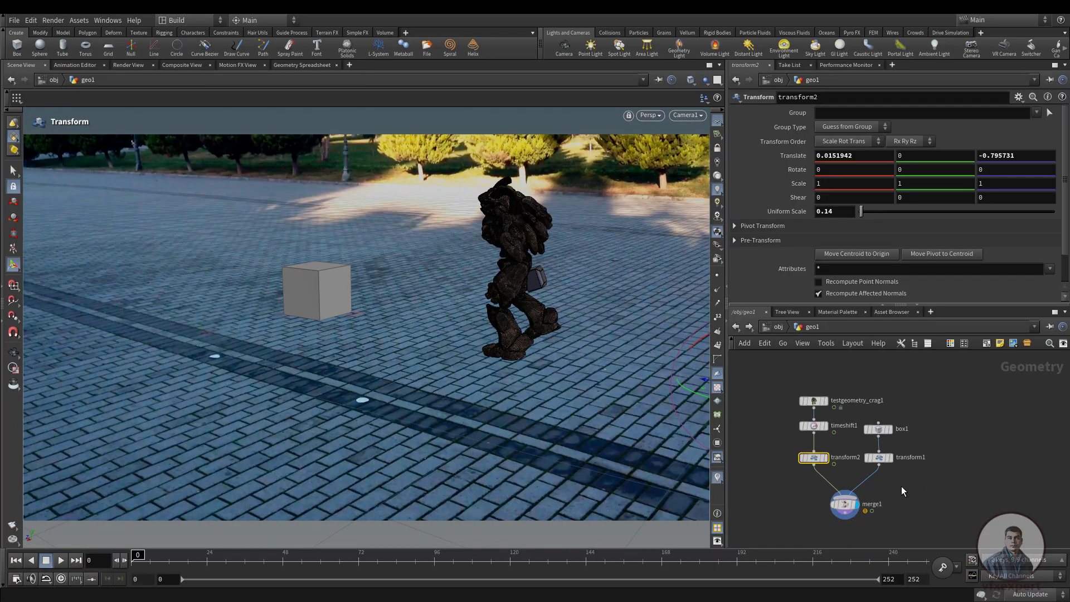
middle_drag(901, 499, 837, 468)
click(859, 459)
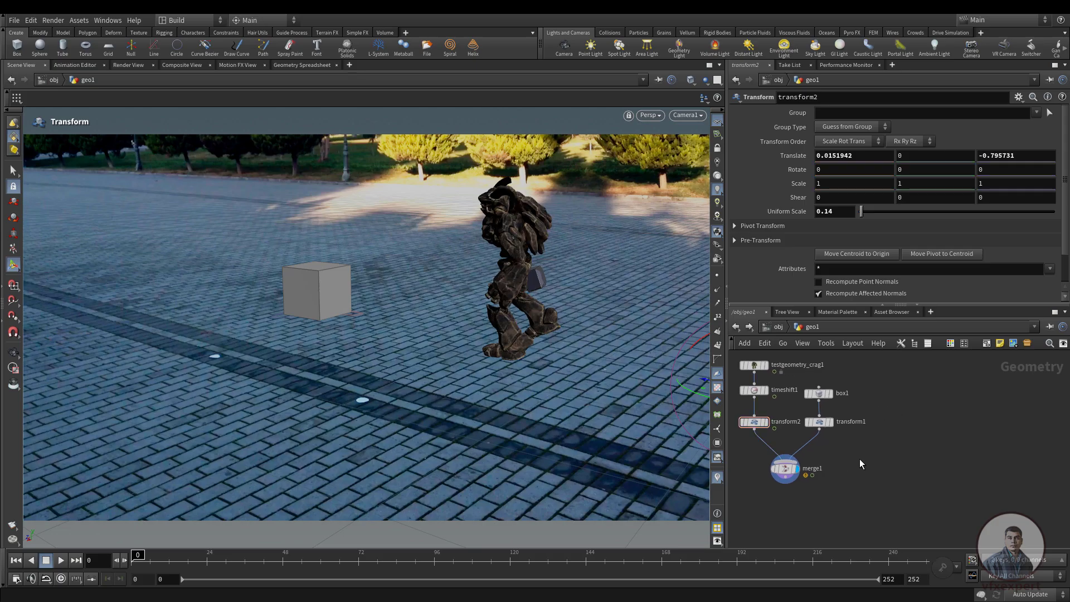
key(Tab)
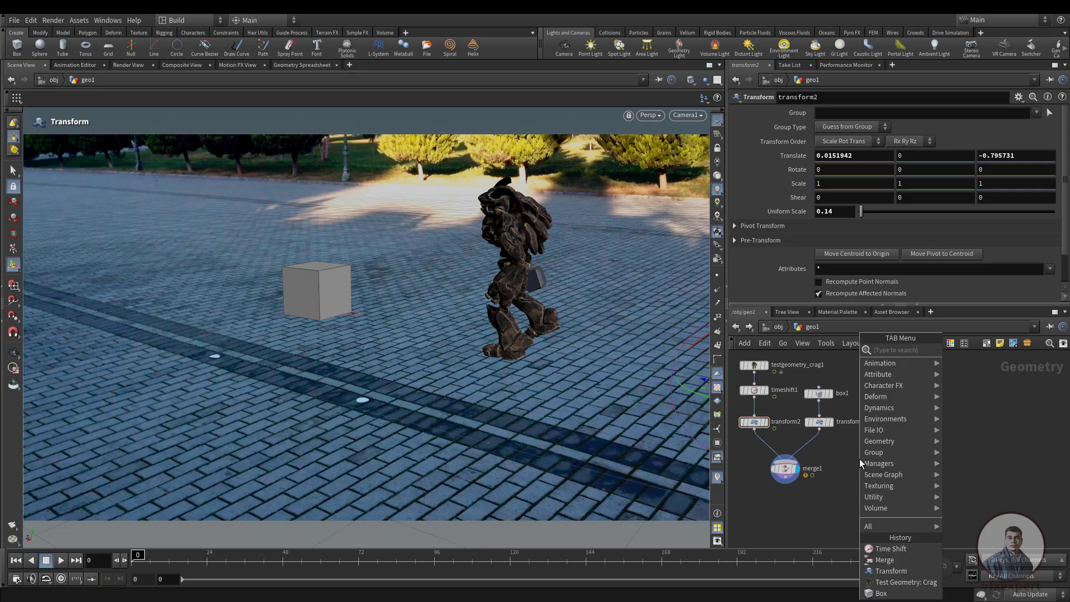
text(rbd)
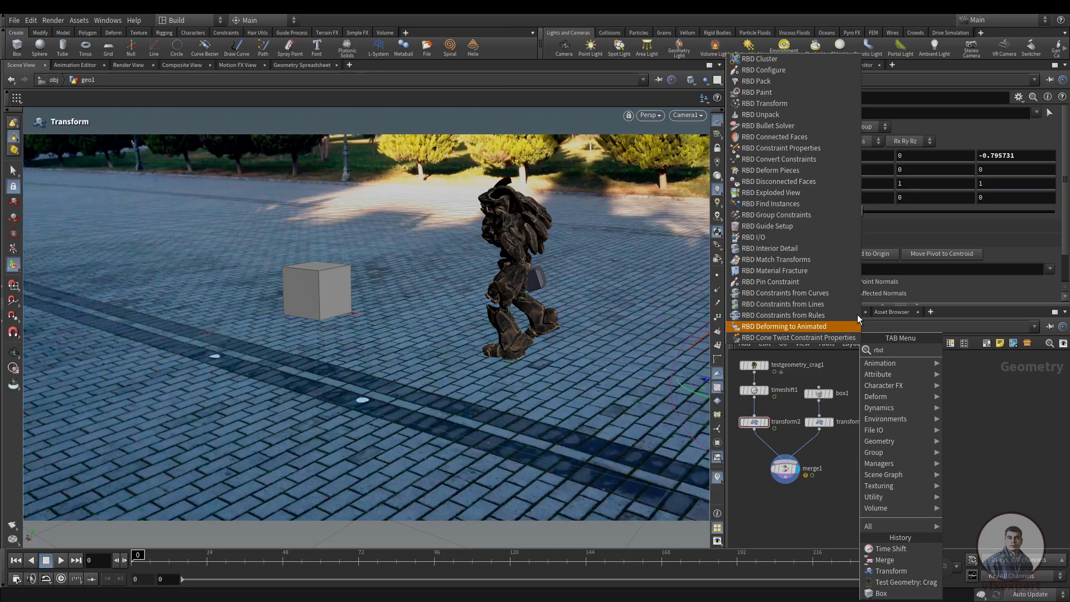
click(836, 271)
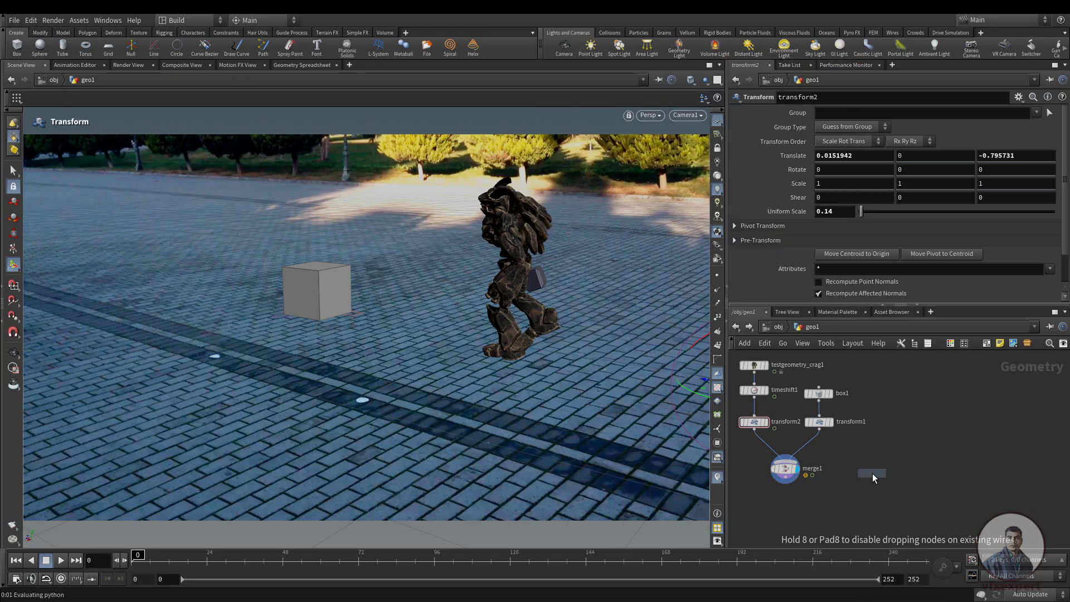
click(872, 473)
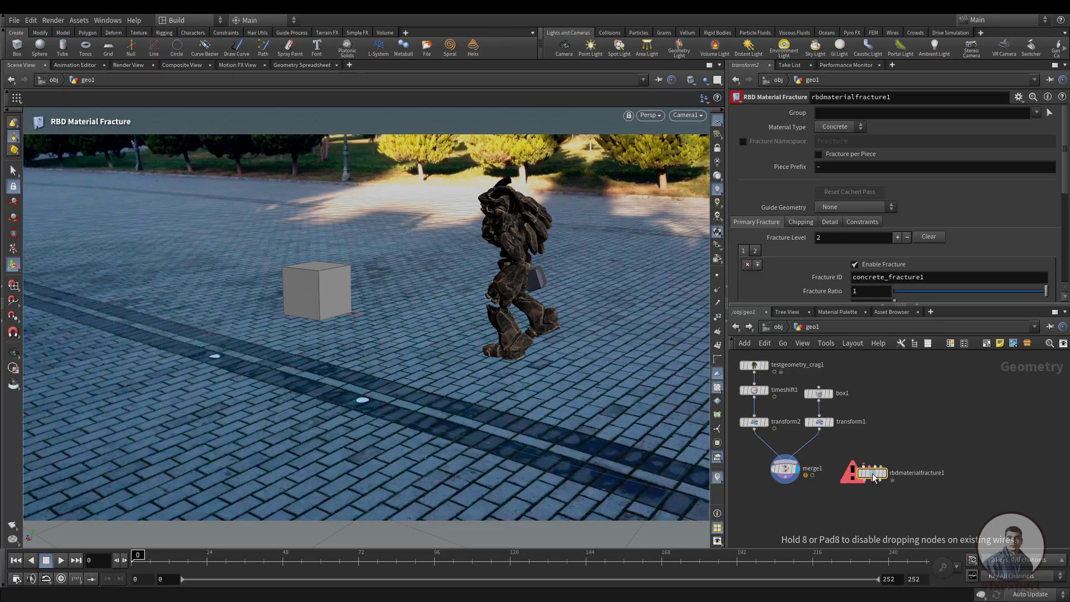
click(819, 427)
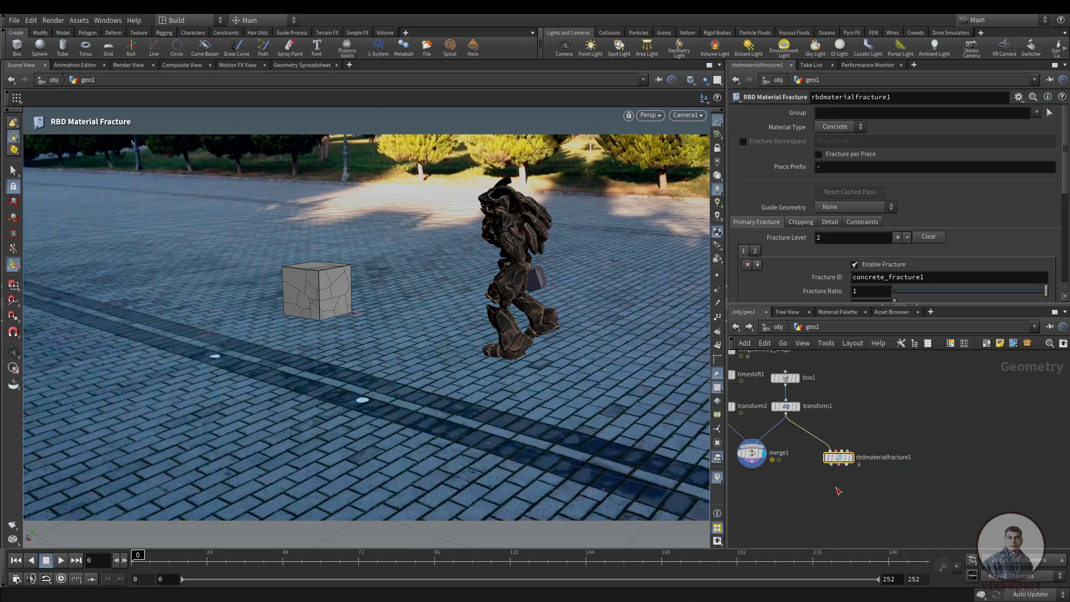
click(829, 458)
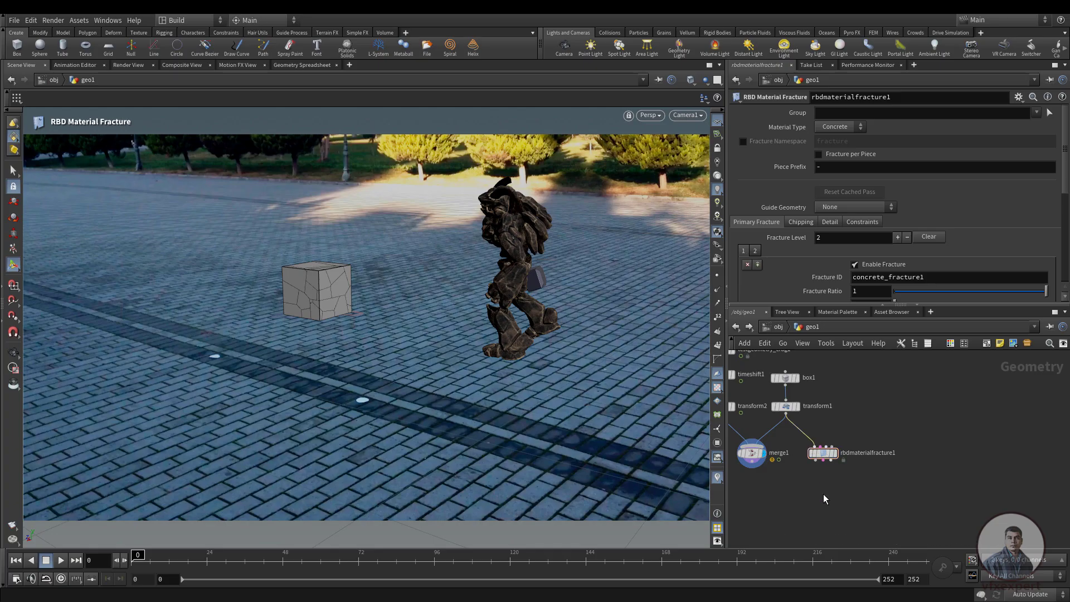
- Add an RBD Bullet Solver below the fracture node and connect the fractured geometry to its first input
scroll(824, 494, up, 1)
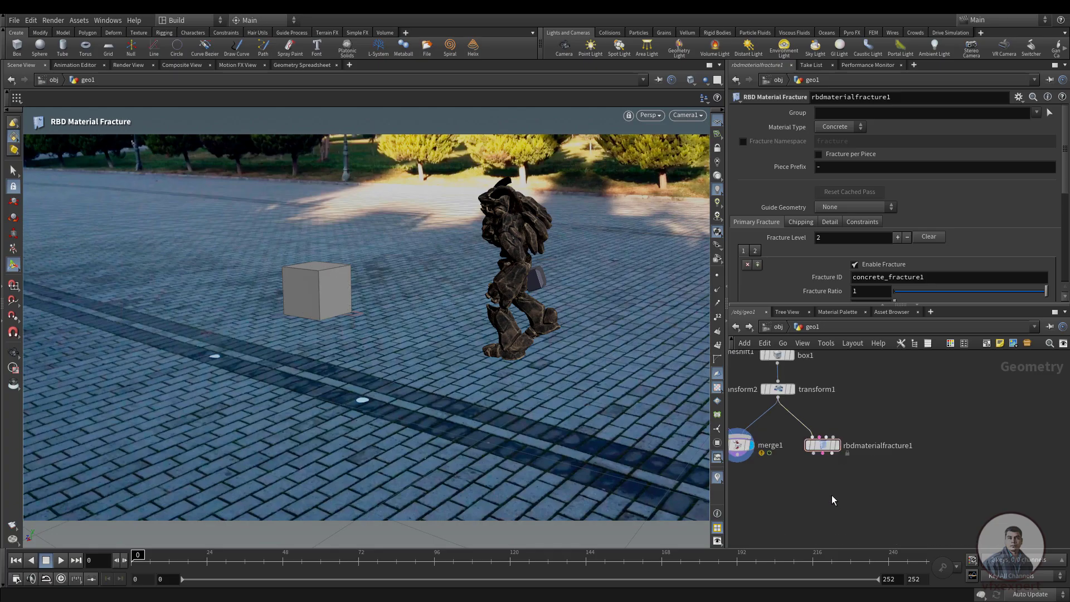
key(Tab)
click(891, 336)
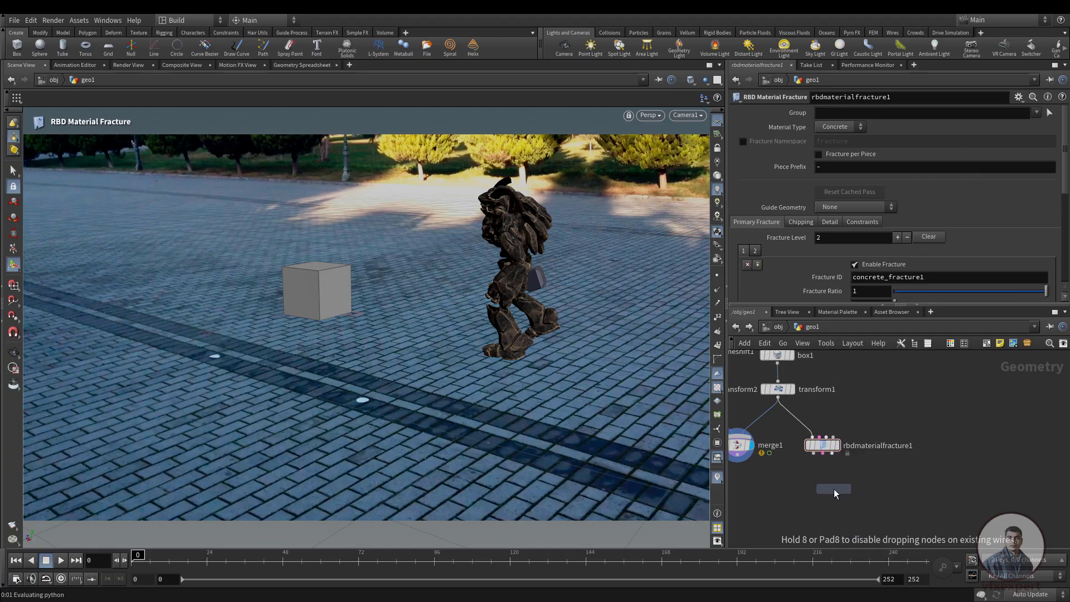
click(834, 489)
drag(815, 453, 832, 491)
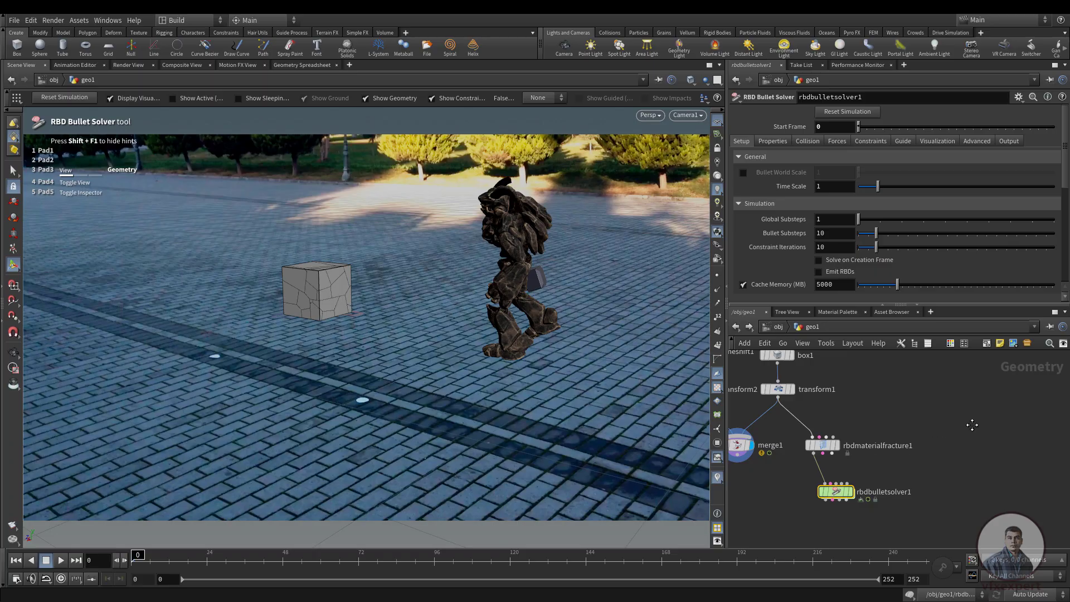
- Connect the Crag's Transform node to the RBD Bullet Solver's collision geometry input
middle_drag(972, 425, 954, 423)
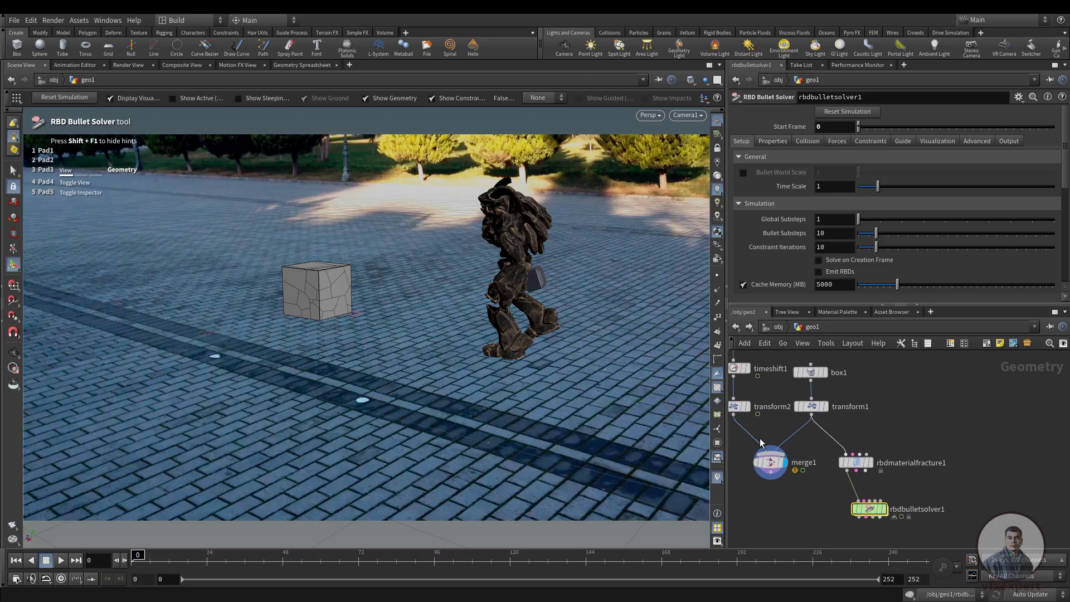
middle_drag(794, 443, 814, 456)
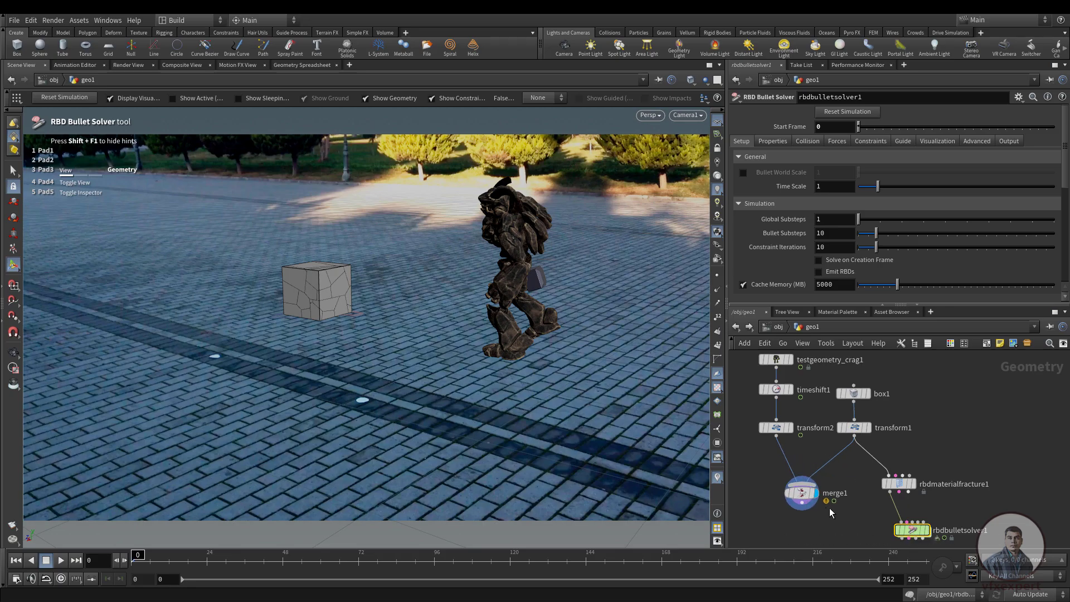
middle_drag(851, 511, 827, 495)
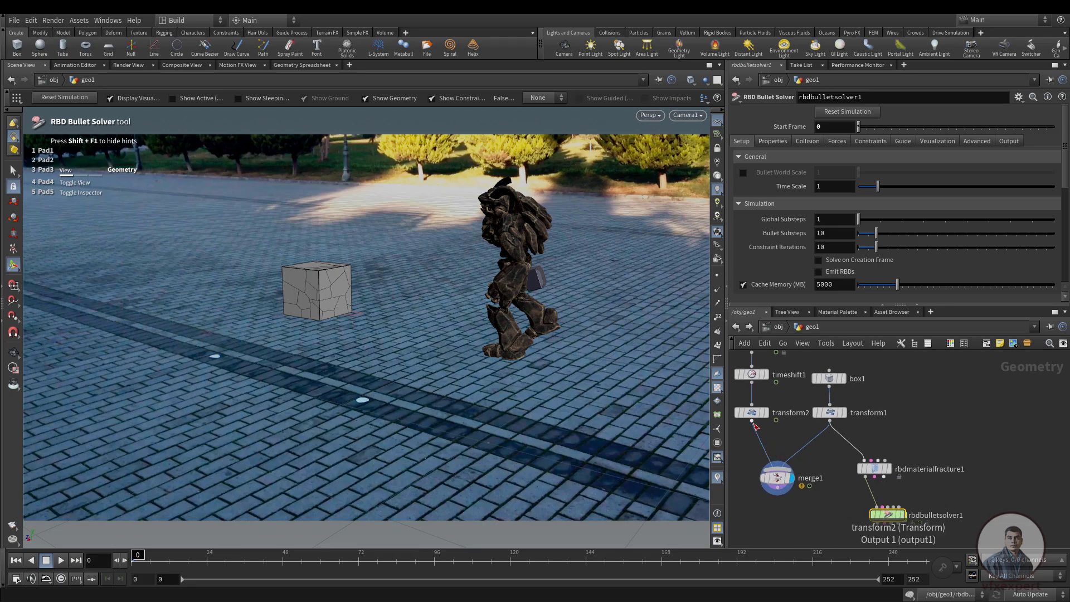
click(752, 422)
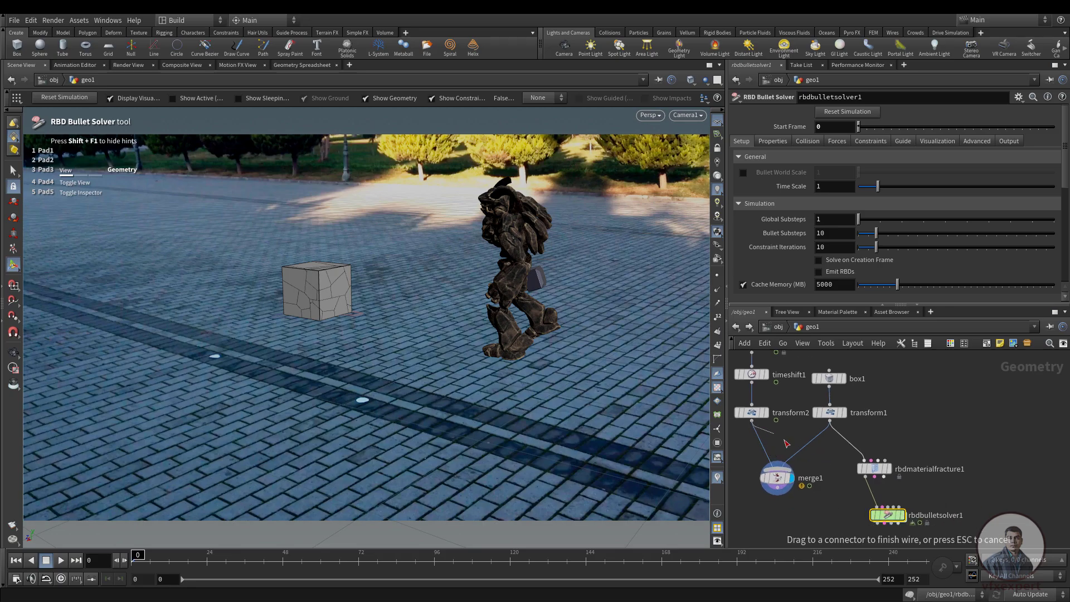
click(894, 508)
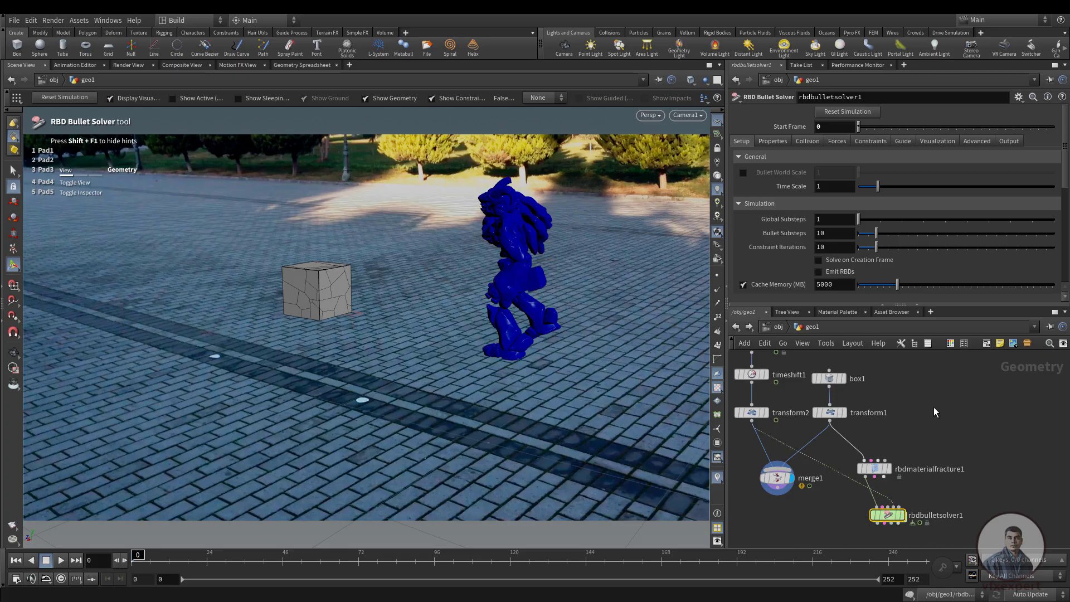
- Play the shot from the start and scrub to frame 113 to check the Crag's hammer swing near the box
click(912, 420)
middle_drag(911, 416, 943, 424)
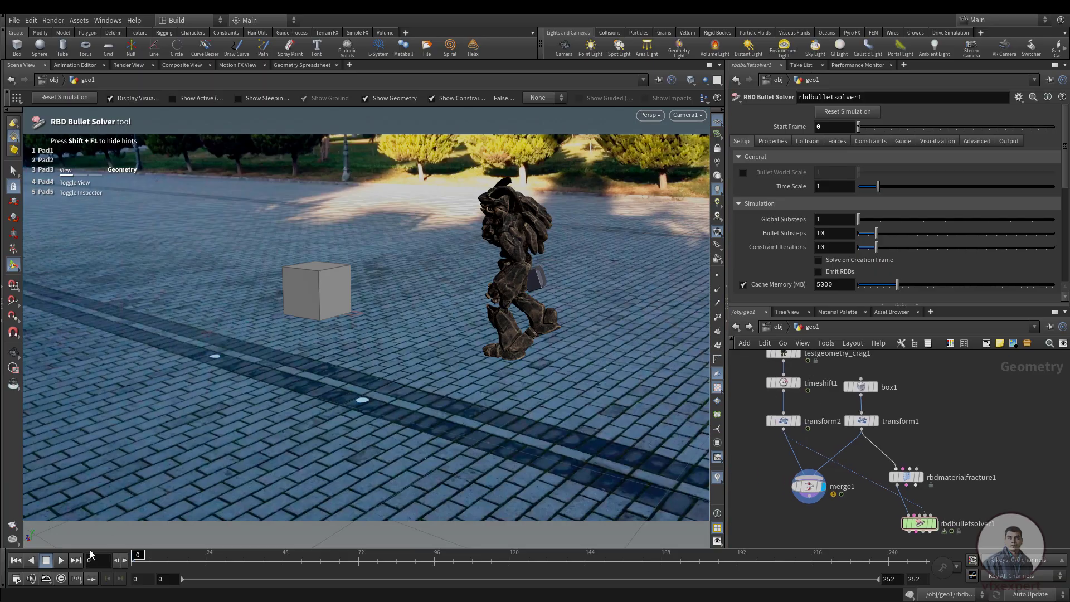
click(61, 561)
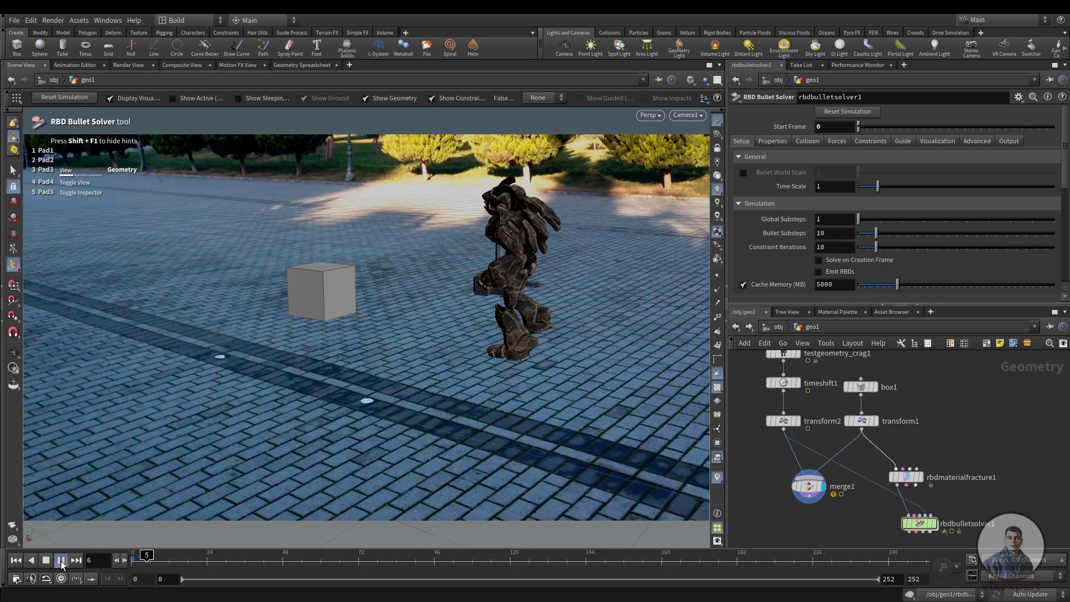
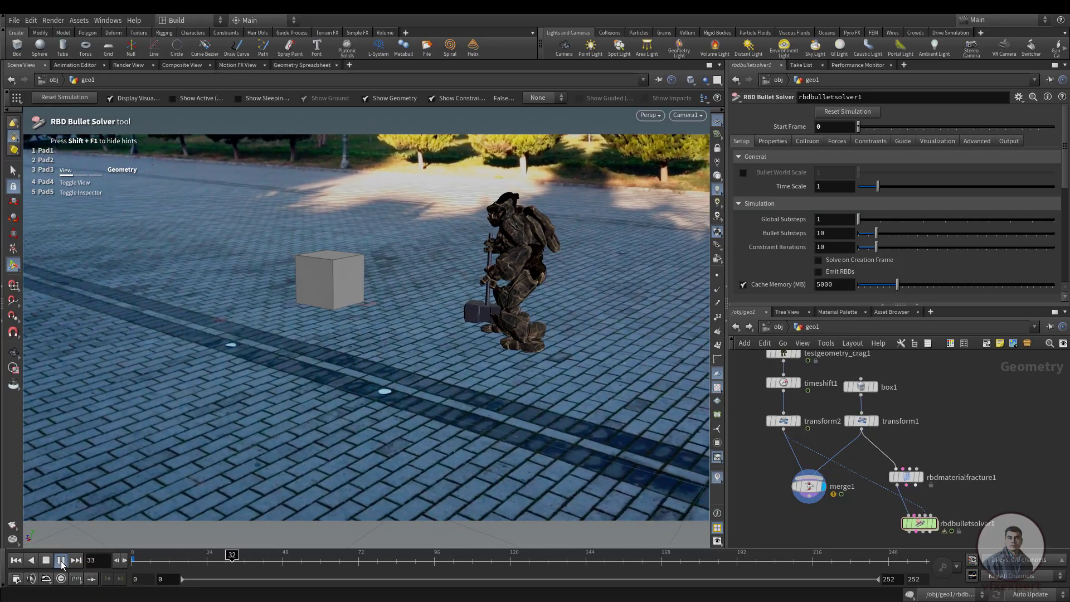
click(61, 561)
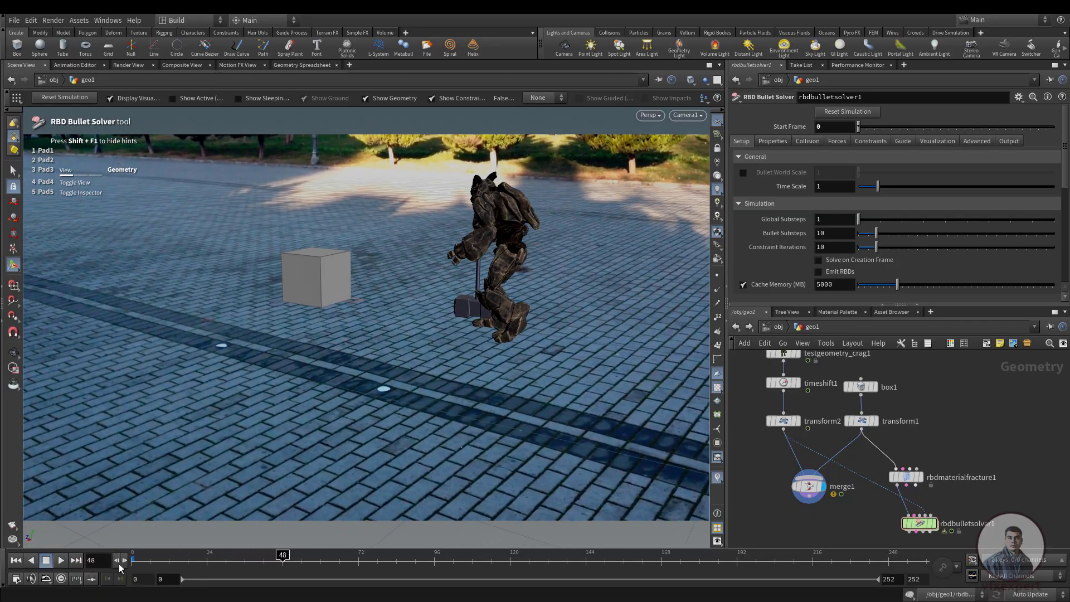
click(135, 559)
mouse_move(138, 559)
mouse_down()
mouse_move(611, 573)
mouse_move(489, 572)
mouse_up()
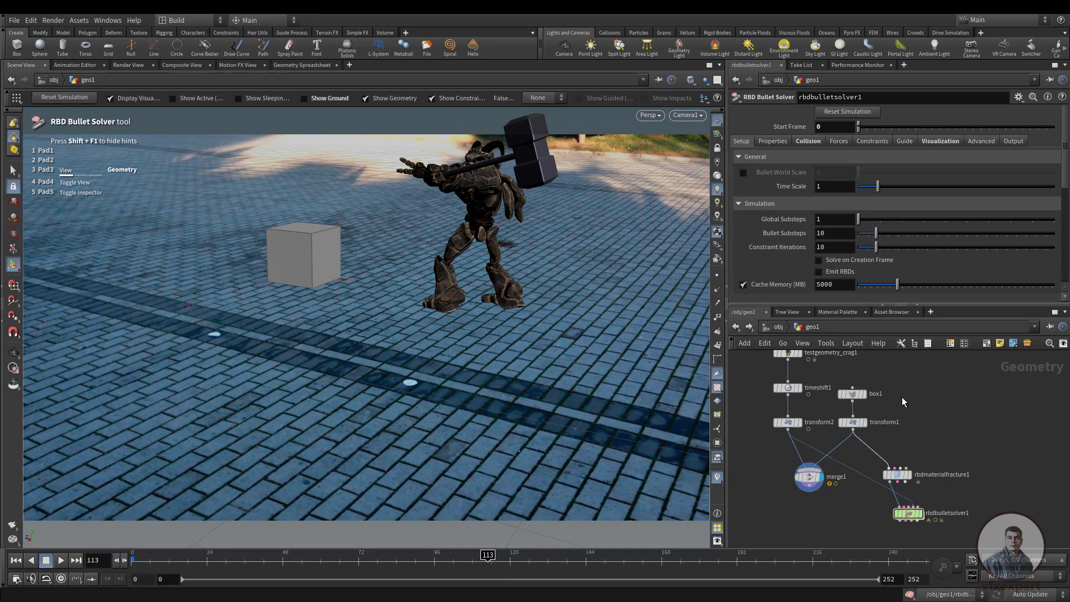
middle_drag(908, 389, 905, 395)
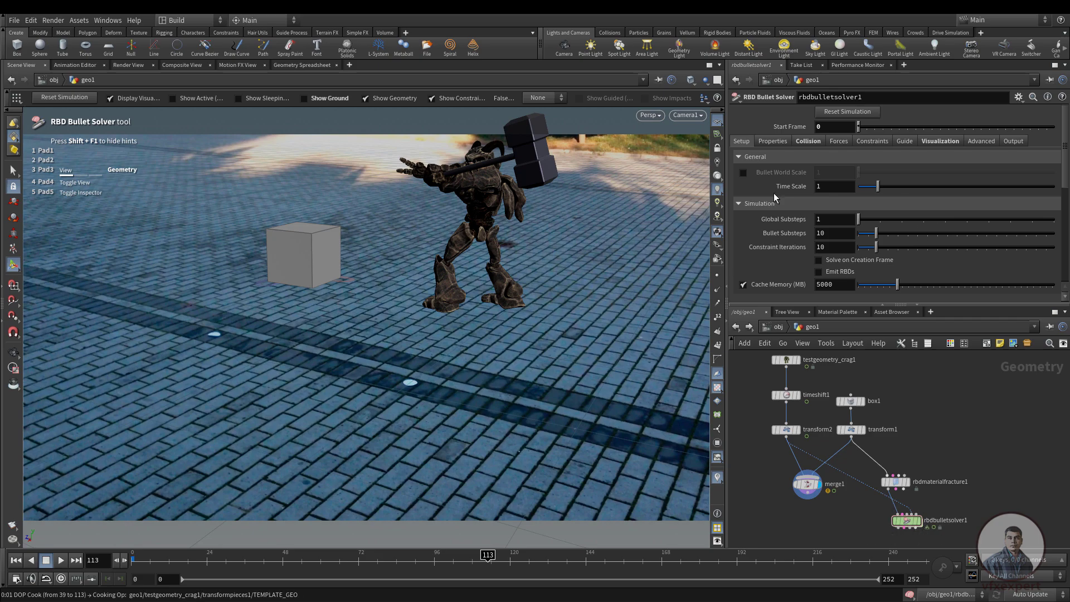
- Set the RBD Bullet Solver's collision type to Deforming and reset the simulation at frame 0
click(805, 141)
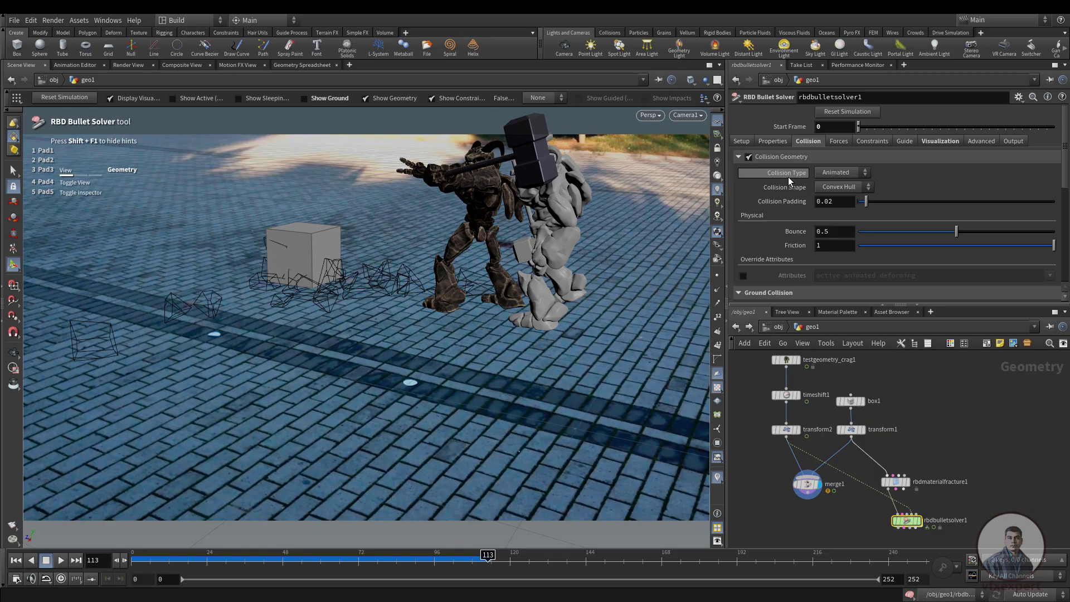
click(852, 173)
drag(223, 560, 88, 558)
click(848, 113)
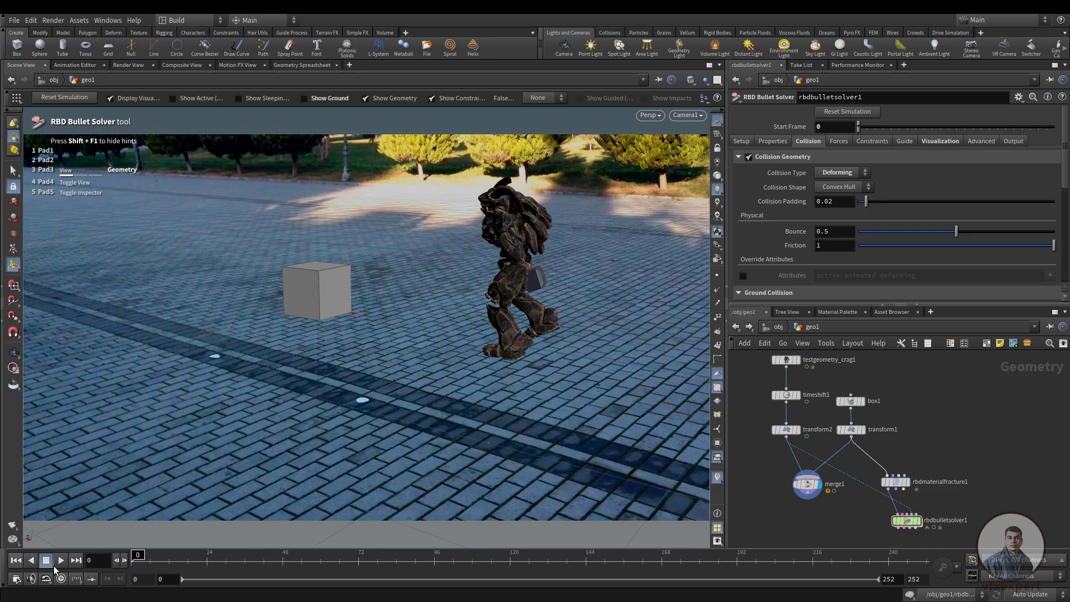
- Play the merged Crag and box animation, and scrub back to frame 8
click(61, 560)
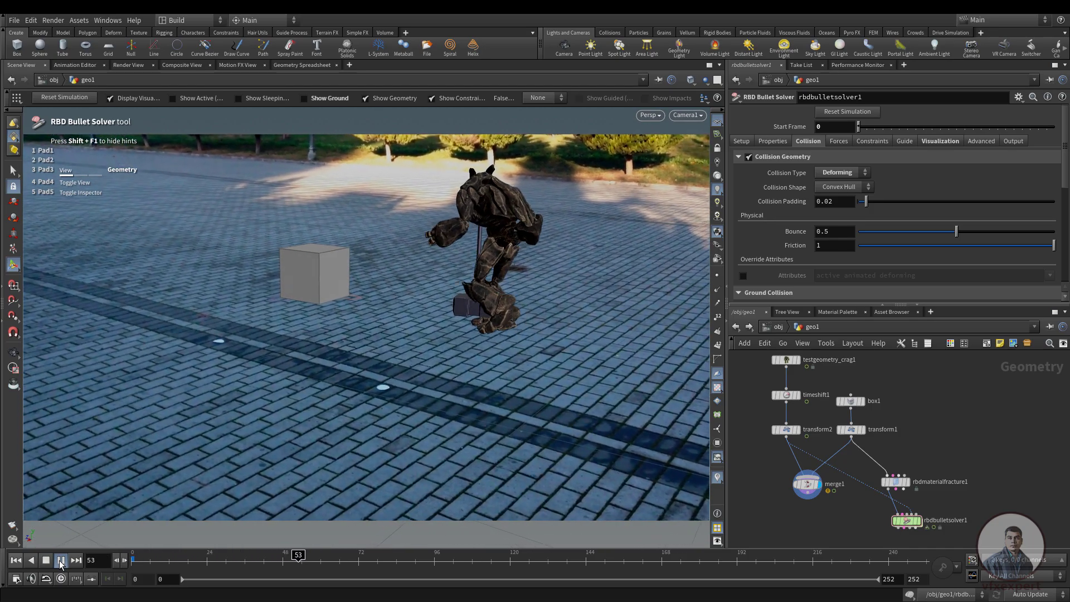
click(61, 561)
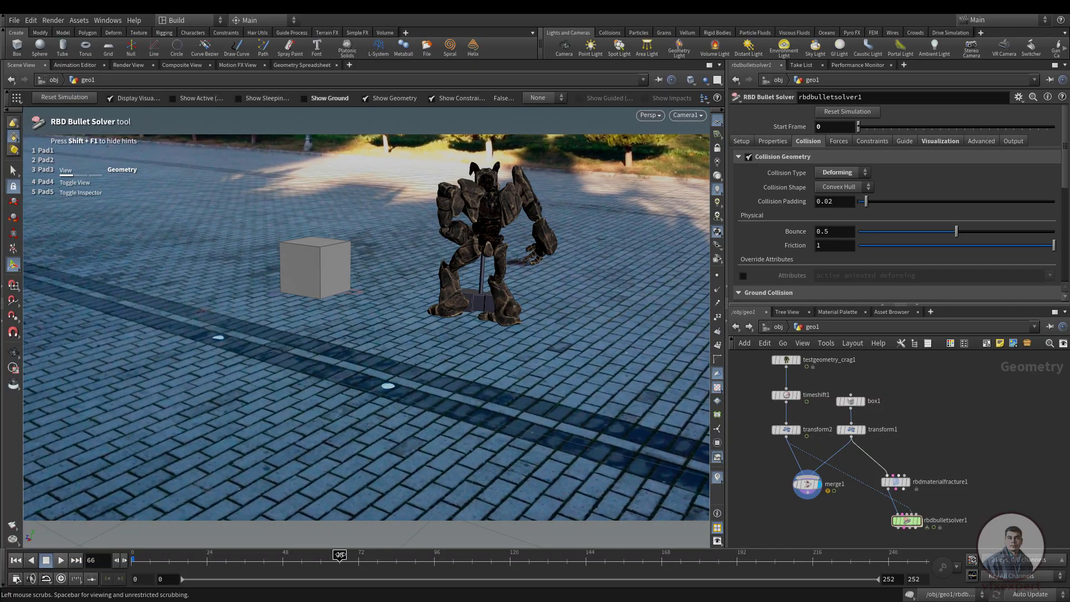
drag(340, 558, 156, 558)
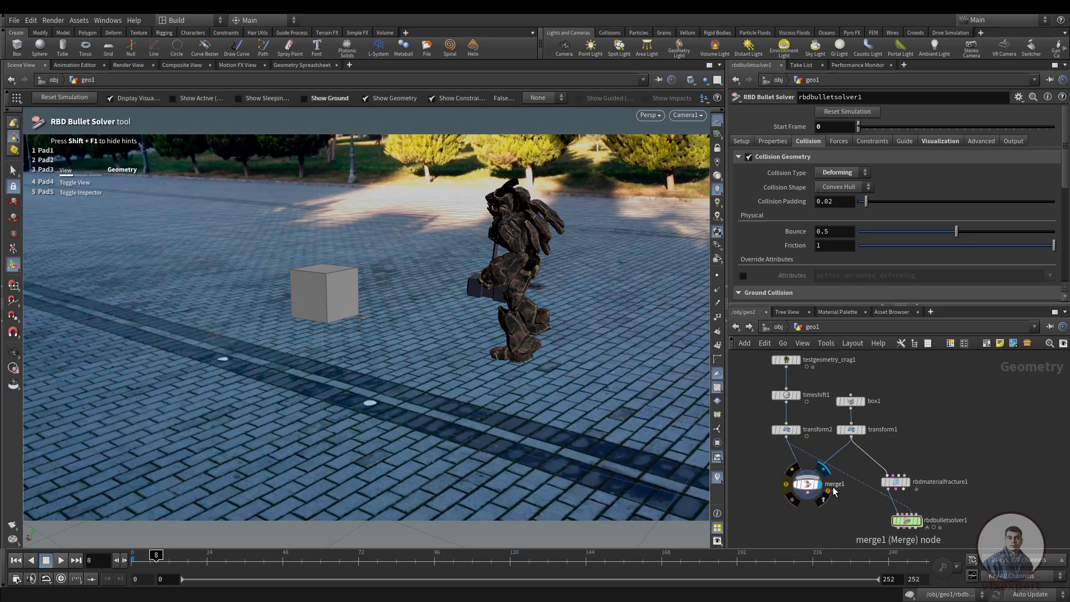
- Display the RBD Bullet Solver's output and play the simulation from frame 0
mouse_move(820, 491)
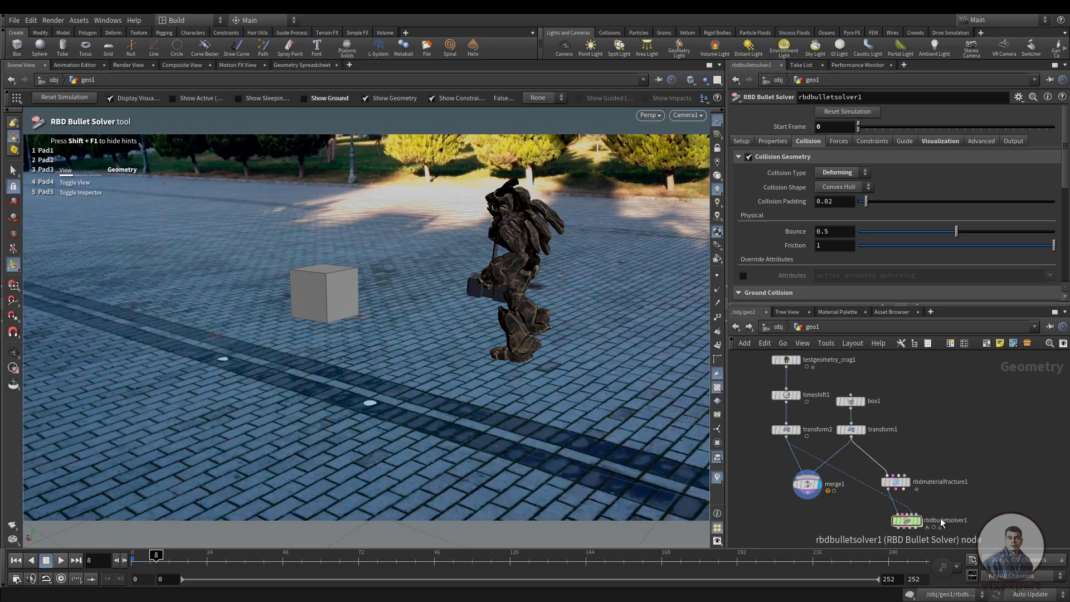
mouse_move(924, 529)
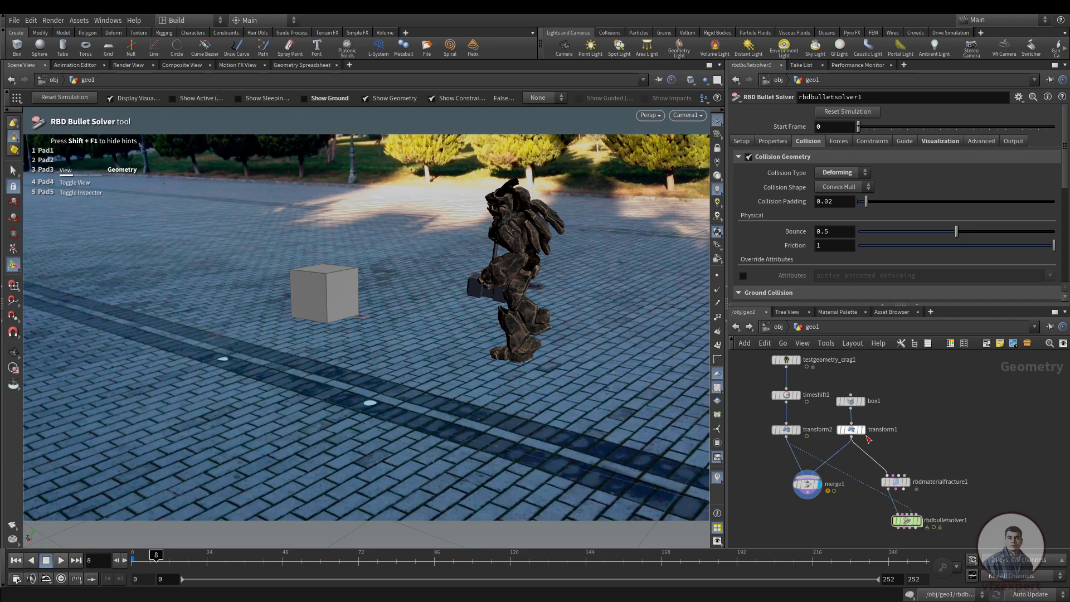
scroll(920, 486, up, 2)
middle_drag(943, 524, 974, 506)
mouse_move(943, 492)
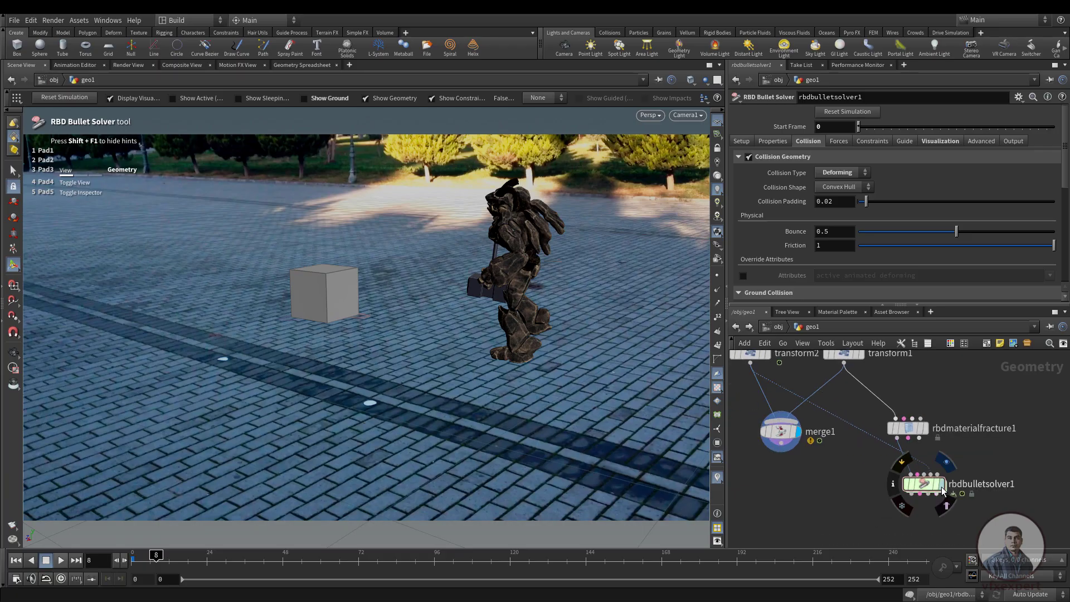
click(17, 560)
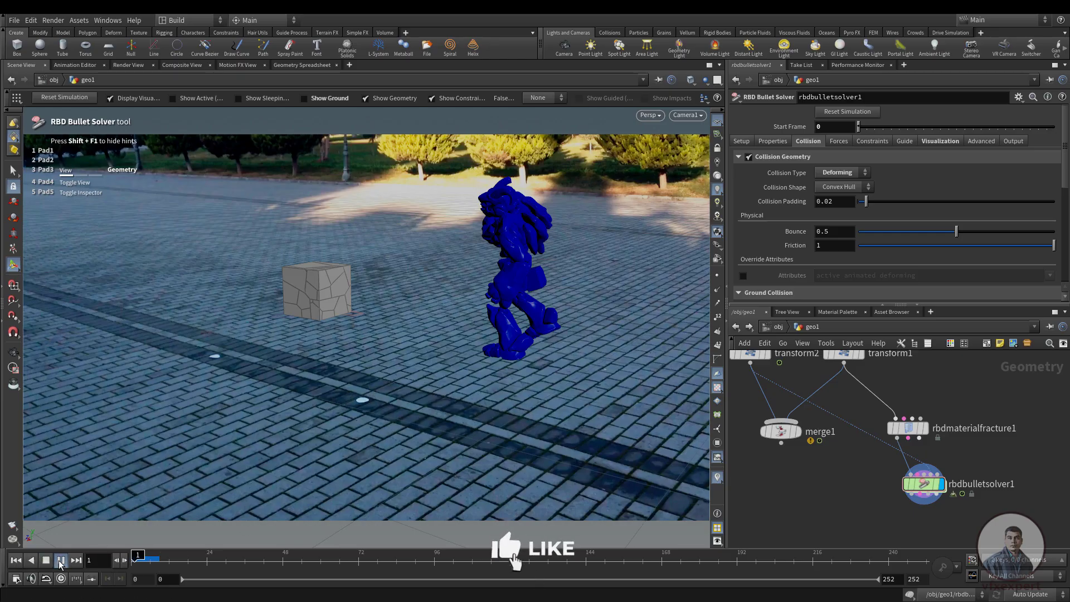
click(61, 560)
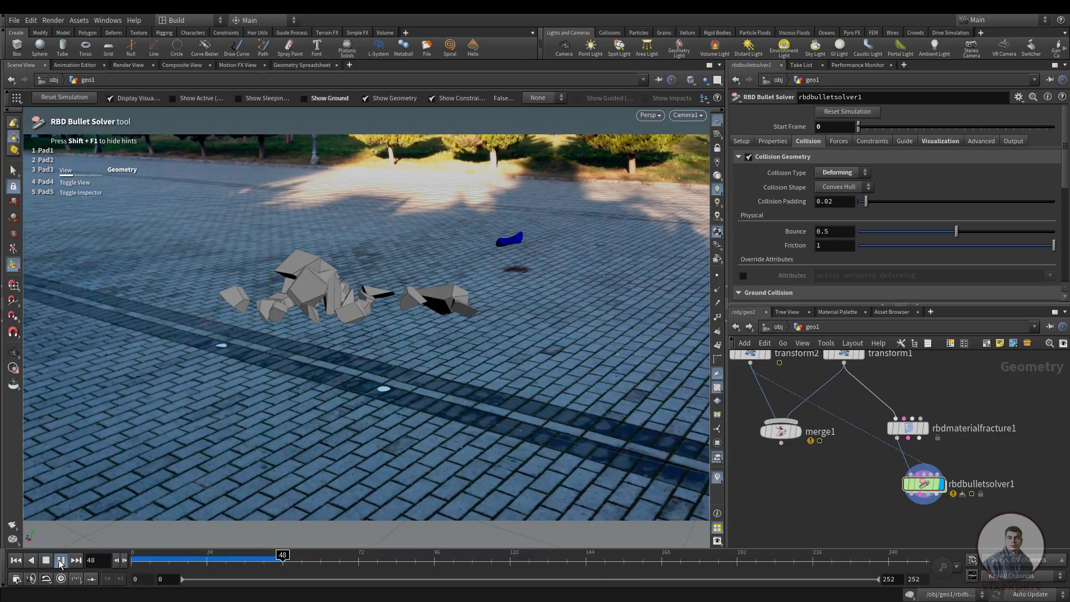
click(60, 561)
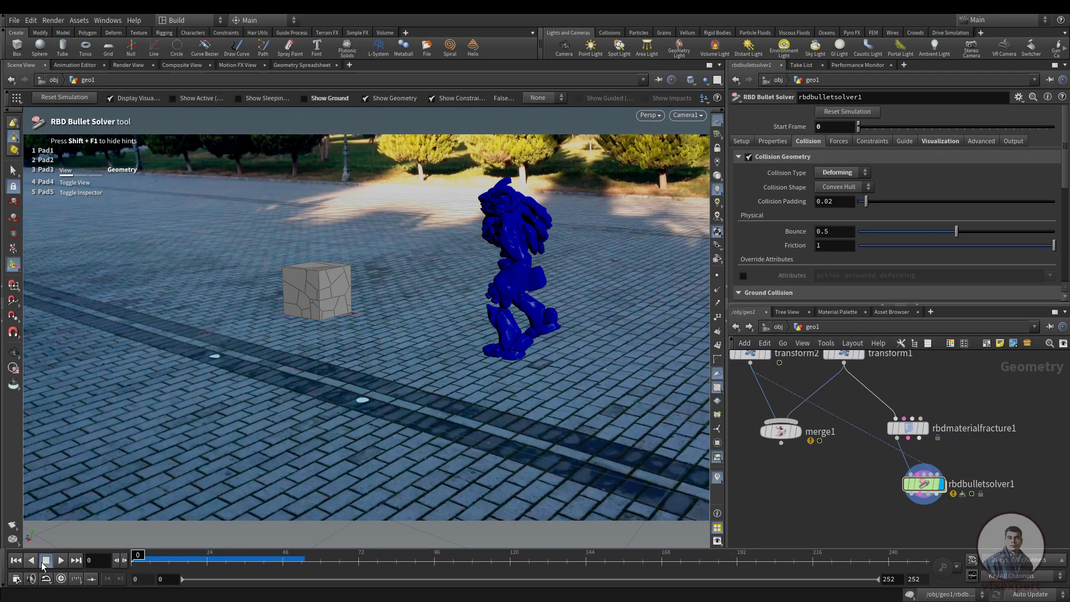
- Replay the cached simulation to review the collision geometry and the box pieces, and rewind to frame 0
click(62, 561)
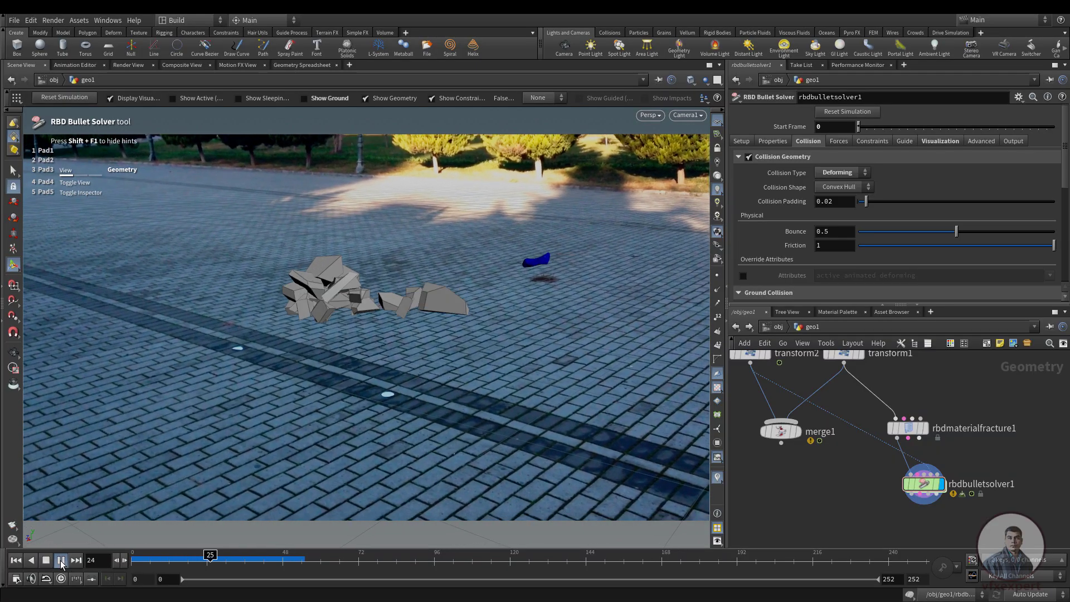
drag(216, 558, 117, 556)
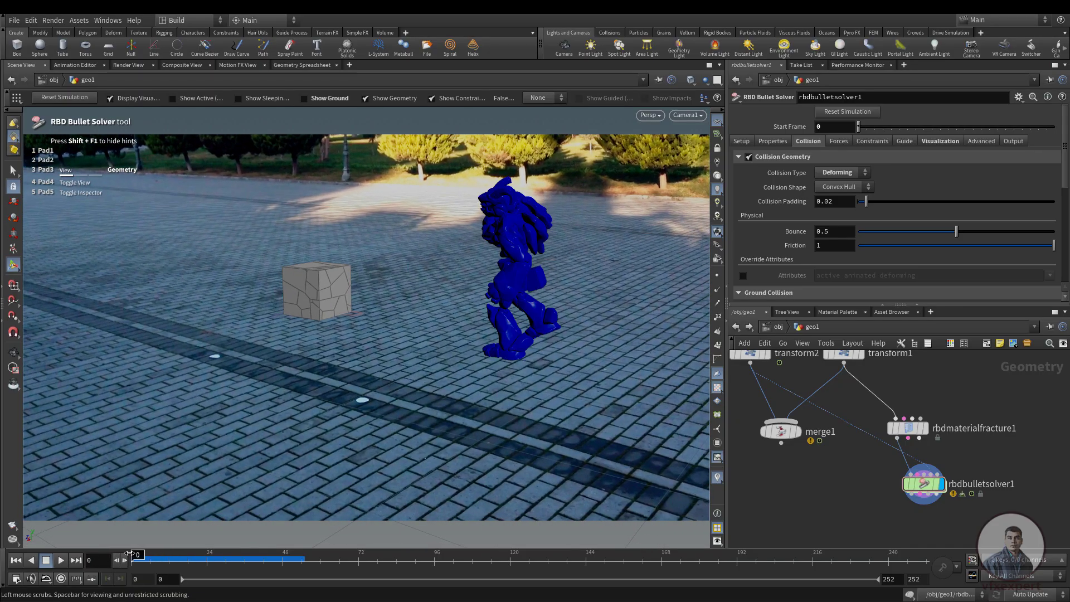
mouse_move(138, 552)
mouse_down()
mouse_move(180, 544)
mouse_move(117, 555)
mouse_up()
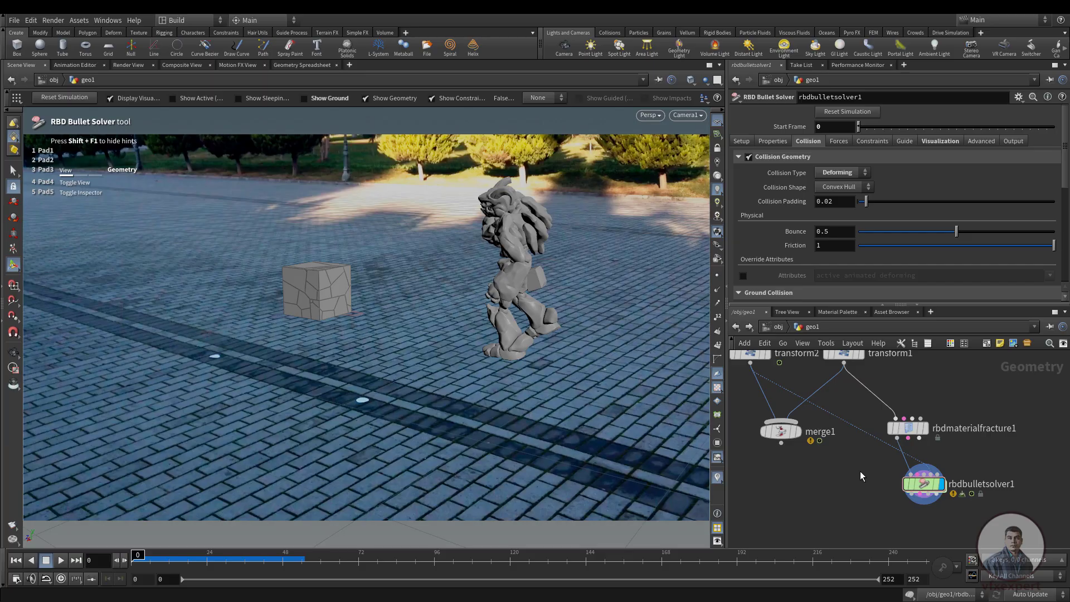
- Insert a Convert node between the Crag test geometry and the Time Shift node to convert the character to polygons
scroll(861, 471, down, 1)
middle_drag(895, 375, 931, 450)
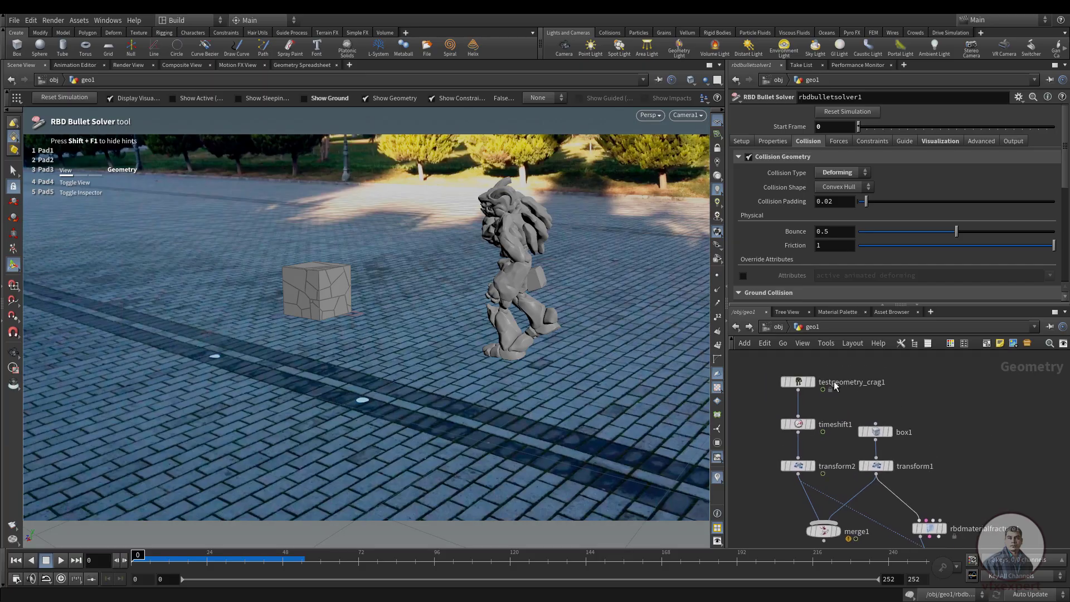
middle_drag(921, 393, 941, 403)
drag(819, 389, 819, 373)
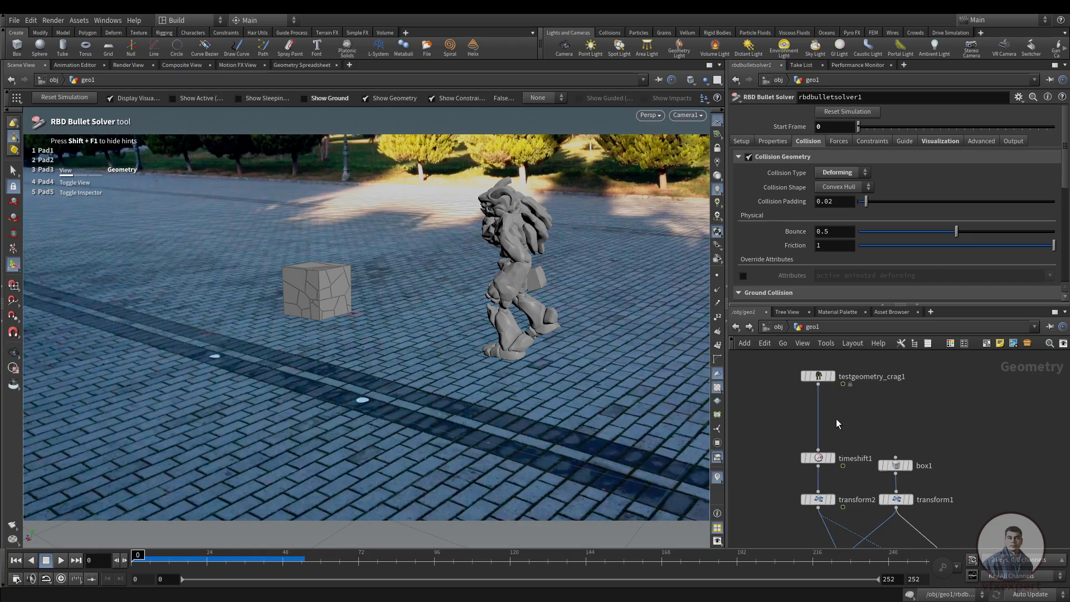
key(Tab)
text(conv)
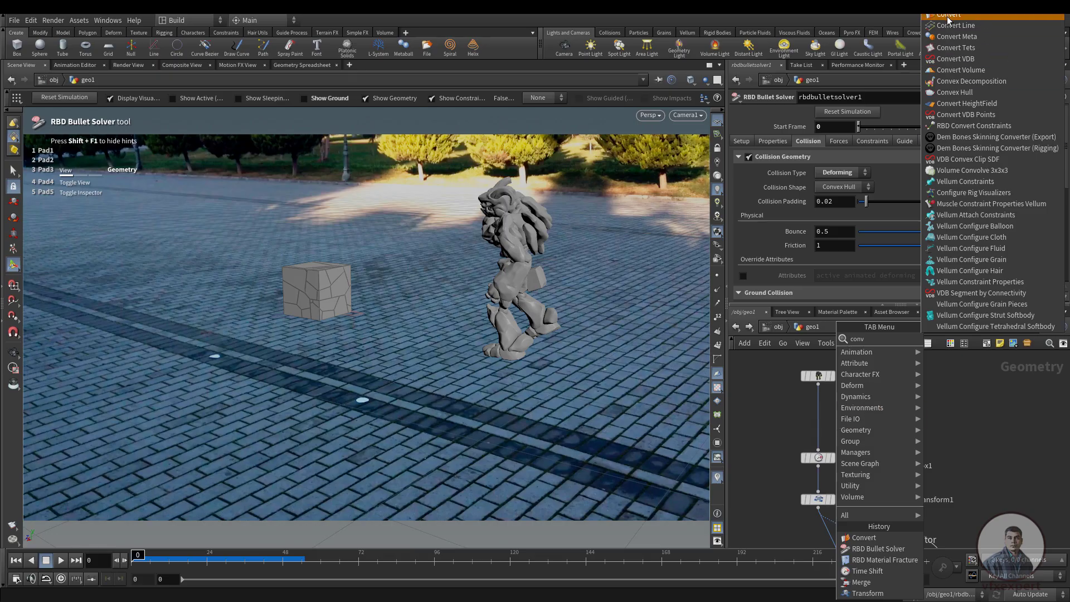
key(Return)
click(826, 417)
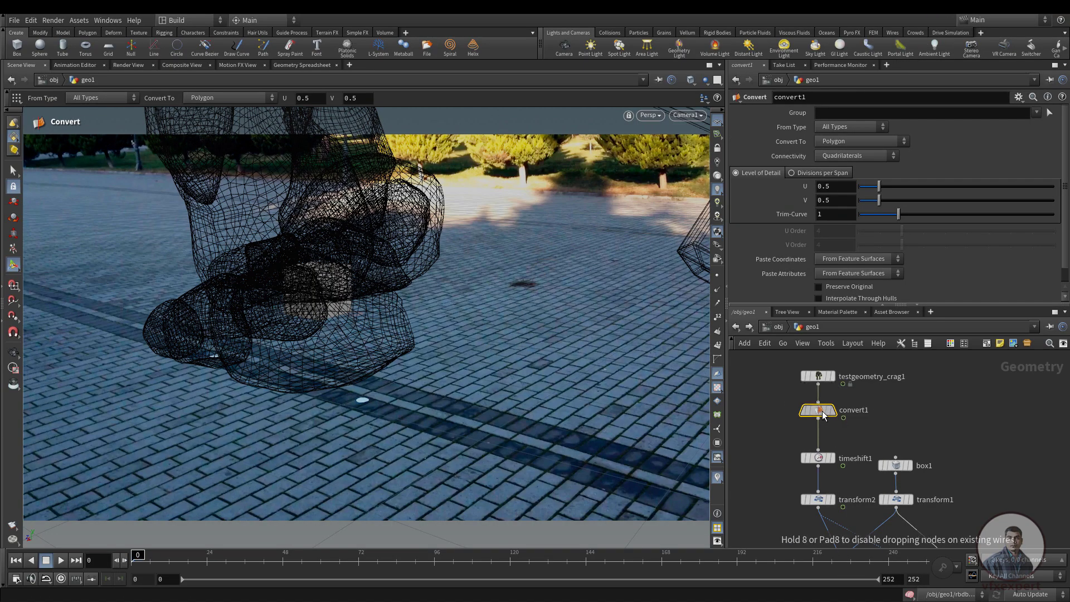
key(h)
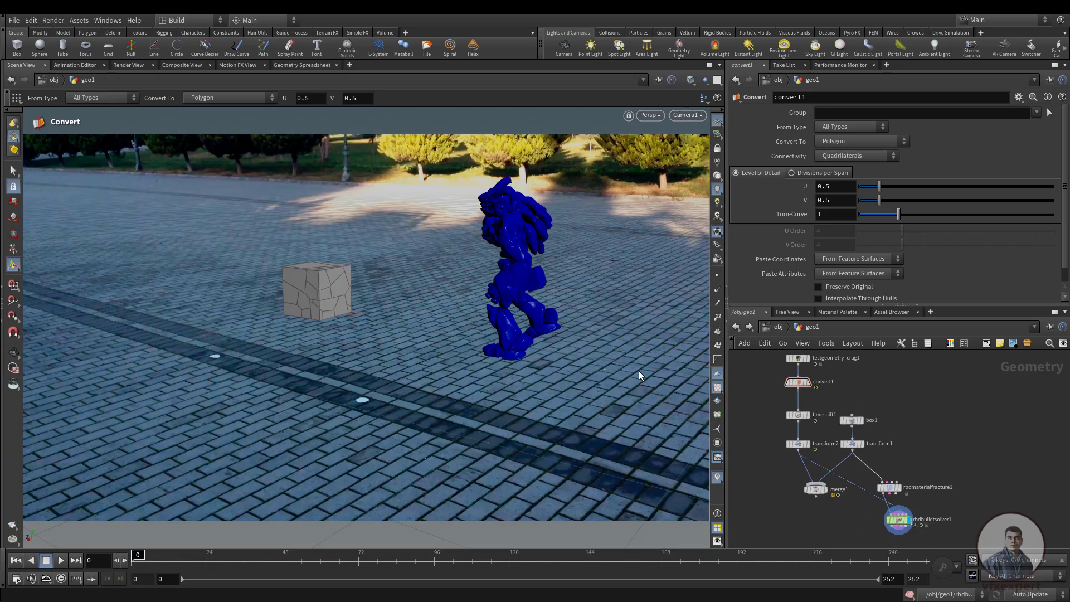
- Play the simulation with the converted Crag collider, stop it and return to frame 0
click(61, 560)
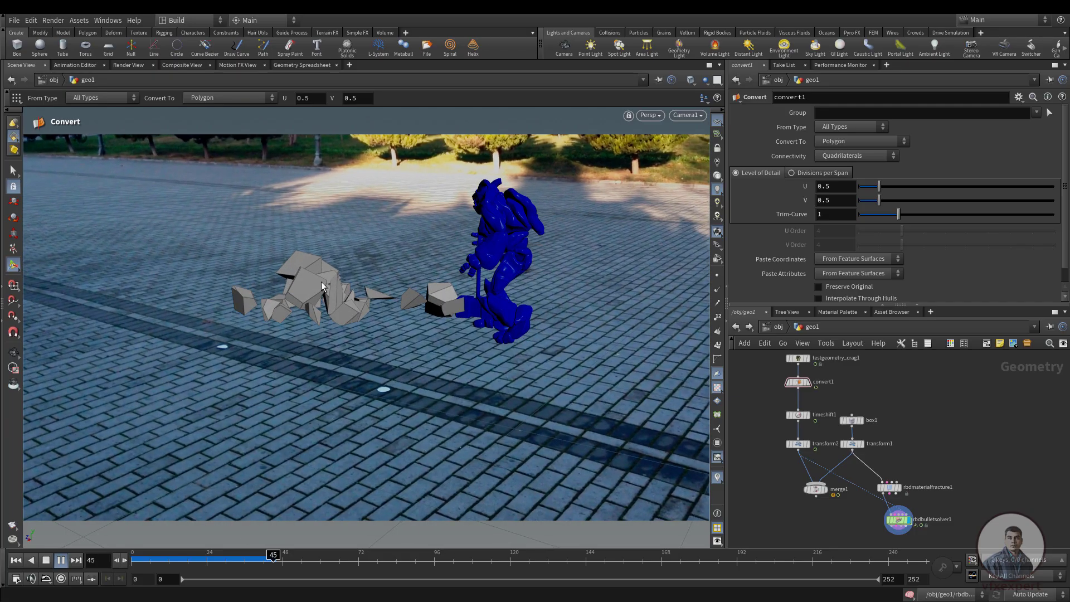
click(47, 562)
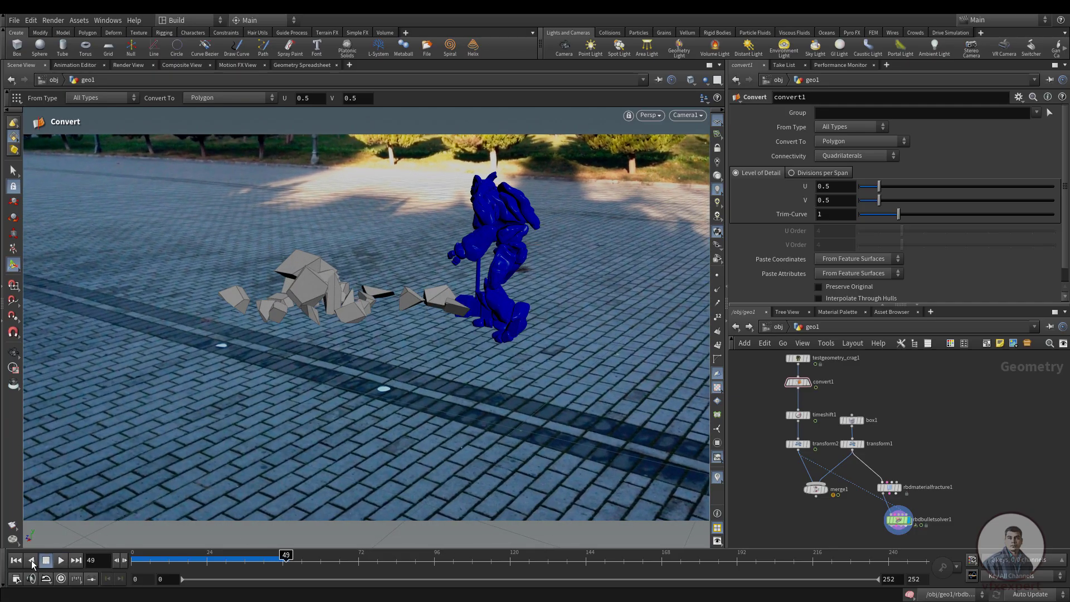
click(31, 560)
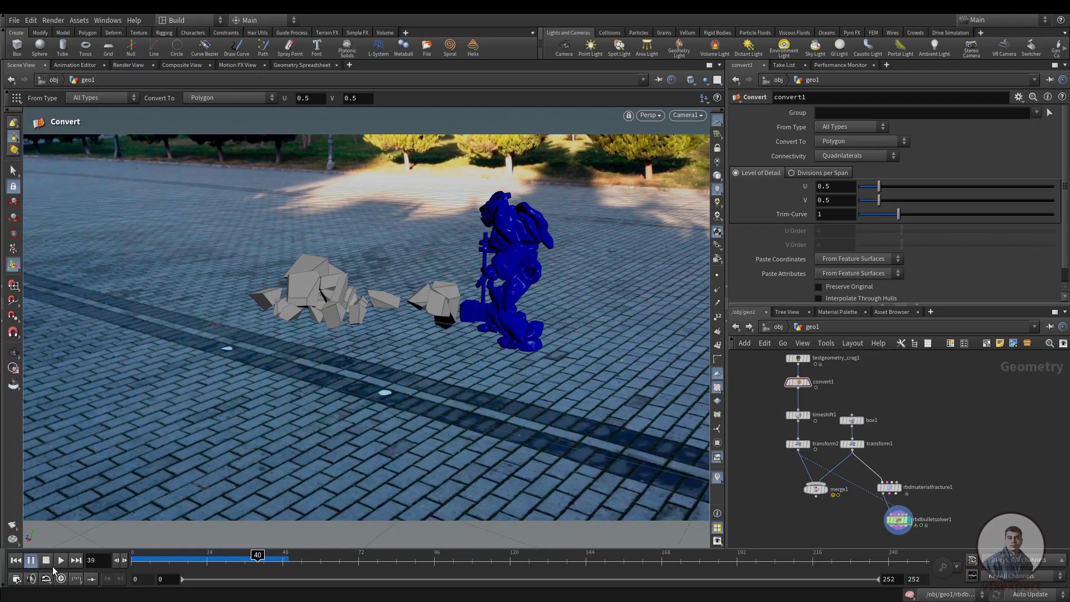
click(47, 561)
click(16, 561)
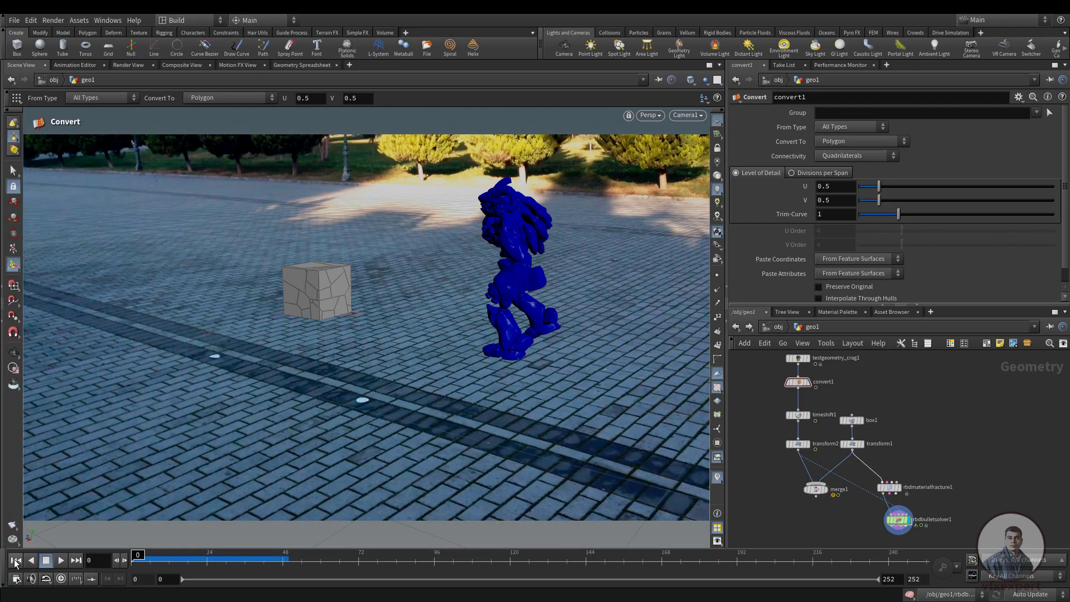
- Enable Edge Detail and Interior Detail on the RBD Material Fracture node
middle_drag(941, 435, 915, 425)
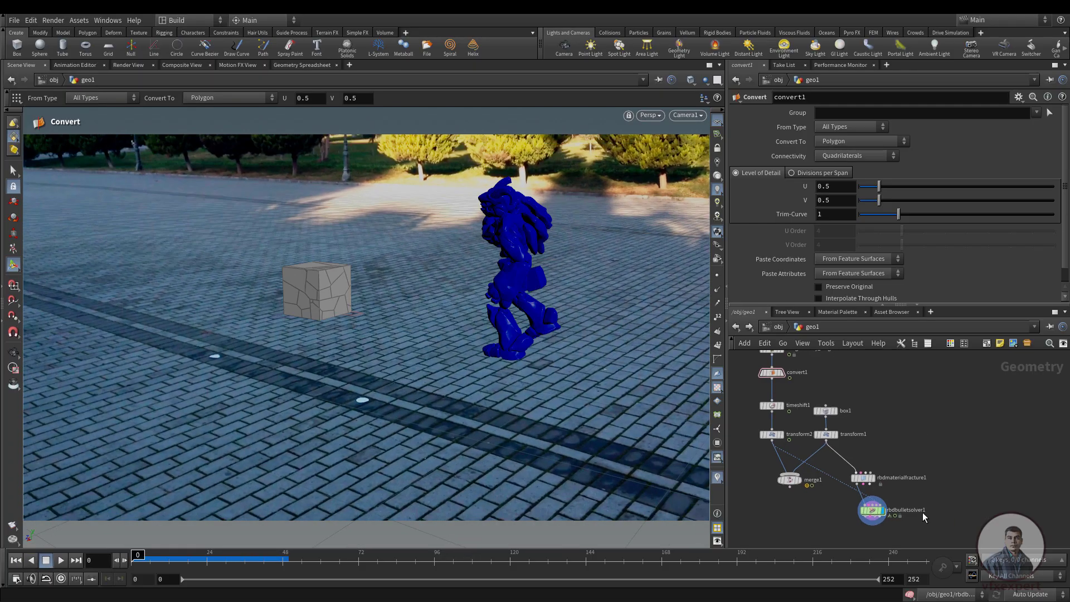
click(863, 479)
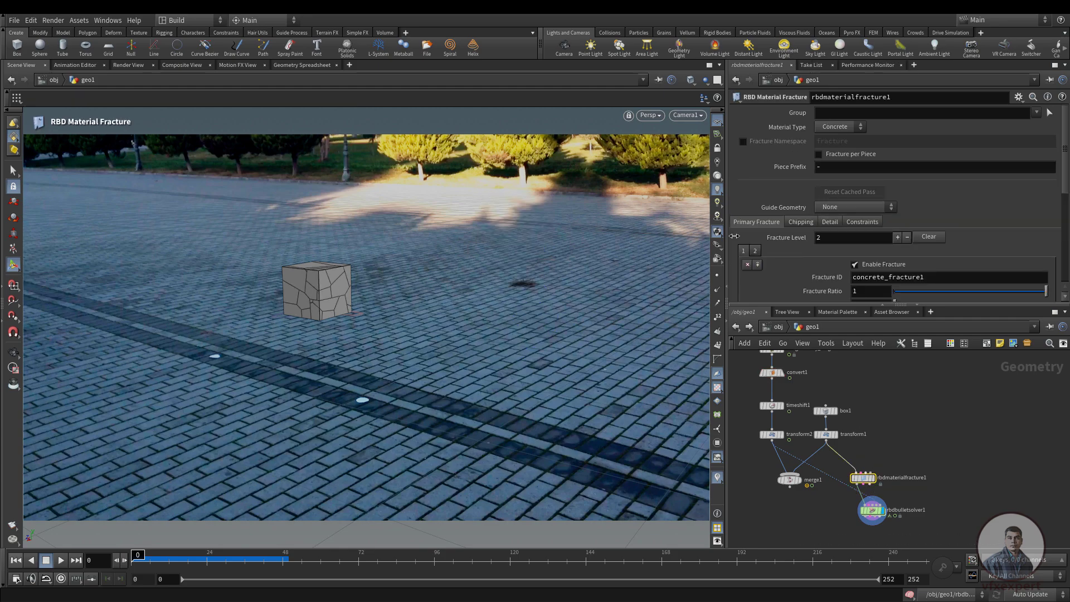
click(830, 222)
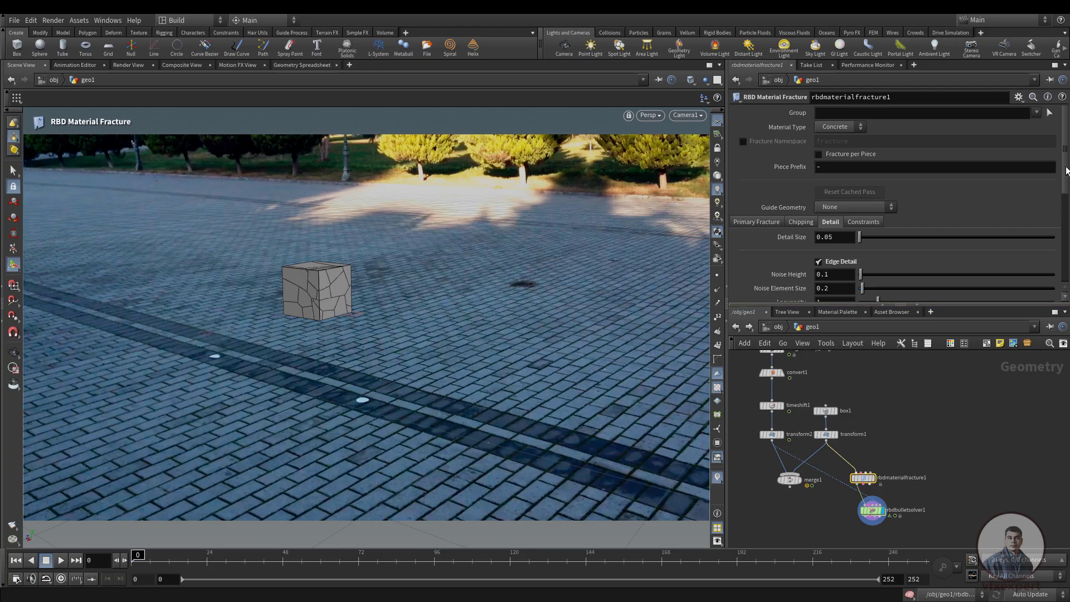
scroll(1066, 170, down, 5)
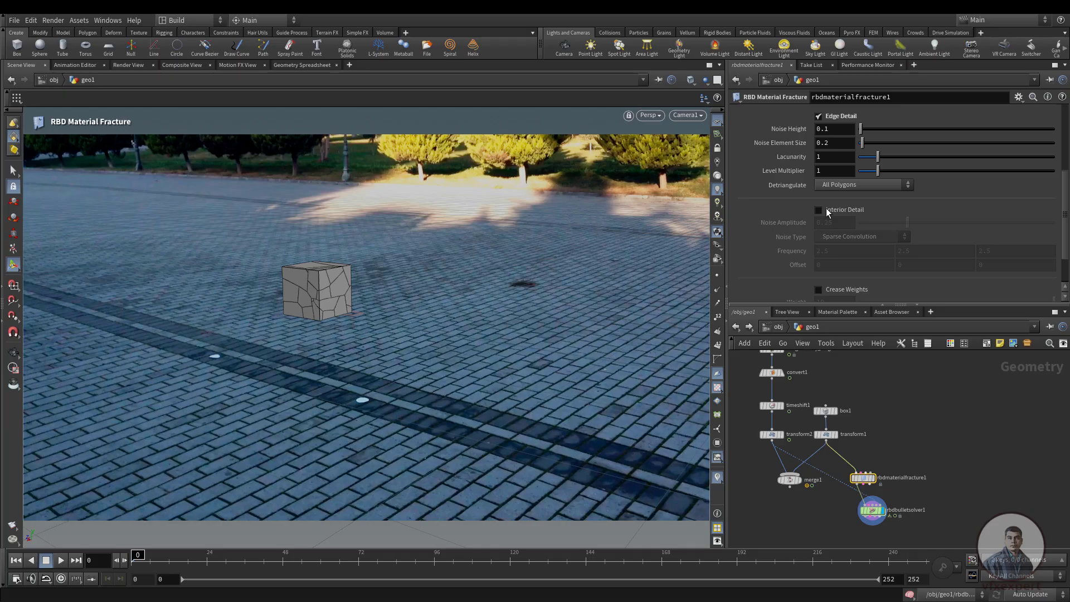
click(818, 210)
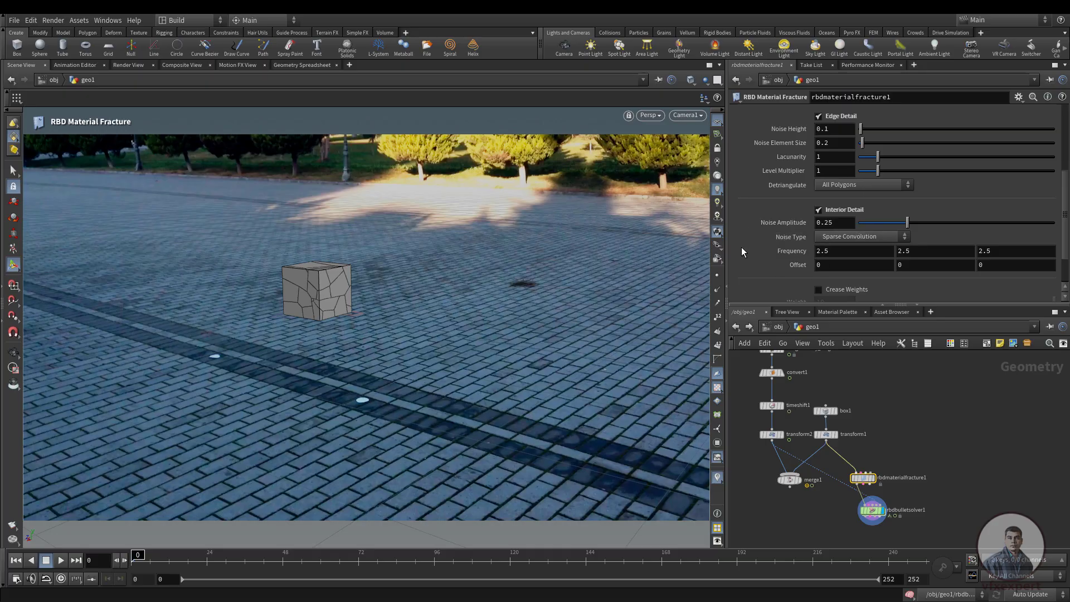
scroll(764, 256, up, 4)
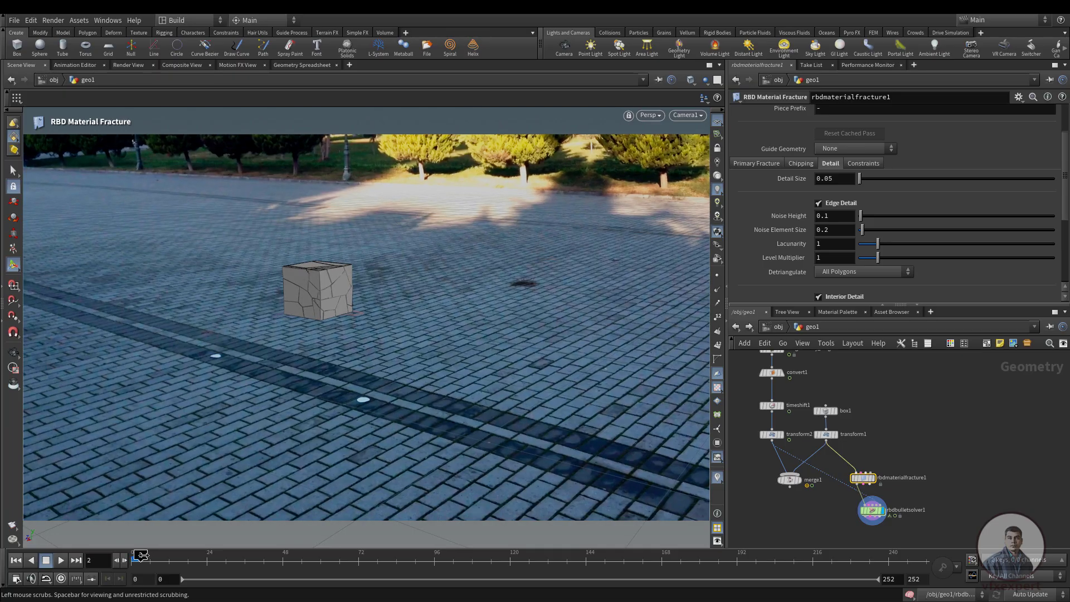
- Rewind to frame 0 and insert an Attribute Create node between the box's Transform node and the RBD Material Fracture node
click(133, 556)
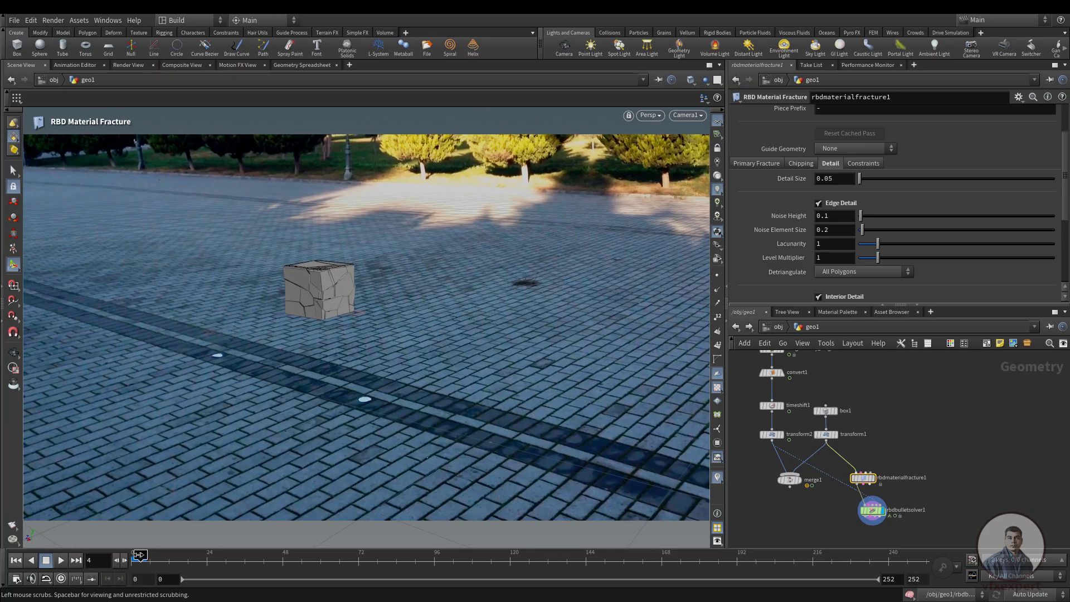
scroll(873, 461, up, 3)
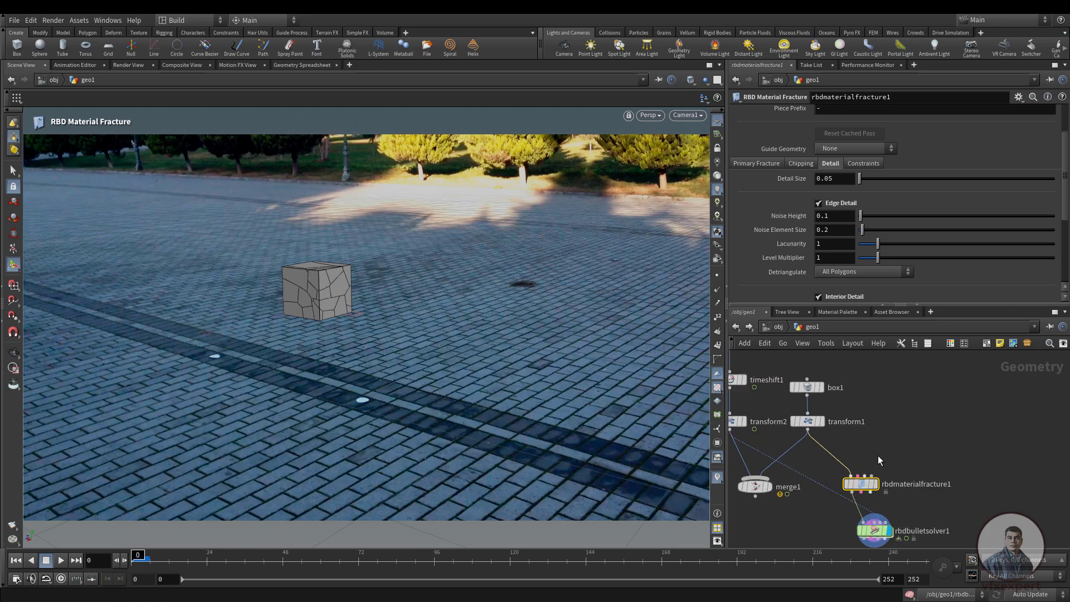
key(Tab)
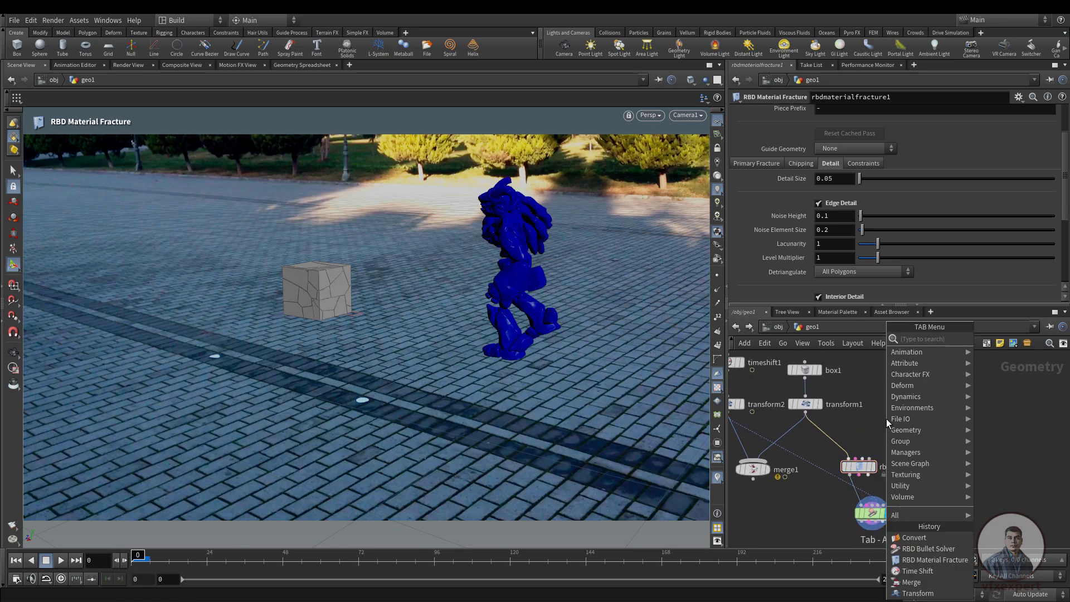
text(crea)
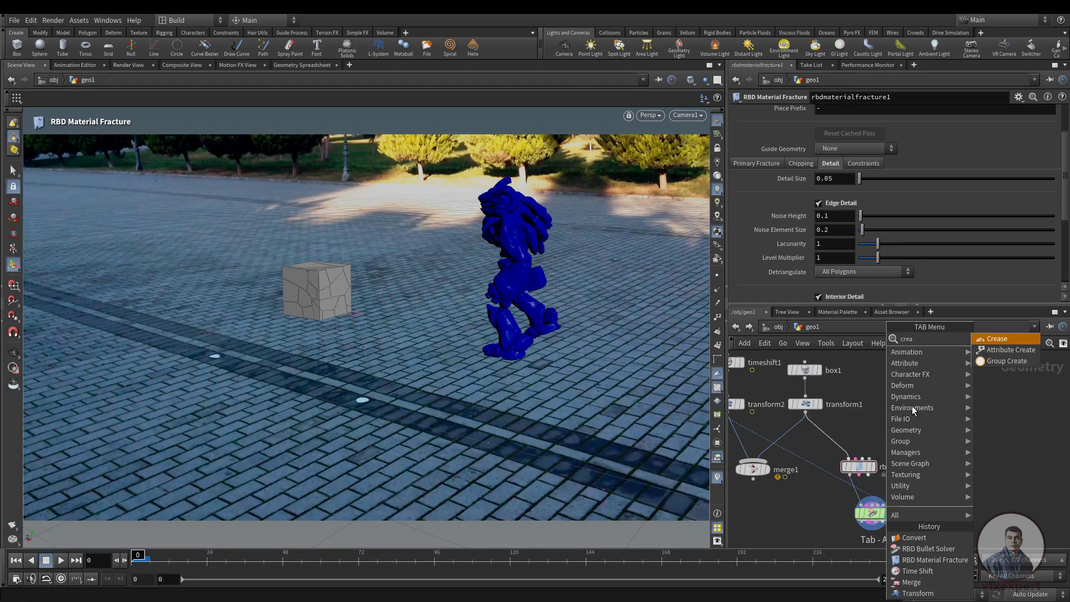
click(1000, 350)
click(839, 437)
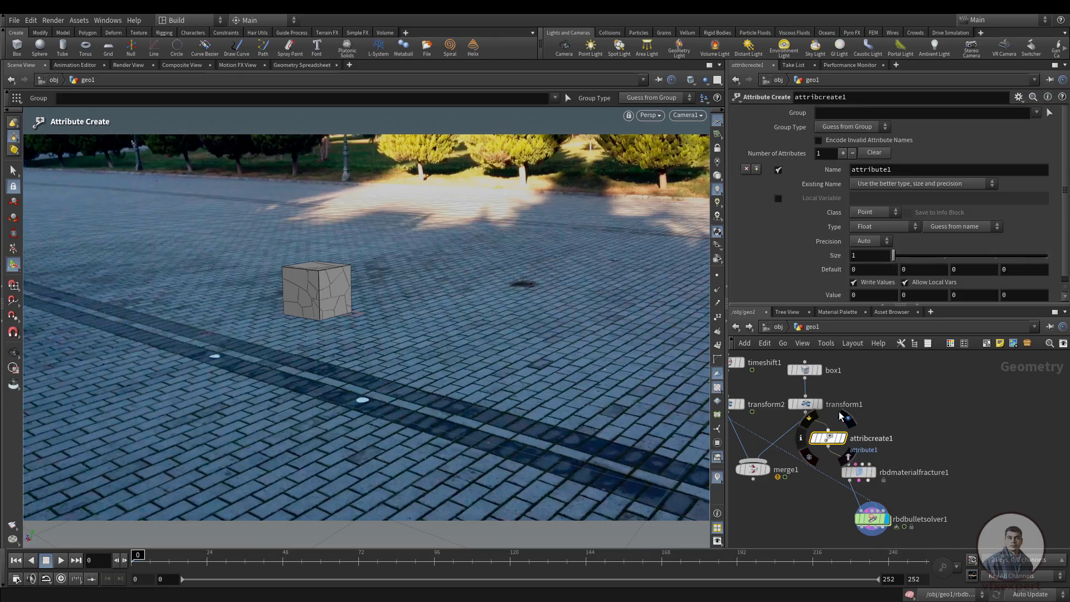
- Name the new attribute active and set its type to Integer
double_click(895, 170)
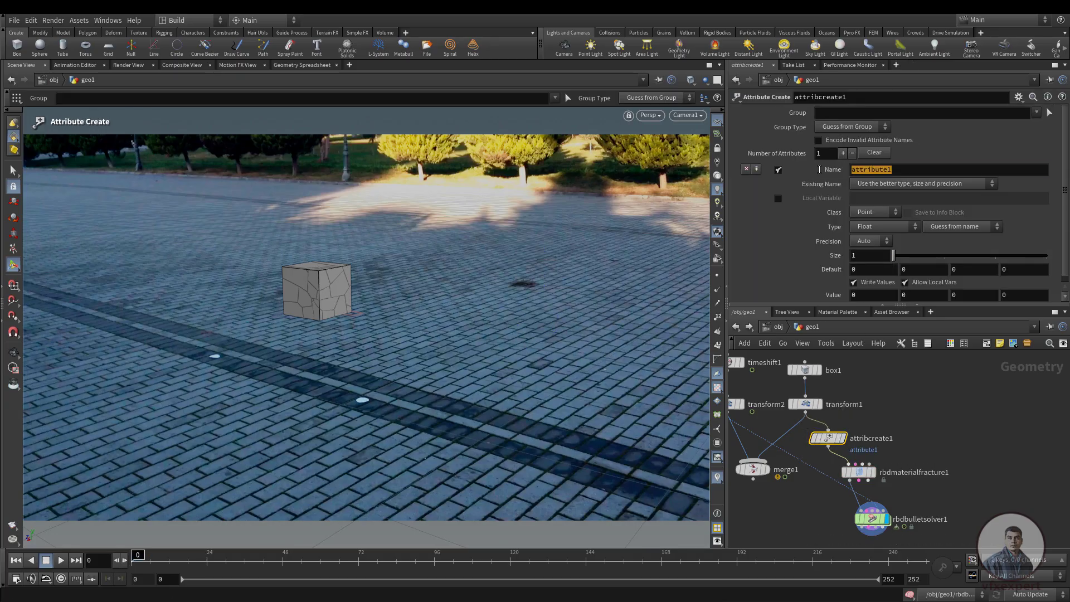
text(active)
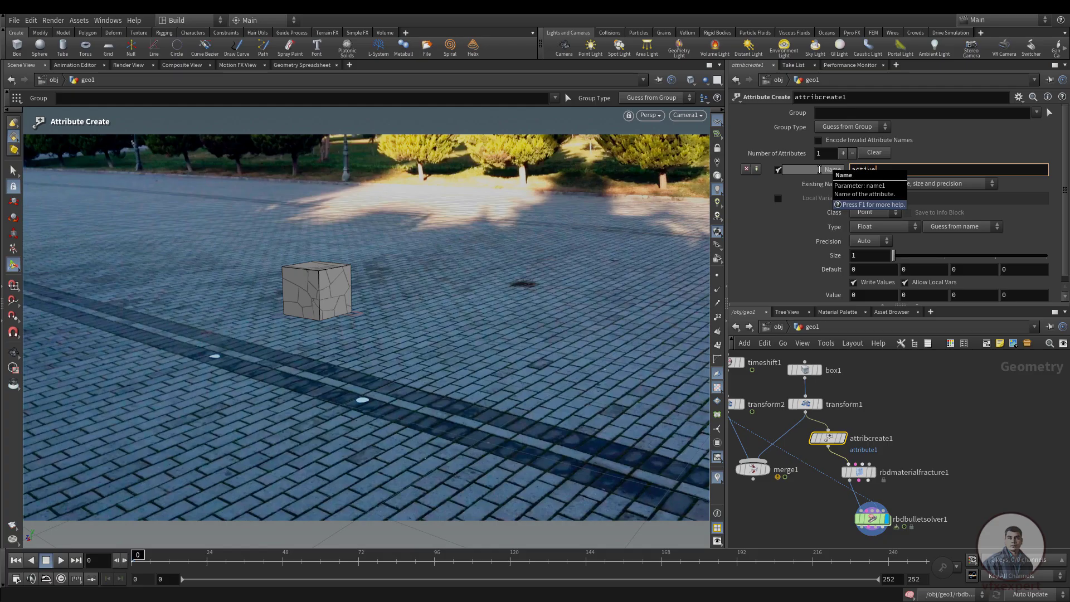
key(Return)
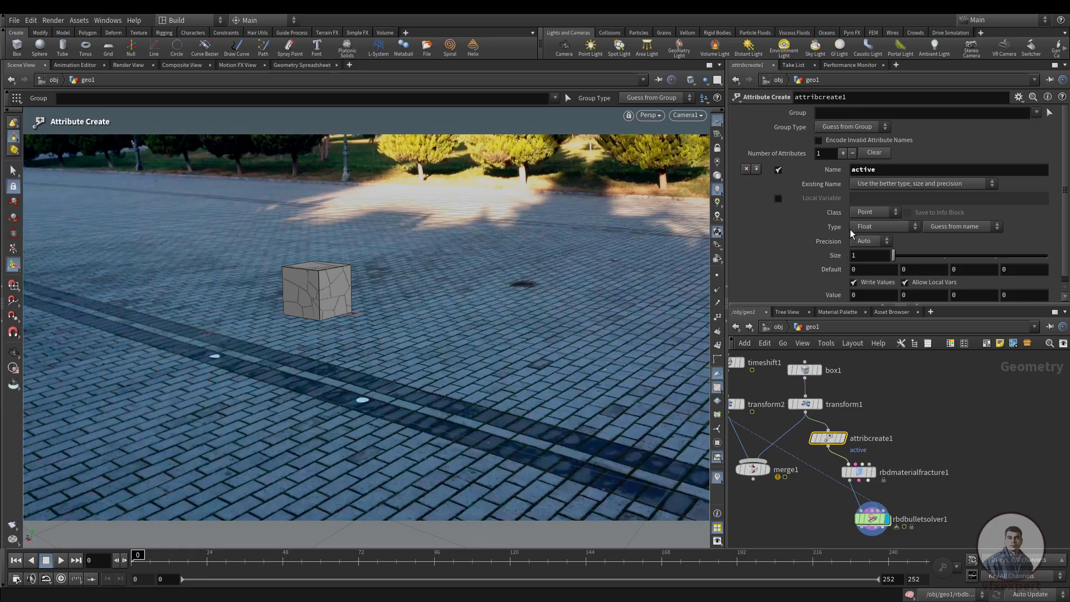
click(890, 227)
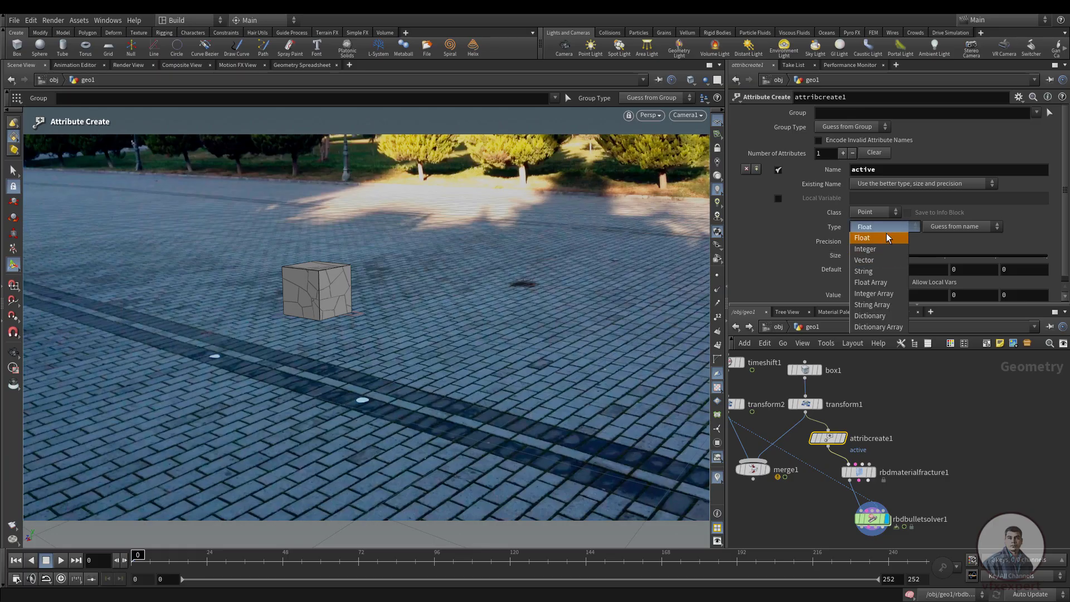
click(876, 249)
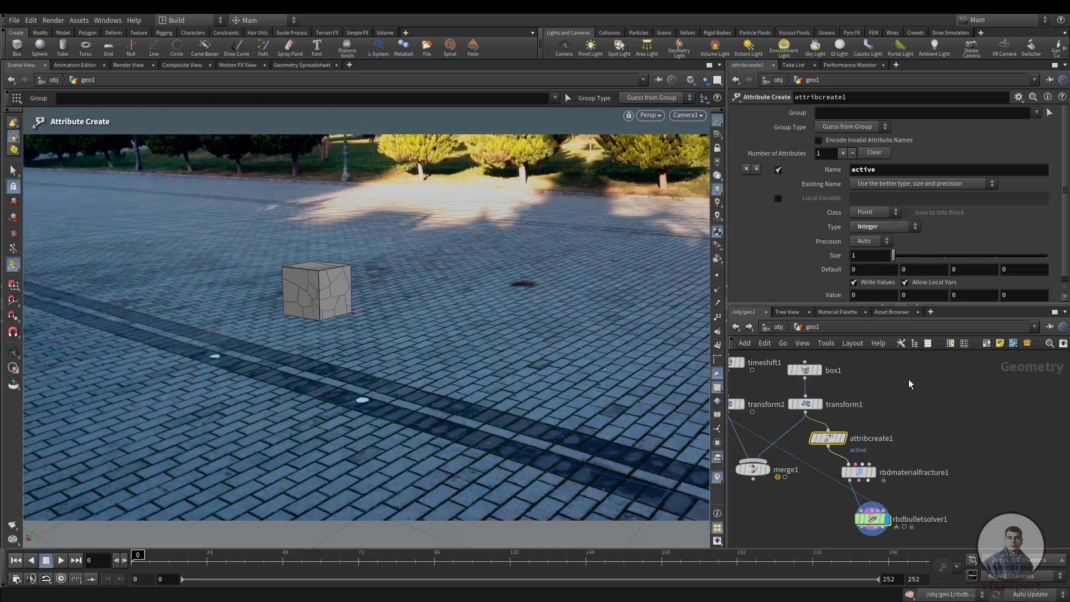
scroll(980, 241, down, 1)
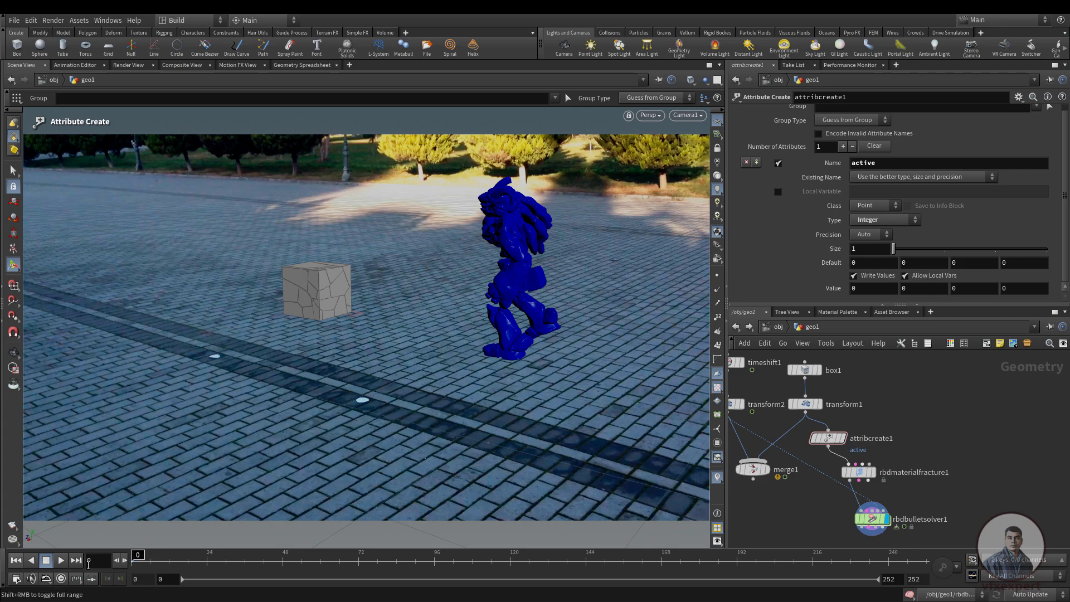
- Play the simulation with the active attribute at 0 to check the box, and return to frame 0
click(64, 561)
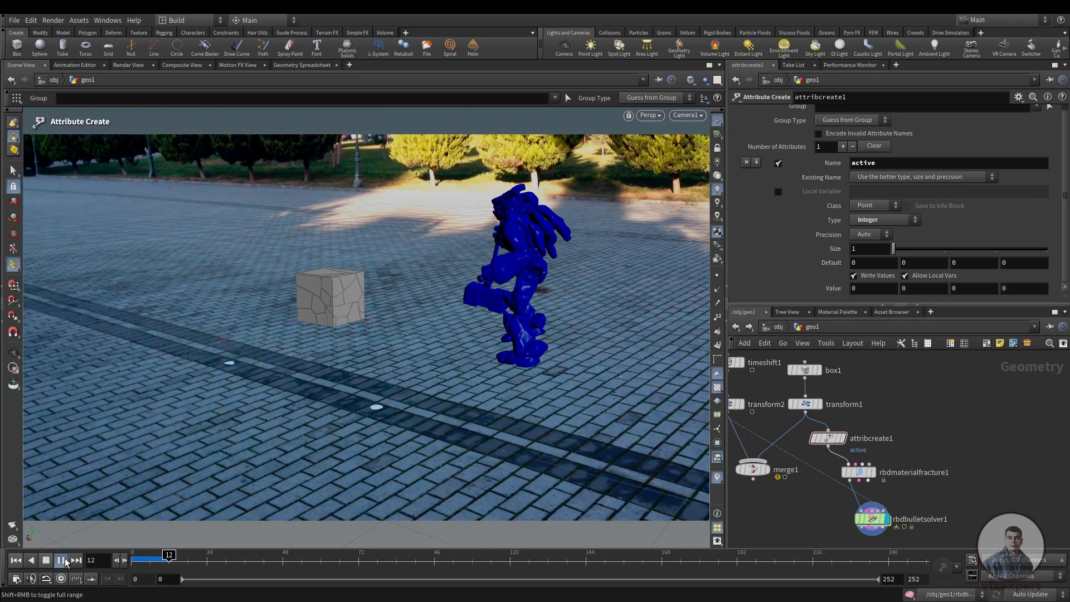
click(65, 559)
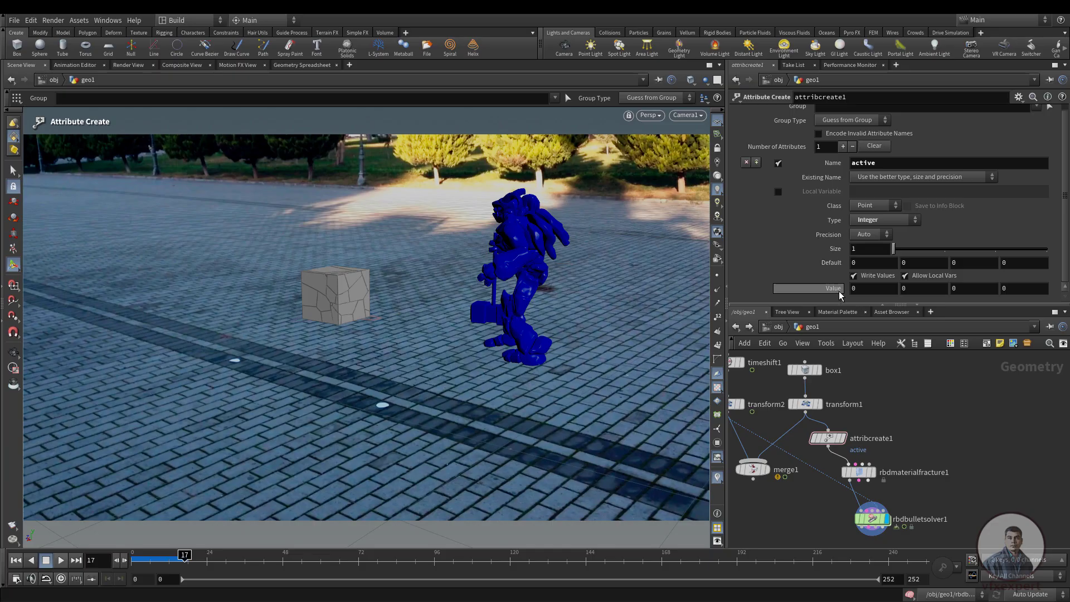
click(61, 562)
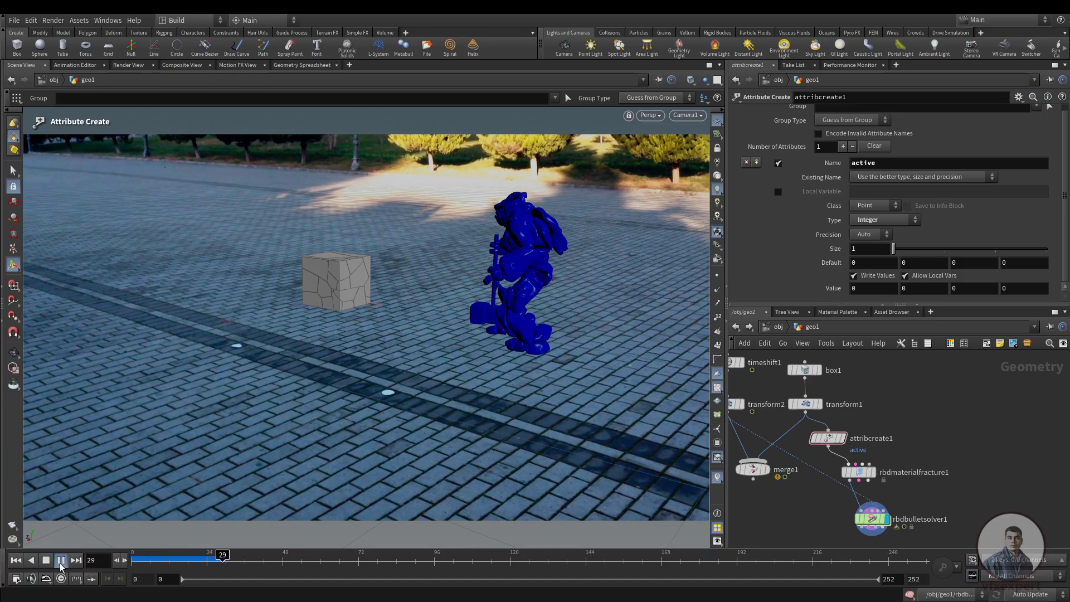
click(18, 563)
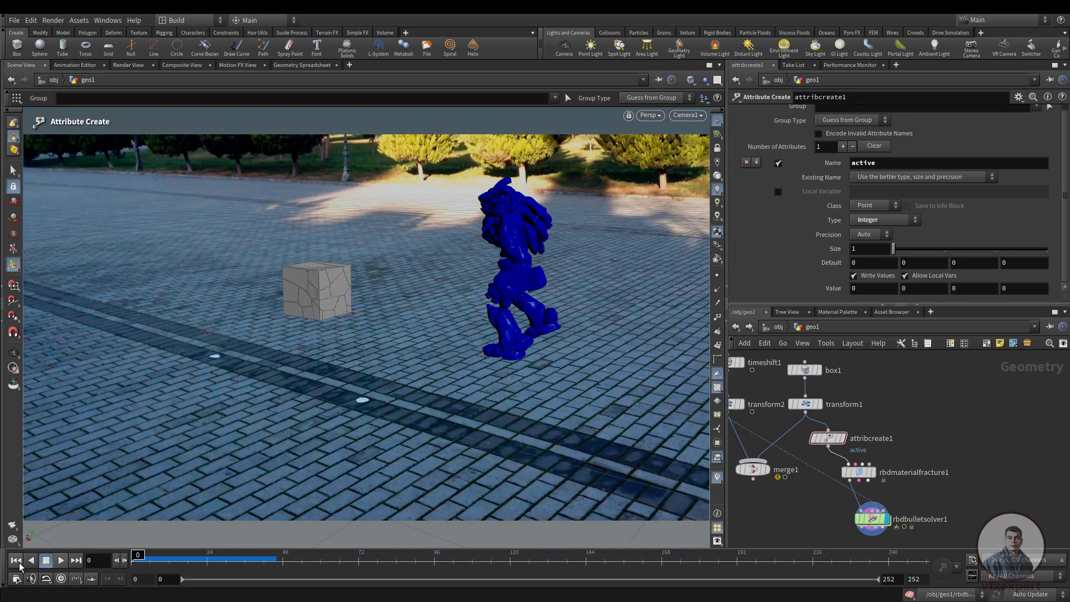
- Display the Merge node, go to frame 143 just before the hammer hit, and keyframe the active attribute's value at 0
click(769, 472)
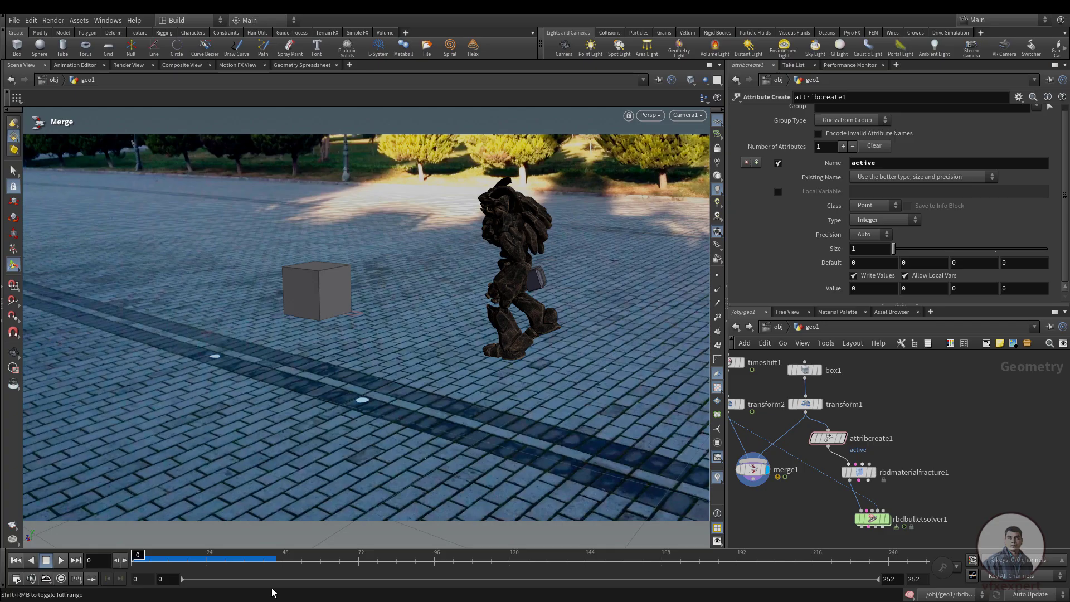
drag(139, 557, 594, 555)
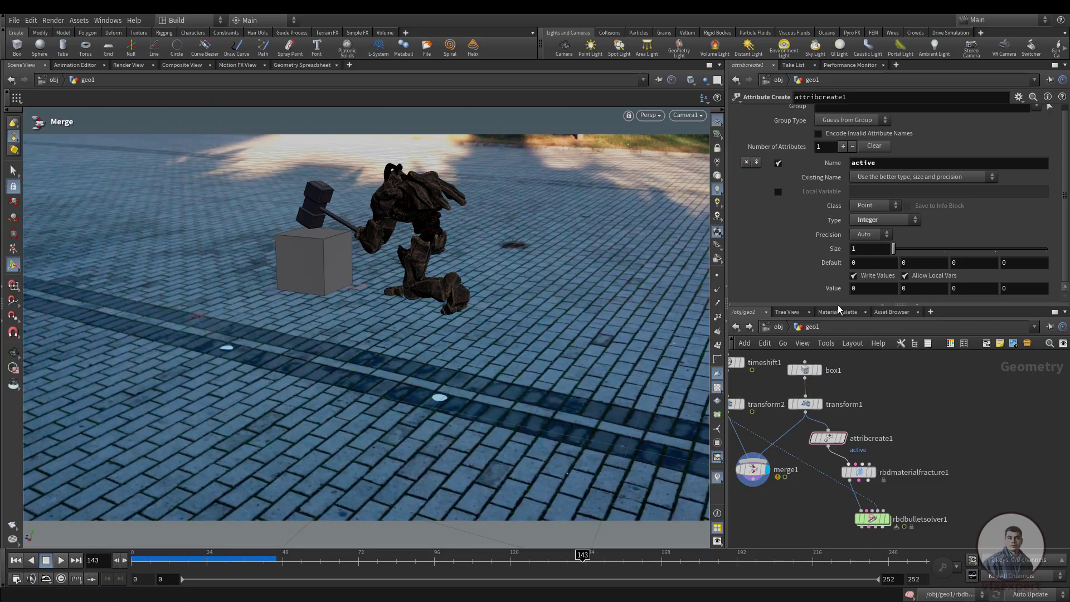
alt+click(833, 289)
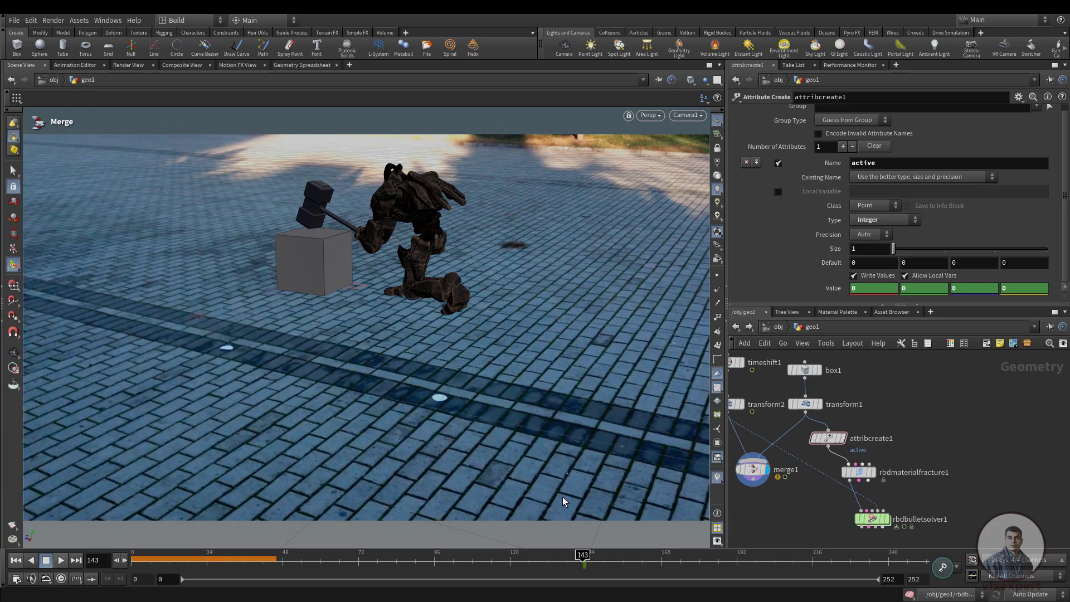
- Advance to frame 144, set the active attribute's first value to 1 and keyframe it
key(Right)
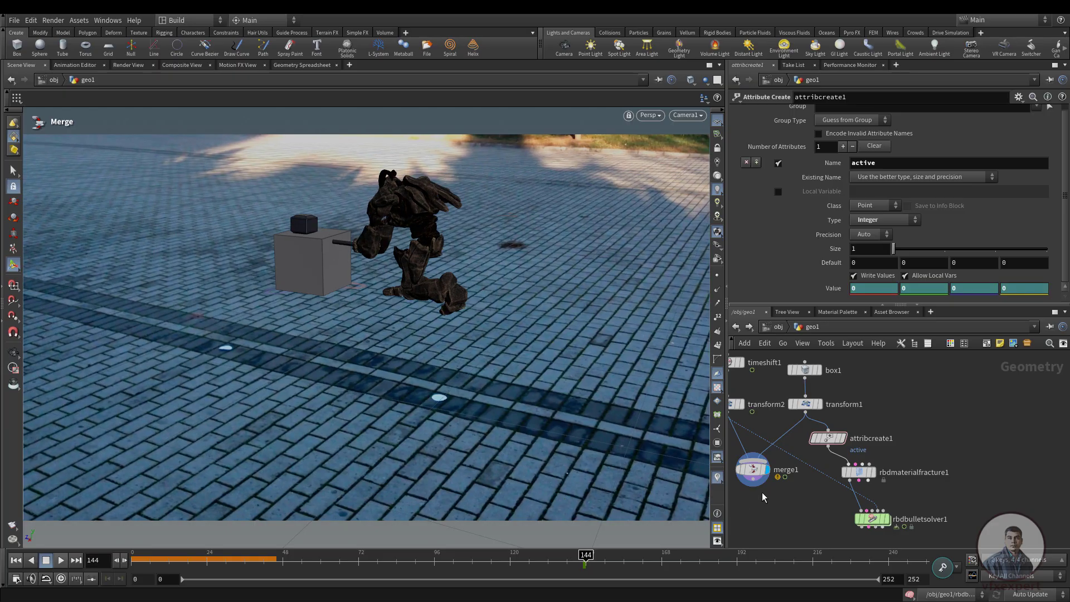
drag(860, 290, 838, 290)
text(1)
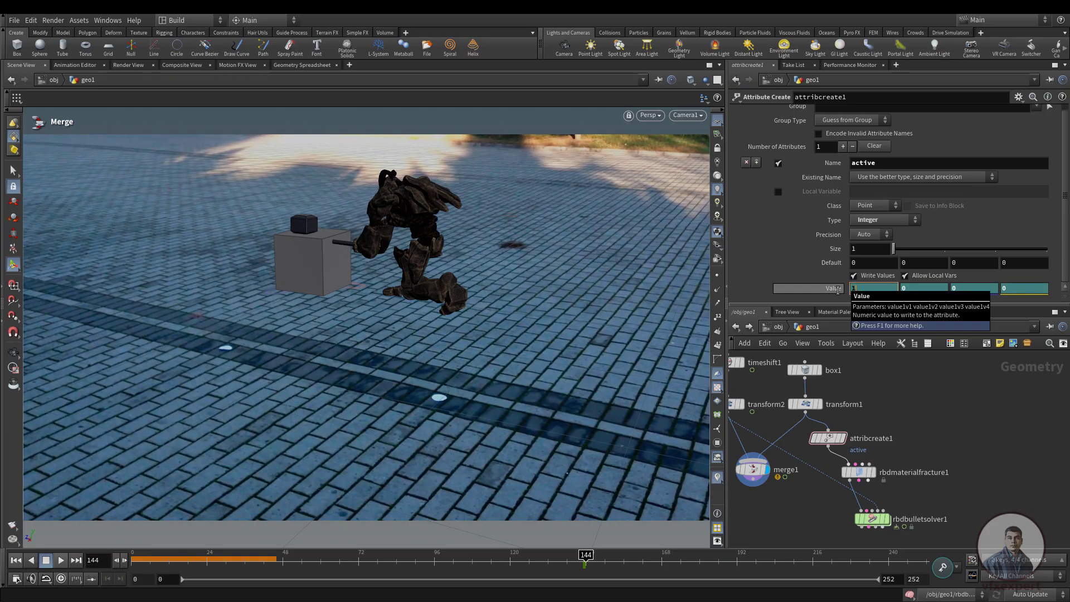
key(Return)
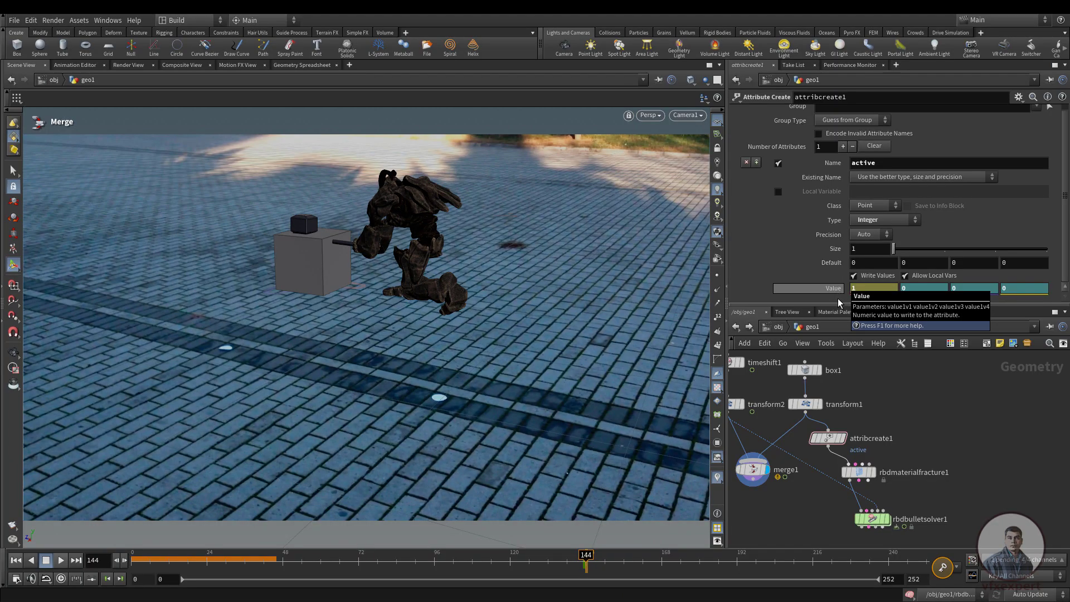
alt+click(838, 292)
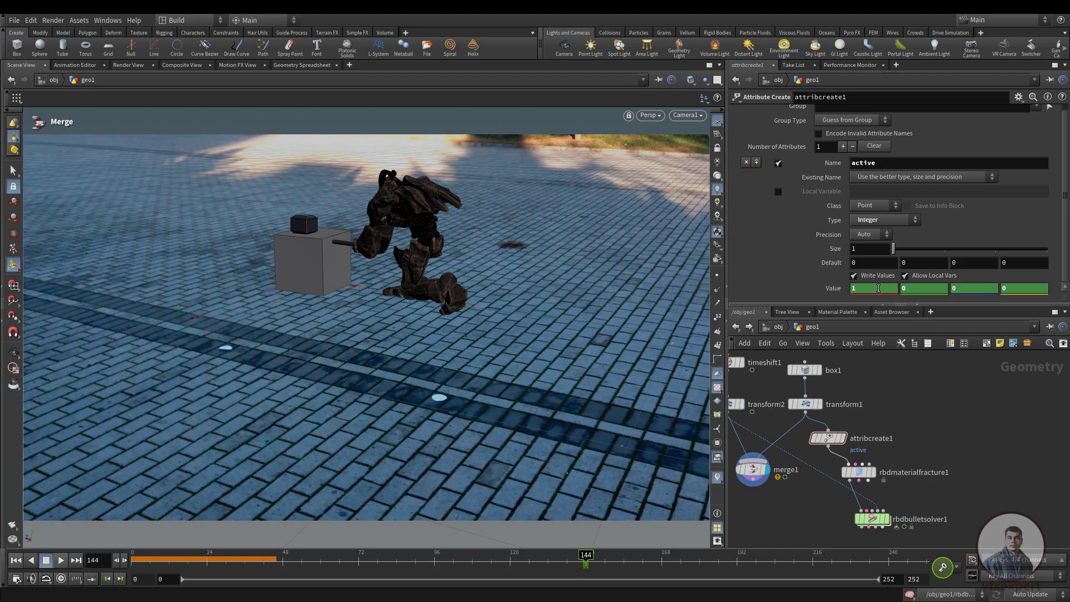
- Return to frame 0 and display the RBD Bullet Solver result
click(15, 560)
mouse_move(888, 527)
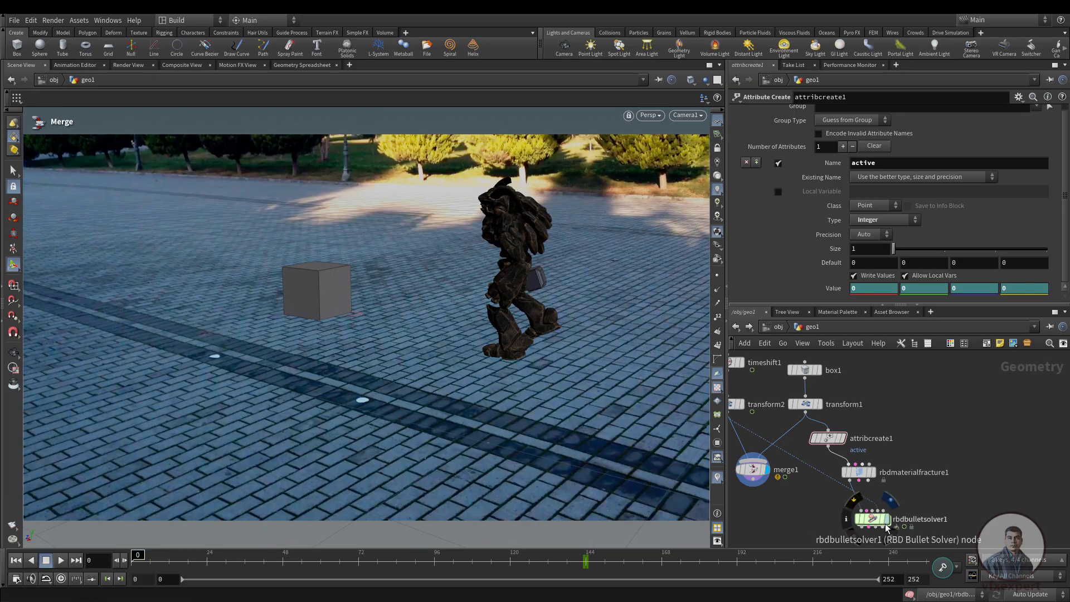
click(888, 523)
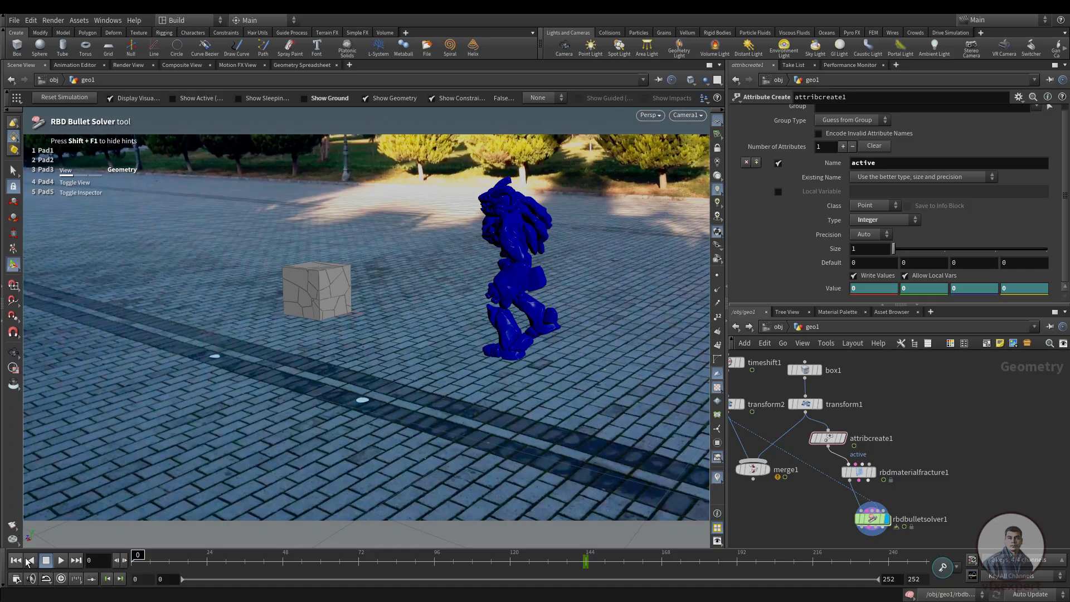
- Render a flipbook of the simulation to MPlay, review the smash, and close the flipbook before it completes
click(12, 524)
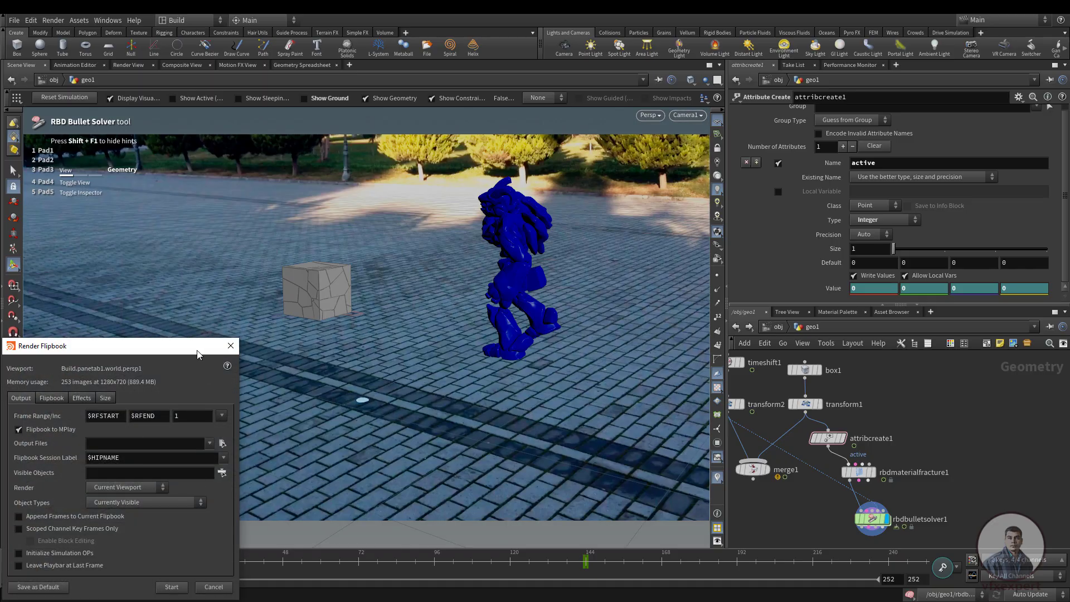
drag(198, 354, 286, 303)
click(264, 538)
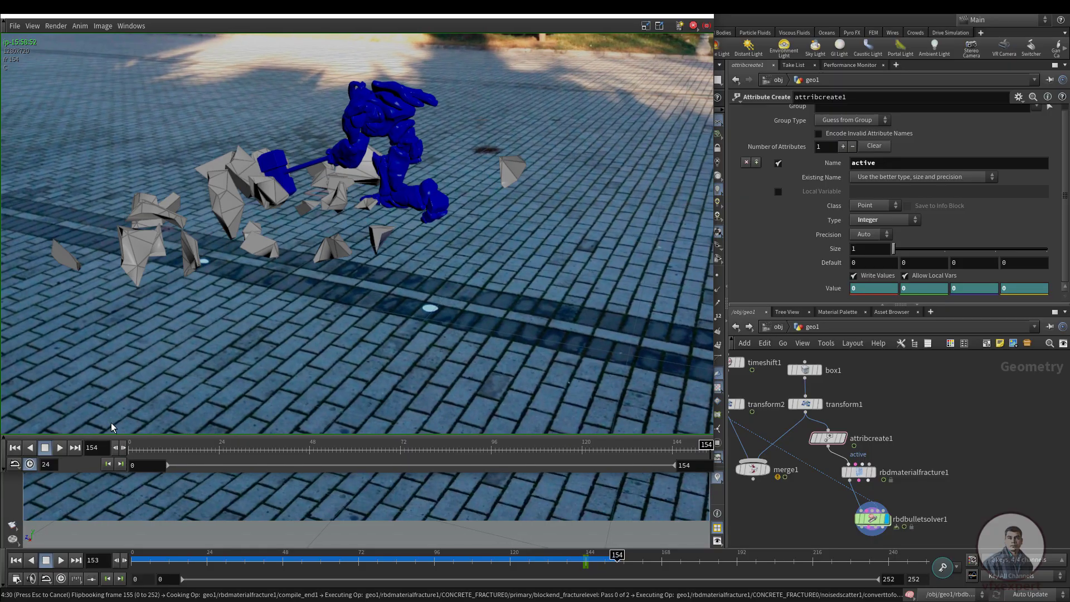
click(60, 448)
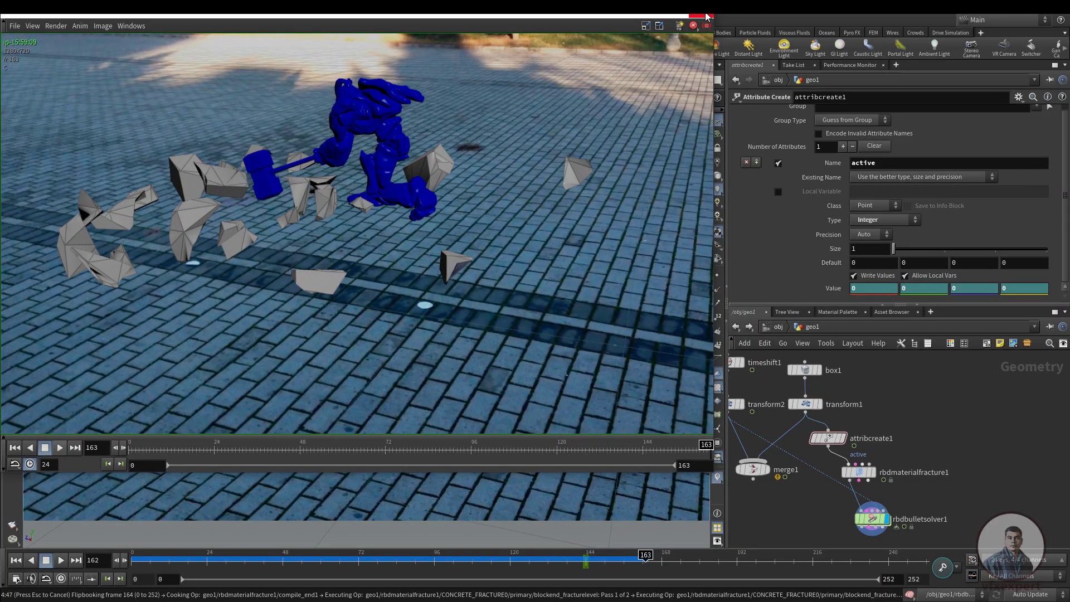
click(706, 17)
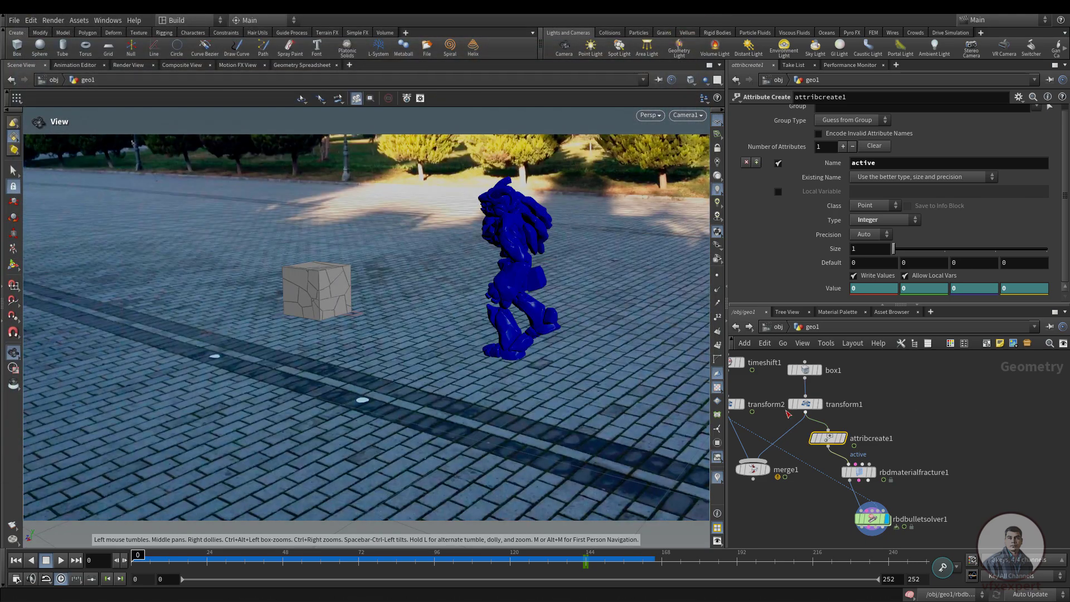
- Turn off Show Geometry for the collision geometry in the RBD Bullet Solver's visualization settings
click(868, 525)
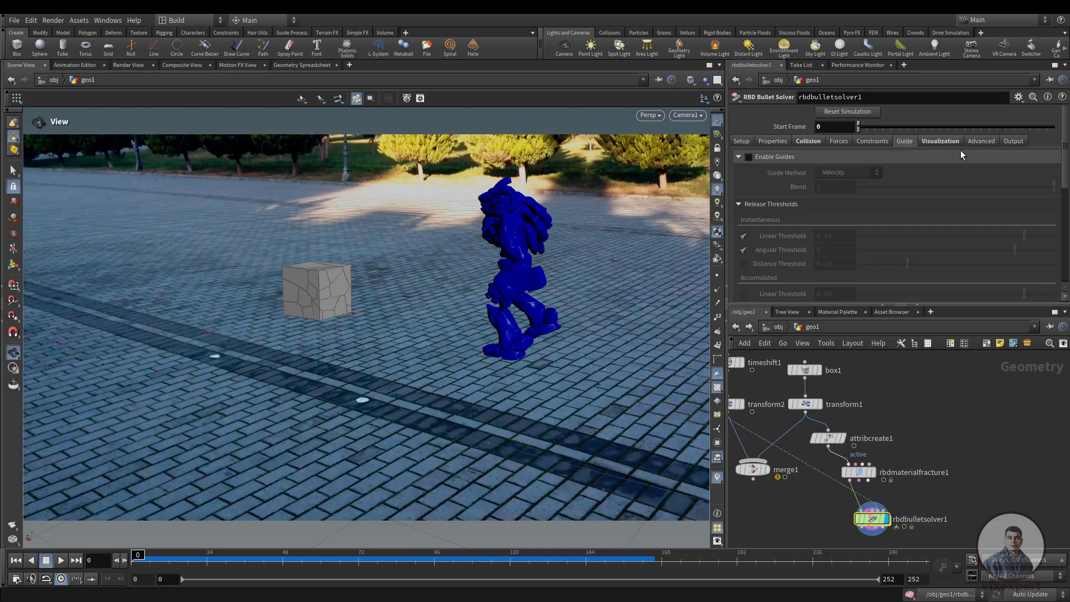
click(927, 141)
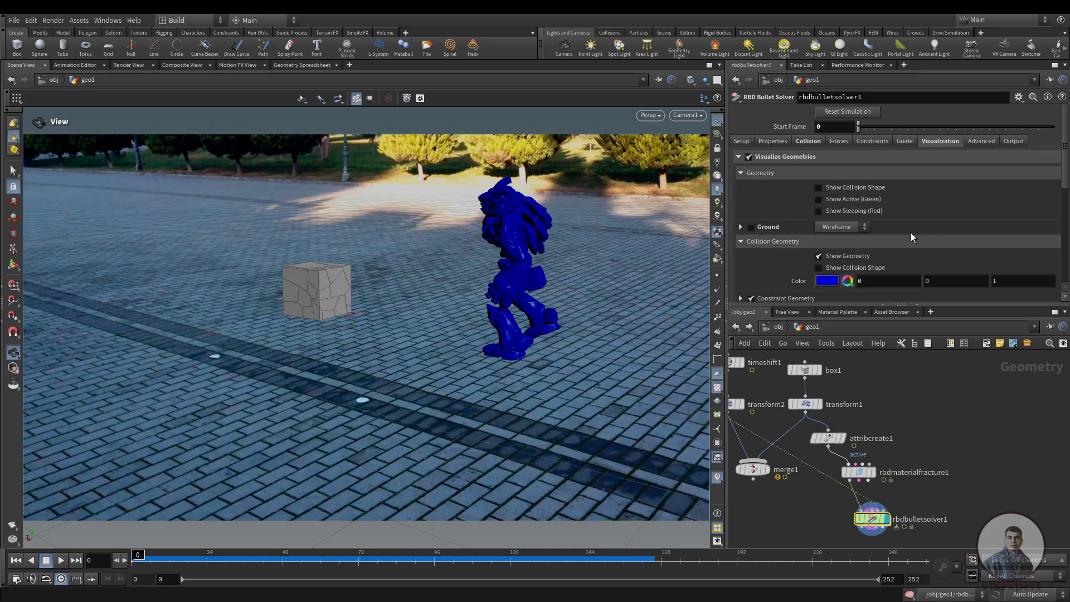
scroll(901, 251, down, 2)
click(819, 227)
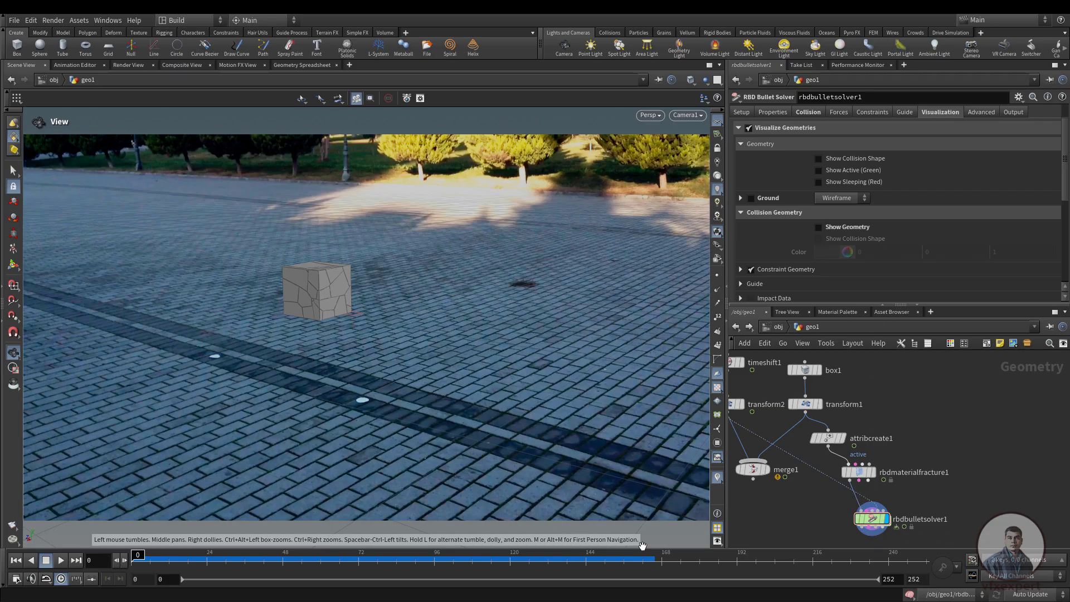
- Scrub the timeline to check the box simulation without the visible collider, and cancel the running cook
click(324, 558)
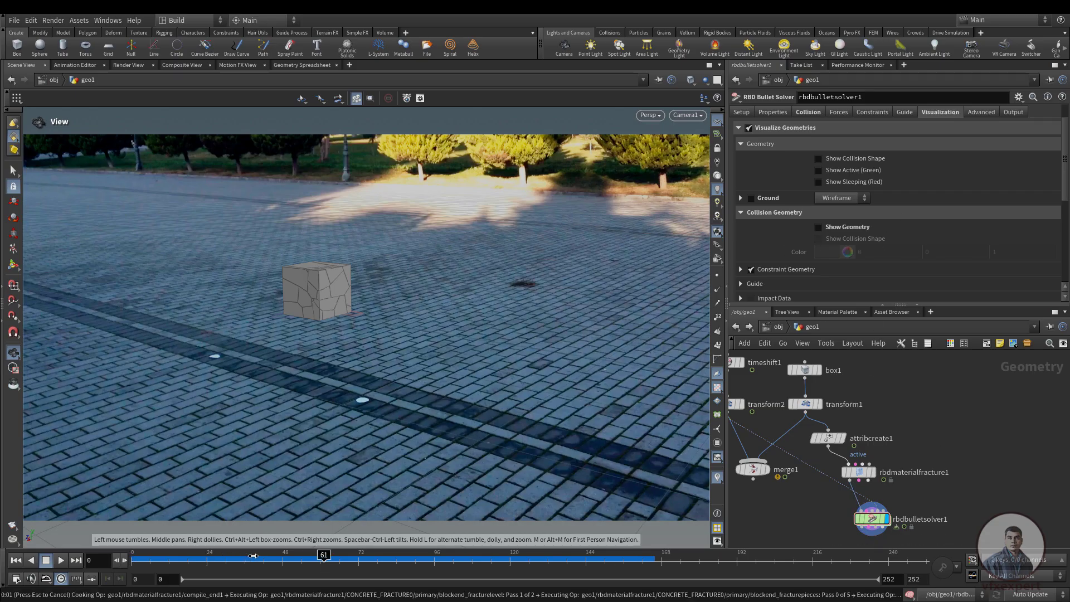
drag(253, 556, 132, 546)
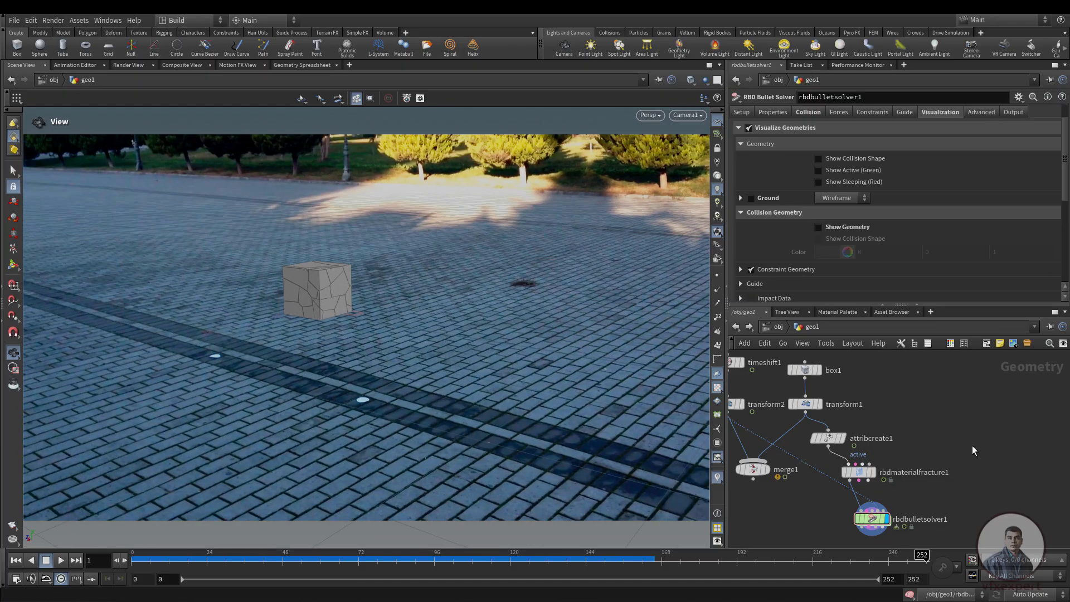
middle_drag(819, 535, 830, 508)
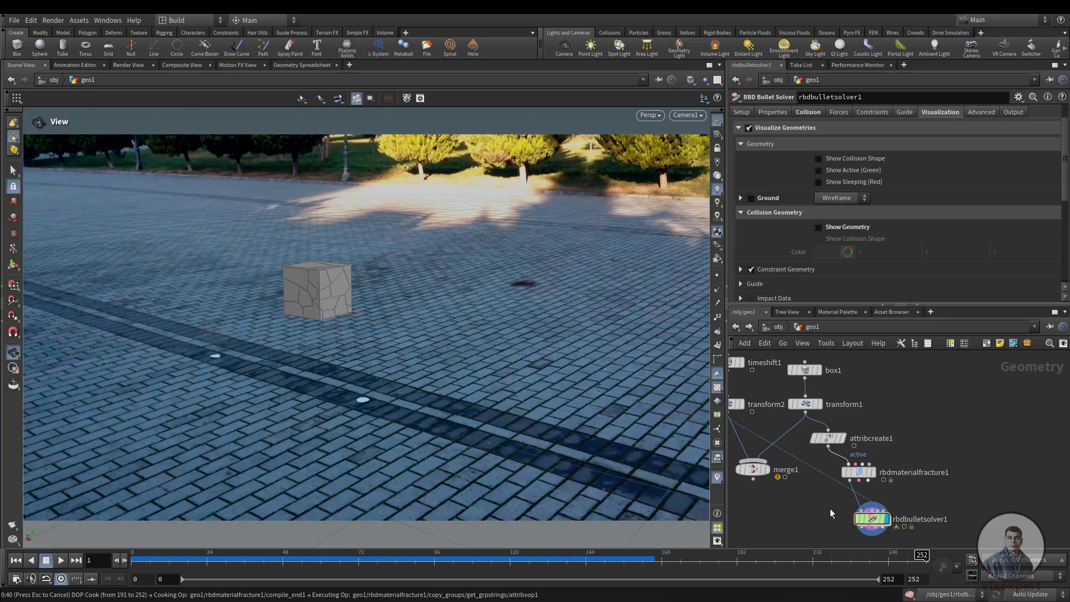
key(Escape)
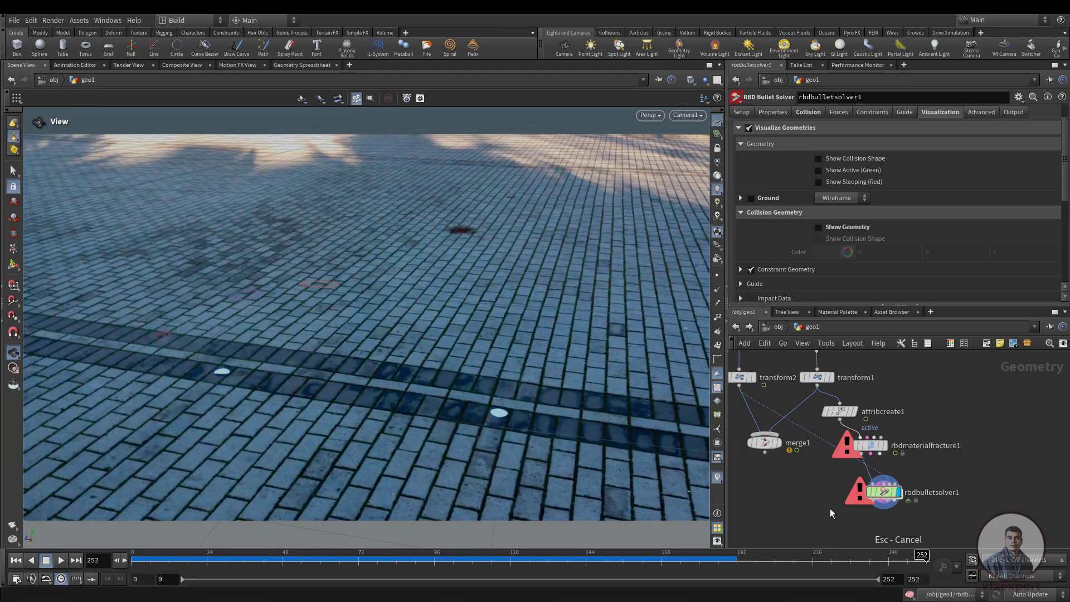
- Return to frame 0 and add a Merge node below the RBD Bullet Solver
key(ctrl+Up)
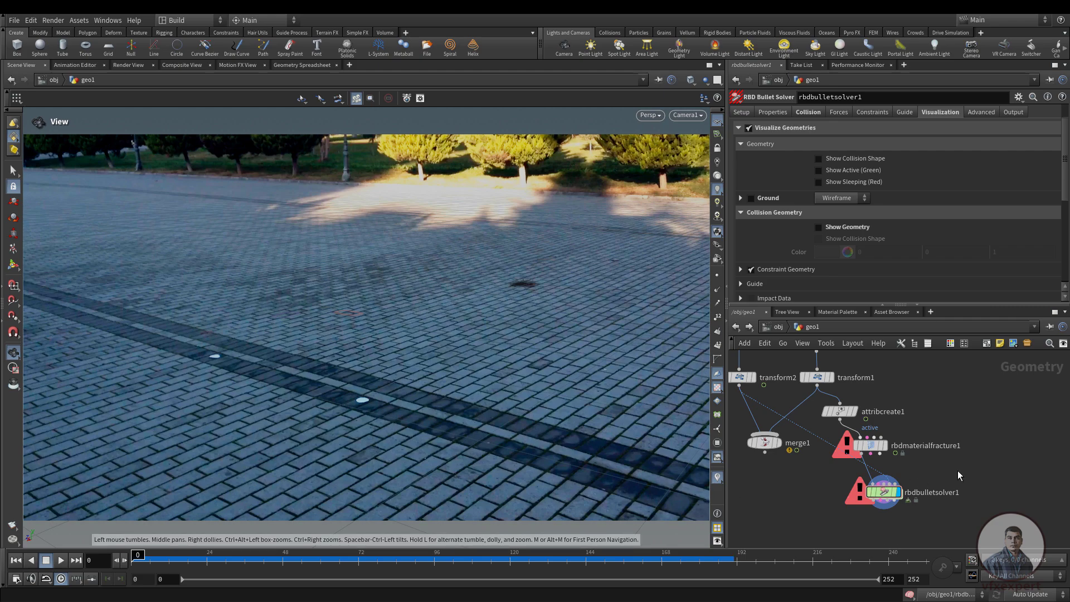
scroll(948, 474, down, 3)
scroll(844, 516, up, 2)
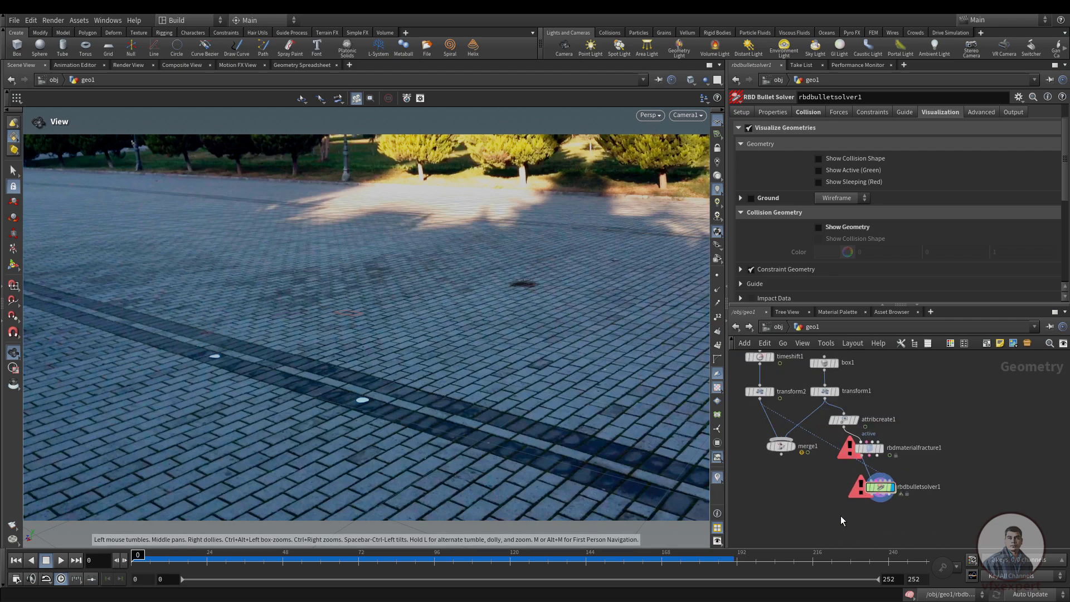
middle_drag(844, 516, 869, 510)
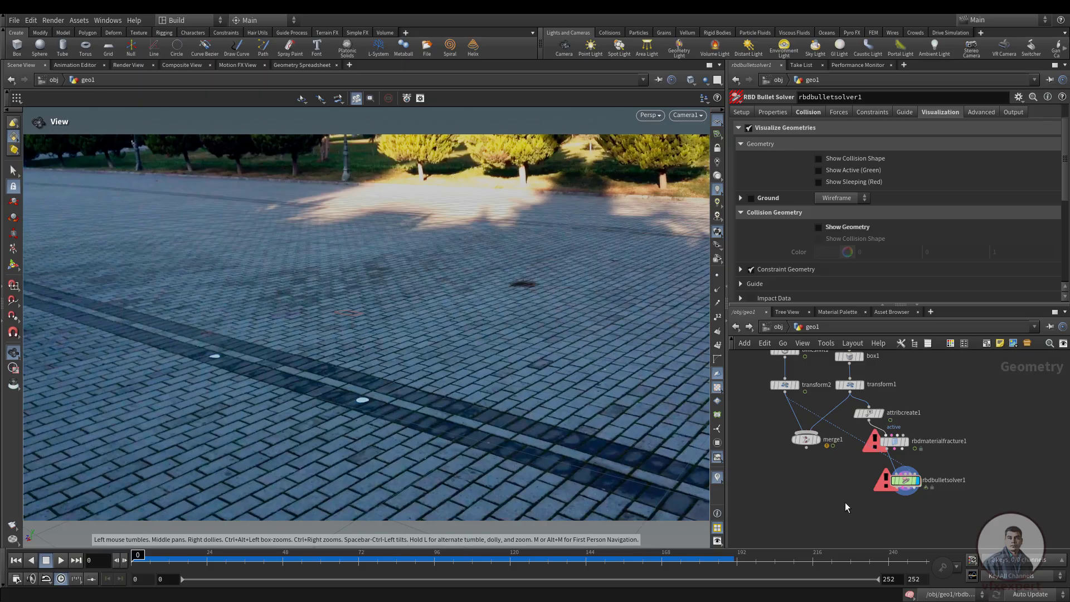
key(Tab)
text(mer)
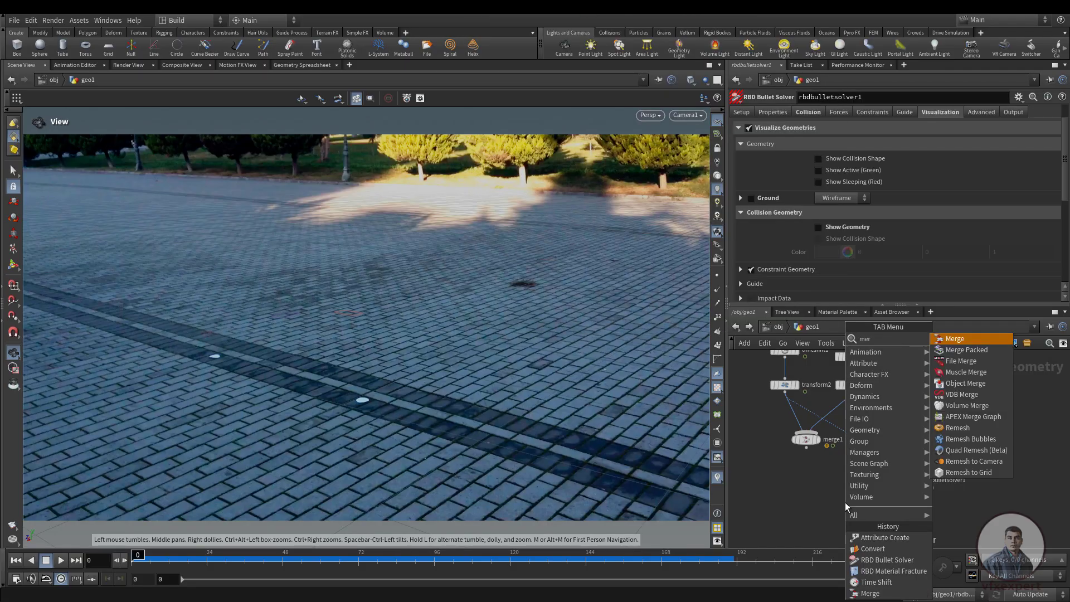
click(982, 342)
click(835, 504)
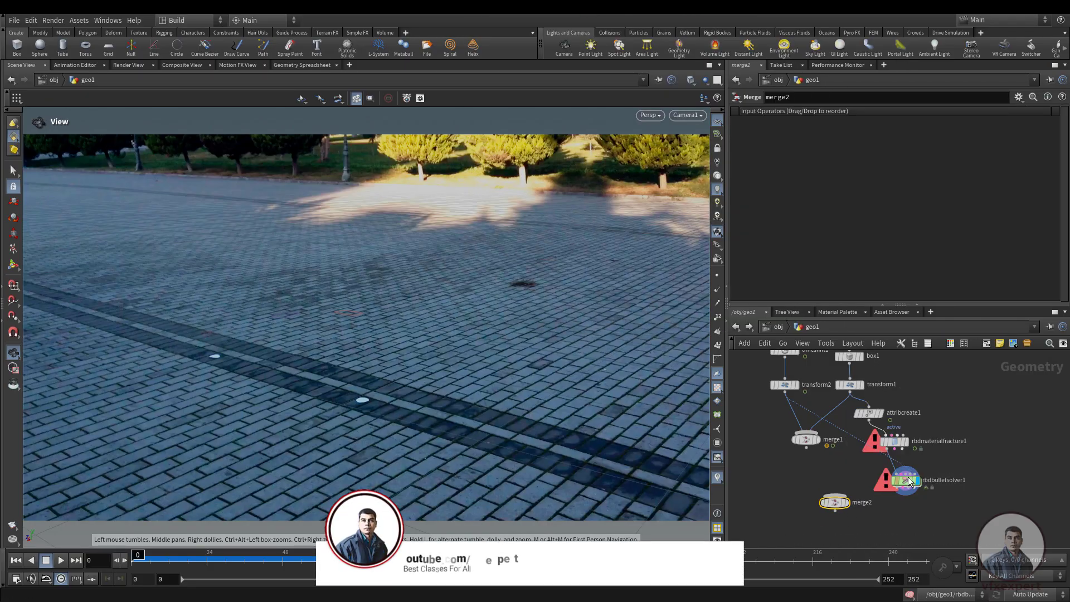
- Connect the RBD Bullet Solver and the character's transform2 node into the new Merge node, and display the merged result
middle_drag(943, 489, 975, 458)
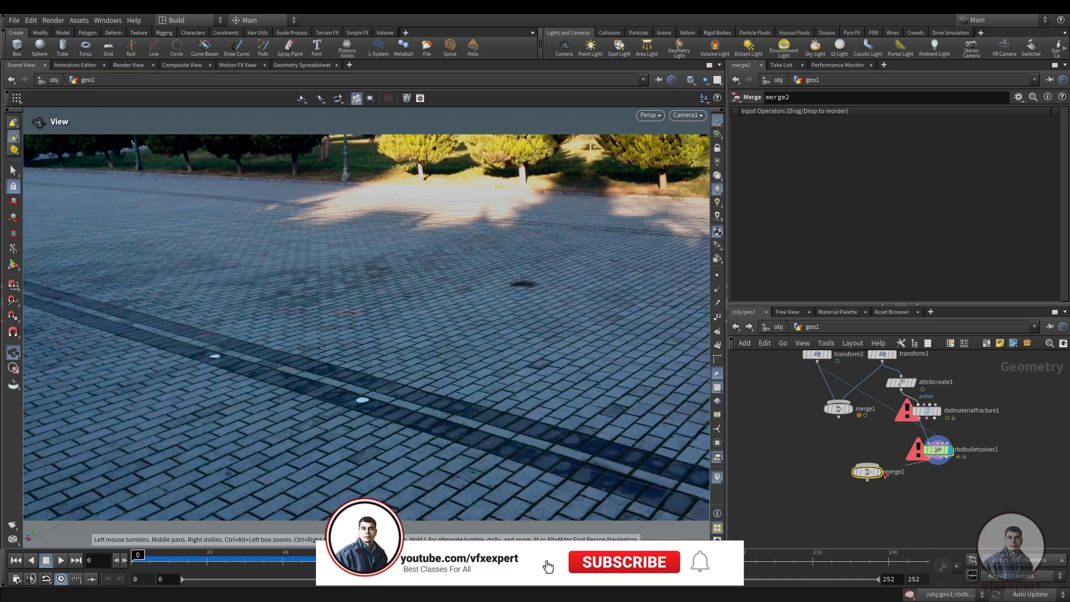
drag(873, 472, 862, 493)
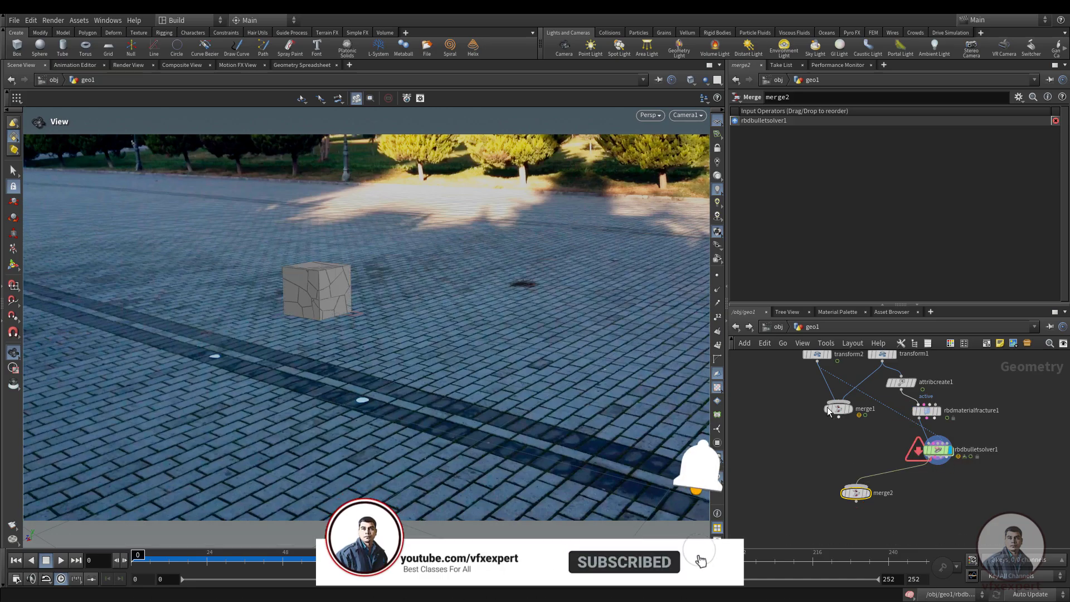
click(866, 492)
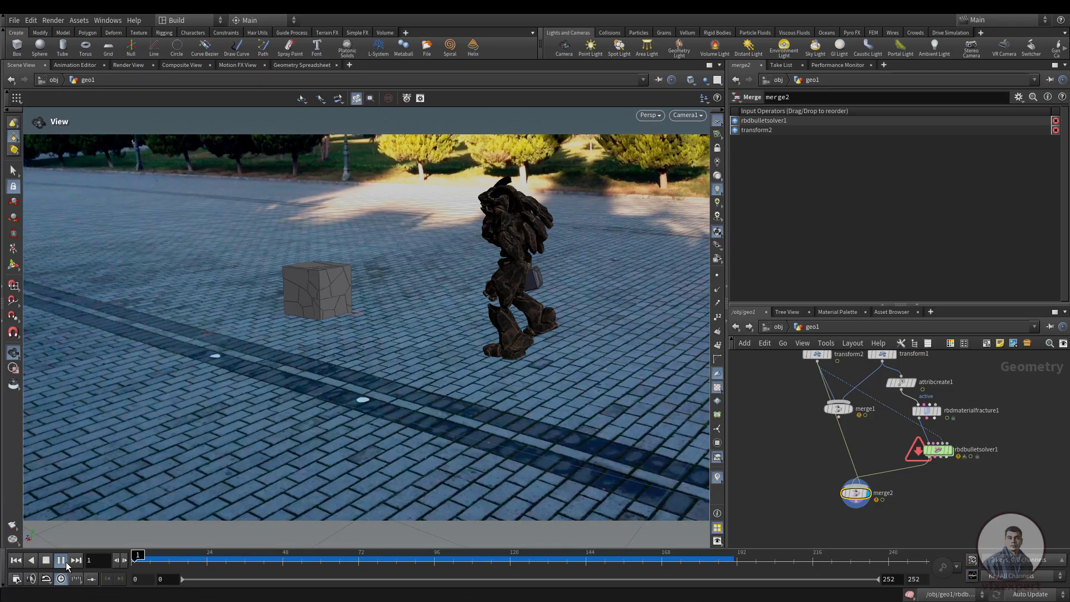
- Return to frame 0 and hide the nuktohud_fbx subnetwork at the object level
click(17, 561)
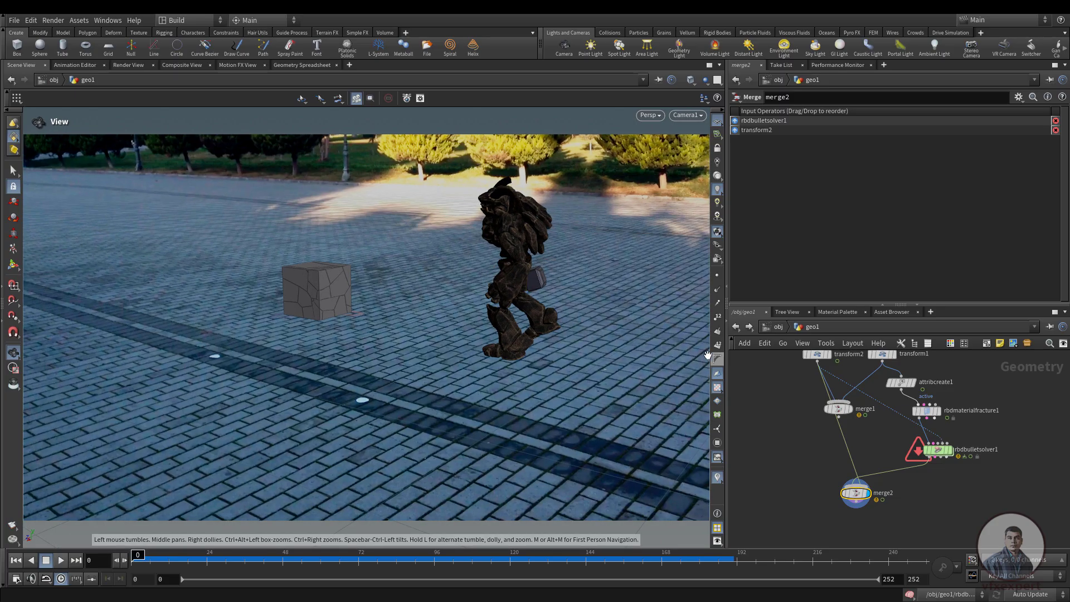
click(736, 327)
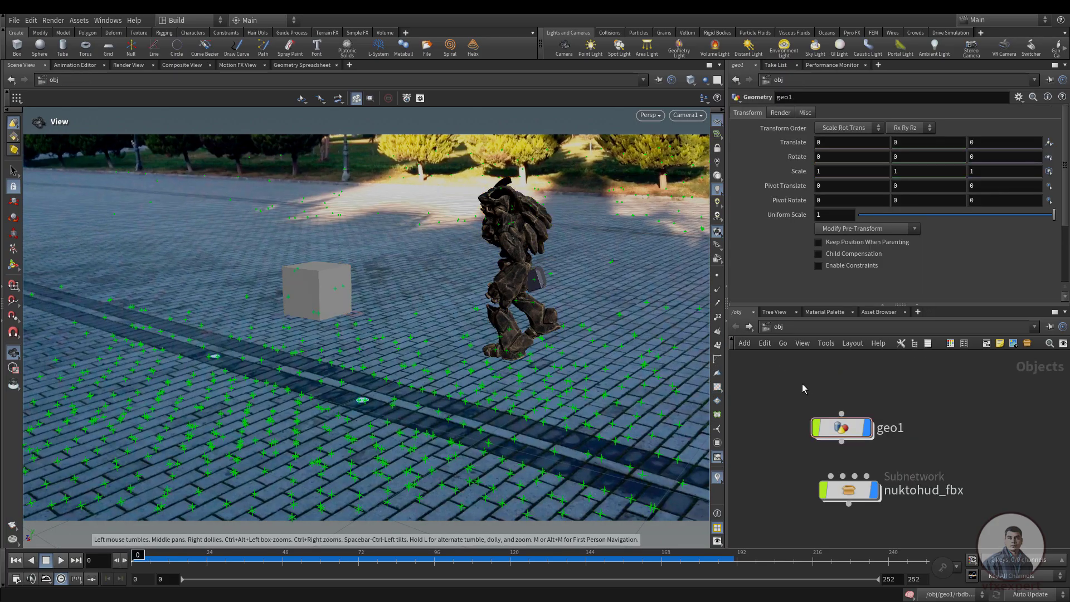
click(872, 497)
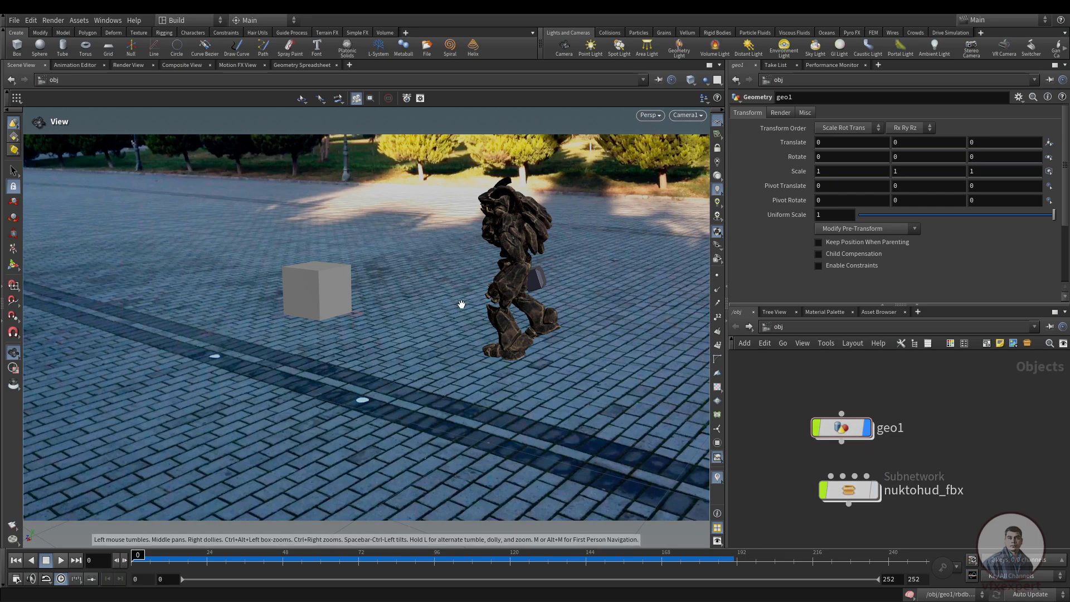
- Render a flipbook of the merged character and box simulation to MPlay and play back the rendered frames
click(11, 527)
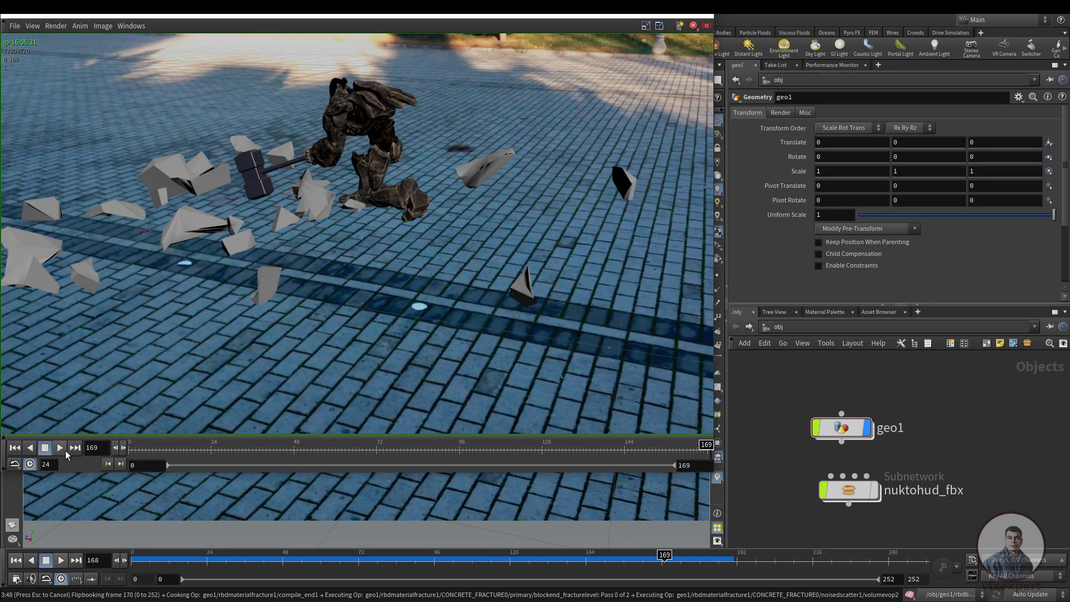
click(62, 447)
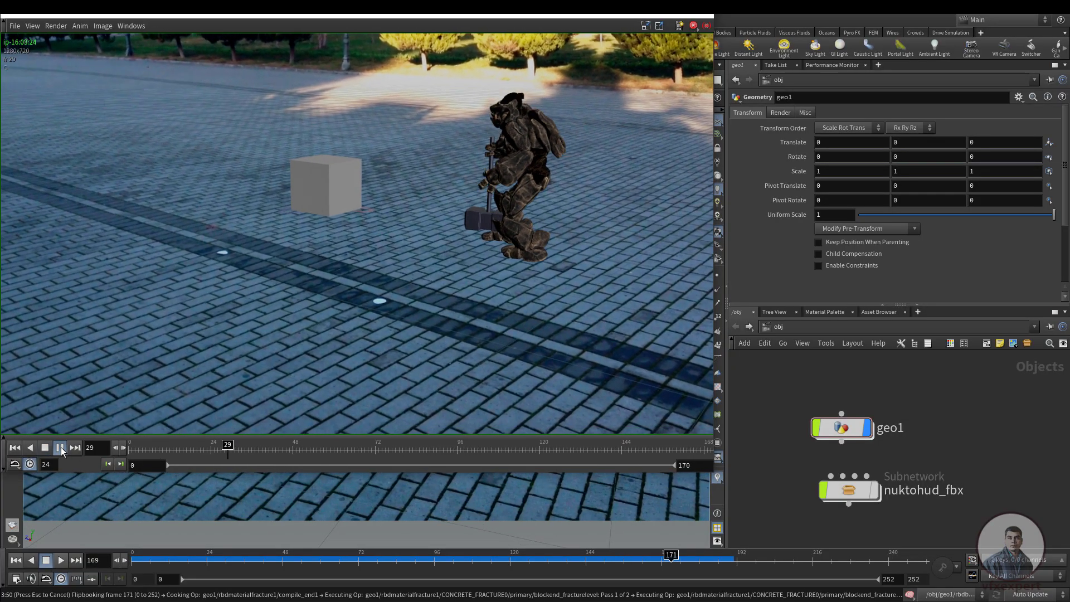